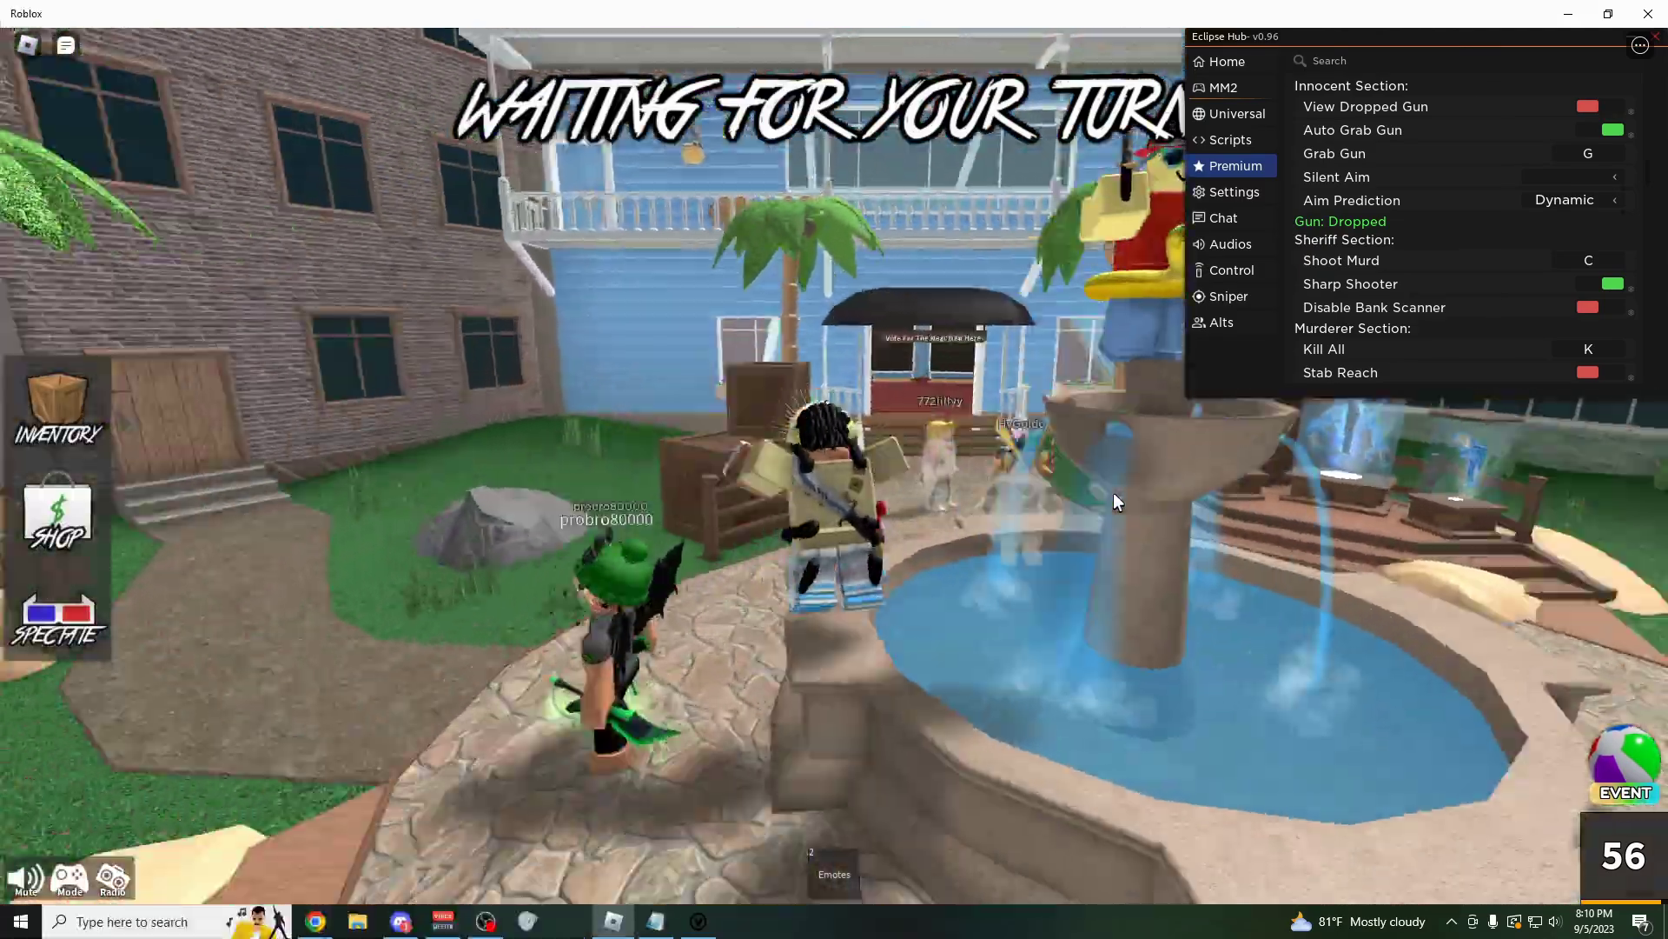
key("w")
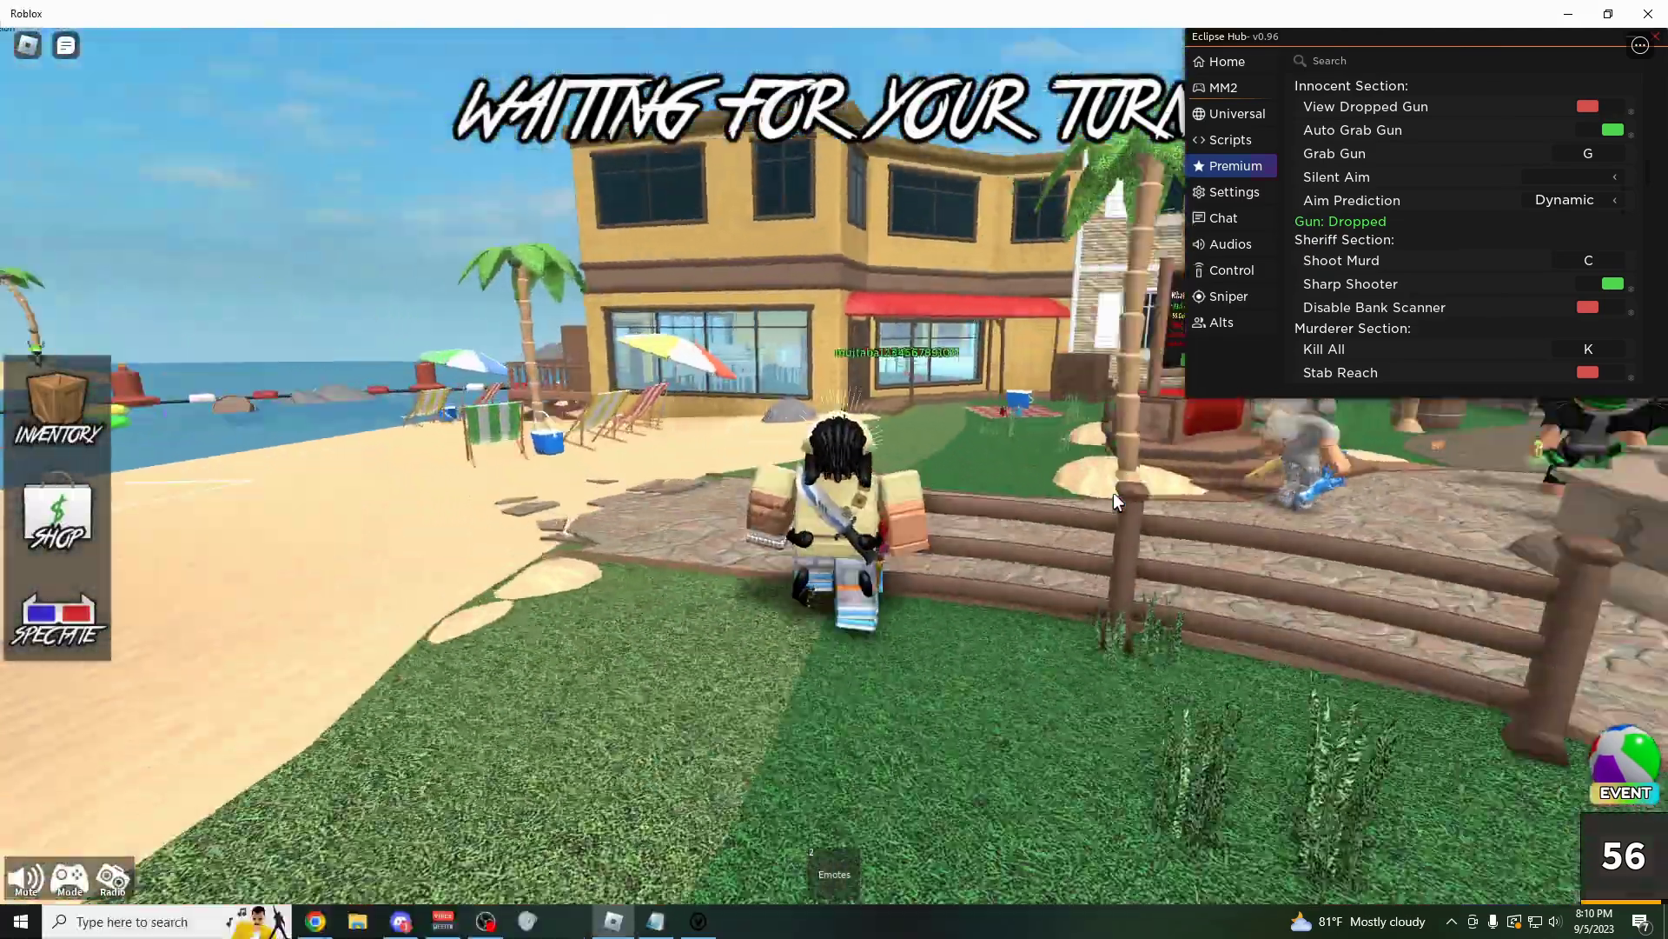
key("s")
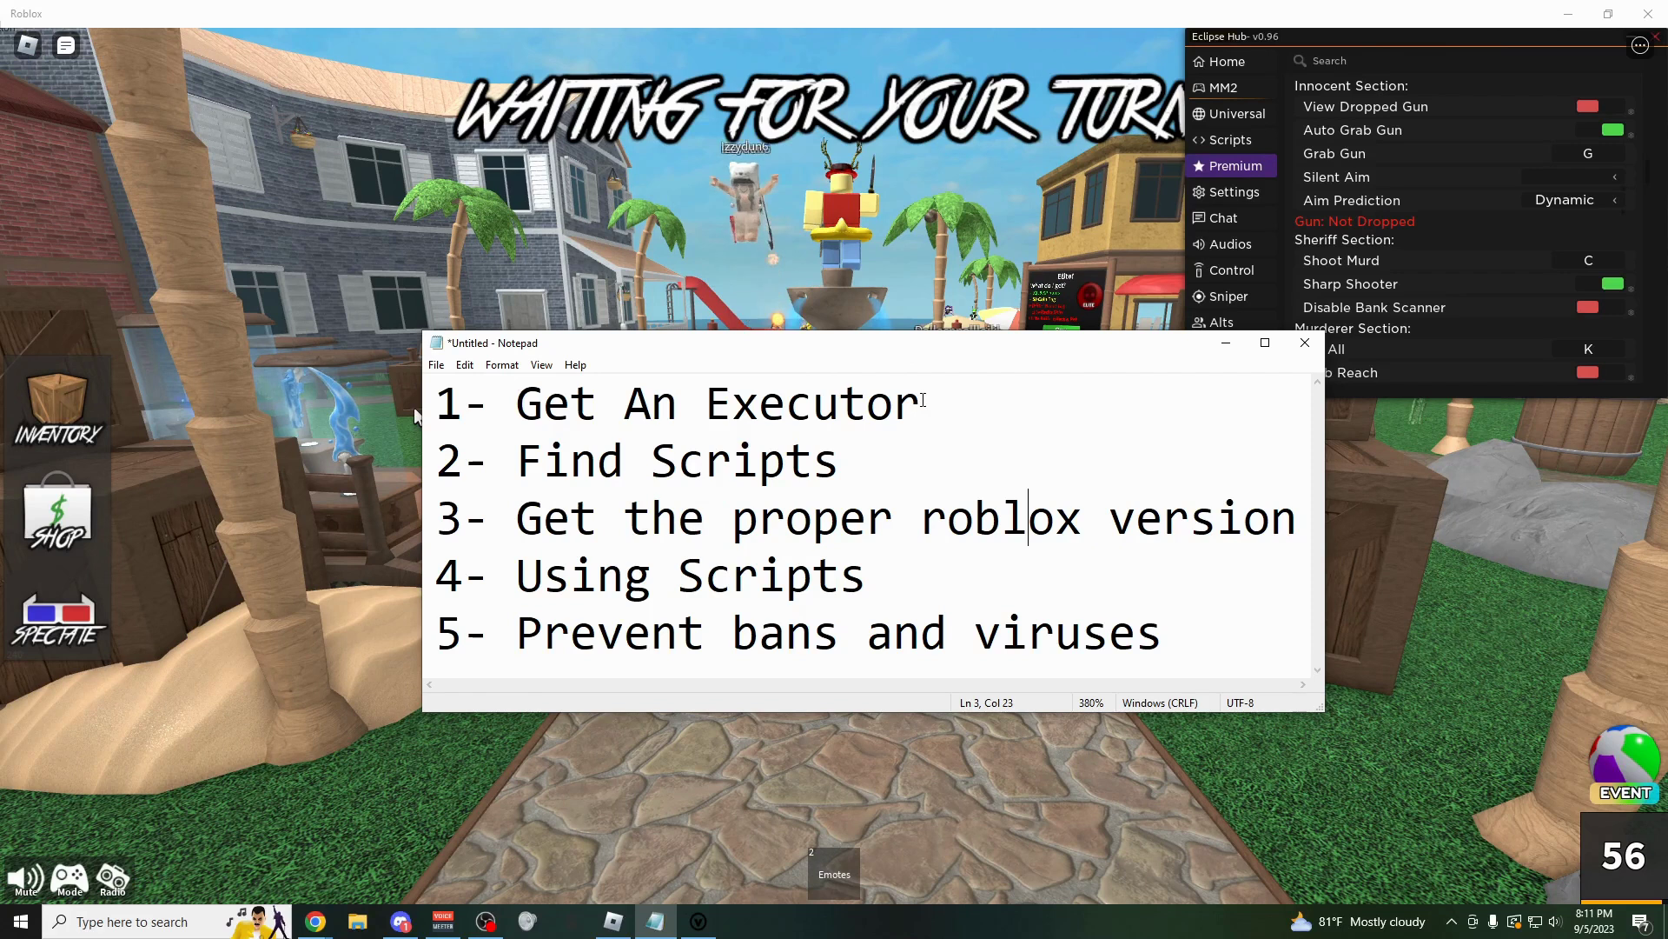
Highlight the first four items of the Notepad outline one after another, from "Get An Executor" to "Using Scripts".
left_click_drag(923, 399, 435, 402)
left_click_drag(838, 460, 433, 460)
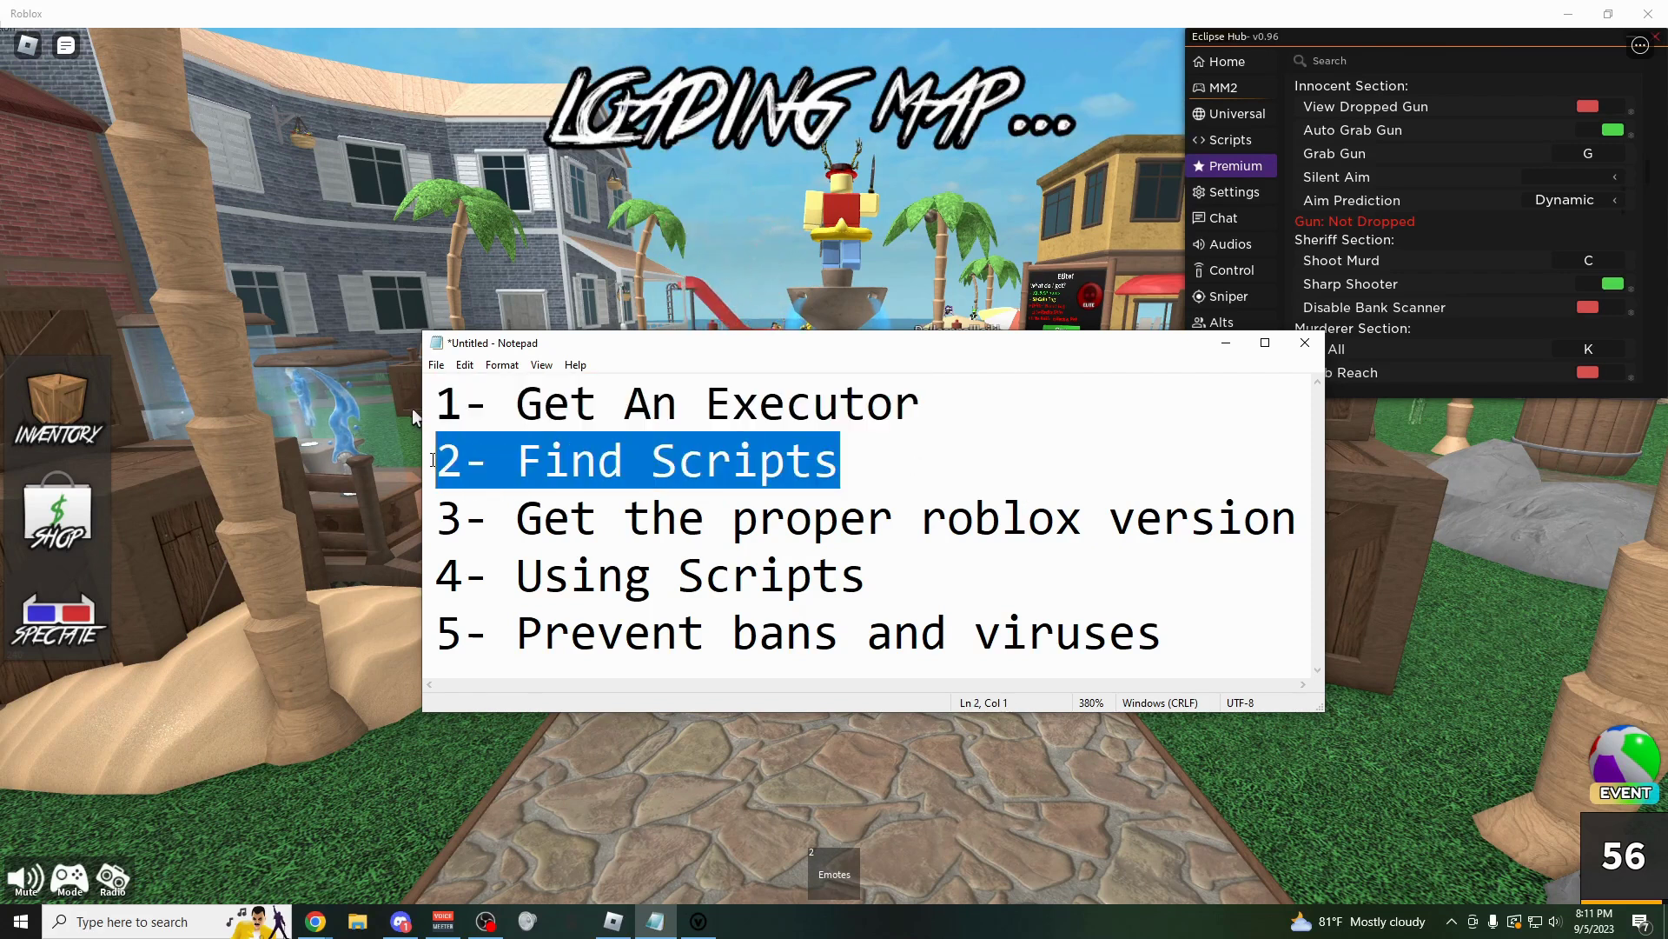
left_click_drag(434, 518, 1298, 518)
left_click_drag(867, 576, 453, 574)
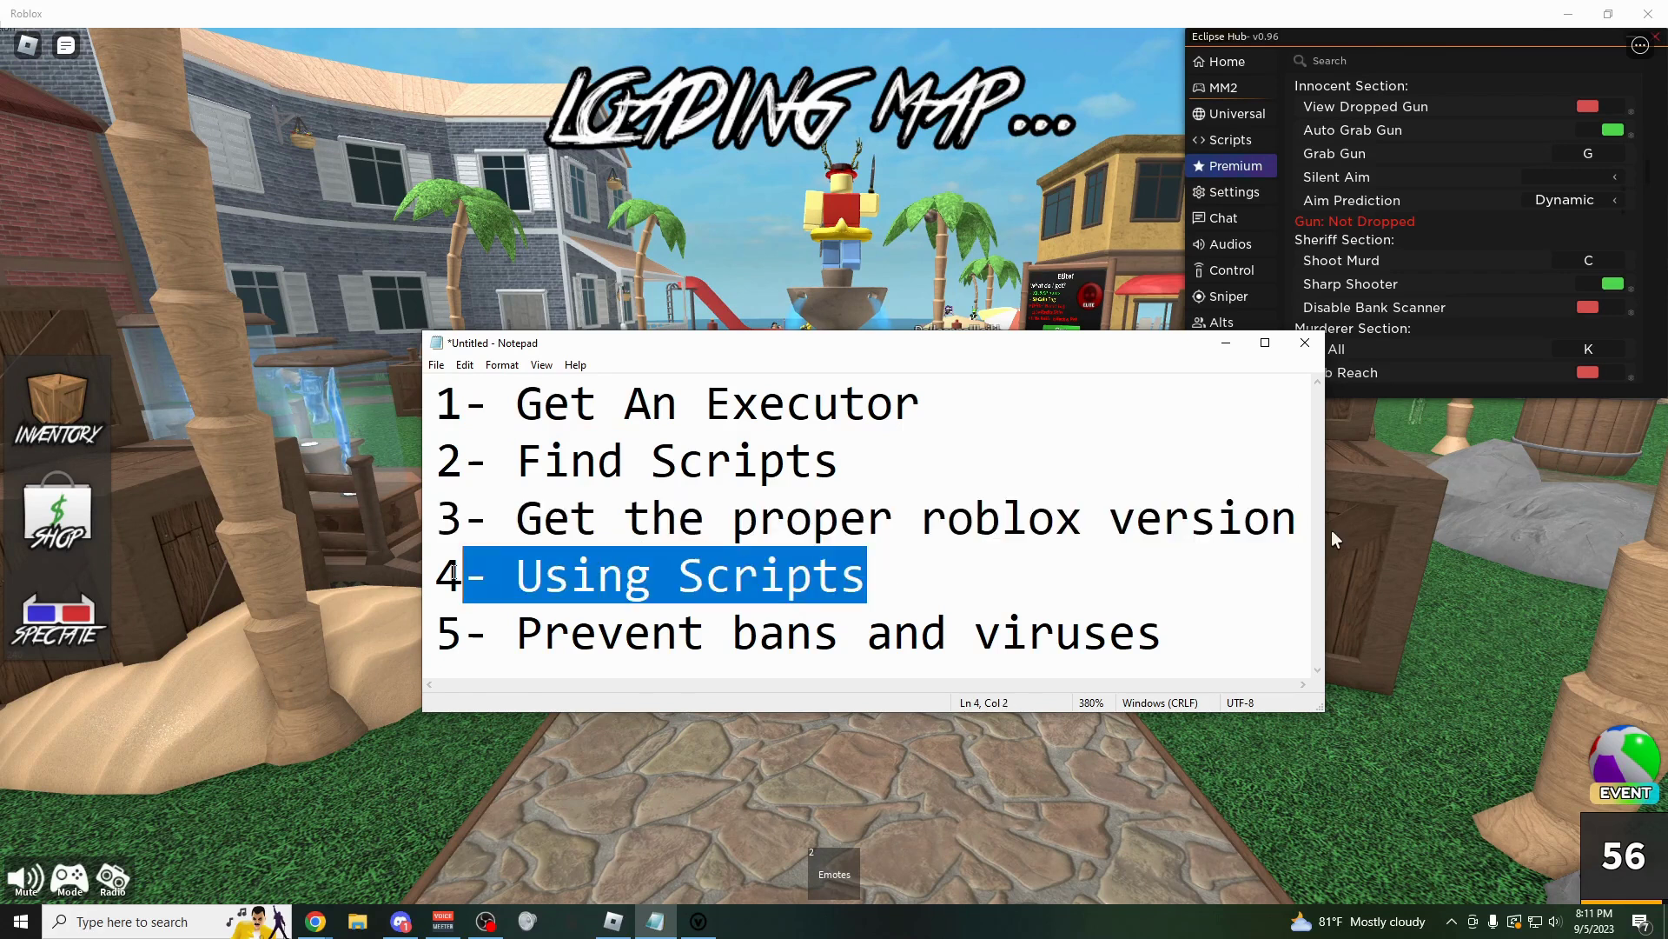
left_click(515, 575)
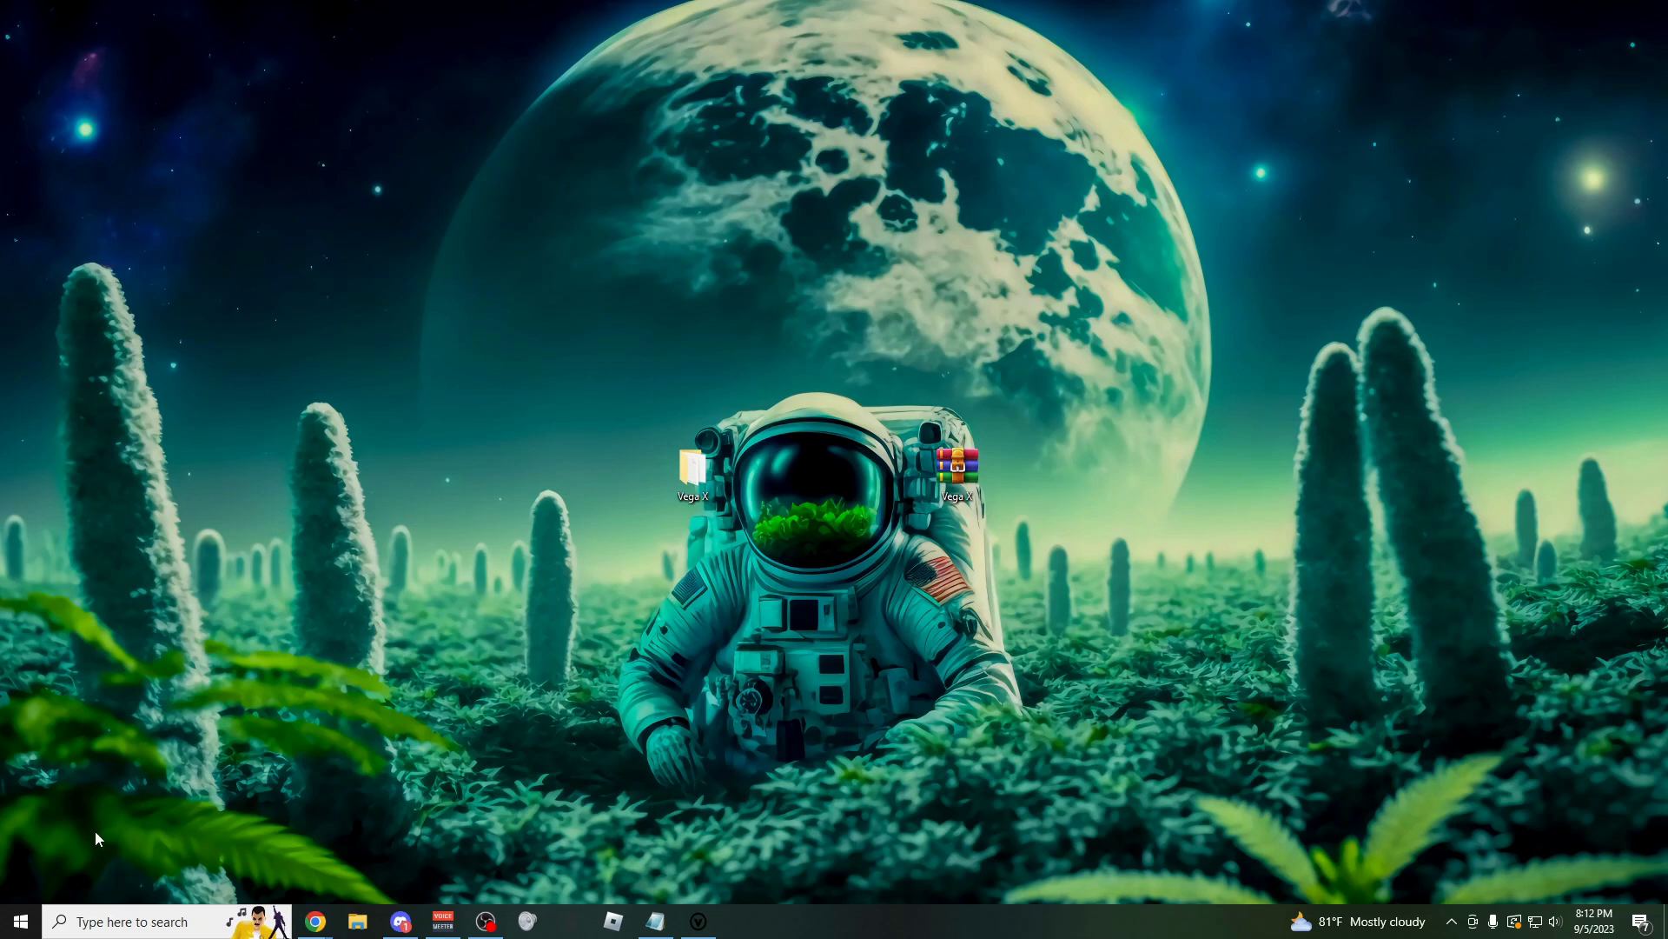
Search Windows for "windows se" and open the Windows Security app.
left_click(196, 922)
type("window")
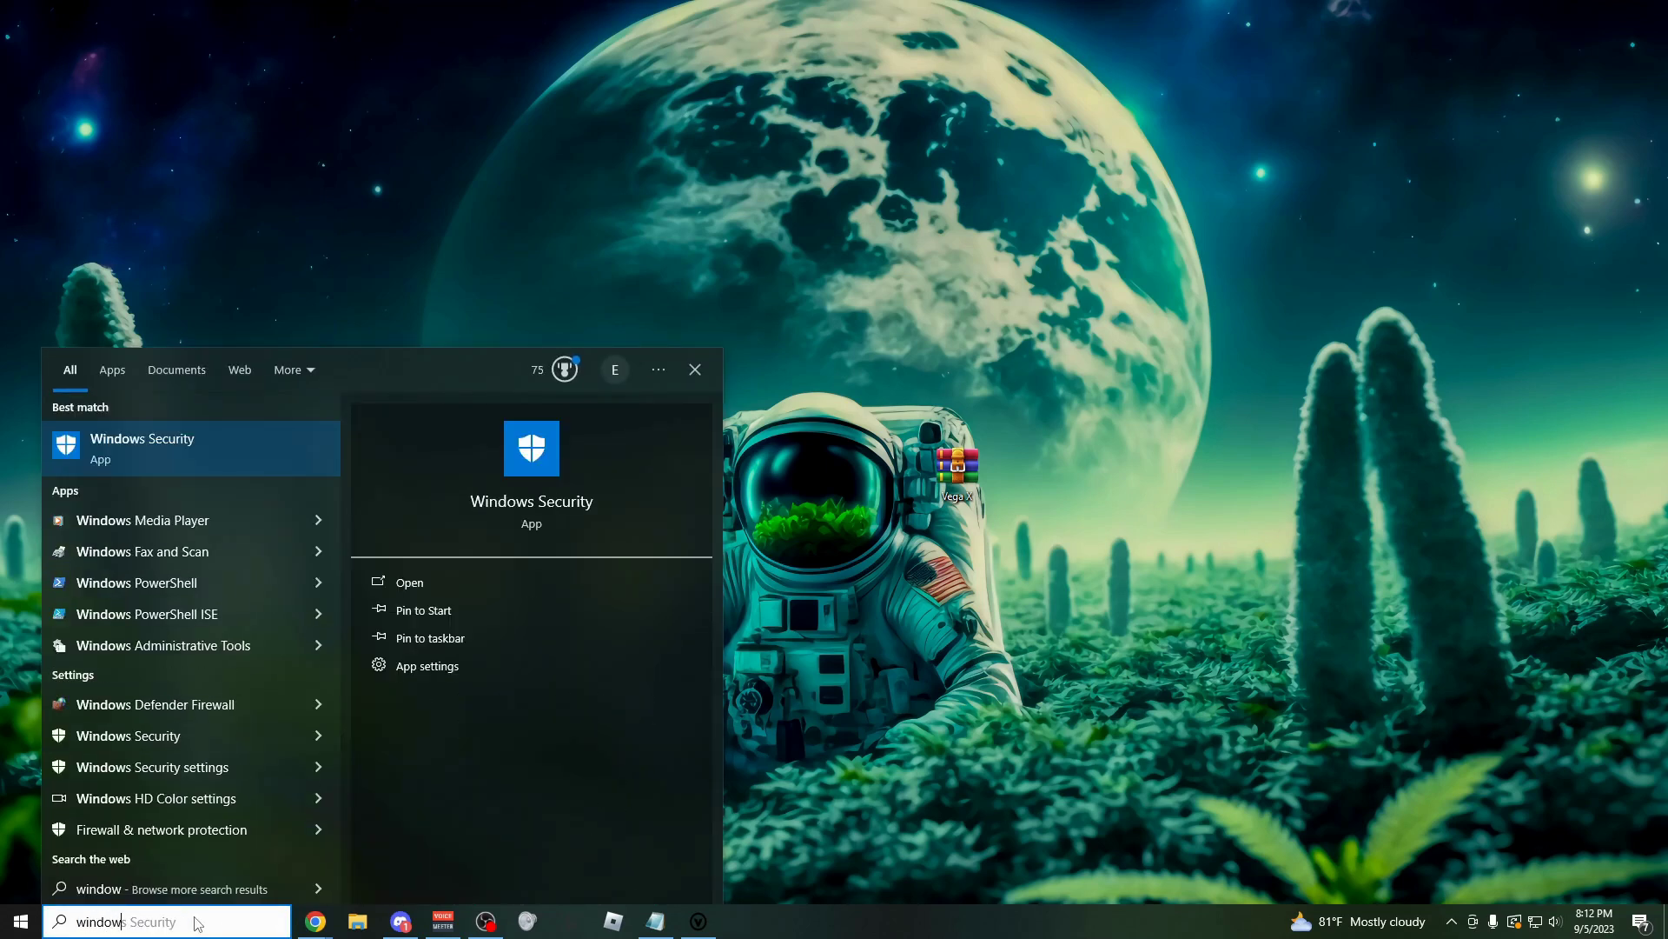
type("s se")
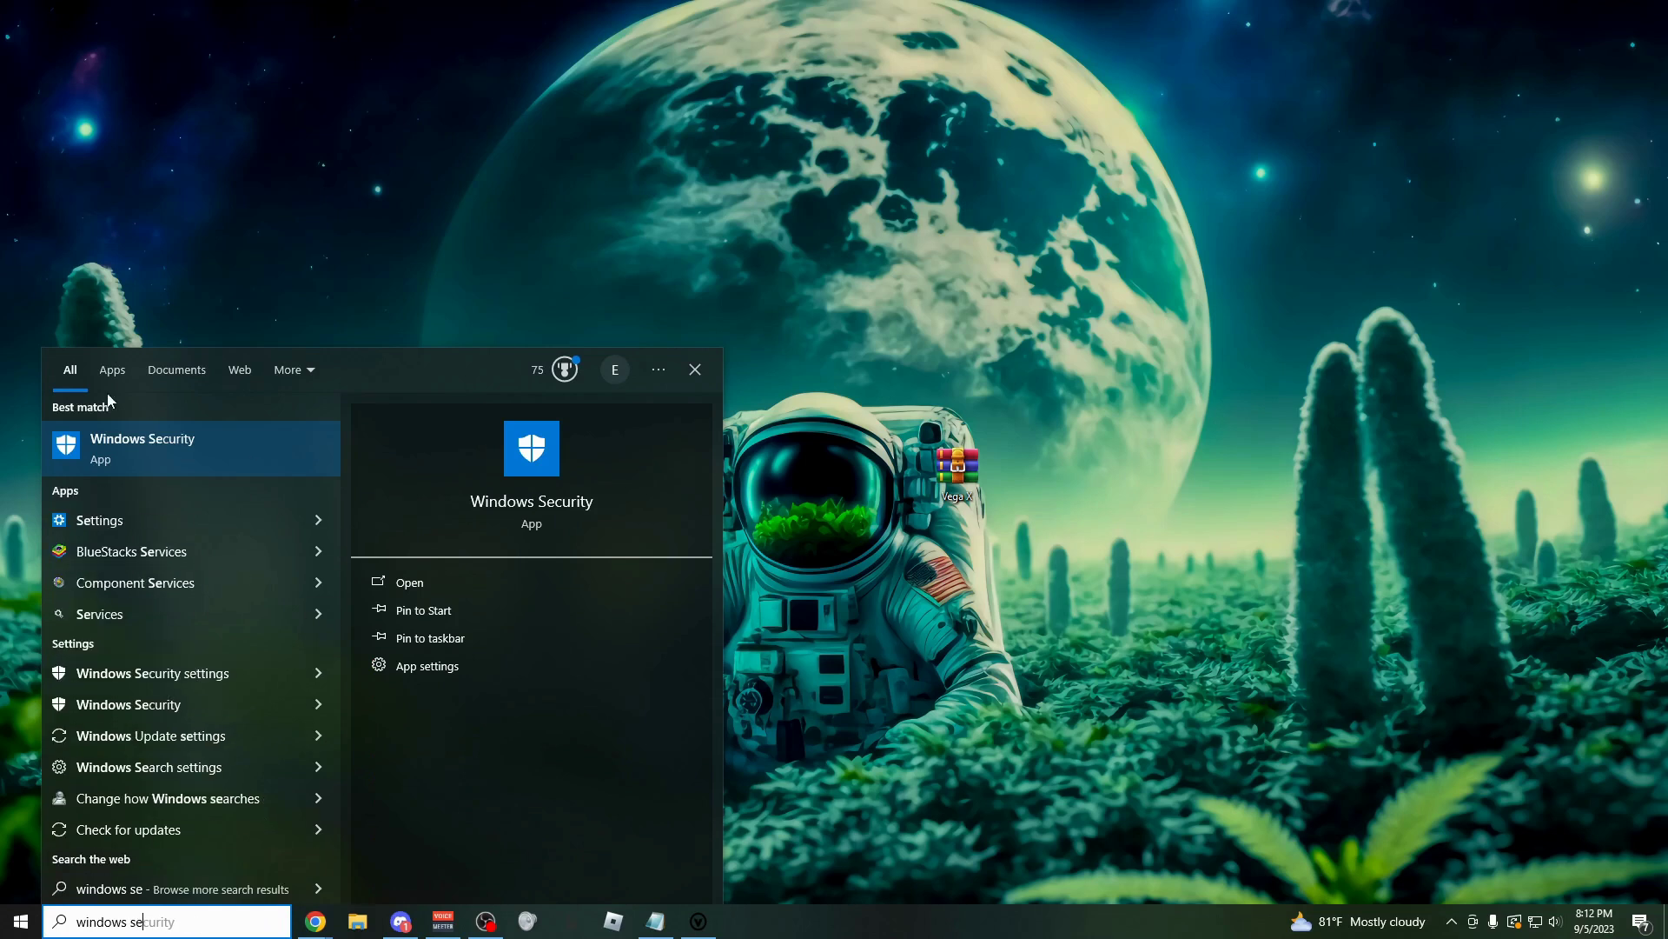
left_click(249, 460)
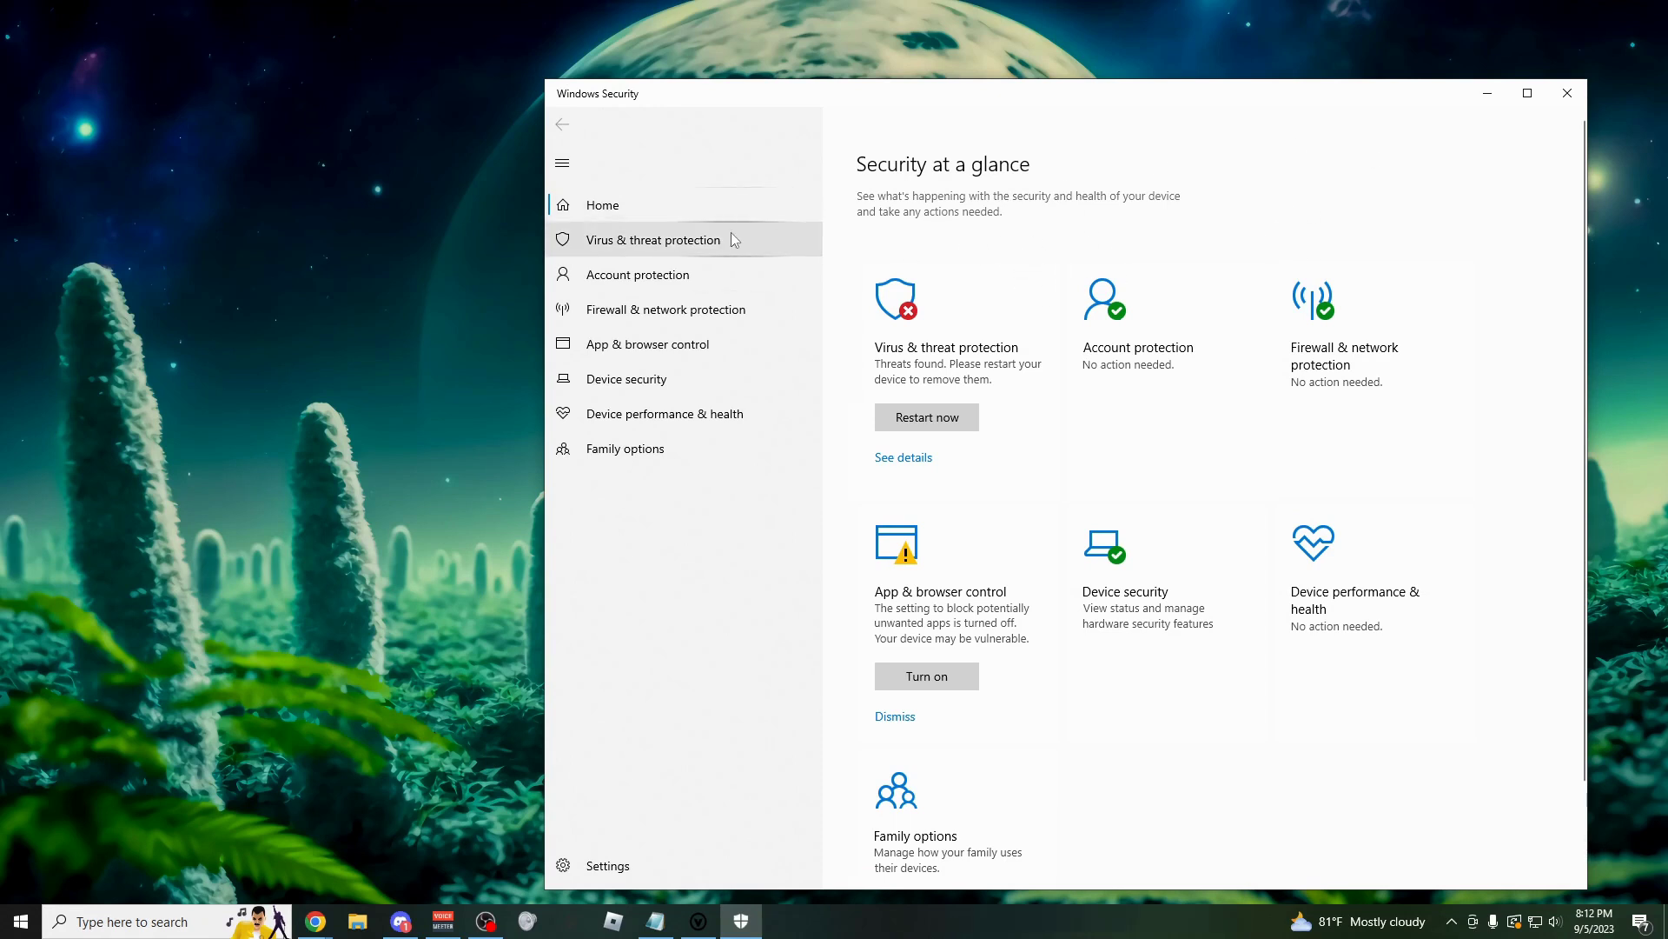
Reposition the Windows Security window and open the management page for the Virus & threat protection settings.
left_click_drag(971, 113, 873, 104)
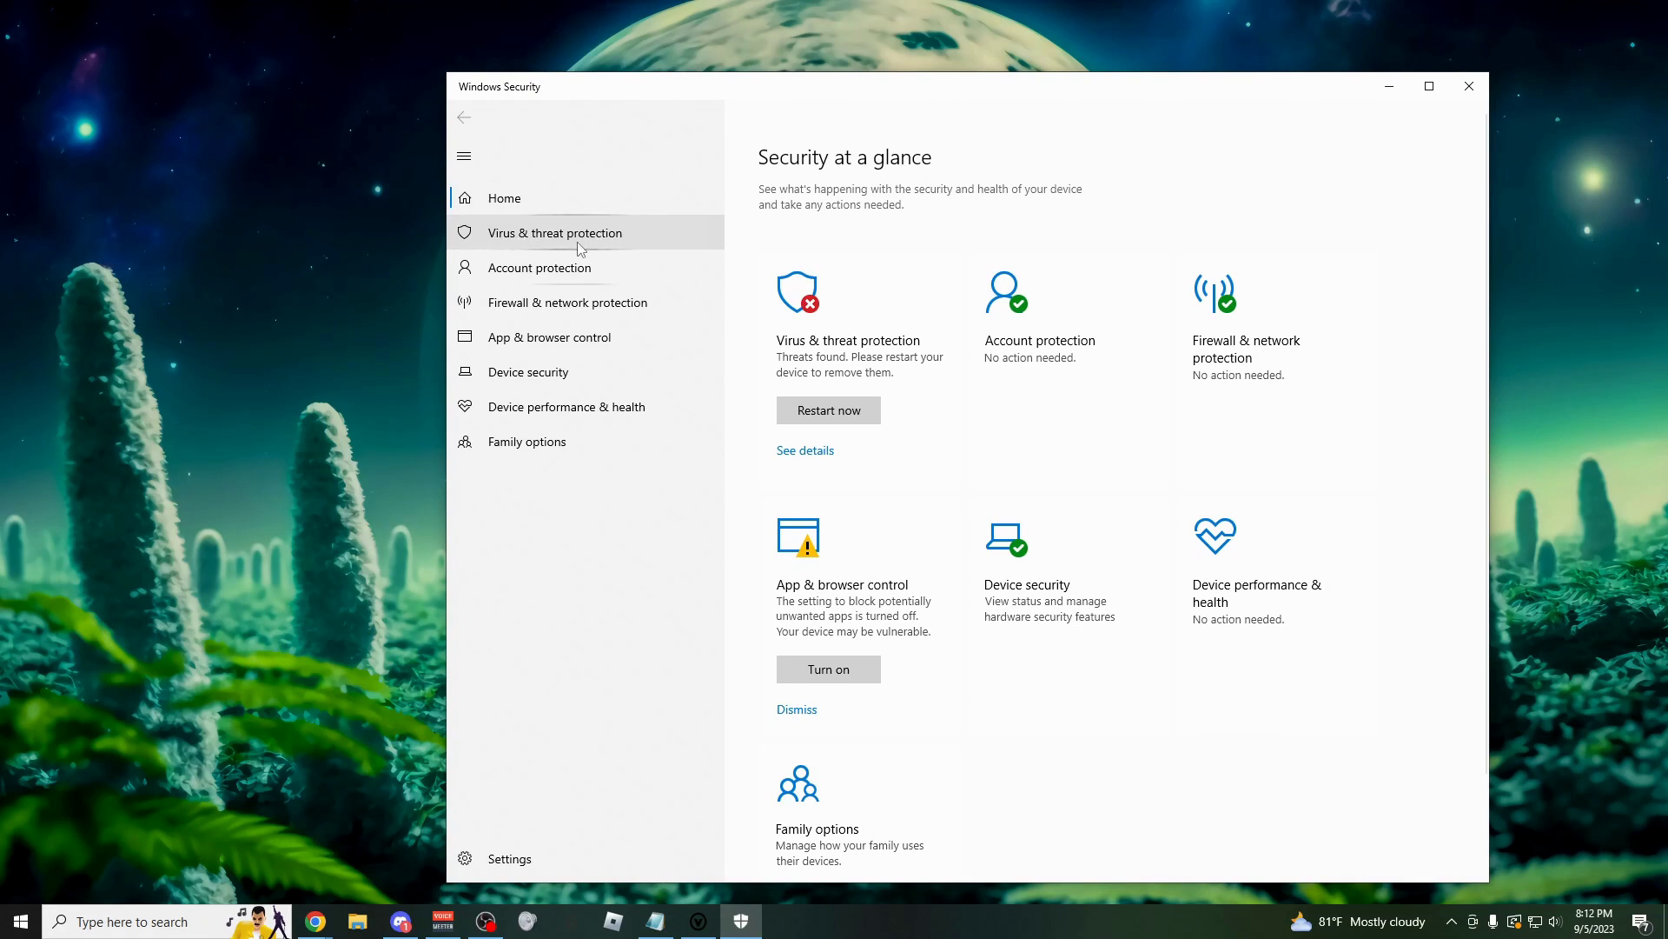
left_click(693, 247)
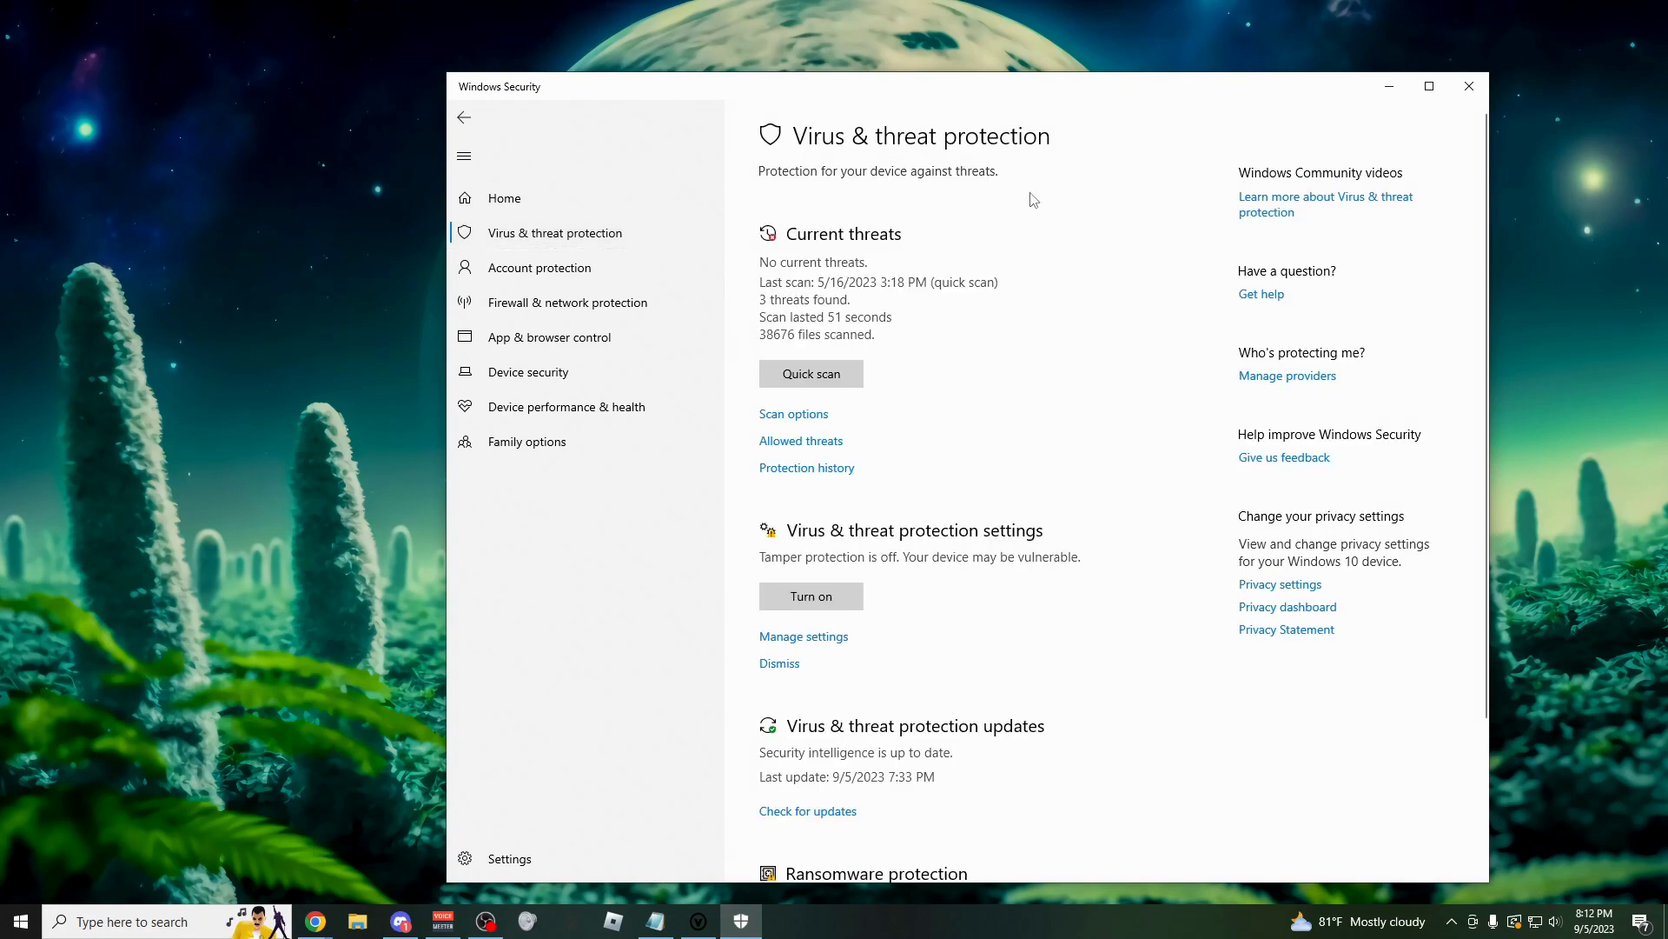
left_click(806, 643)
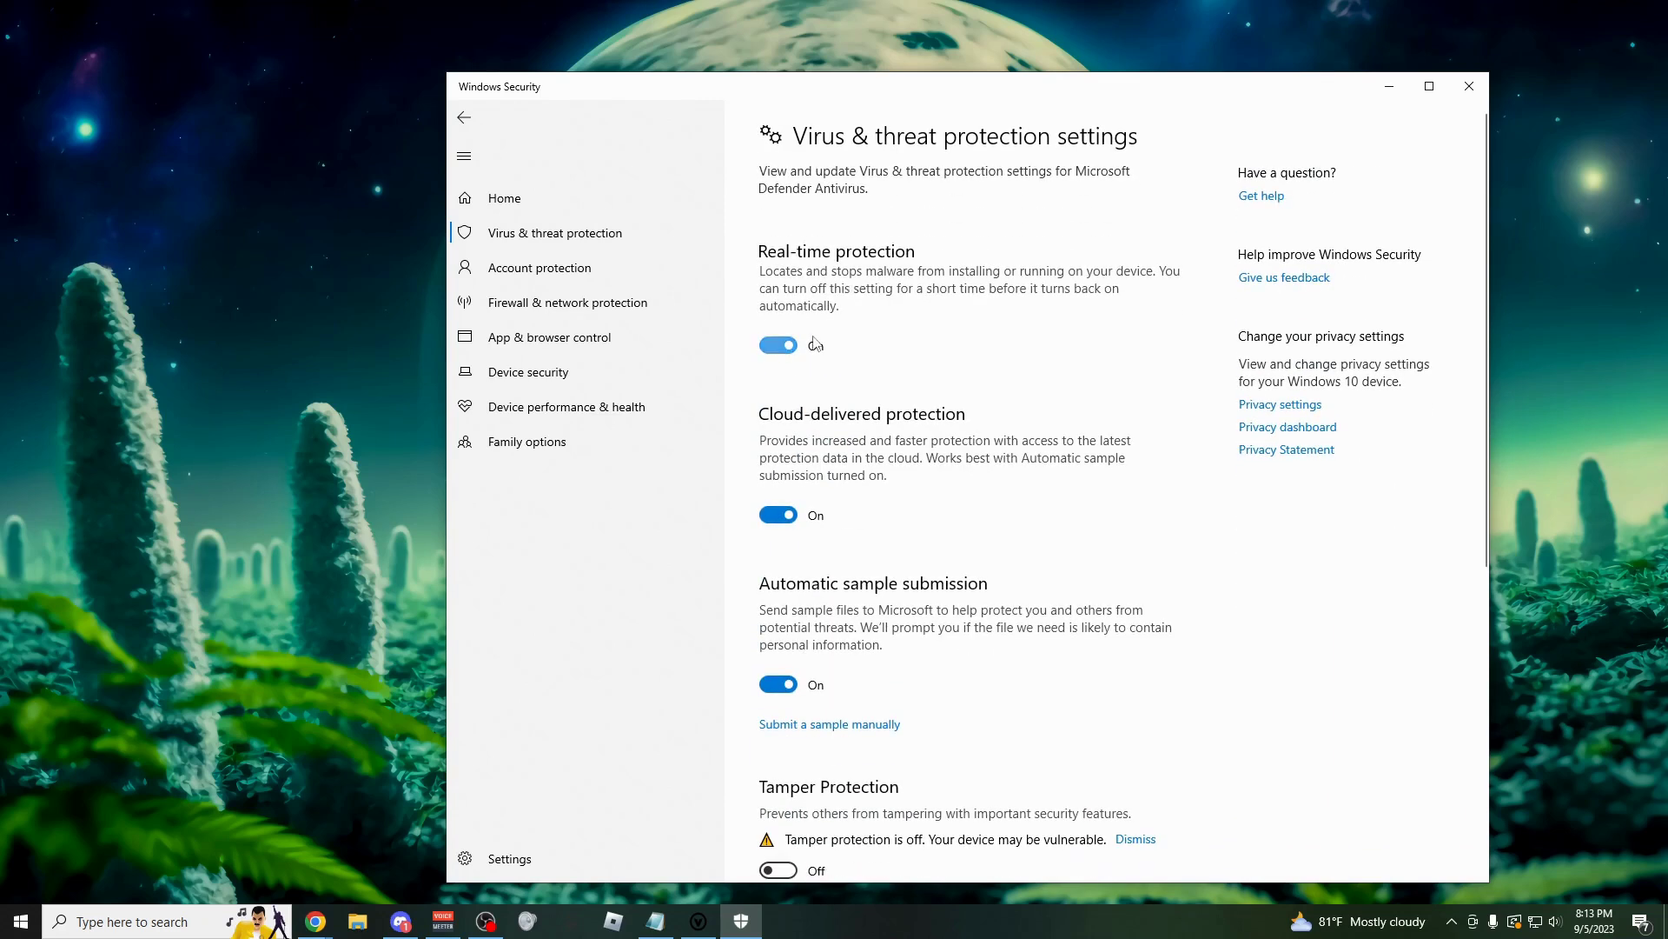
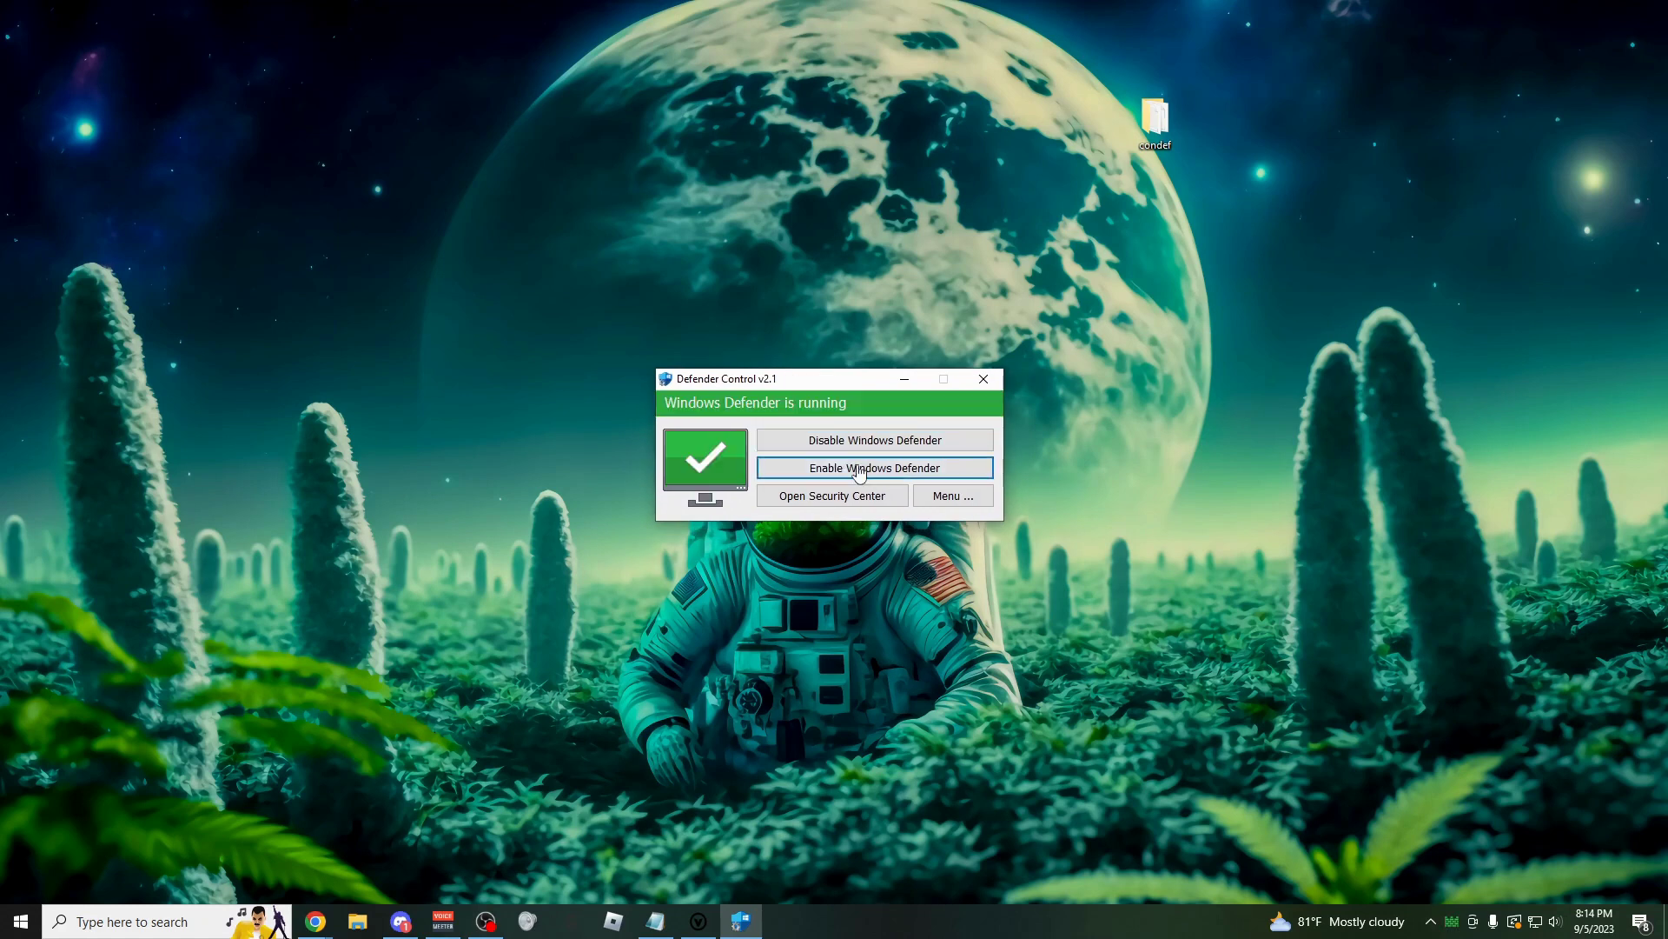
Disable Windows Defender through Defender Control.
left_click(884, 448)
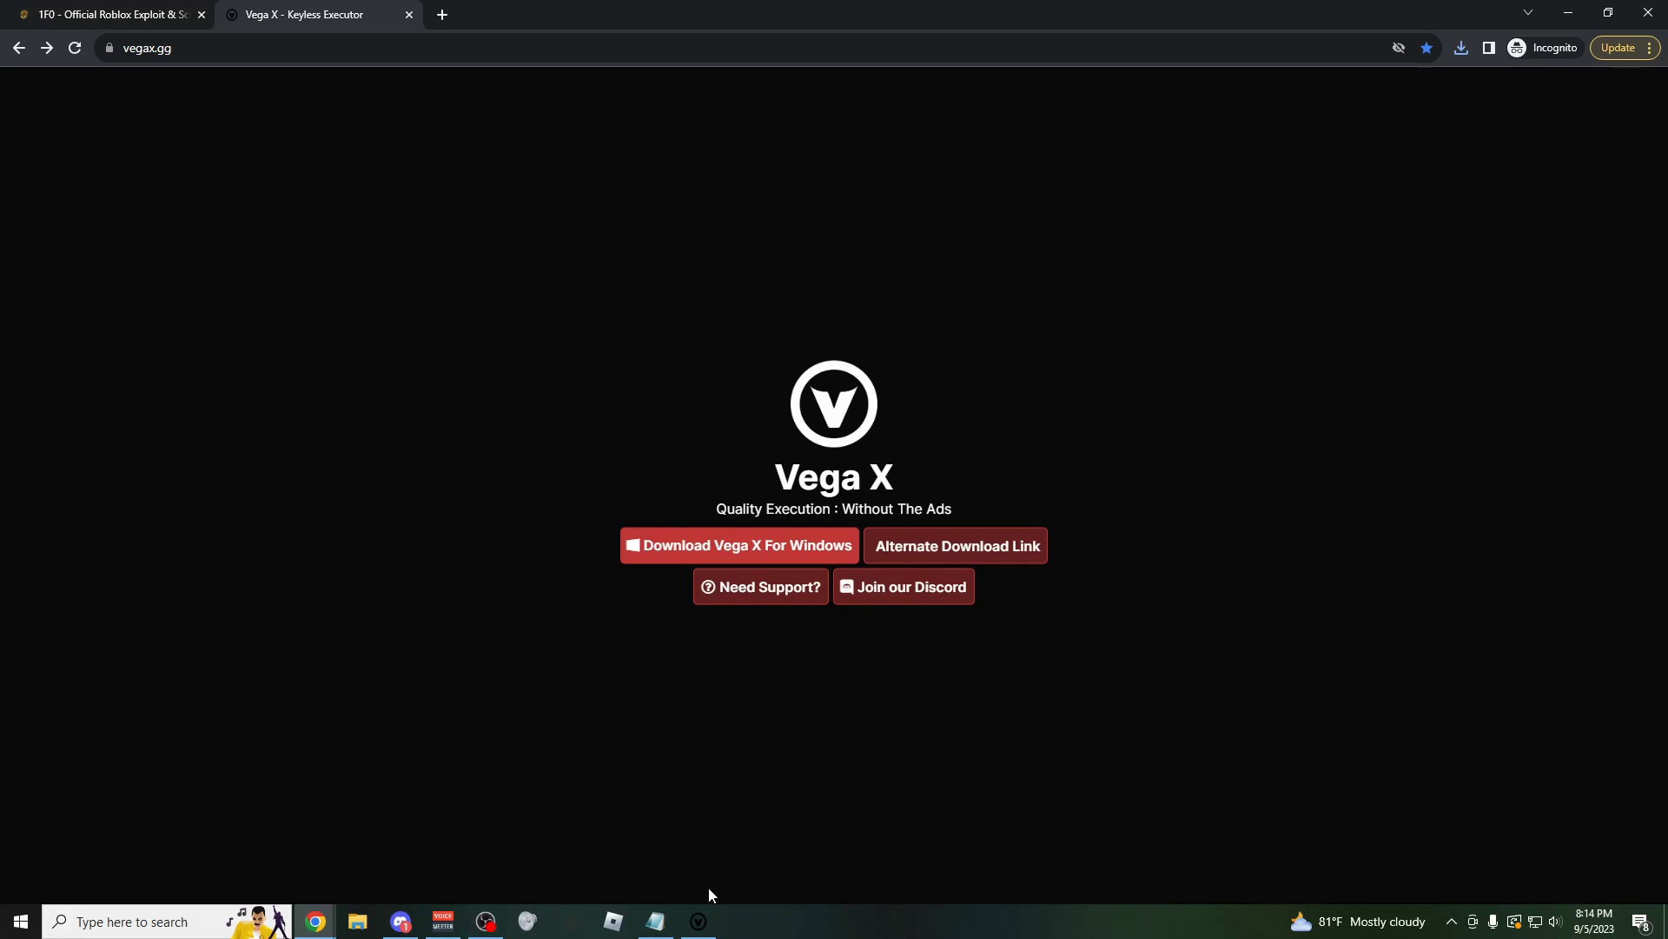
Bring up Vega X, search its Script Hub for "jailbreak" and browse the scripts.
left_click(699, 921)
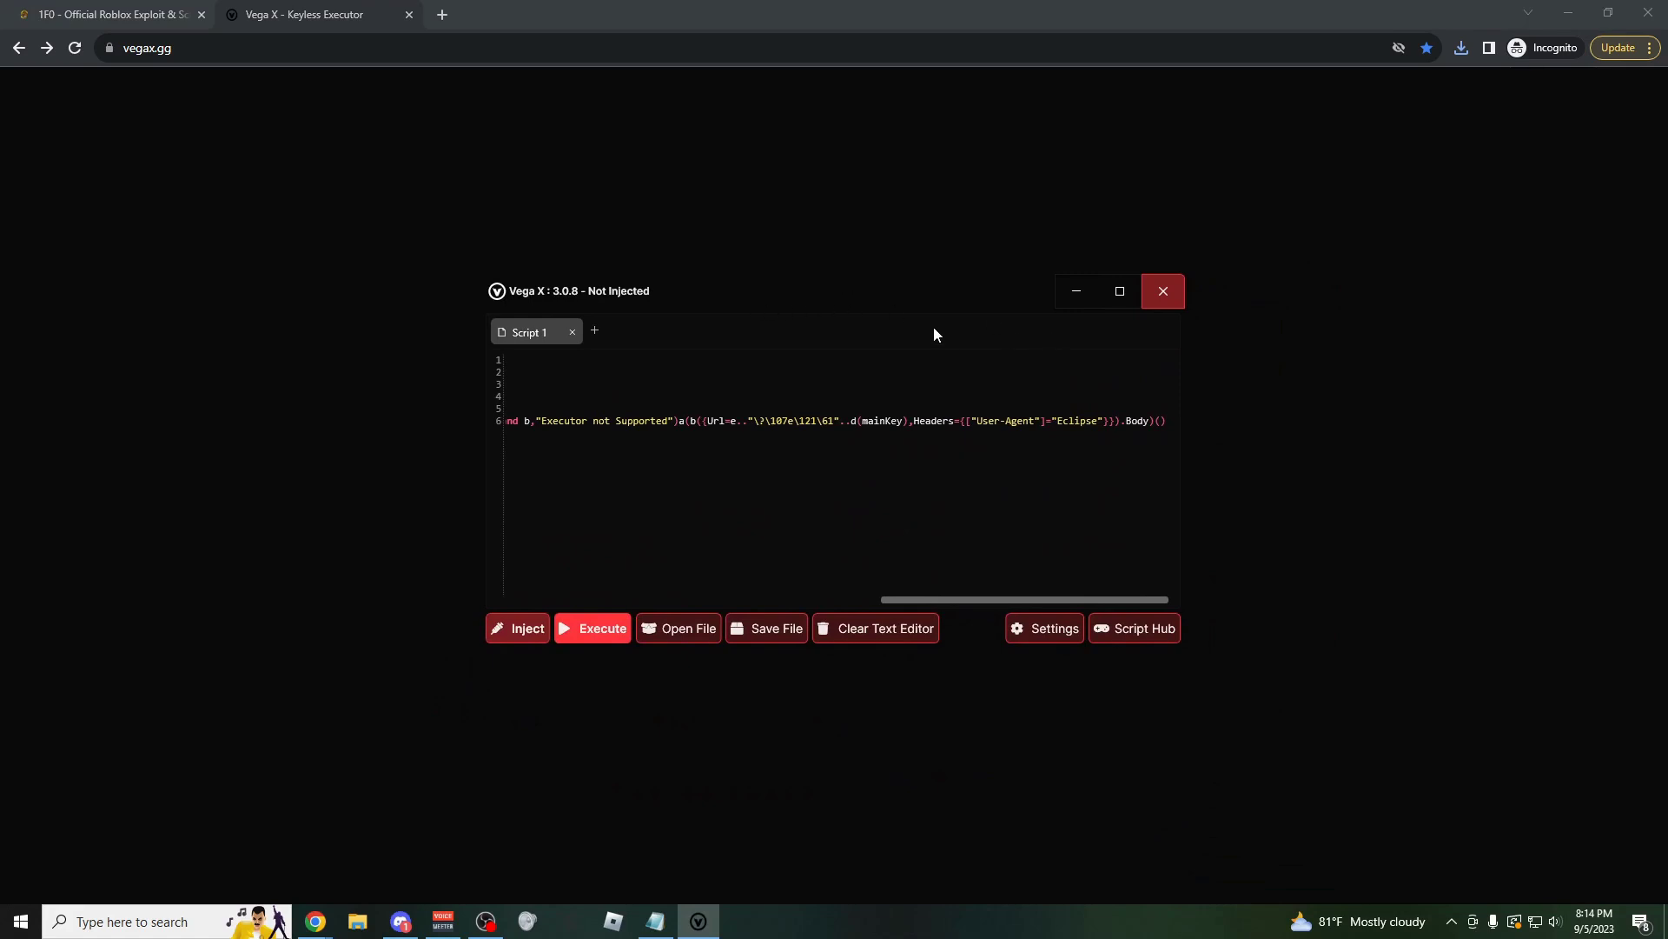
left_click(1173, 634)
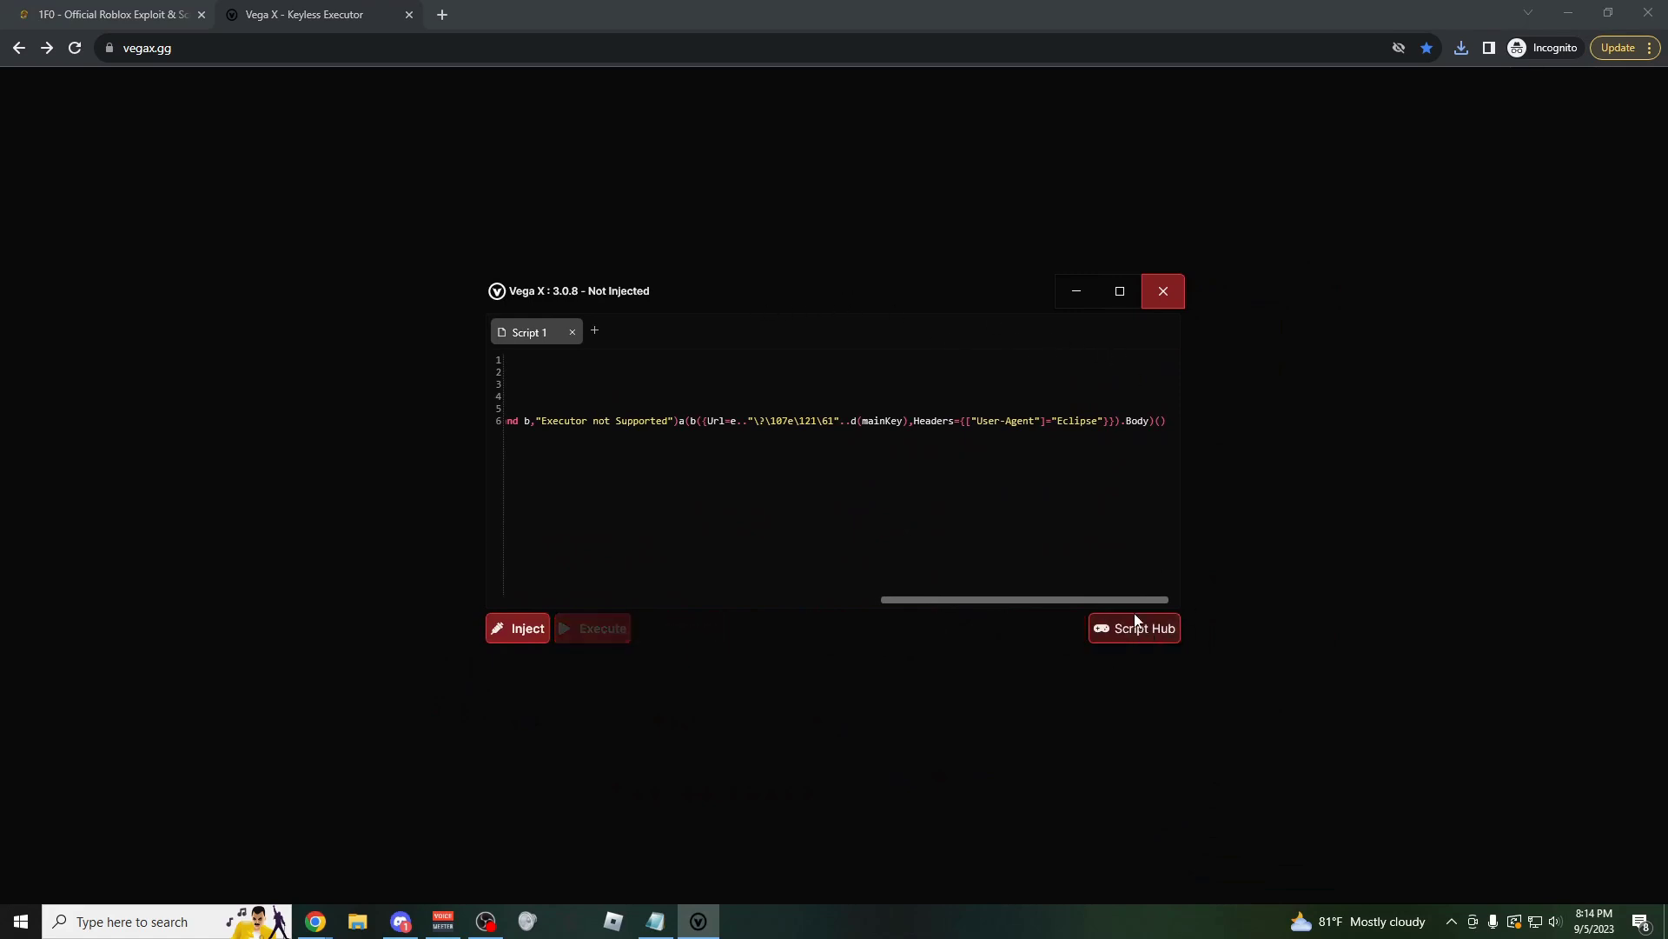
left_click(867, 328)
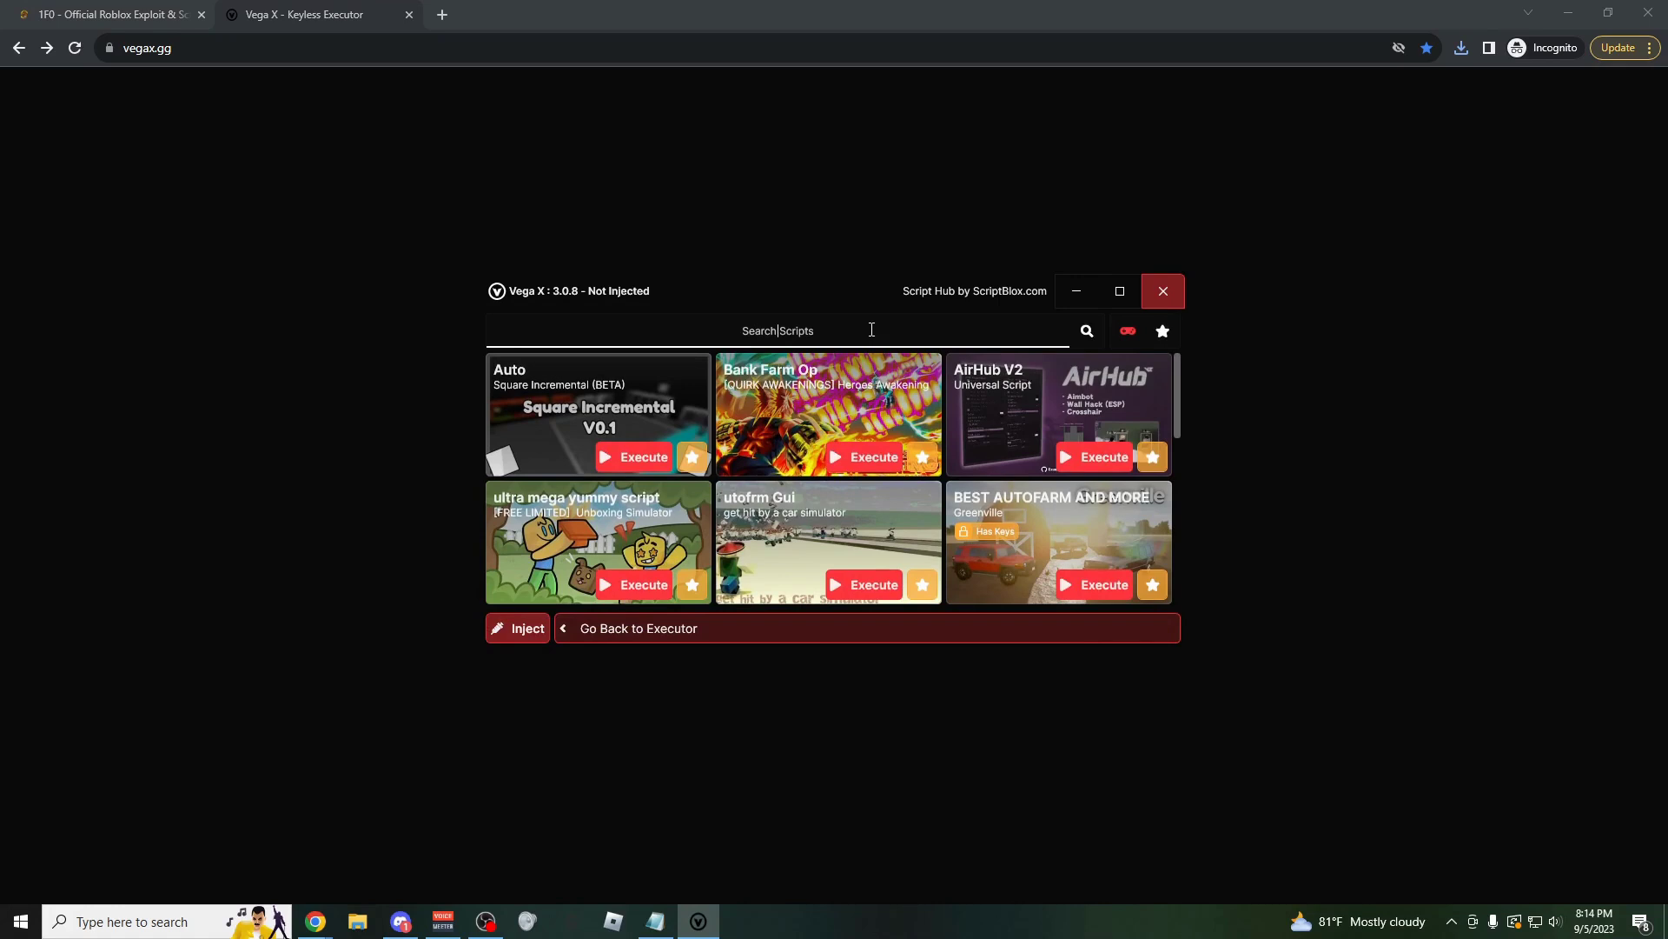
type("jailbreak")
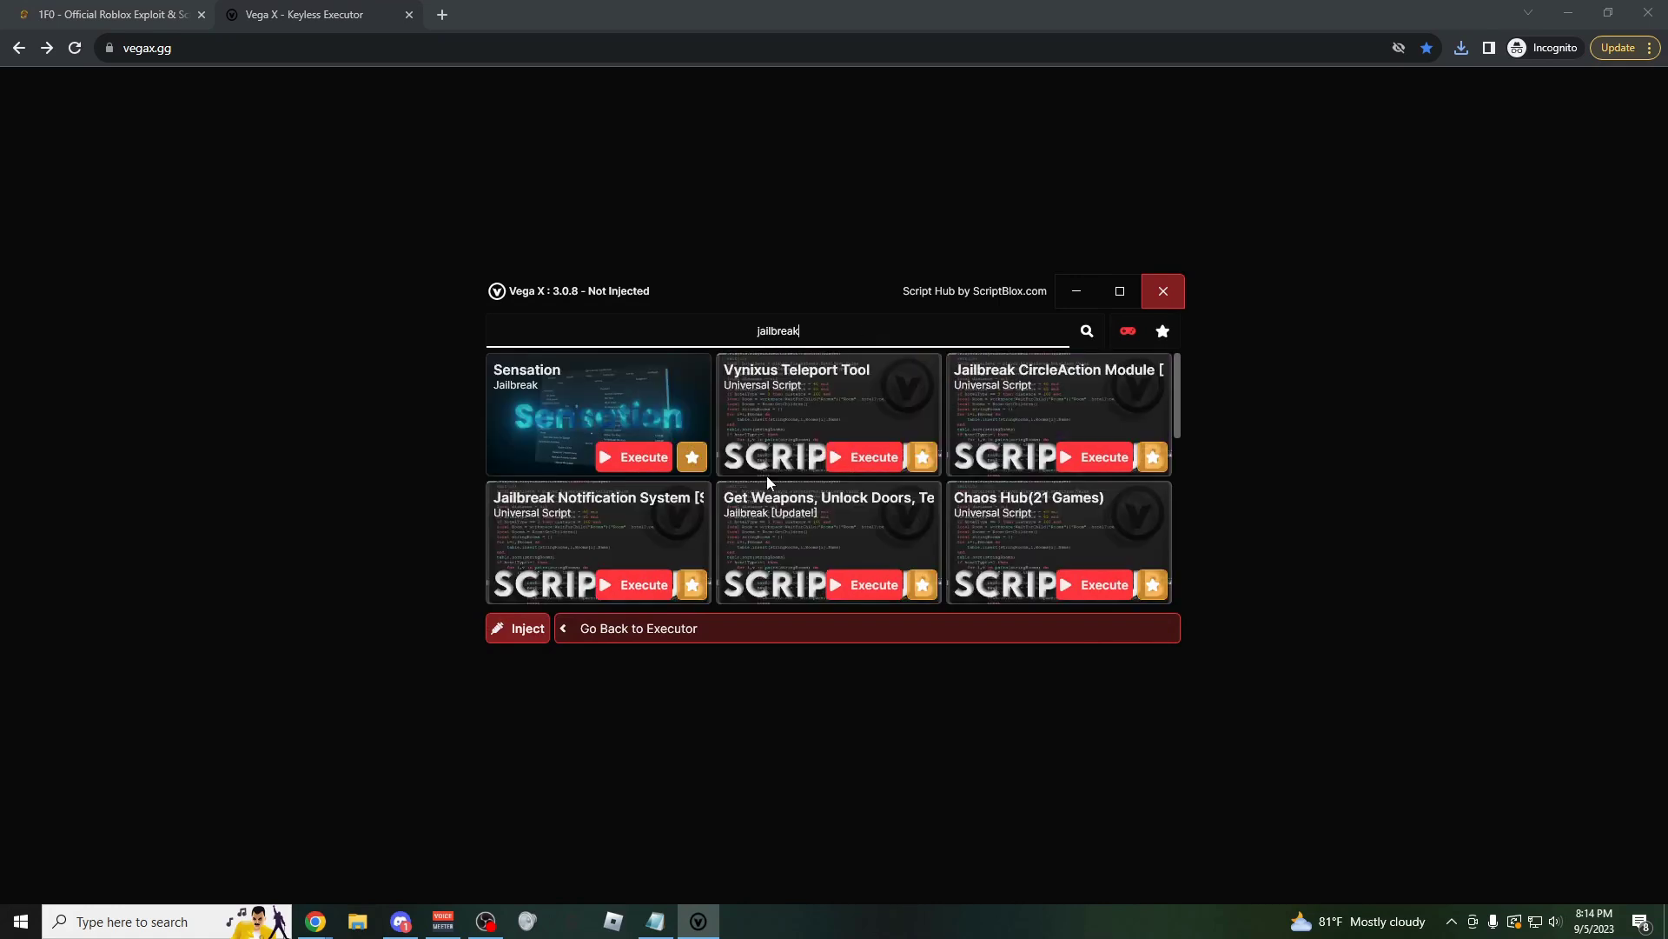
scroll(805, 461, "down", 13)
left_click(1194, 387)
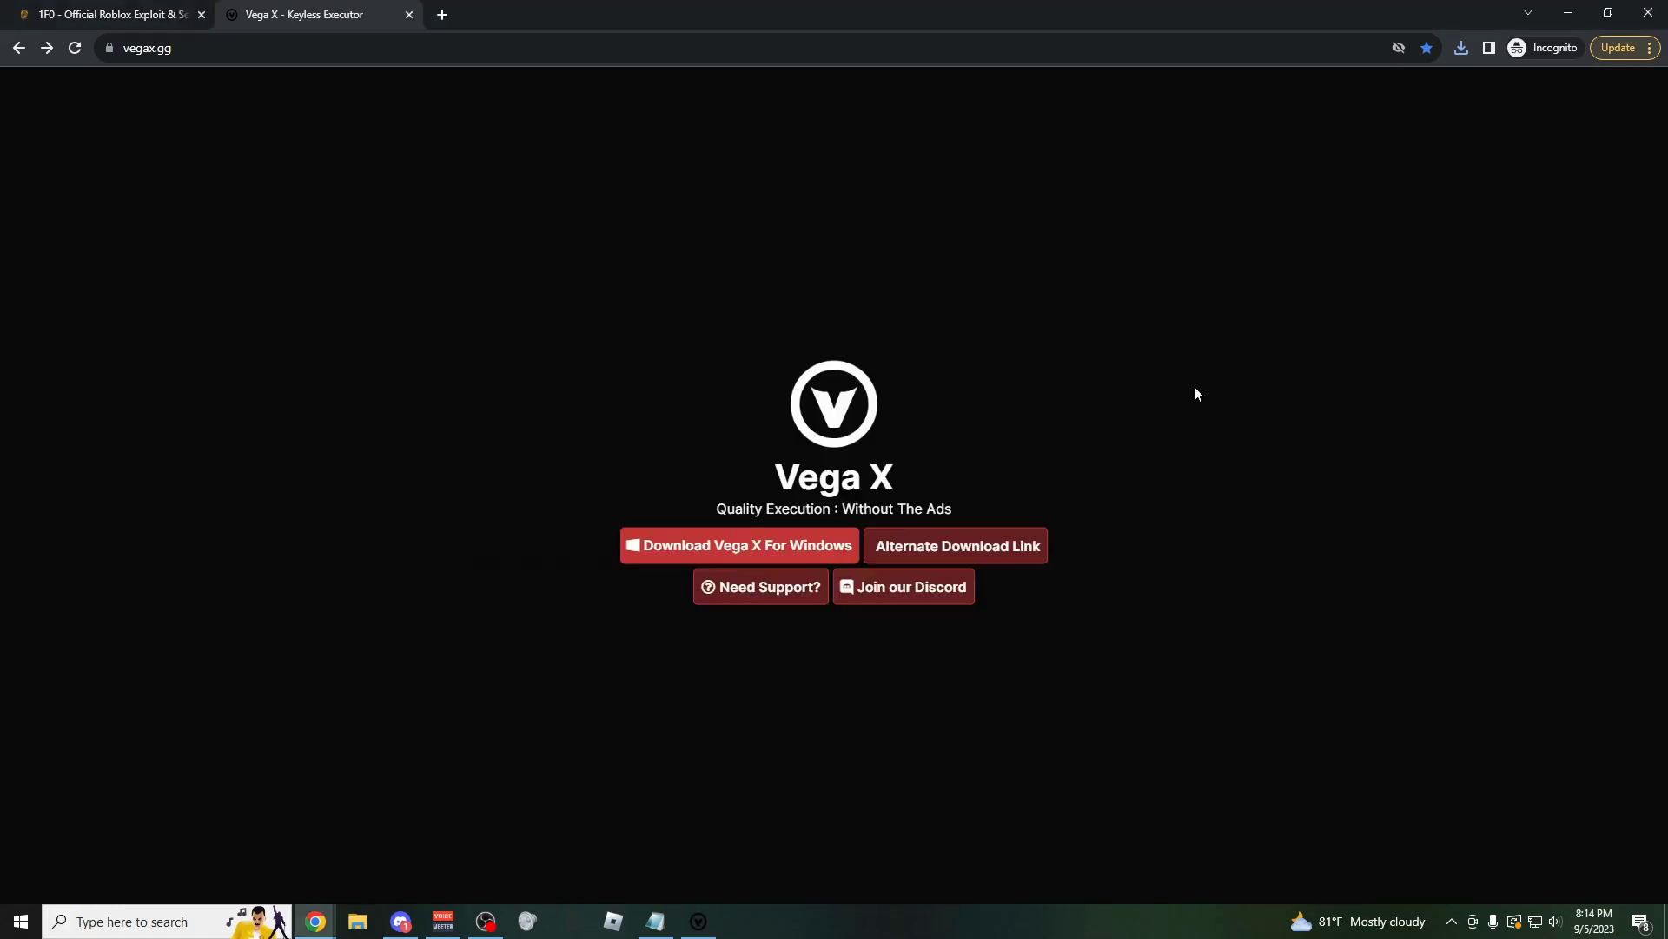
Download Vega X for Windows from vegax.gg through the Filedm download page.
left_click(743, 553)
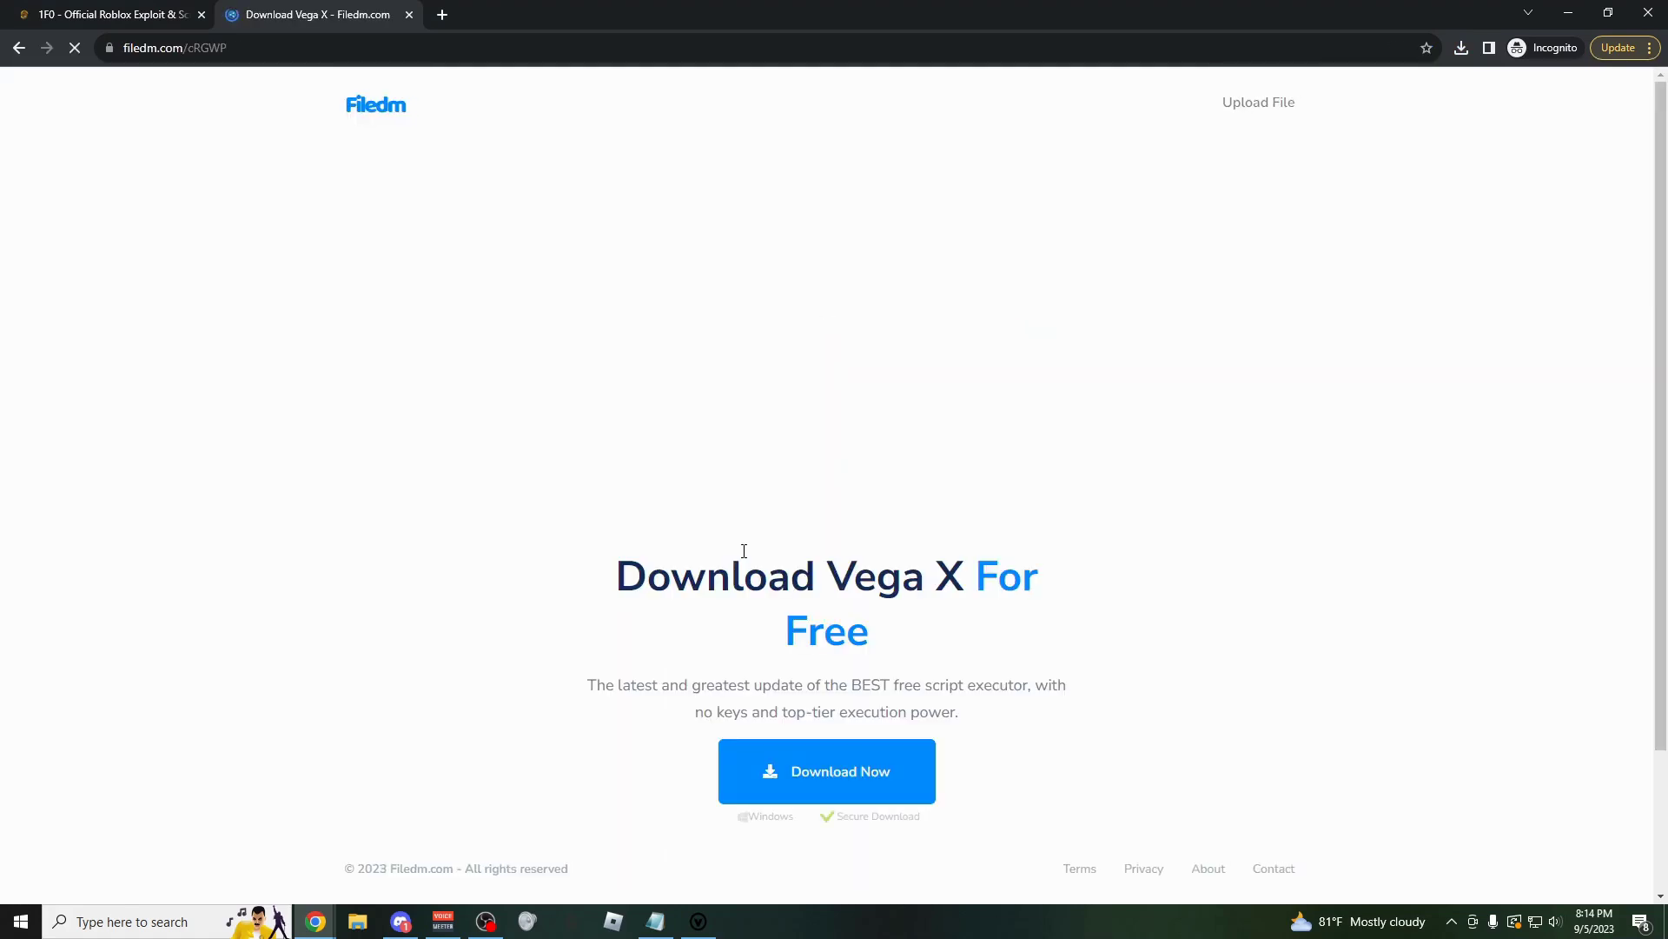
scroll(765, 522, "down", 2)
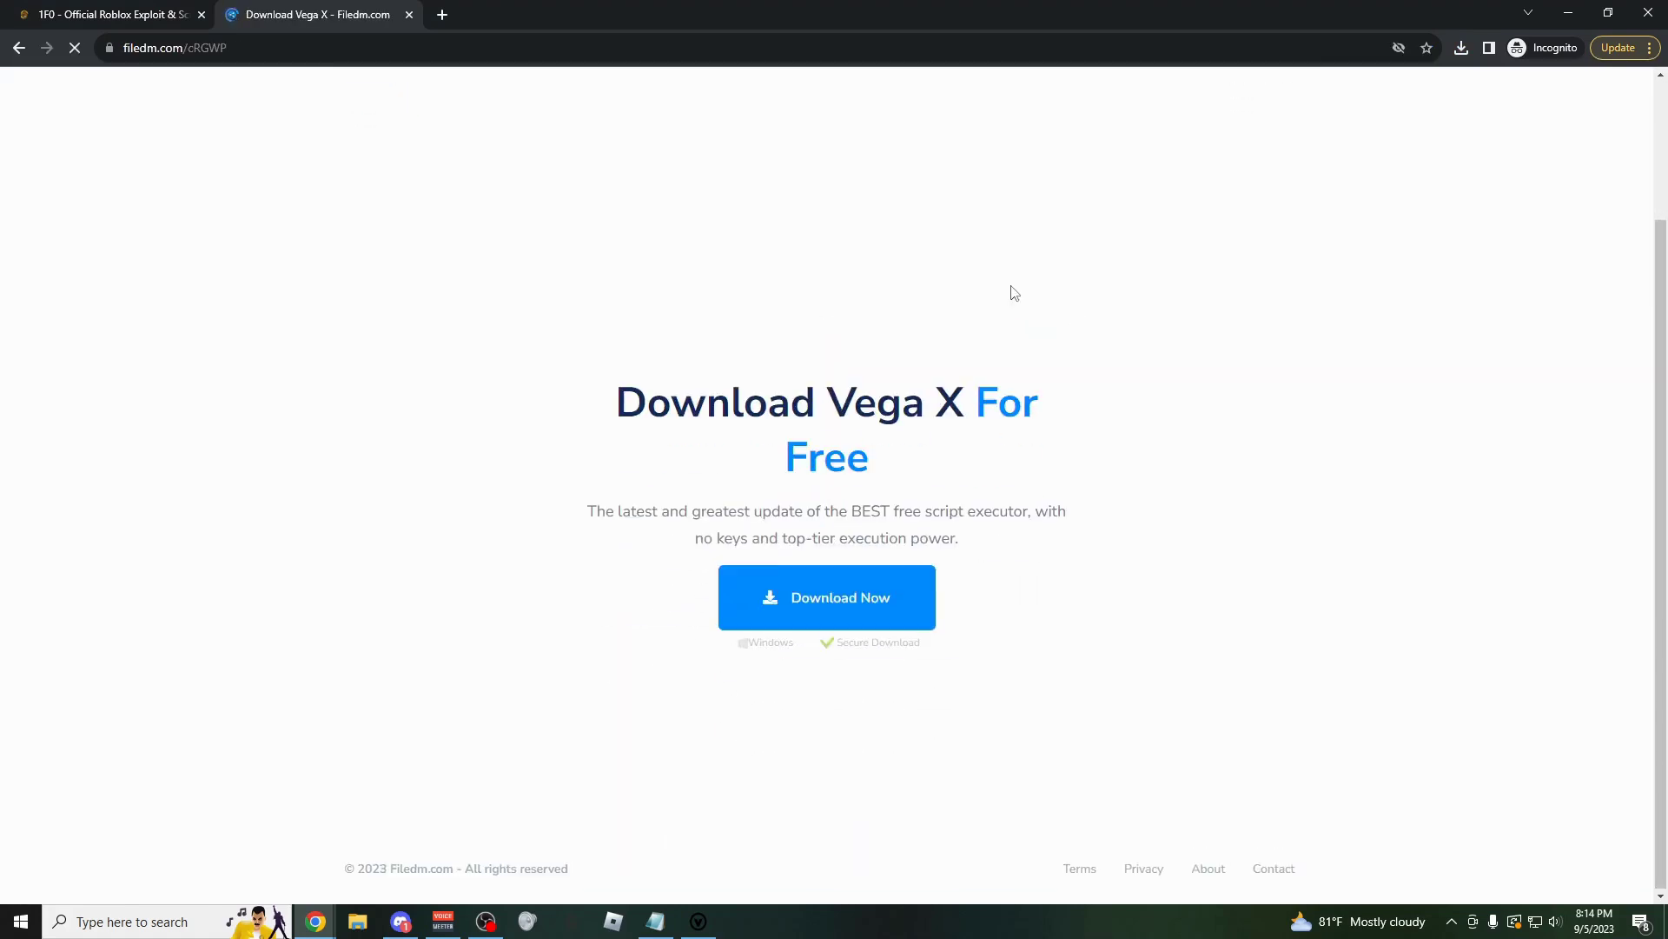
left_click(841, 609)
left_click(808, 469)
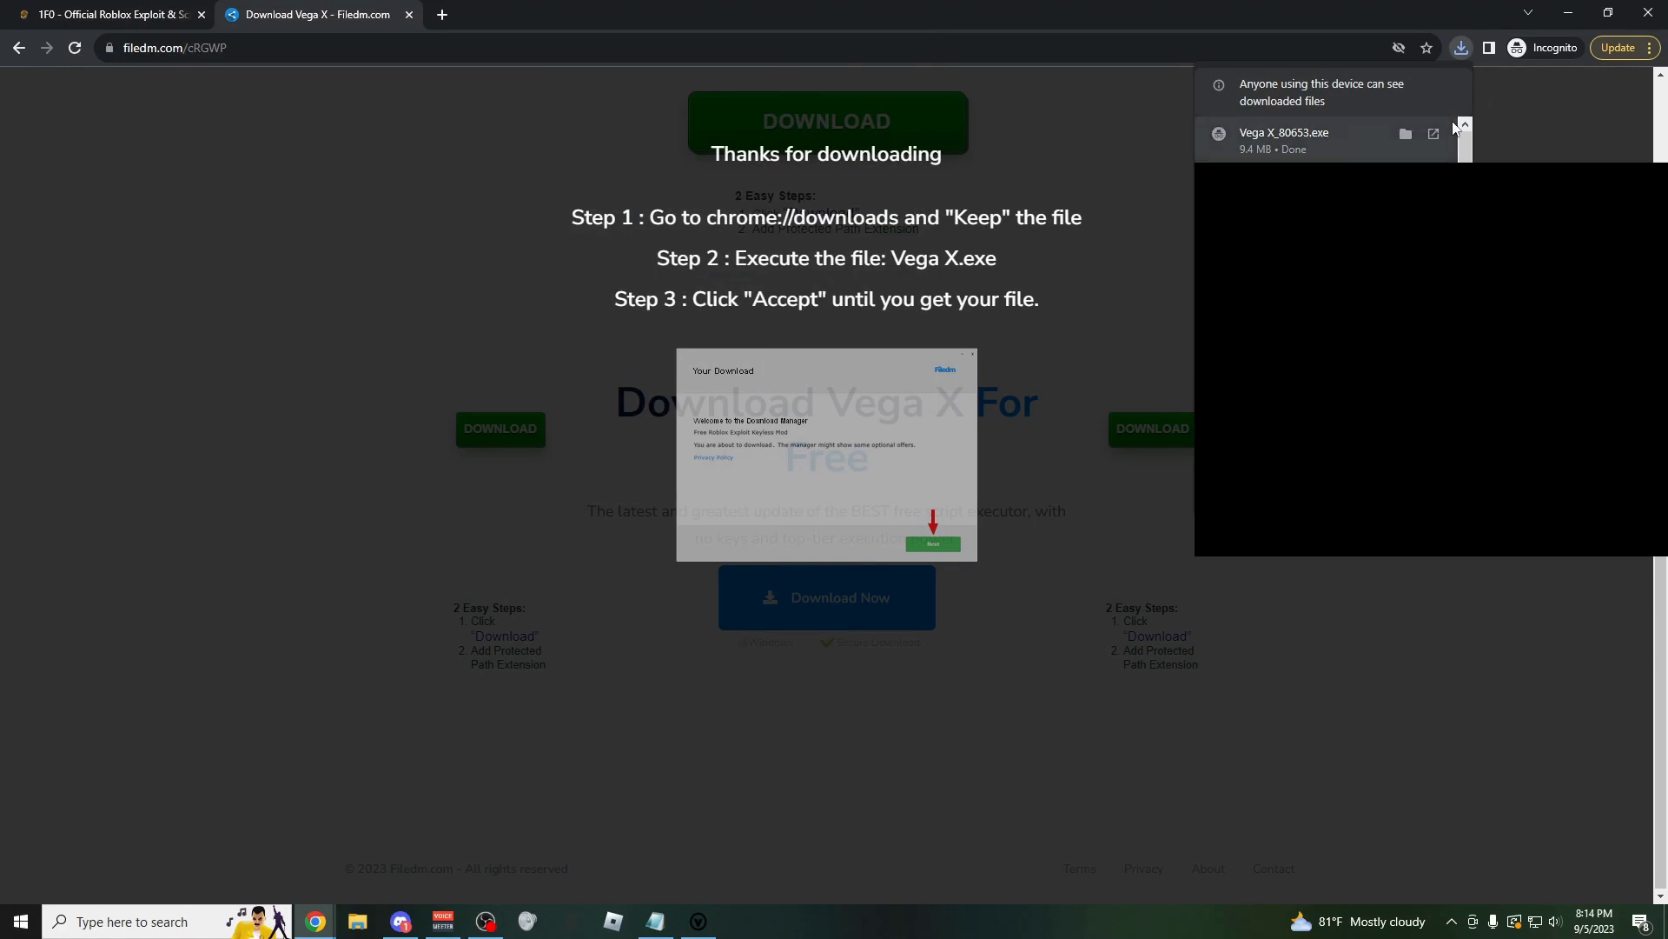
Run the downloaded Vega X_80653.exe and open the browser's downloads page.
left_click(1432, 133)
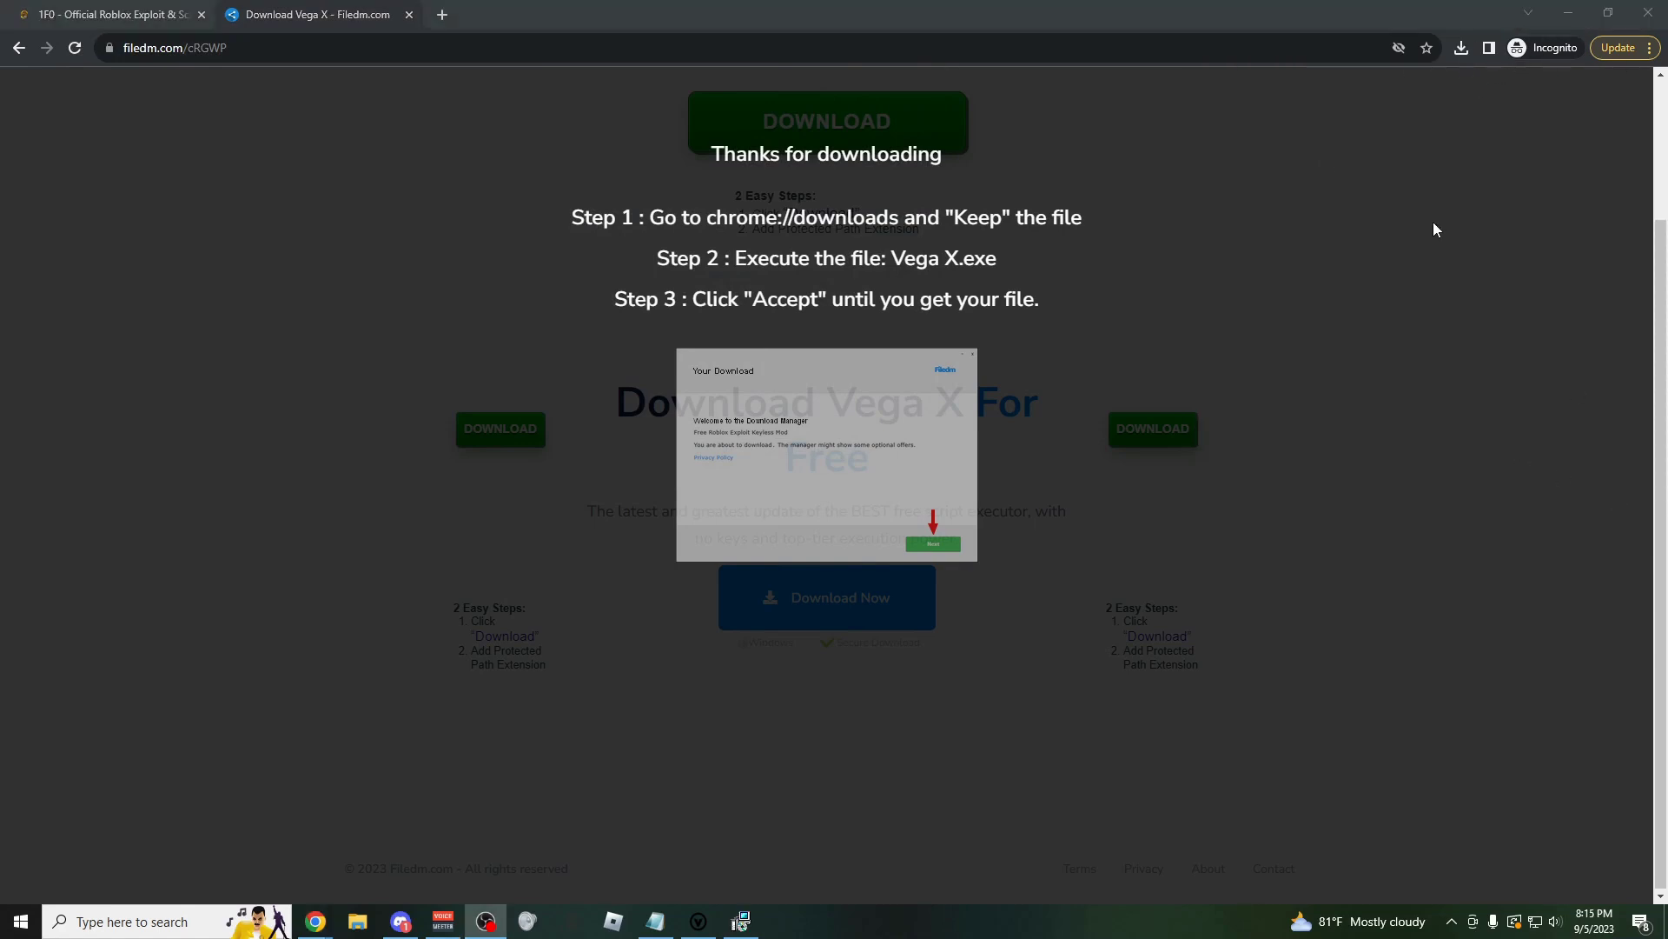
left_click(917, 435)
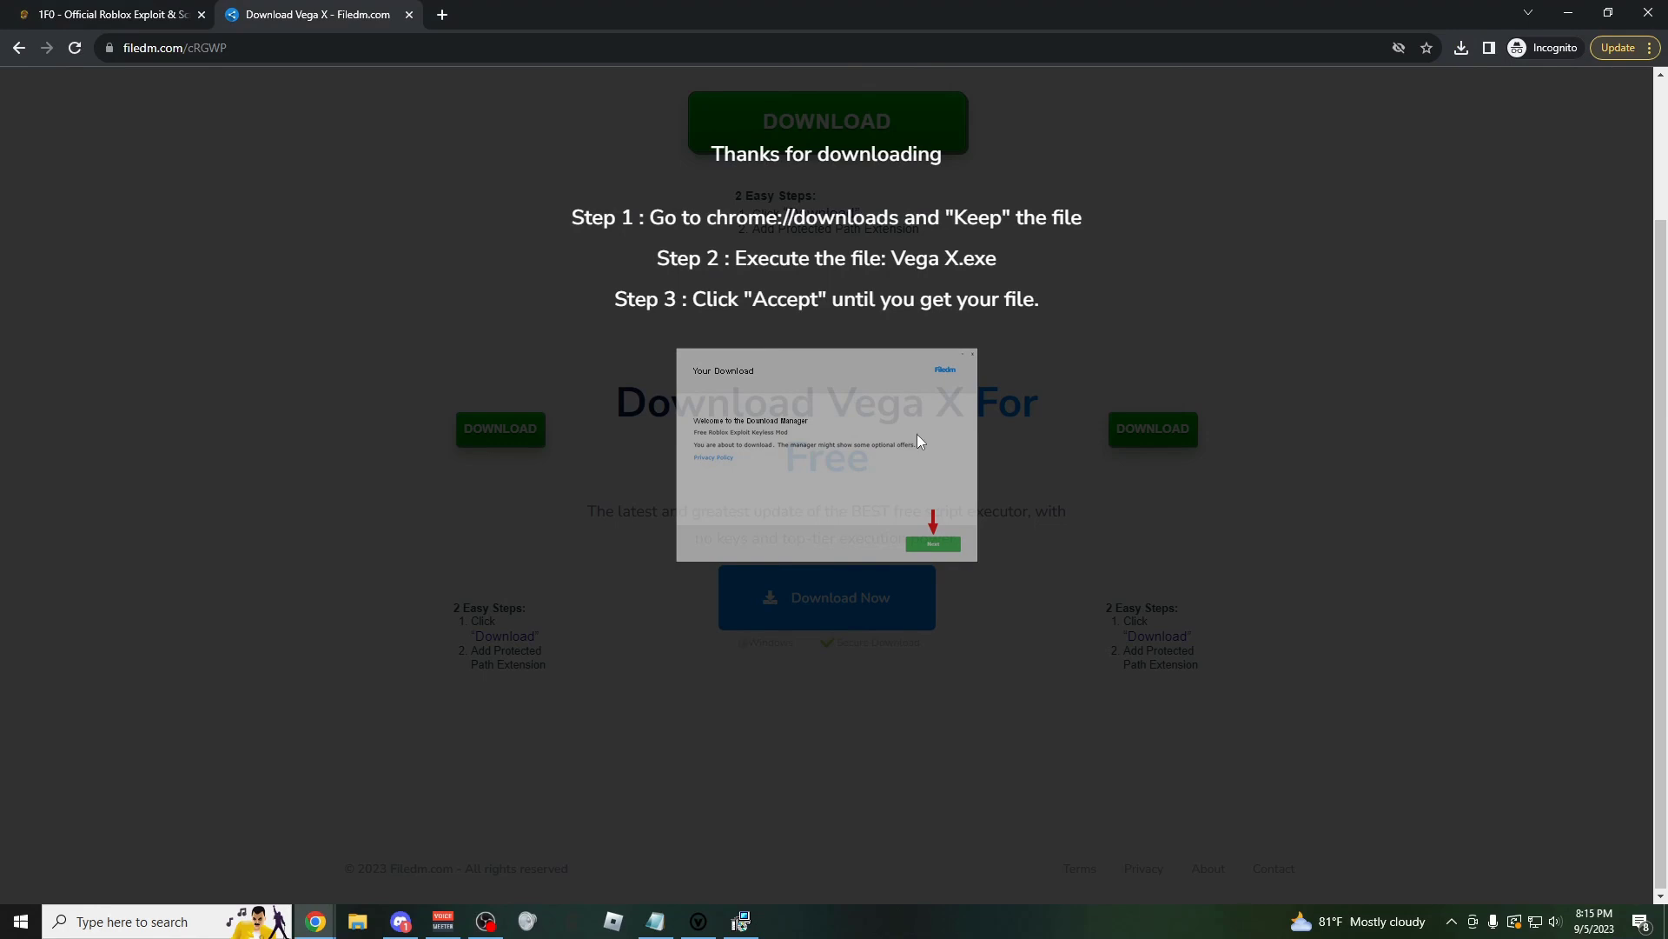
key("ctrl+j")
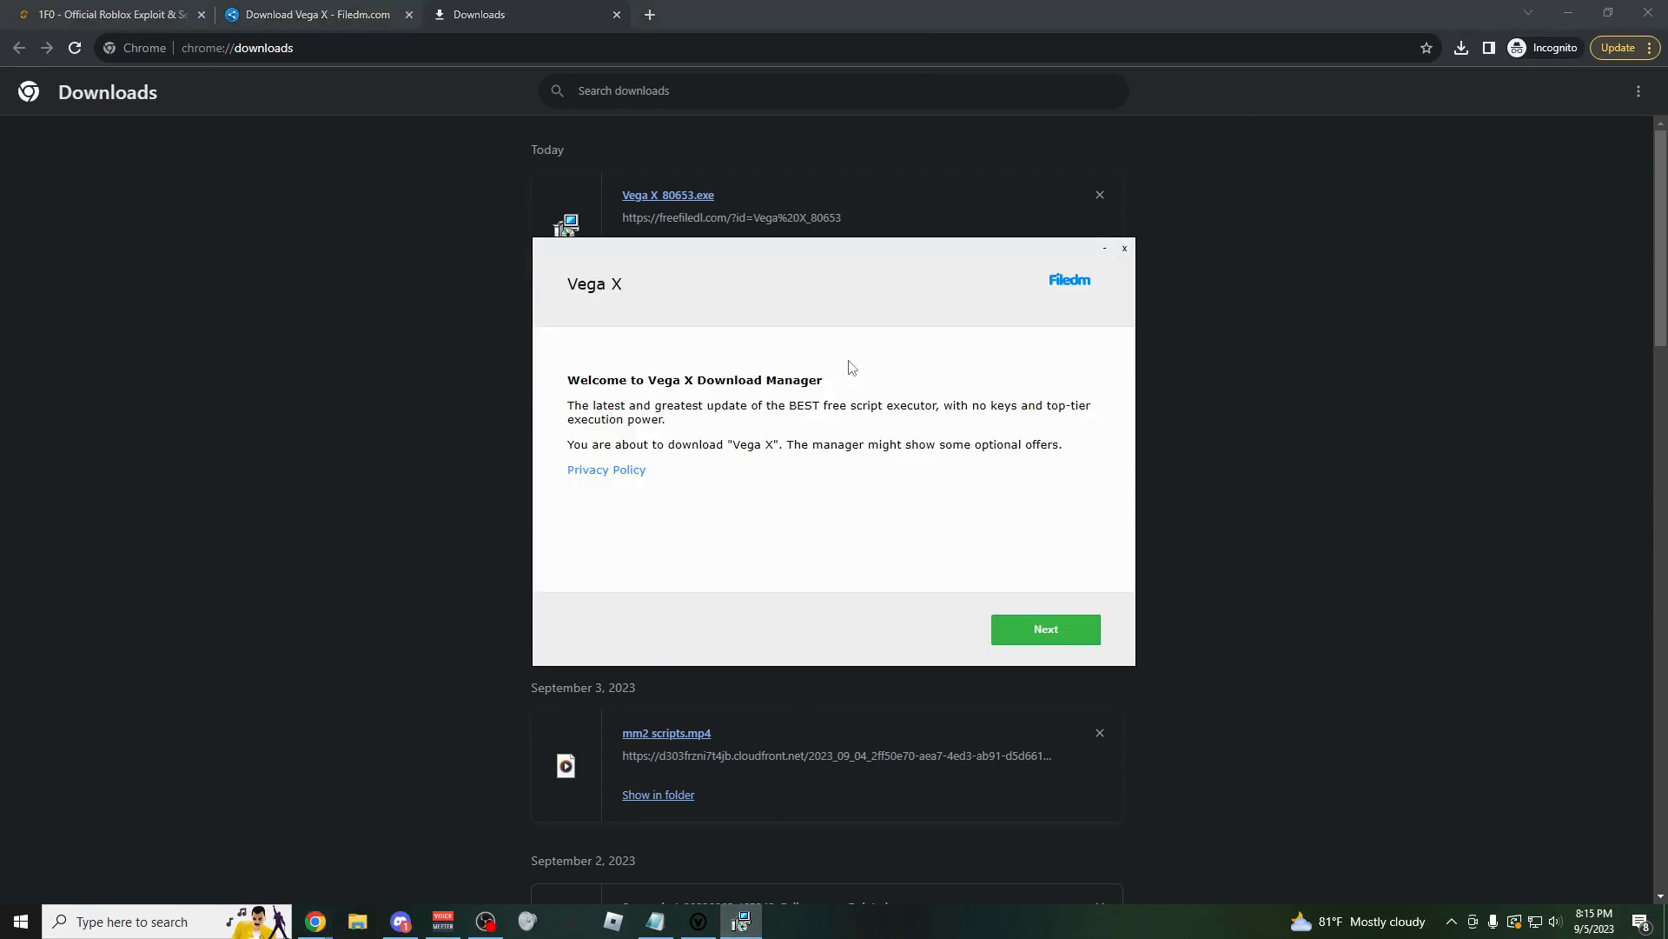
Proceed through the Vega X download manager, declining the Adaware Web Companion and Quick Driver Updater offers.
left_click(1005, 640)
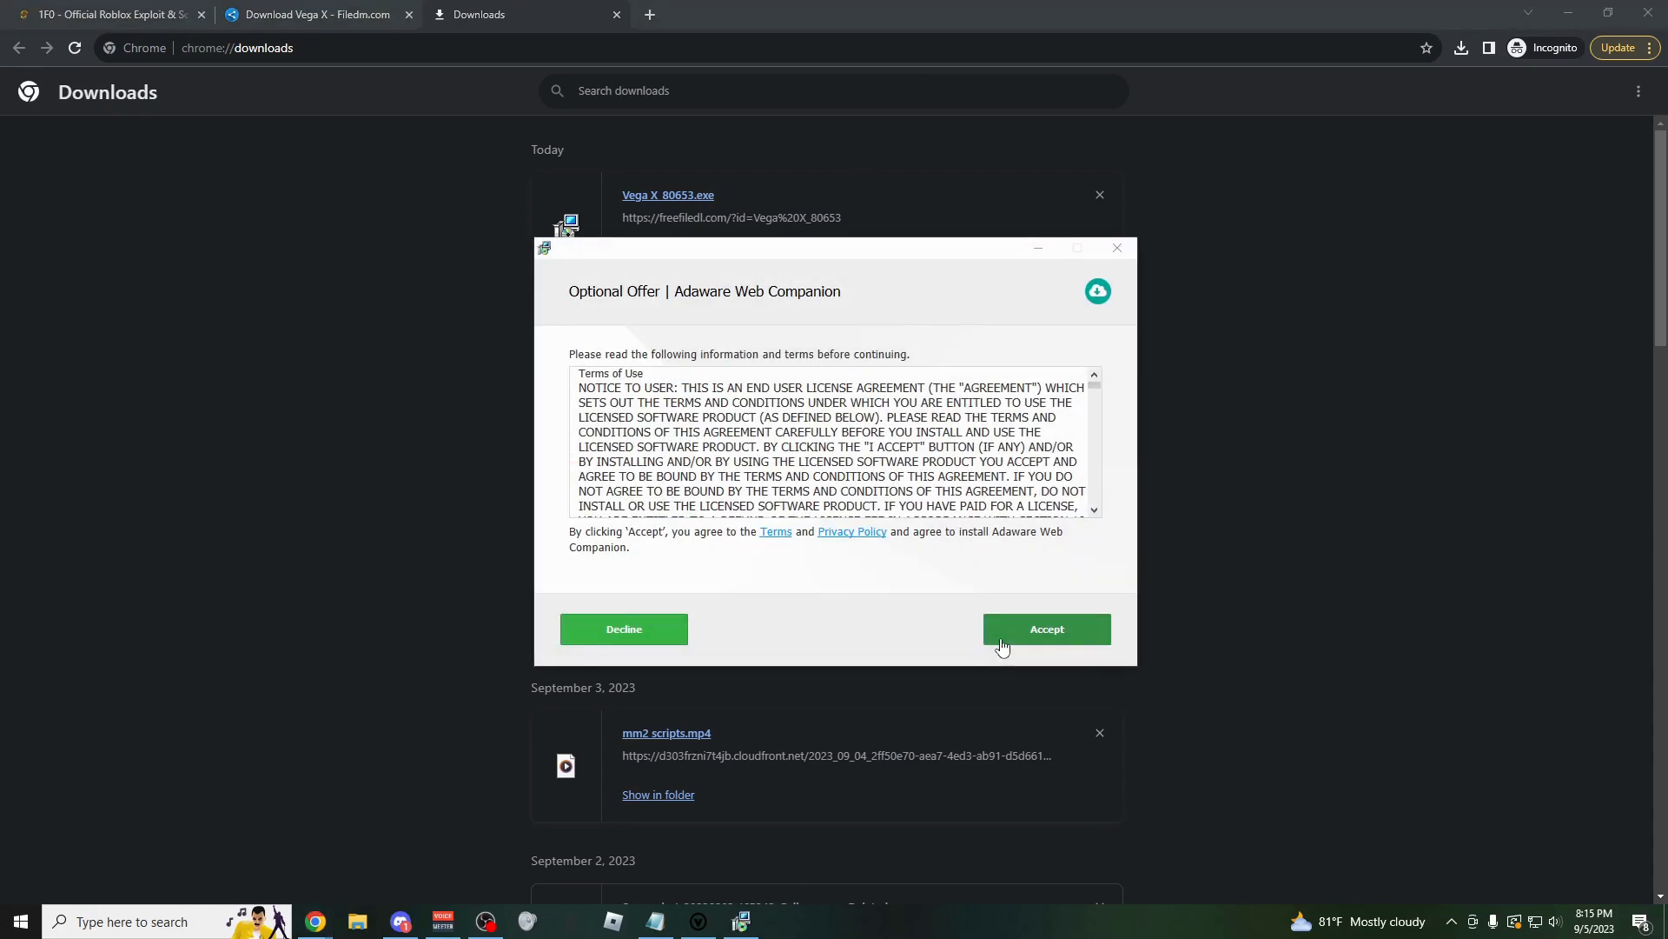
left_click(669, 635)
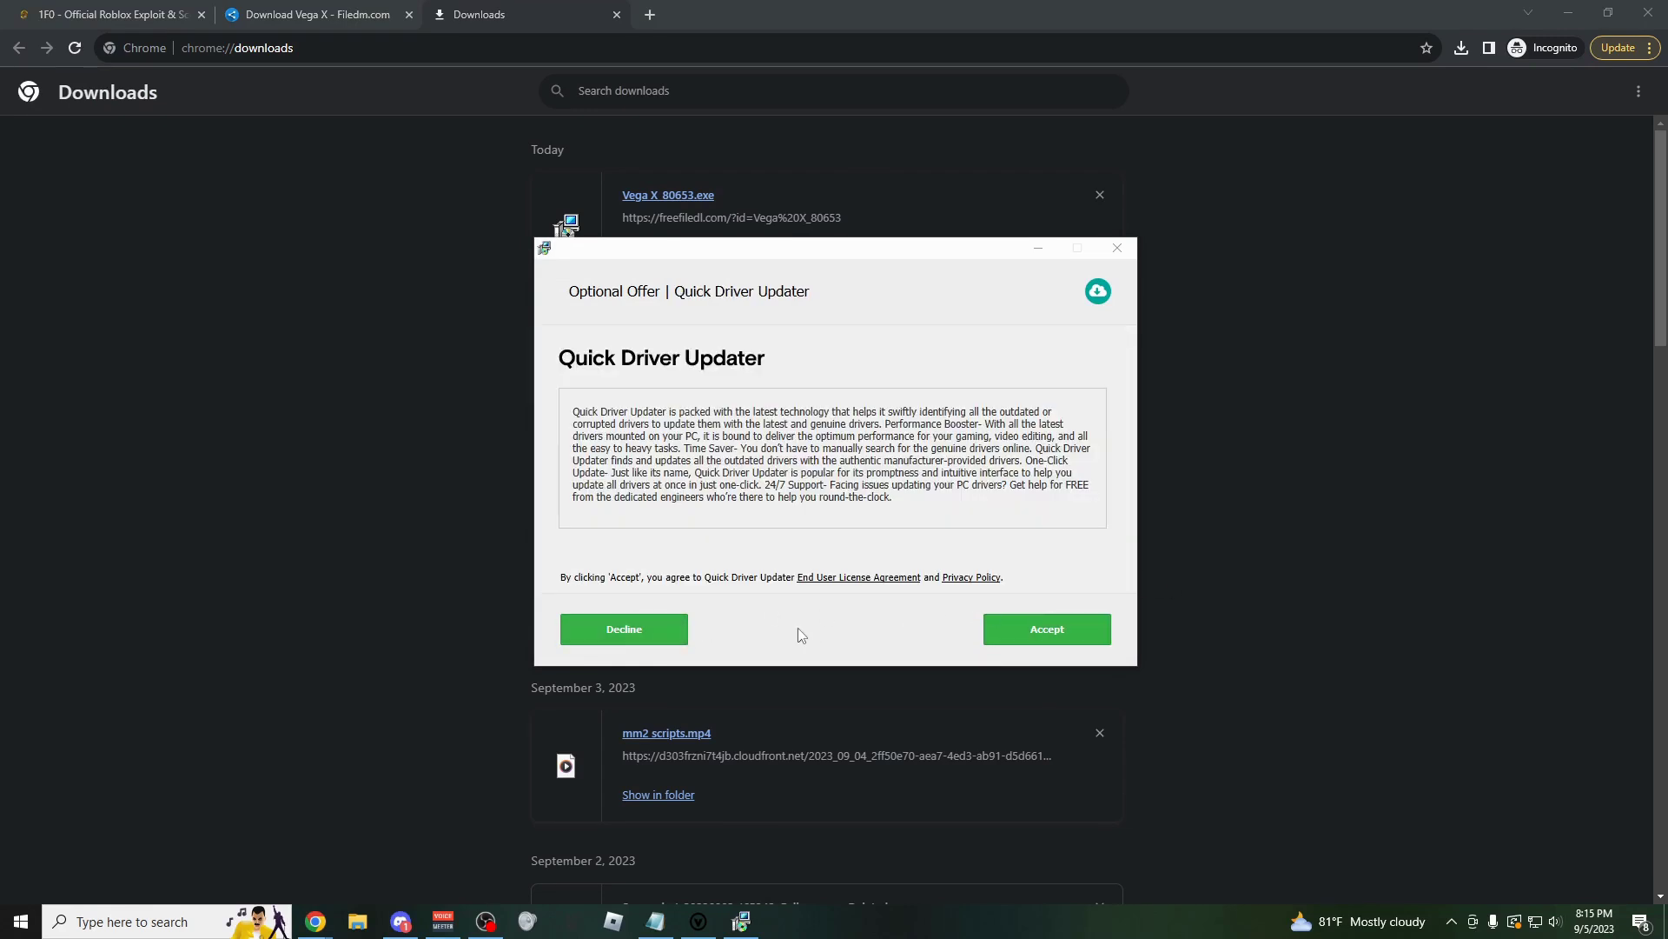
left_click(672, 641)
left_click(811, 546)
left_click(1077, 624)
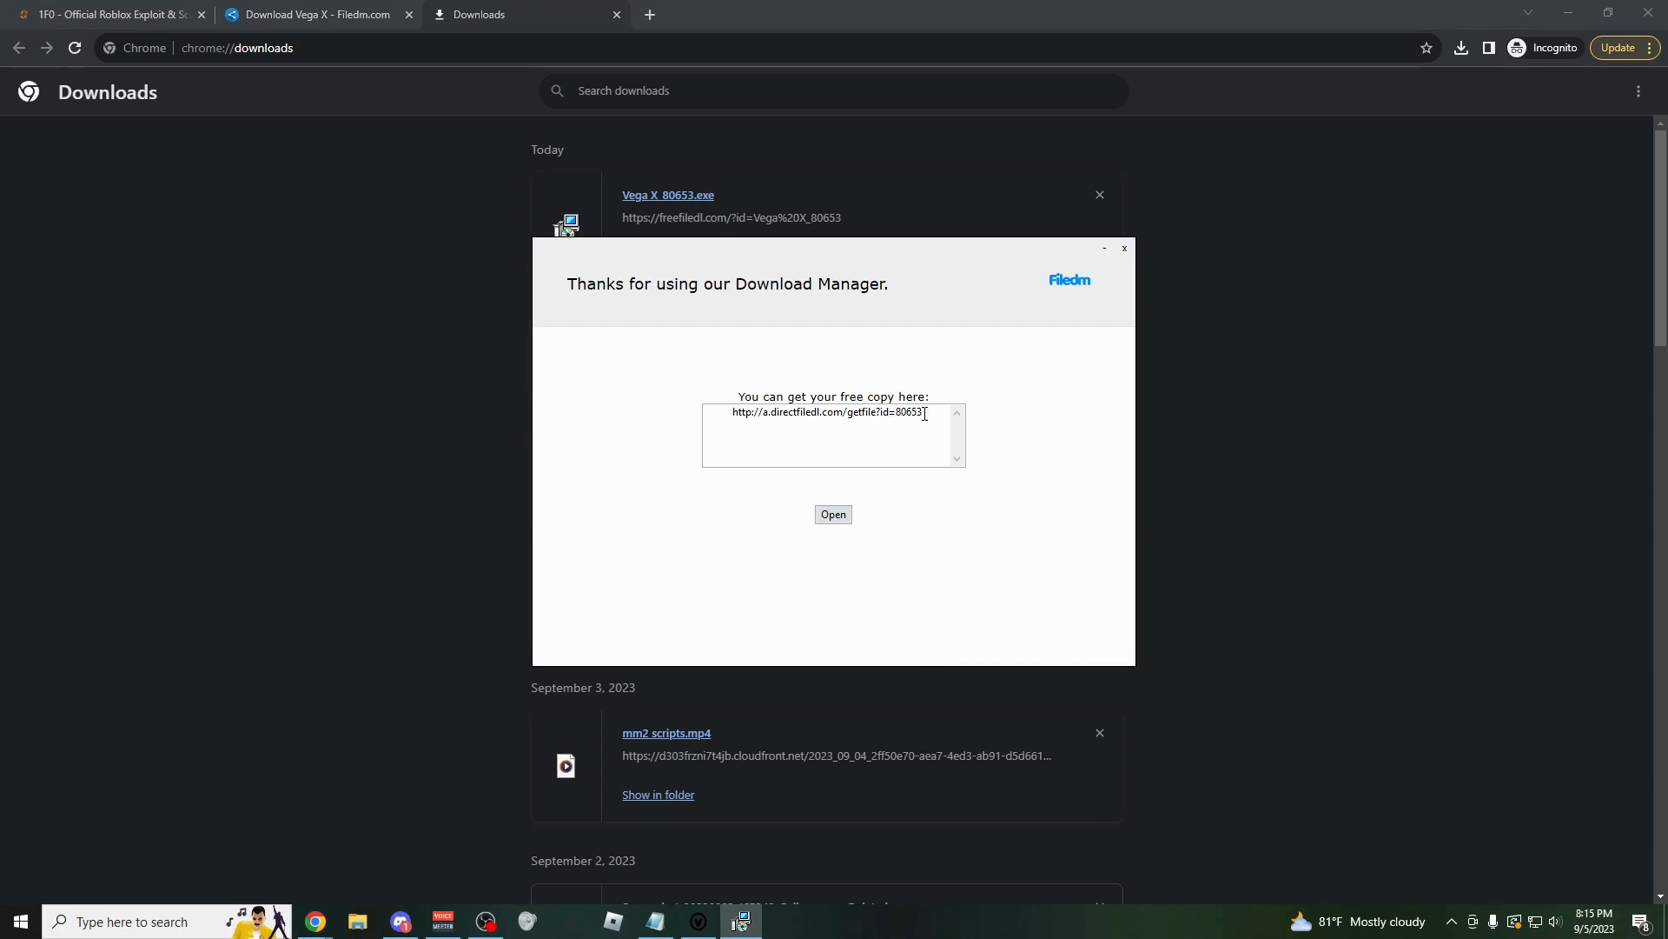
Open the provided download link in Notepad, copy the link, and close the download manager.
left_click_drag(907, 414, 618, 417)
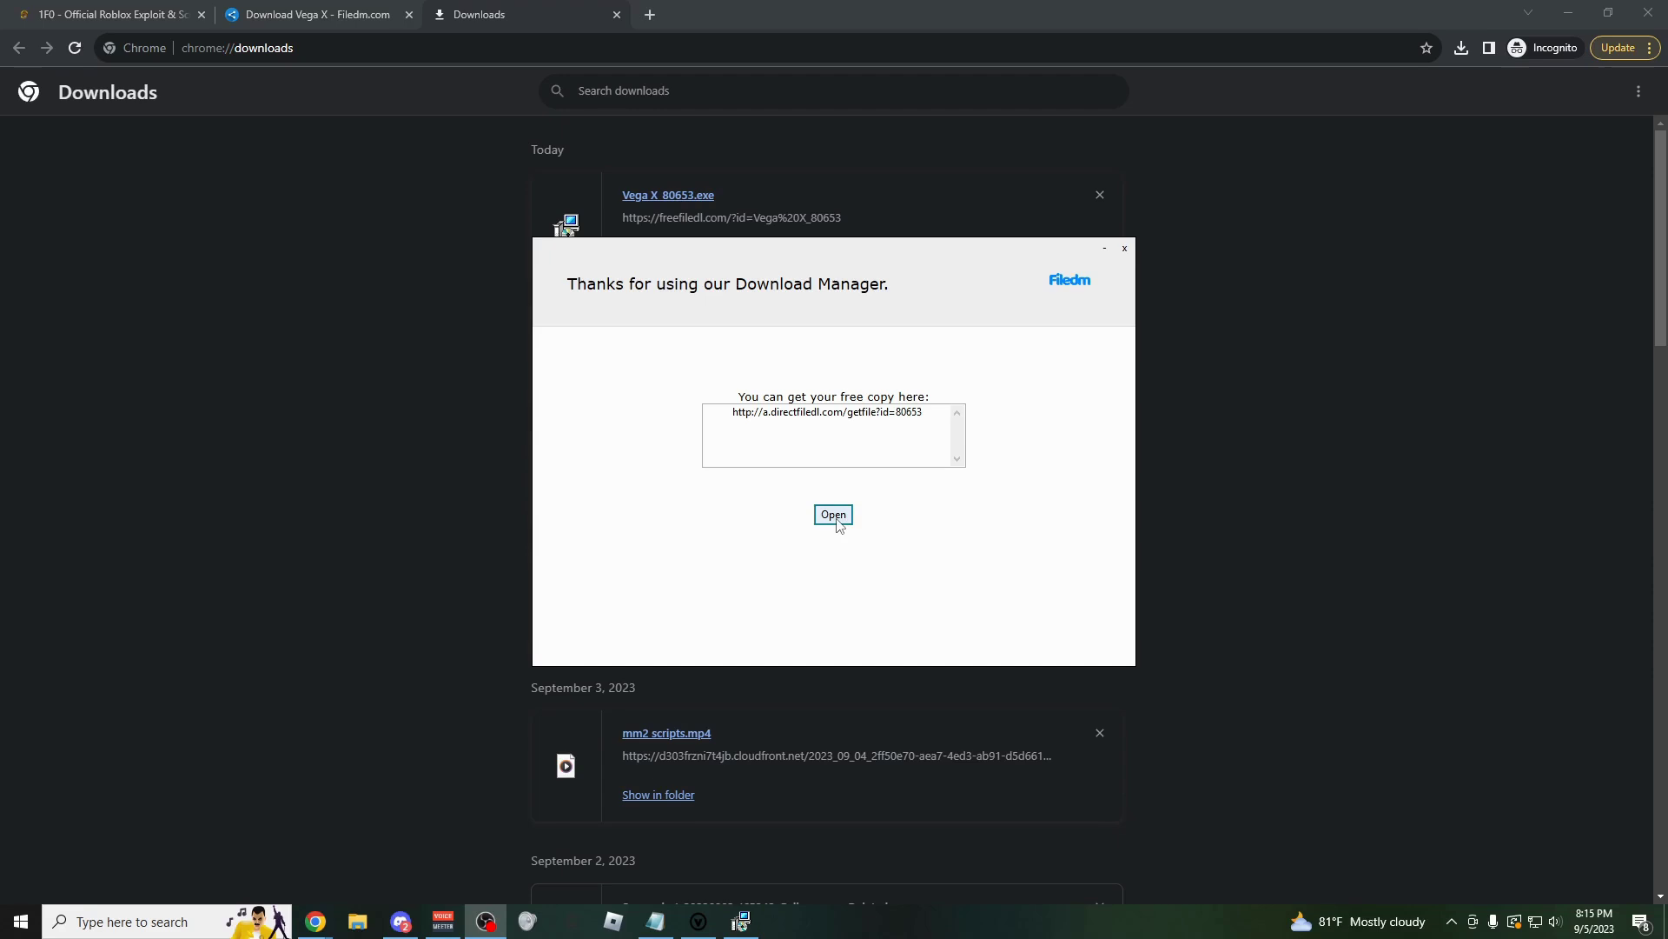
left_click_drag(926, 413, 713, 421)
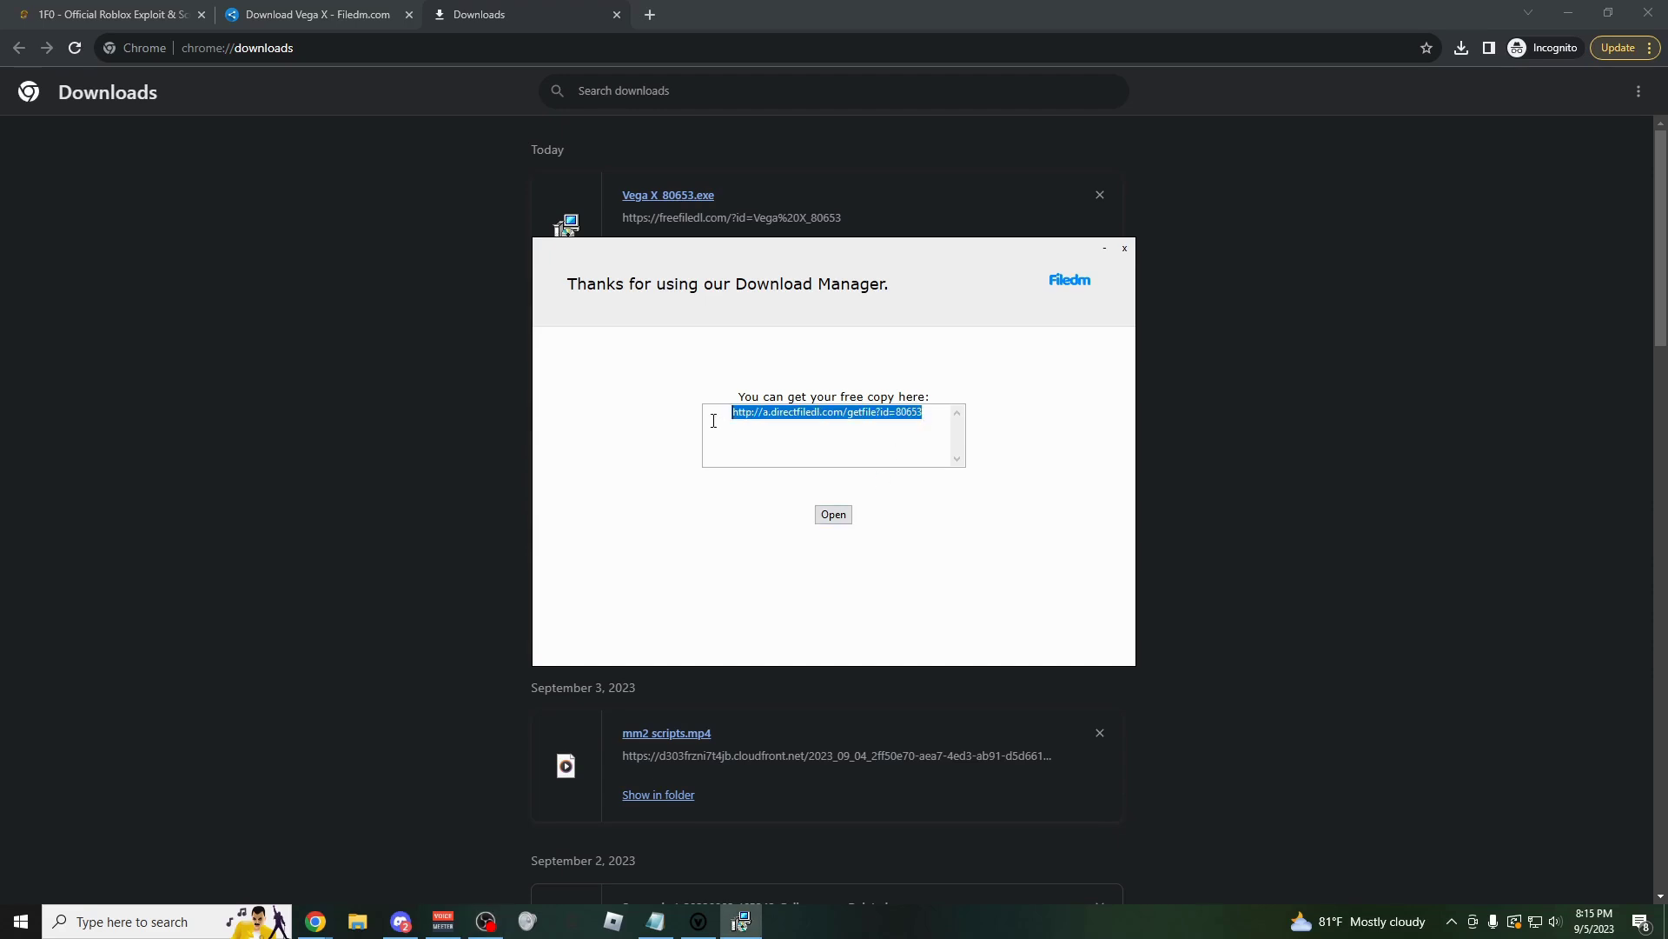
left_click(831, 511)
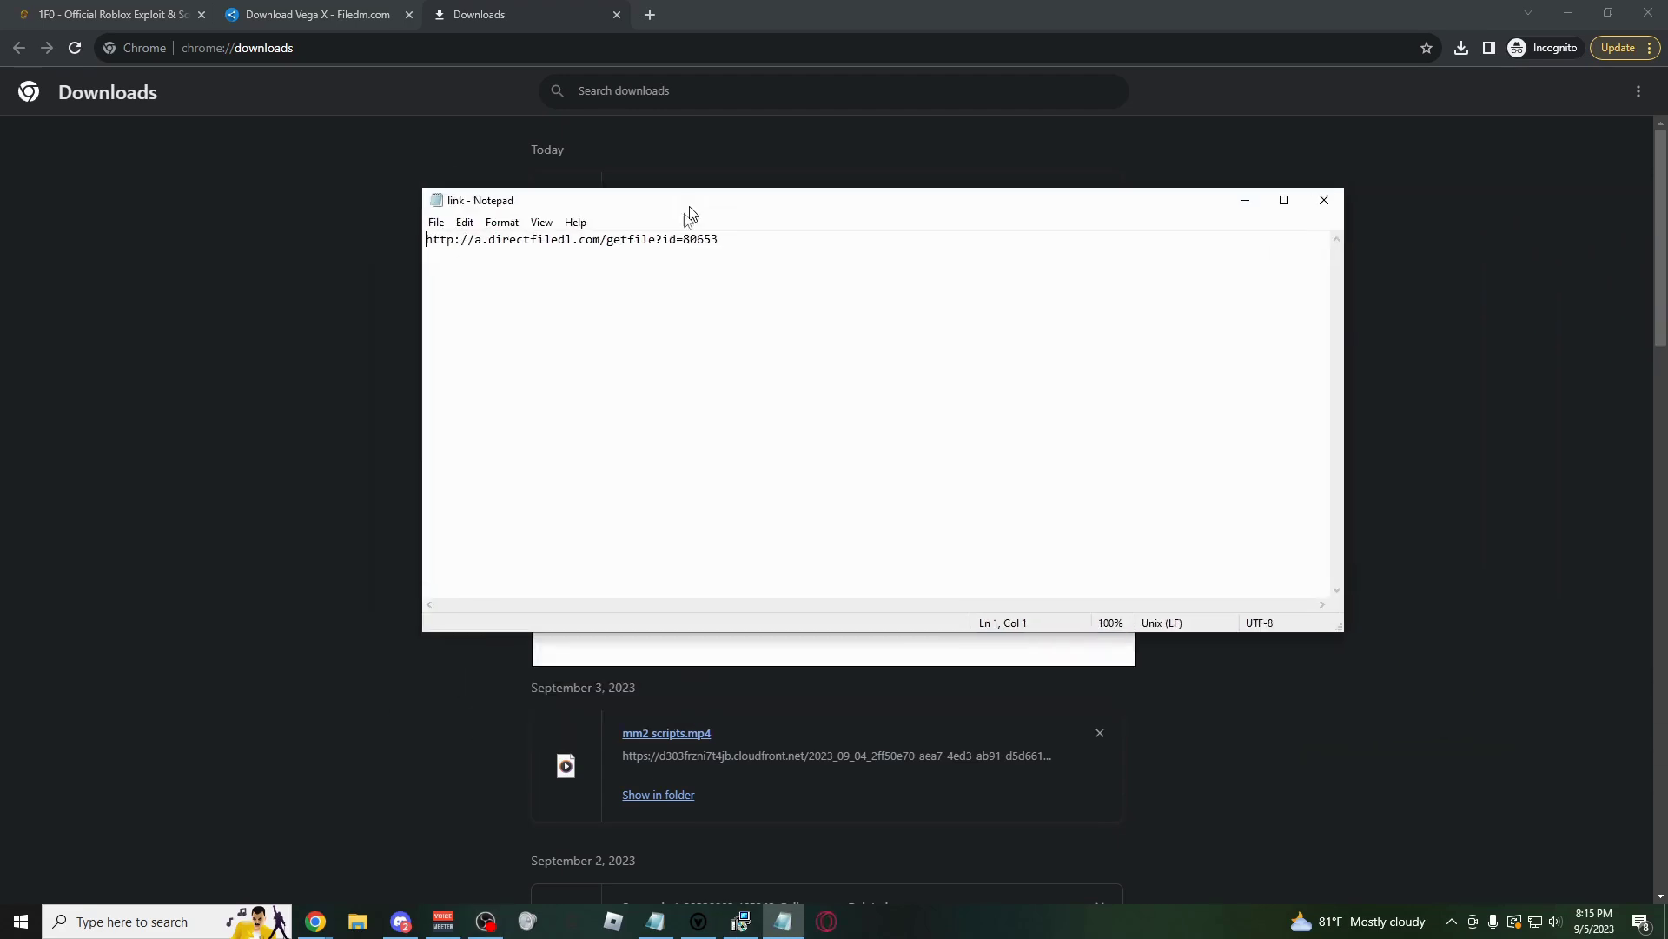
key("ctrl+a")
key("ctrl+c")
left_click(1362, 270)
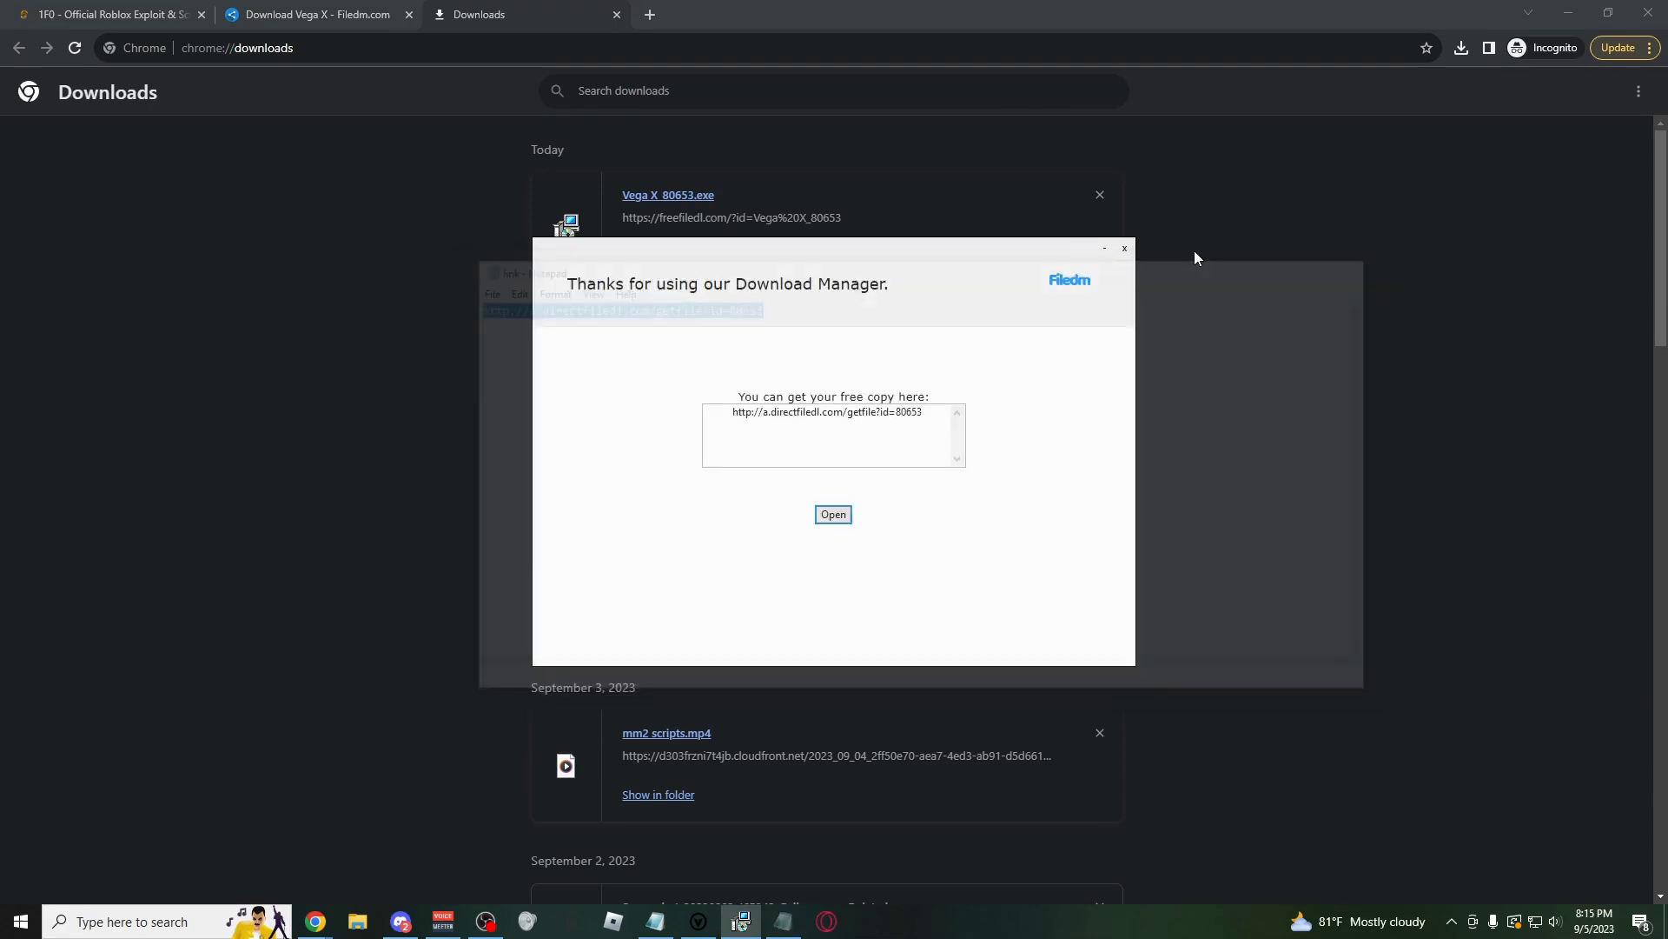
left_click(1125, 250)
Load the copied directfiledl.com link in a new browser tab to download the Vega X archive.
key("ctrl+t")
key("ctrl+v")
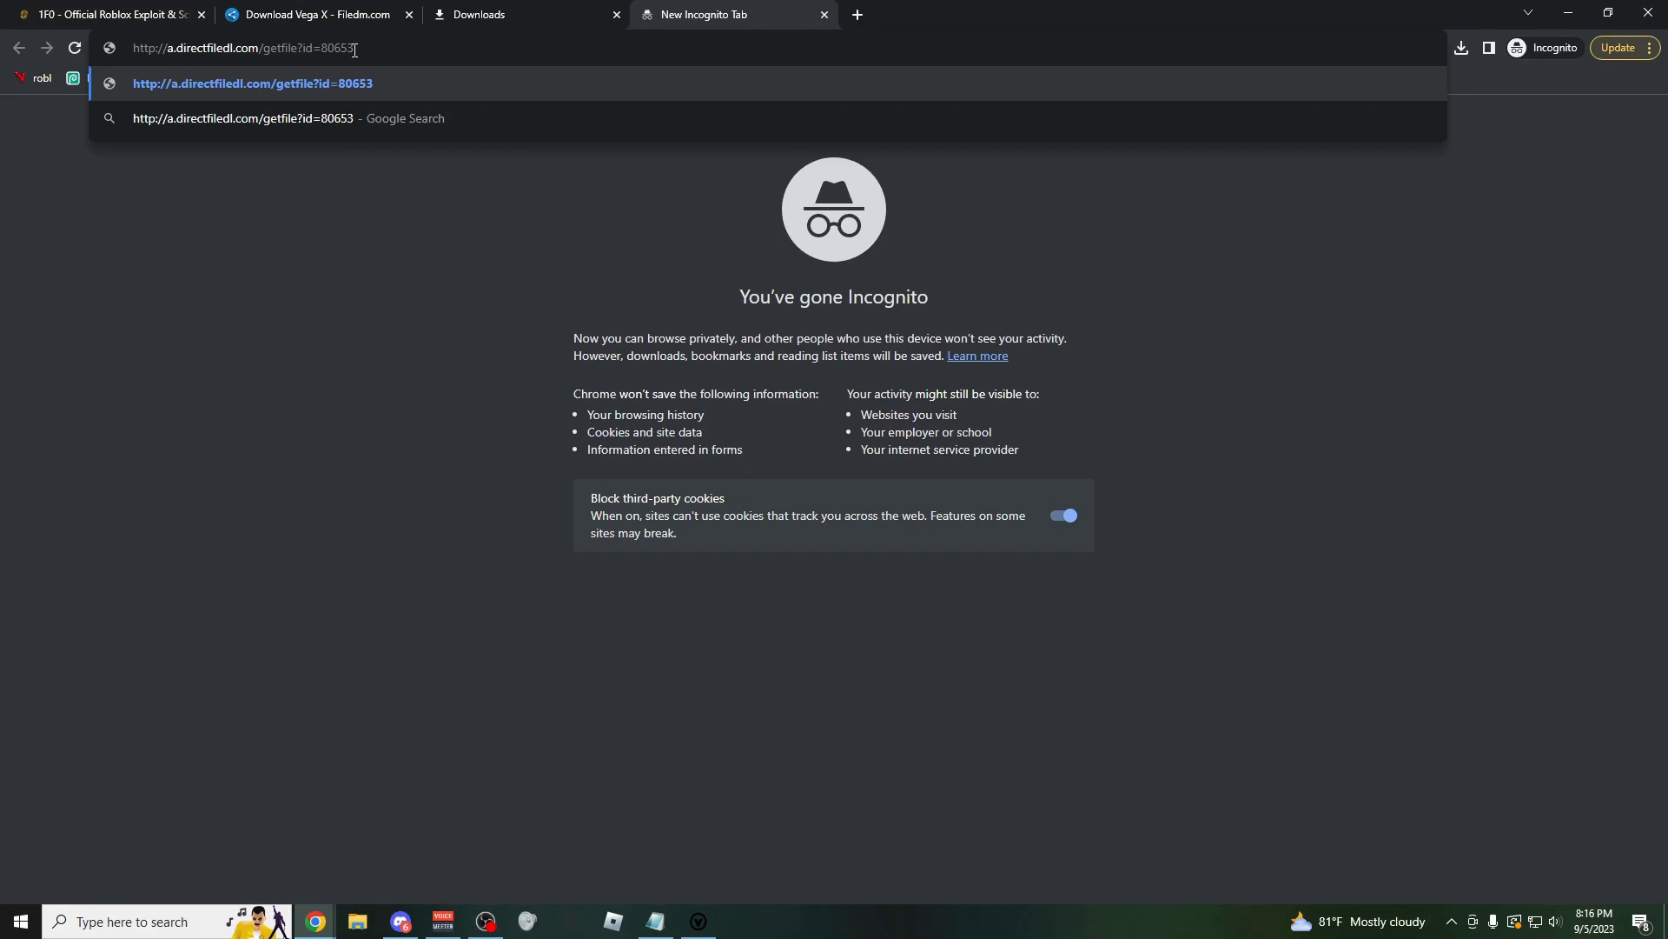
key("Return")
left_click(792, 473)
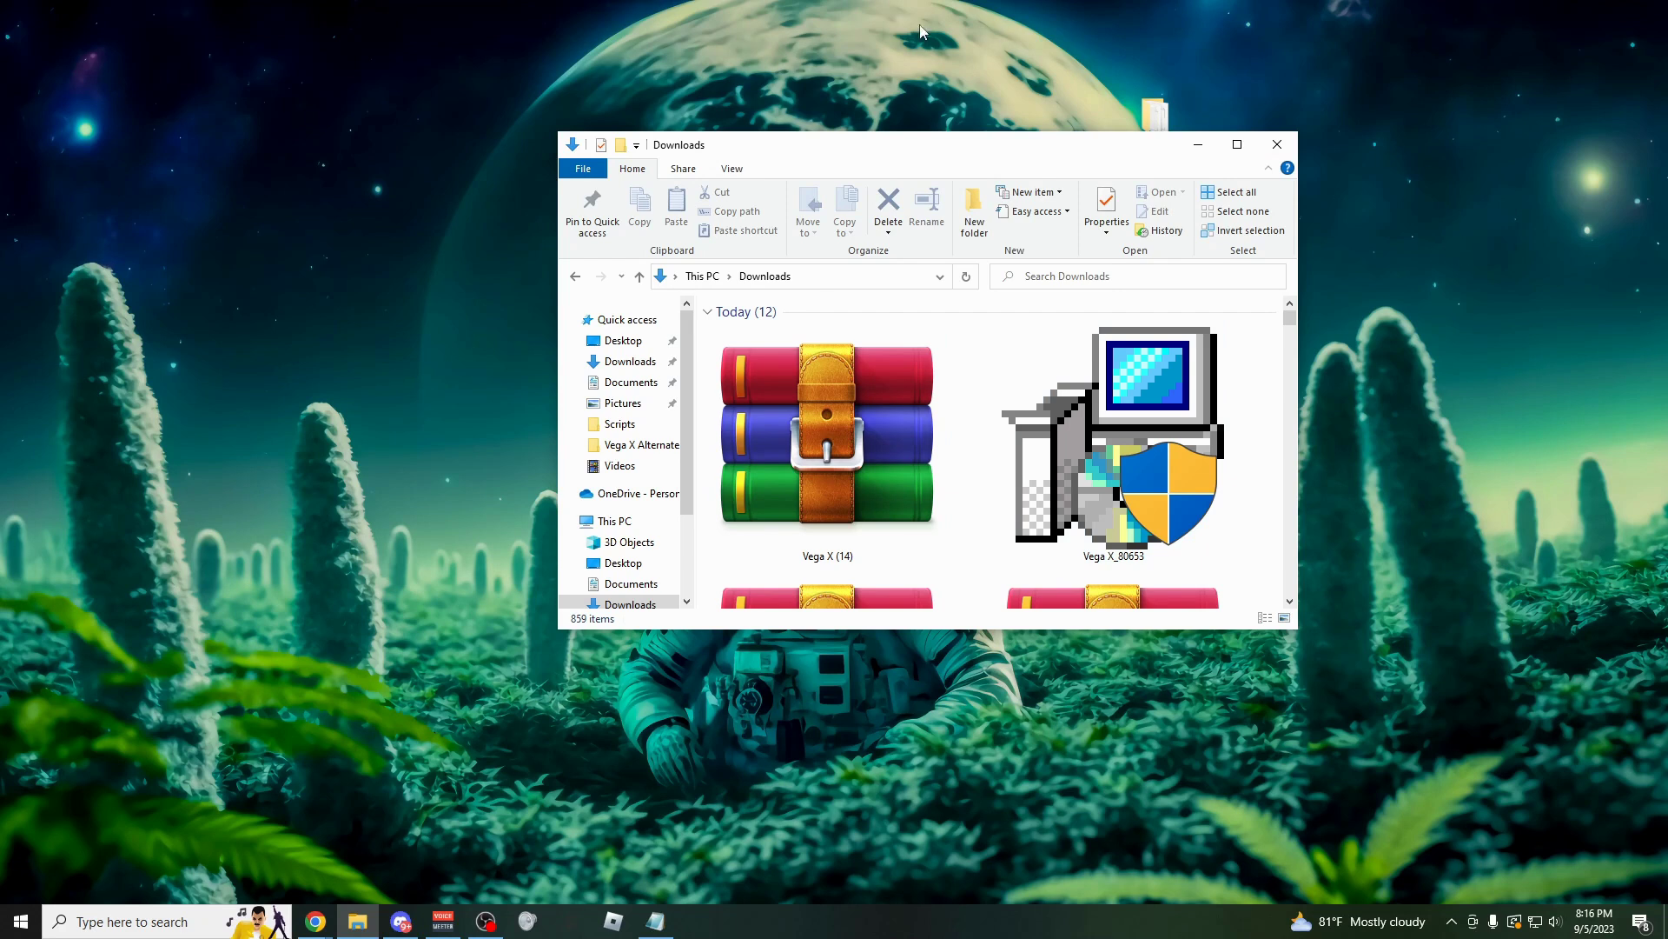
Move the Vega X (14) archive from Downloads to the desktop and open it in WinRAR, dismissing the pop-up.
left_click_drag(826, 434, 387, 491)
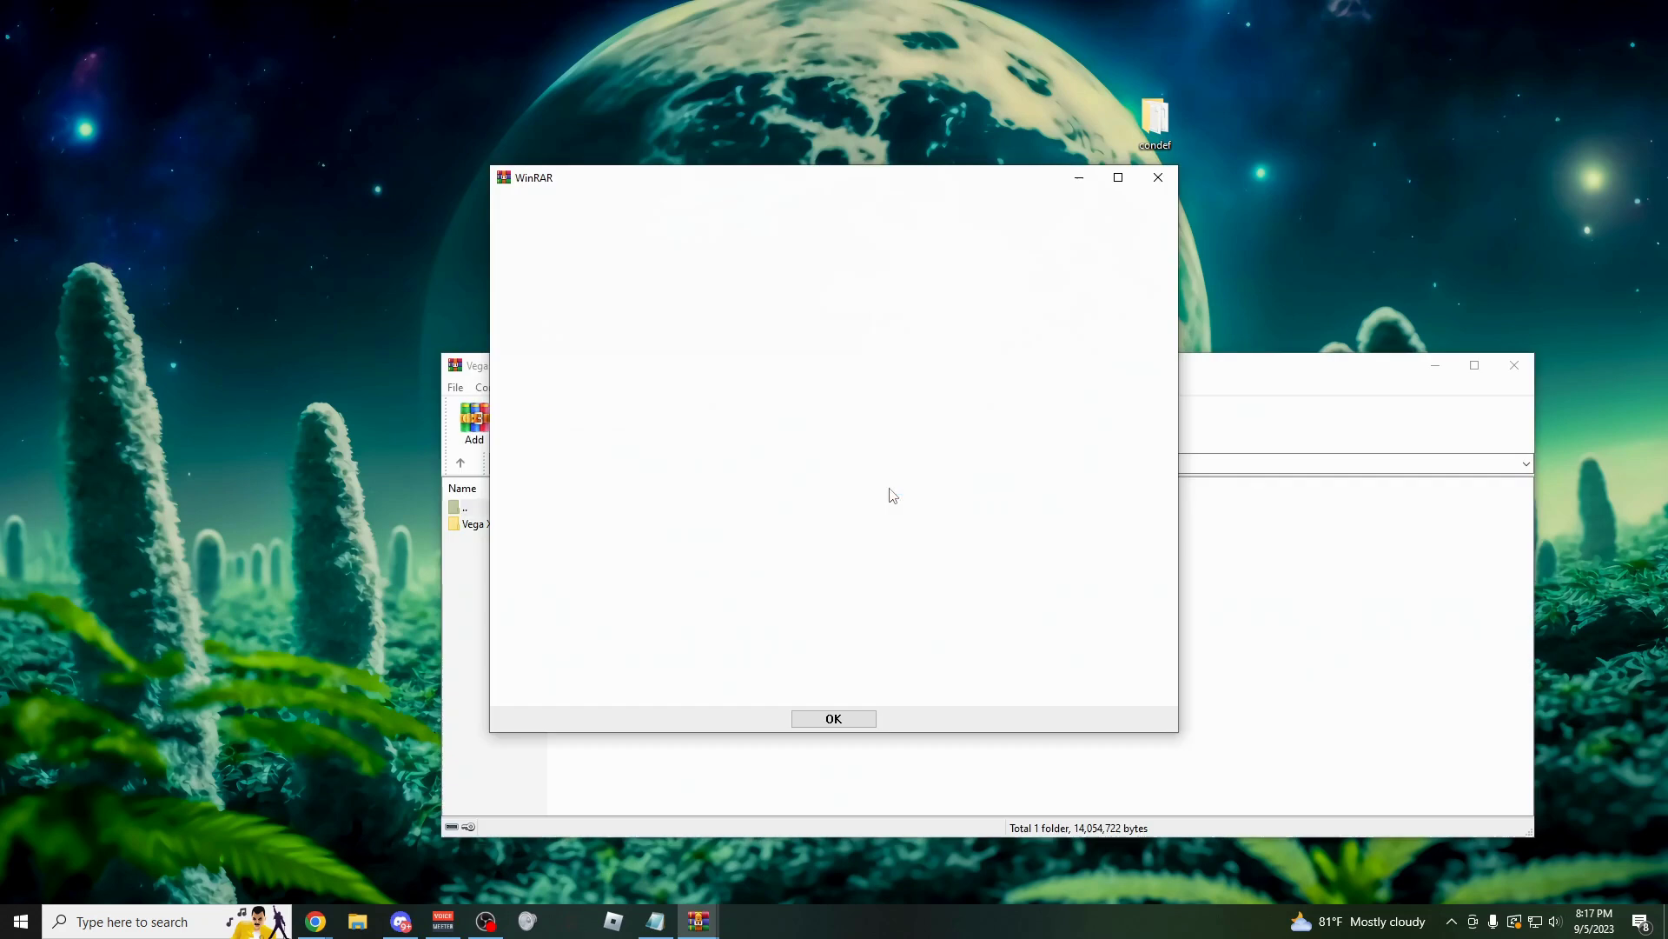
left_click(1158, 177)
left_click_drag(761, 373, 911, 326)
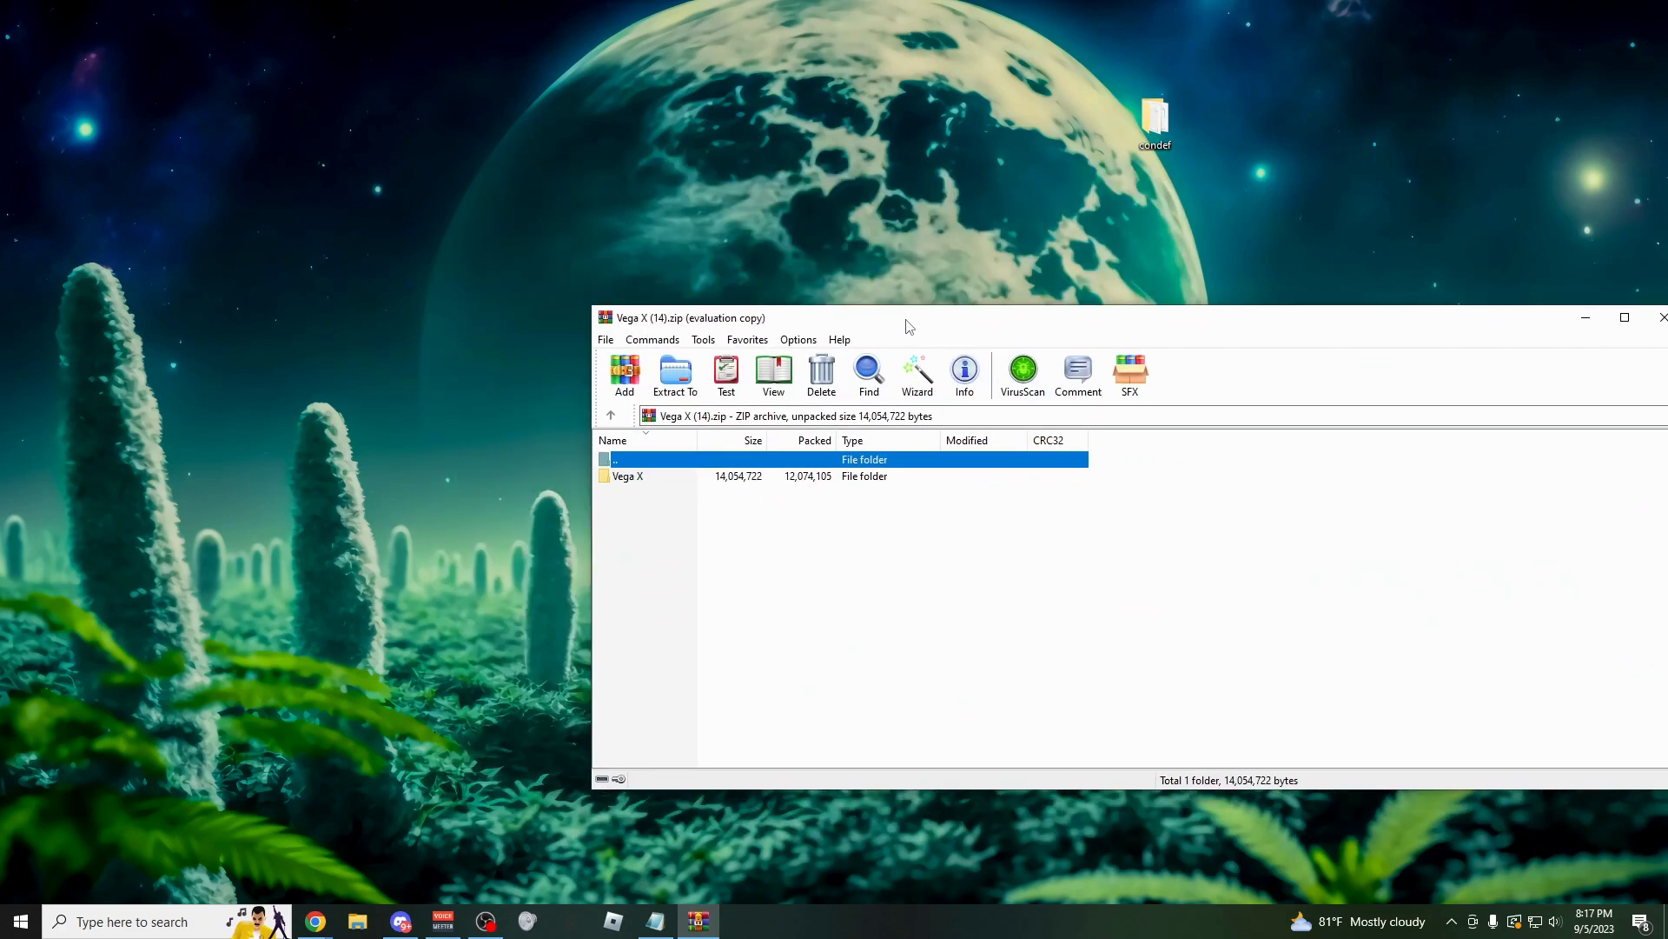
Check the contents of the archive's Vega X folder, extract that folder to the desktop and close WinRAR.
double_click(650, 480)
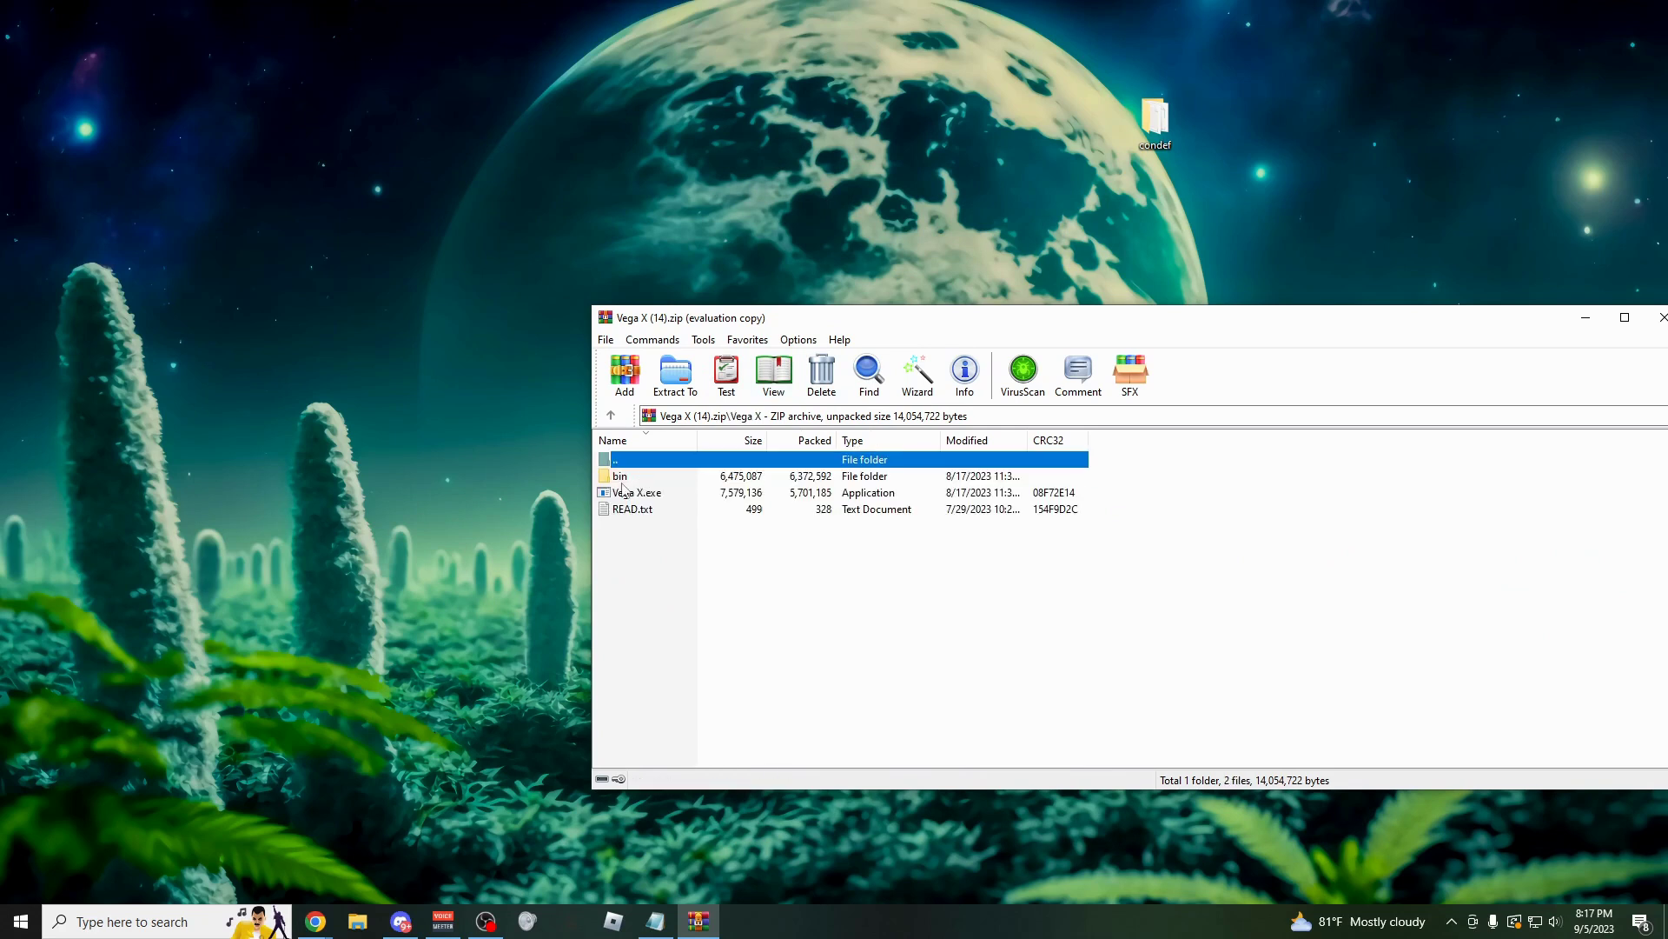
left_click(611, 414)
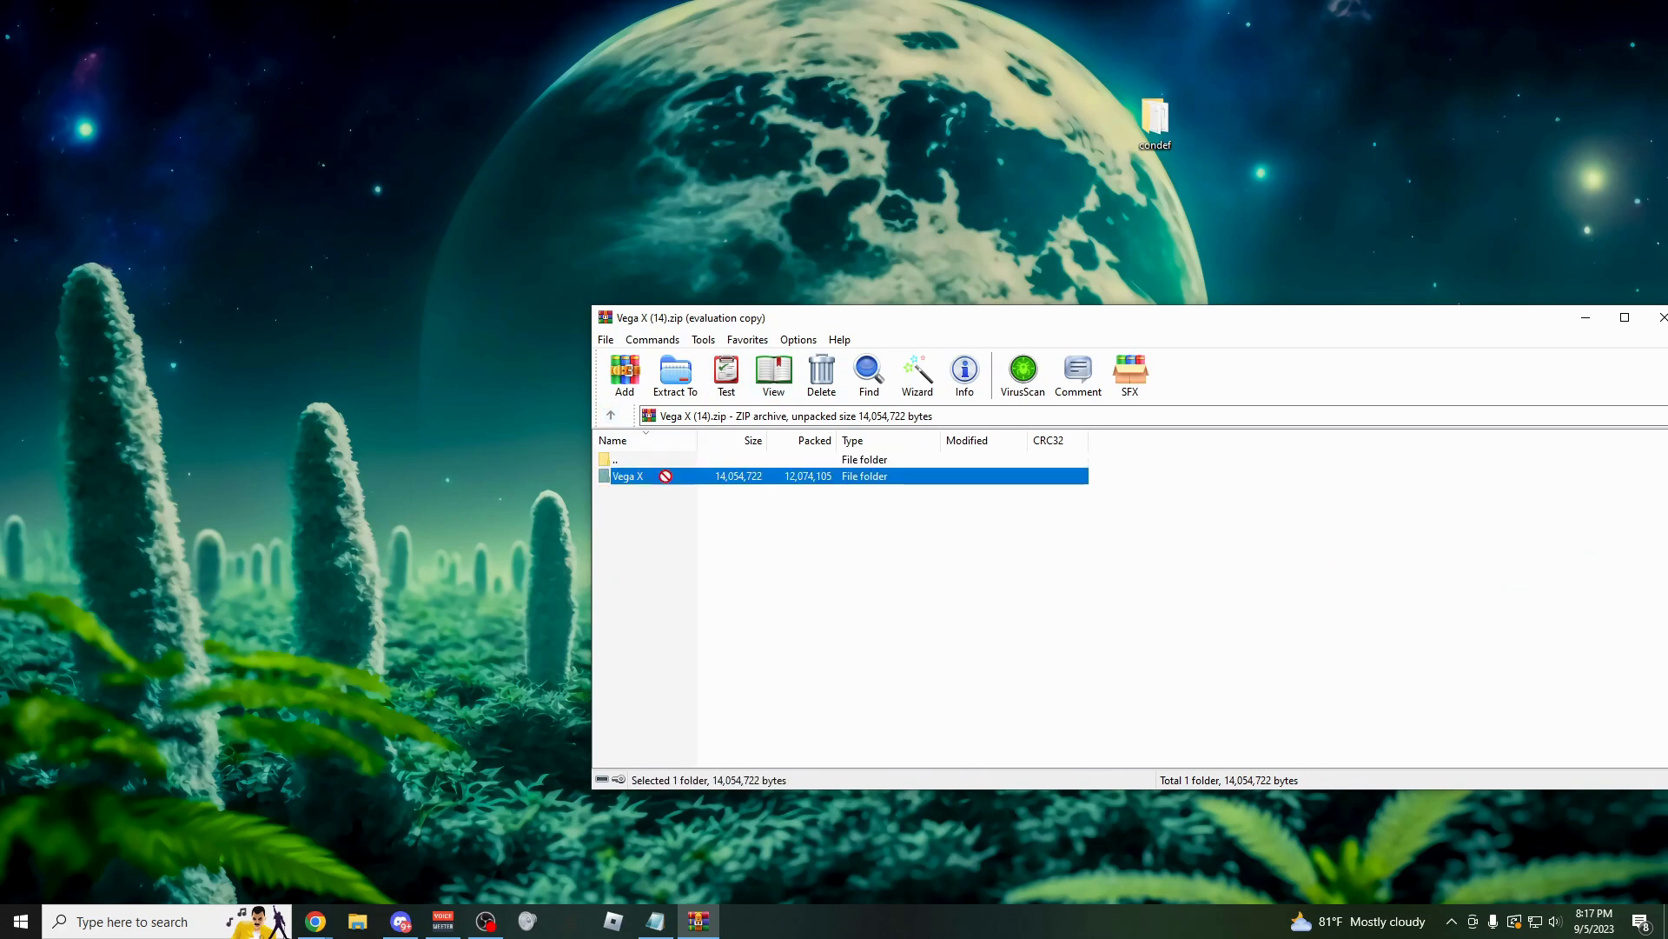
left_click_drag(648, 481, 475, 471)
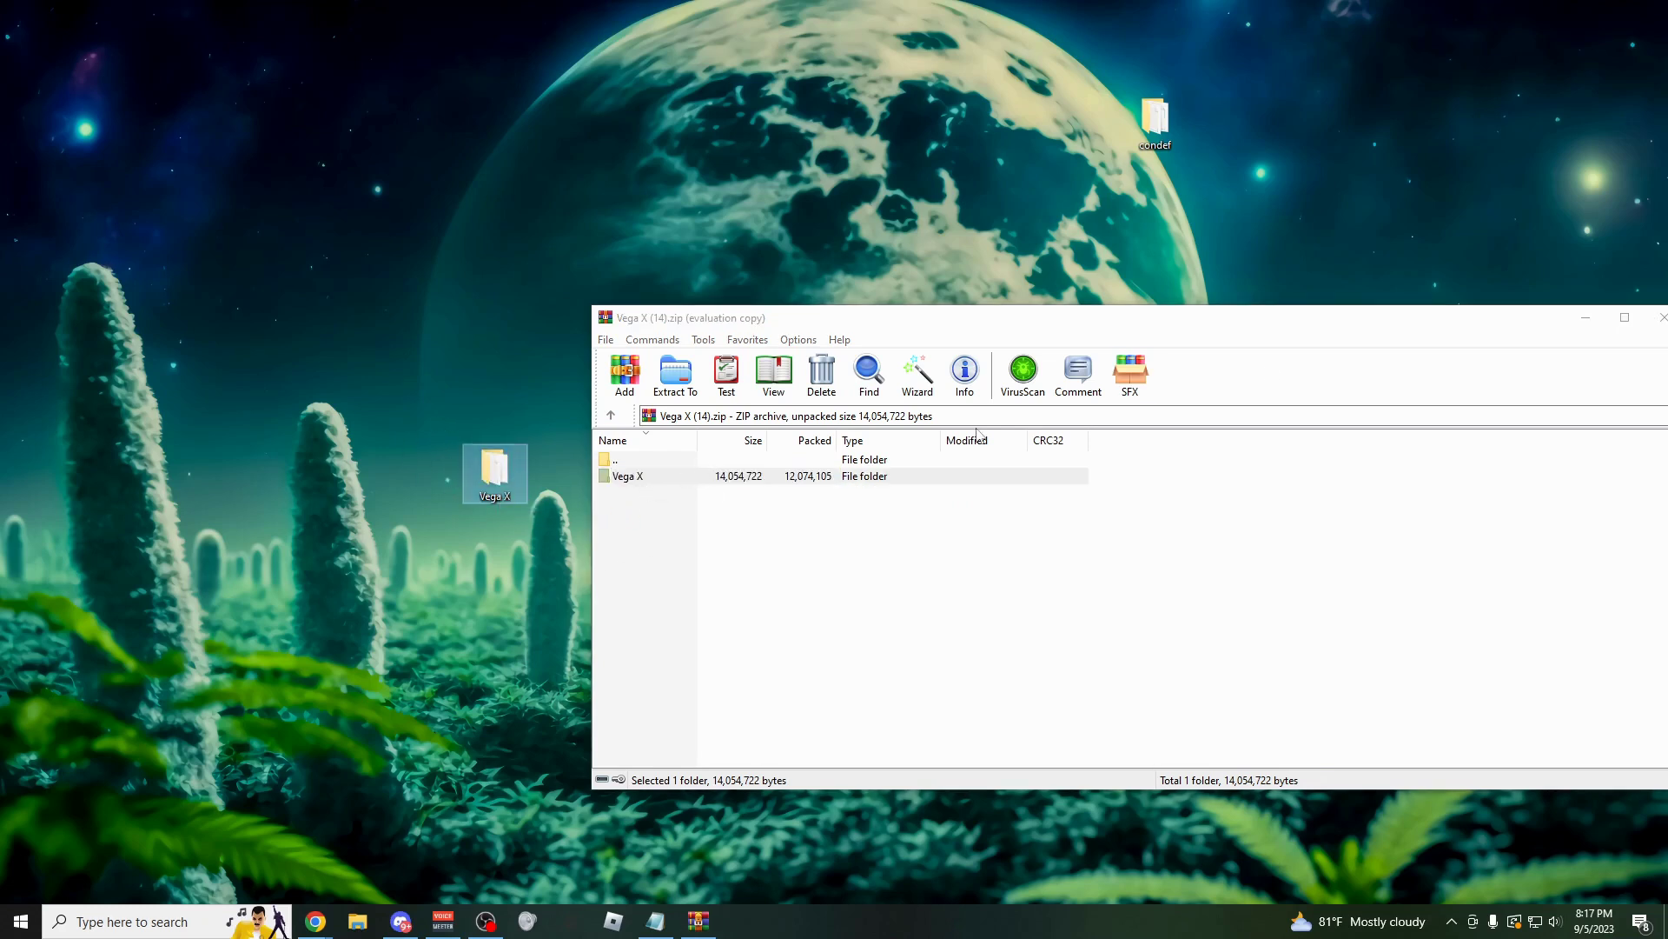
left_click_drag(1357, 326, 1220, 318)
left_click(1519, 315)
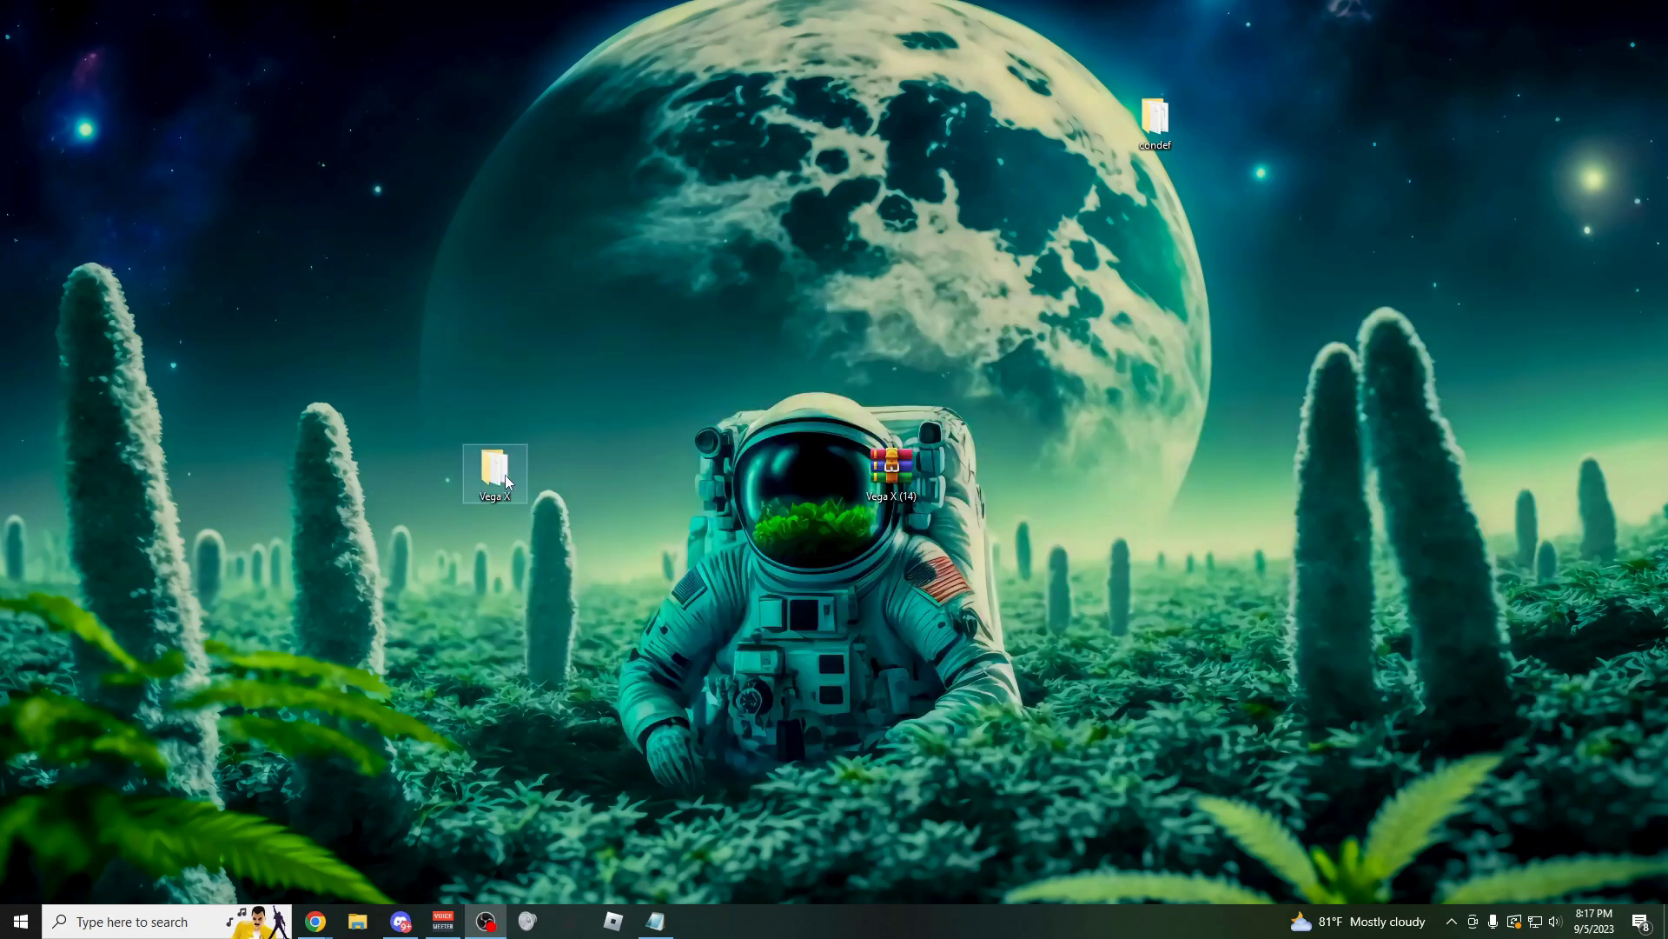
Open the Vega X folder on the desktop and read its READ file, highlighting the script instructions and video link.
left_click_drag(507, 481, 706, 478)
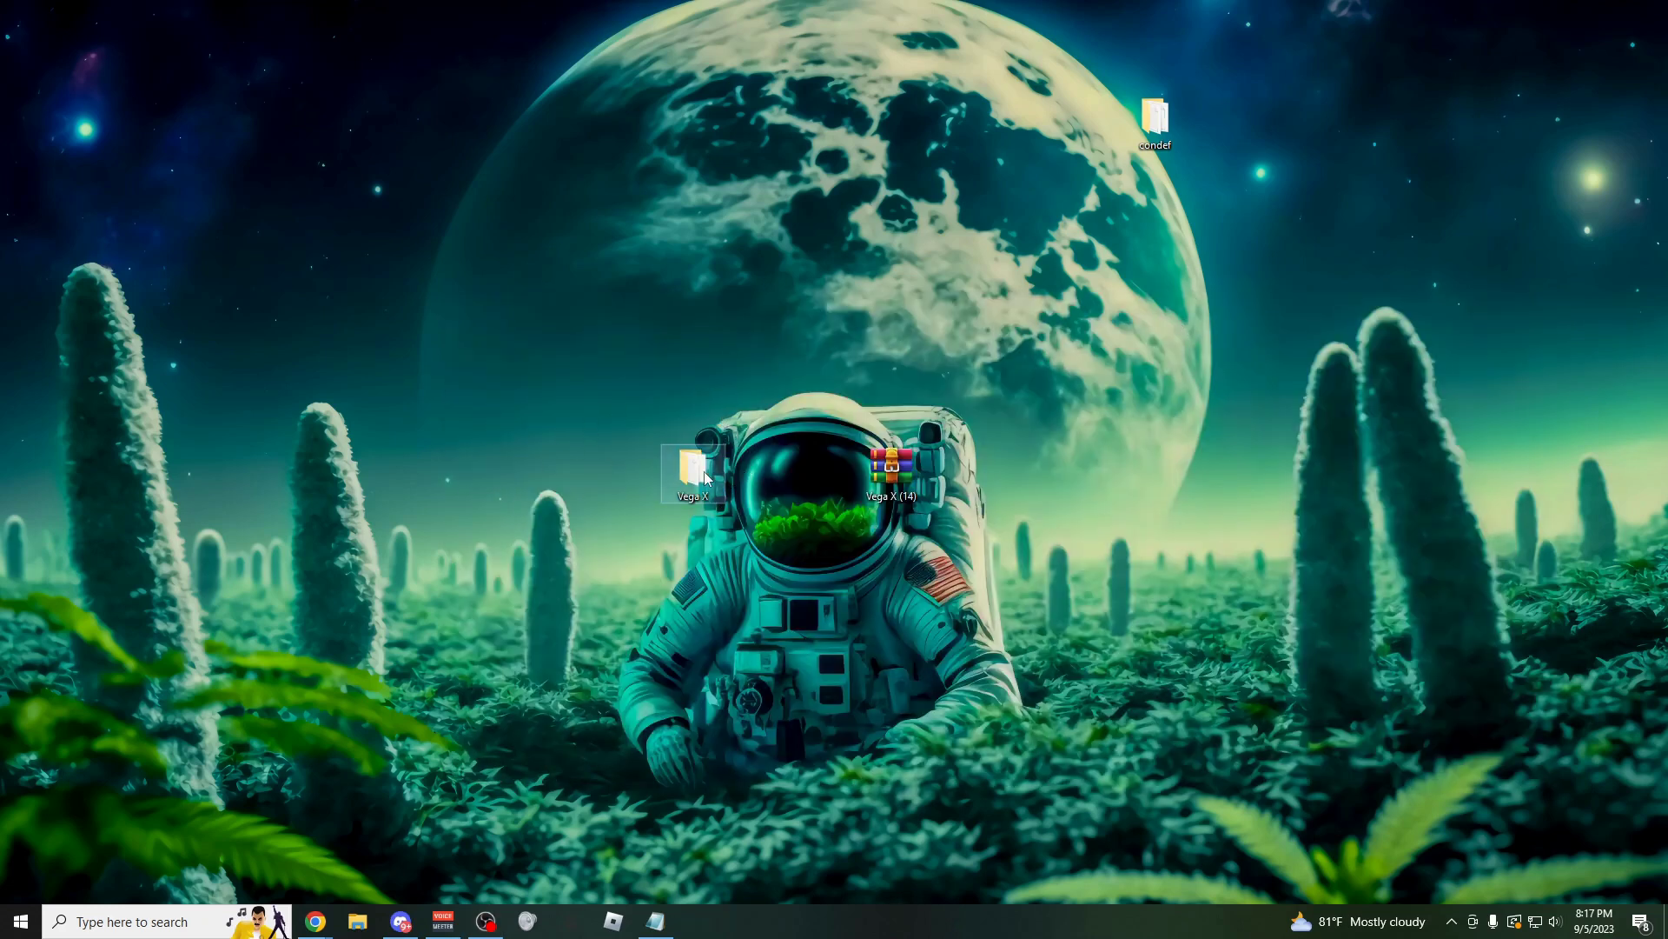
double_click(705, 477)
double_click(818, 371)
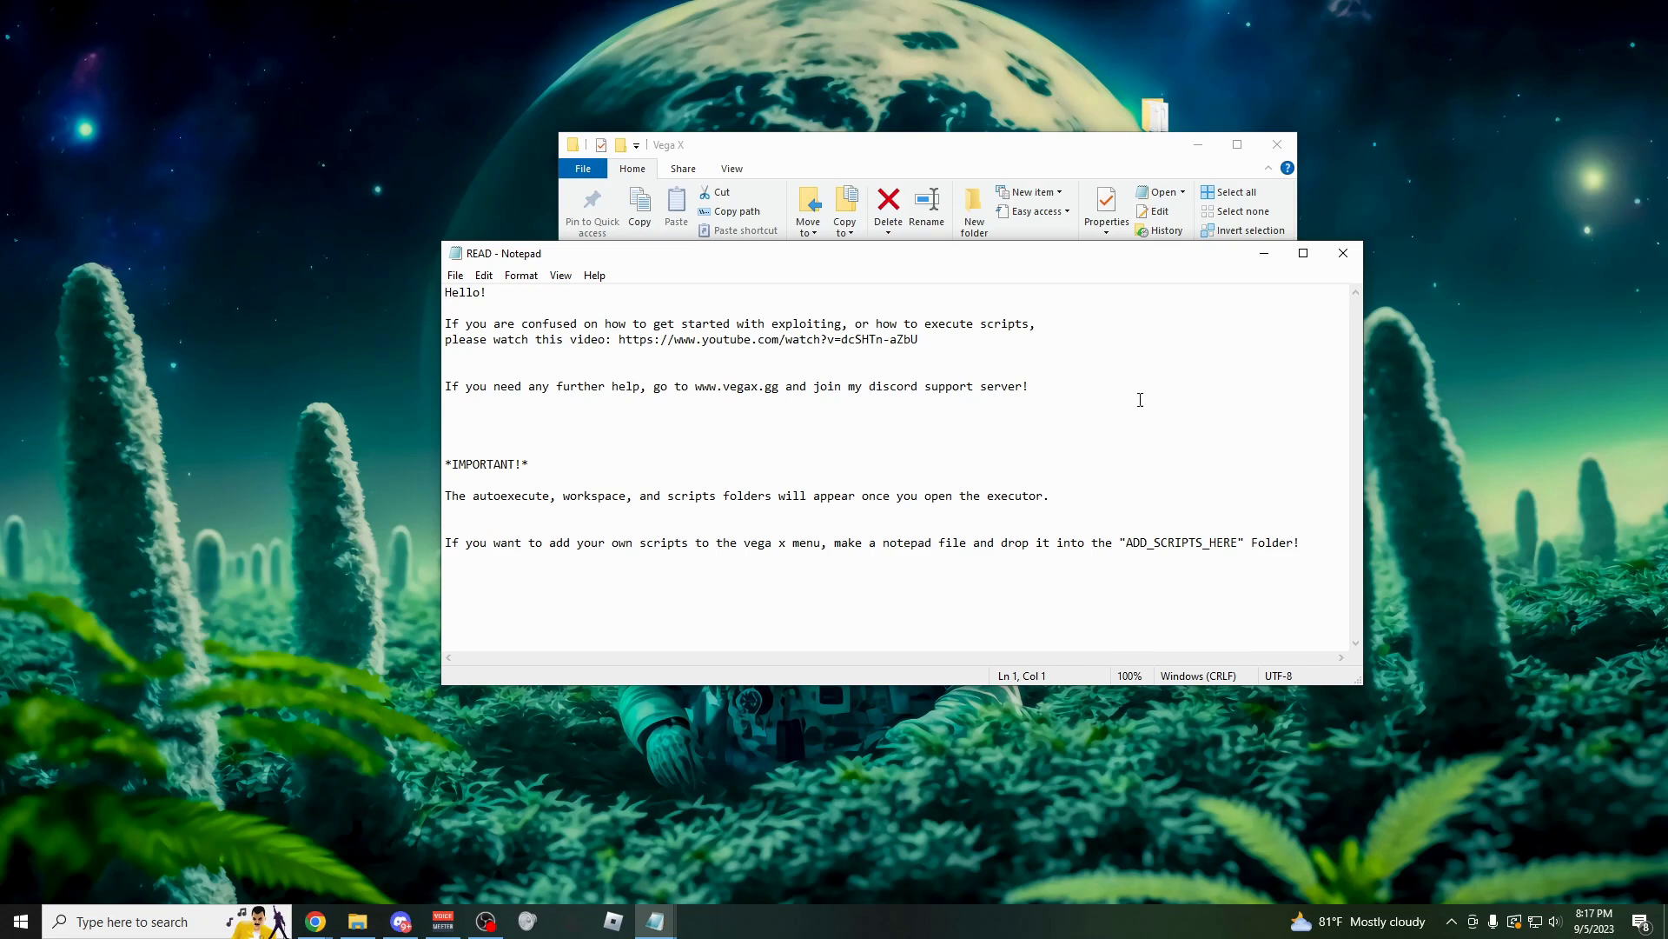
left_click_drag(1322, 544, 414, 488)
left_click(544, 493)
left_click_drag(920, 339, 619, 341)
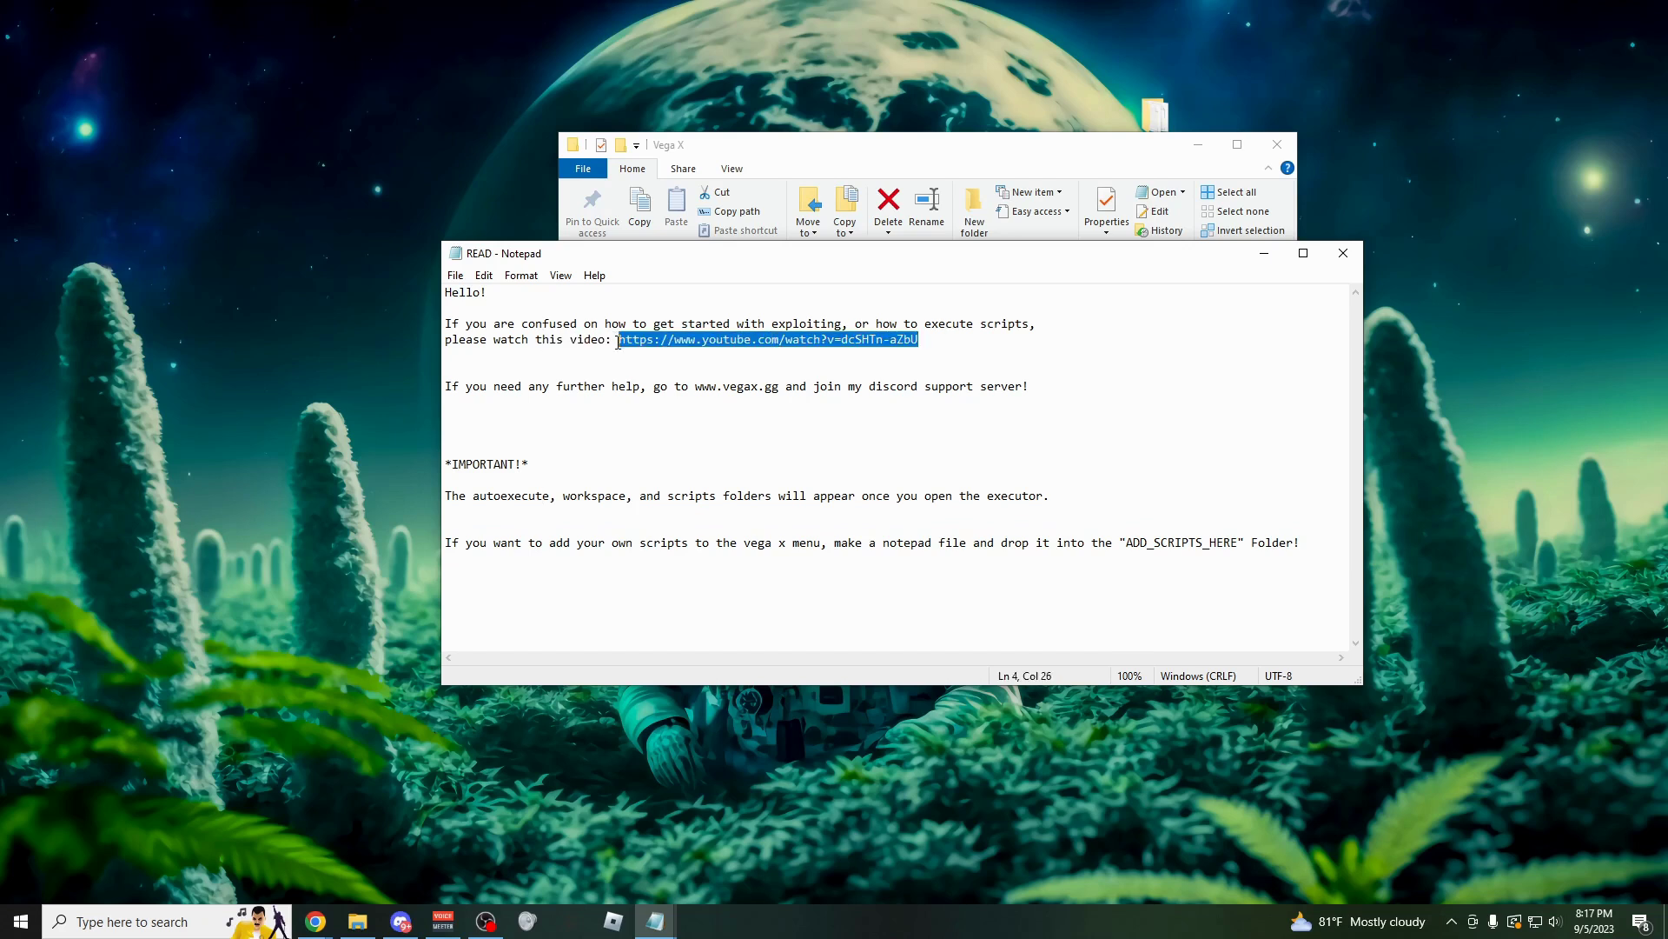
key("alt+F4")
Launch Vega X from the extracted folder and minimize its window.
double_click(851, 405)
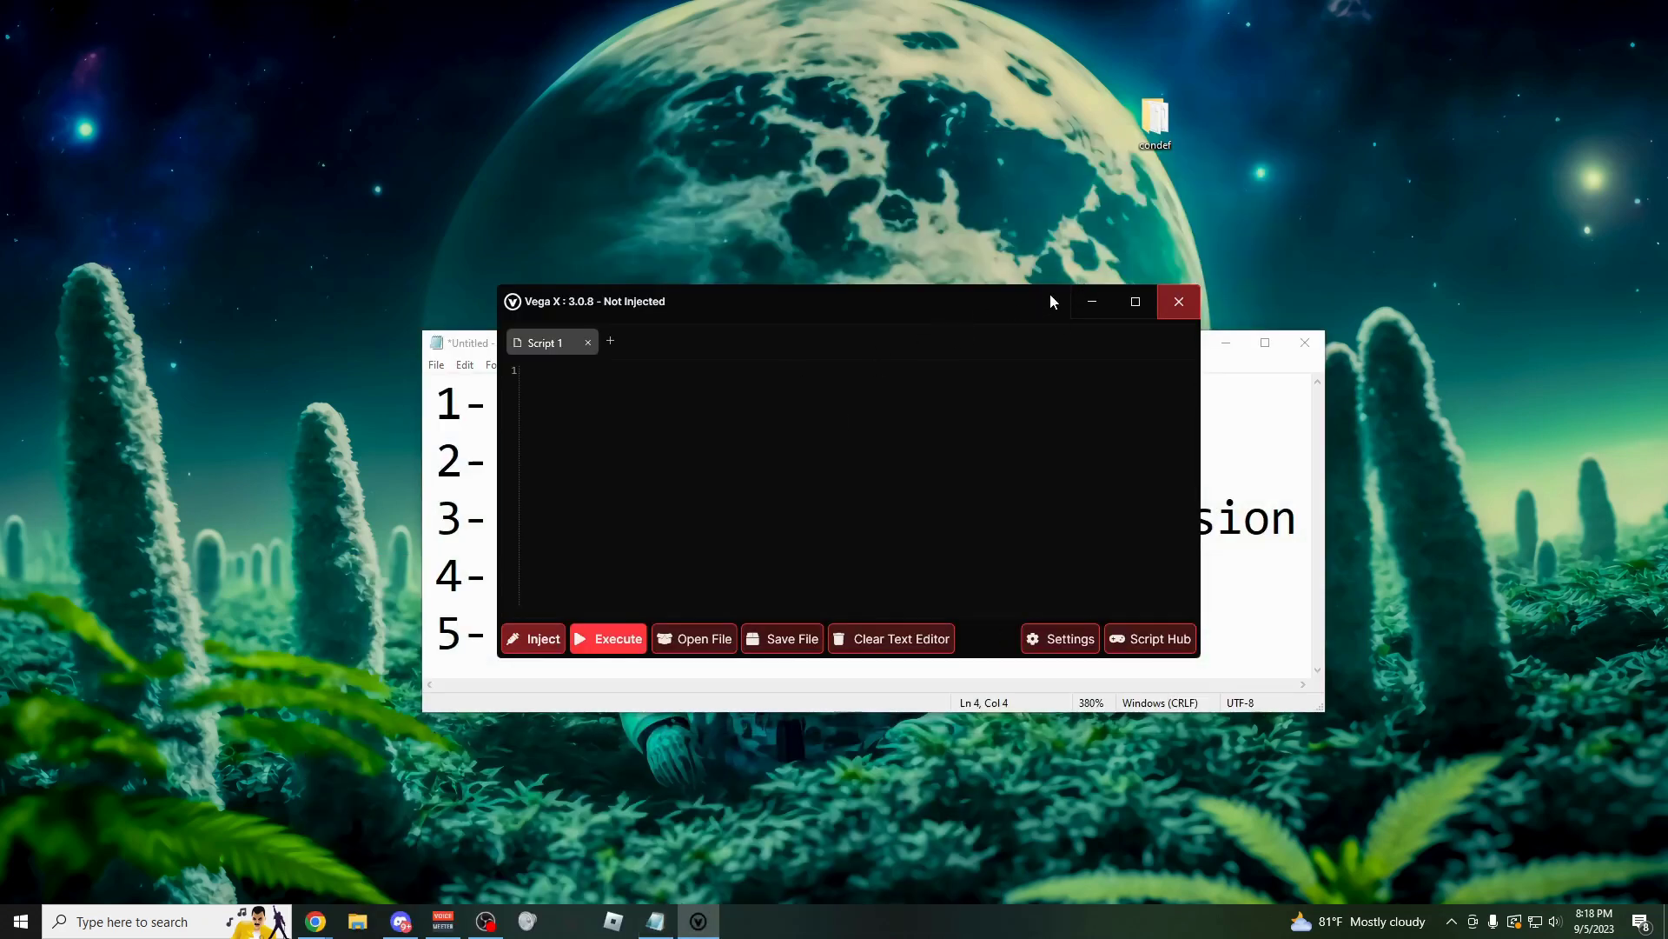
left_click(1091, 301)
Delete the "1- Get An Executor" line from the Notepad outline.
left_click_drag(923, 405, 462, 410)
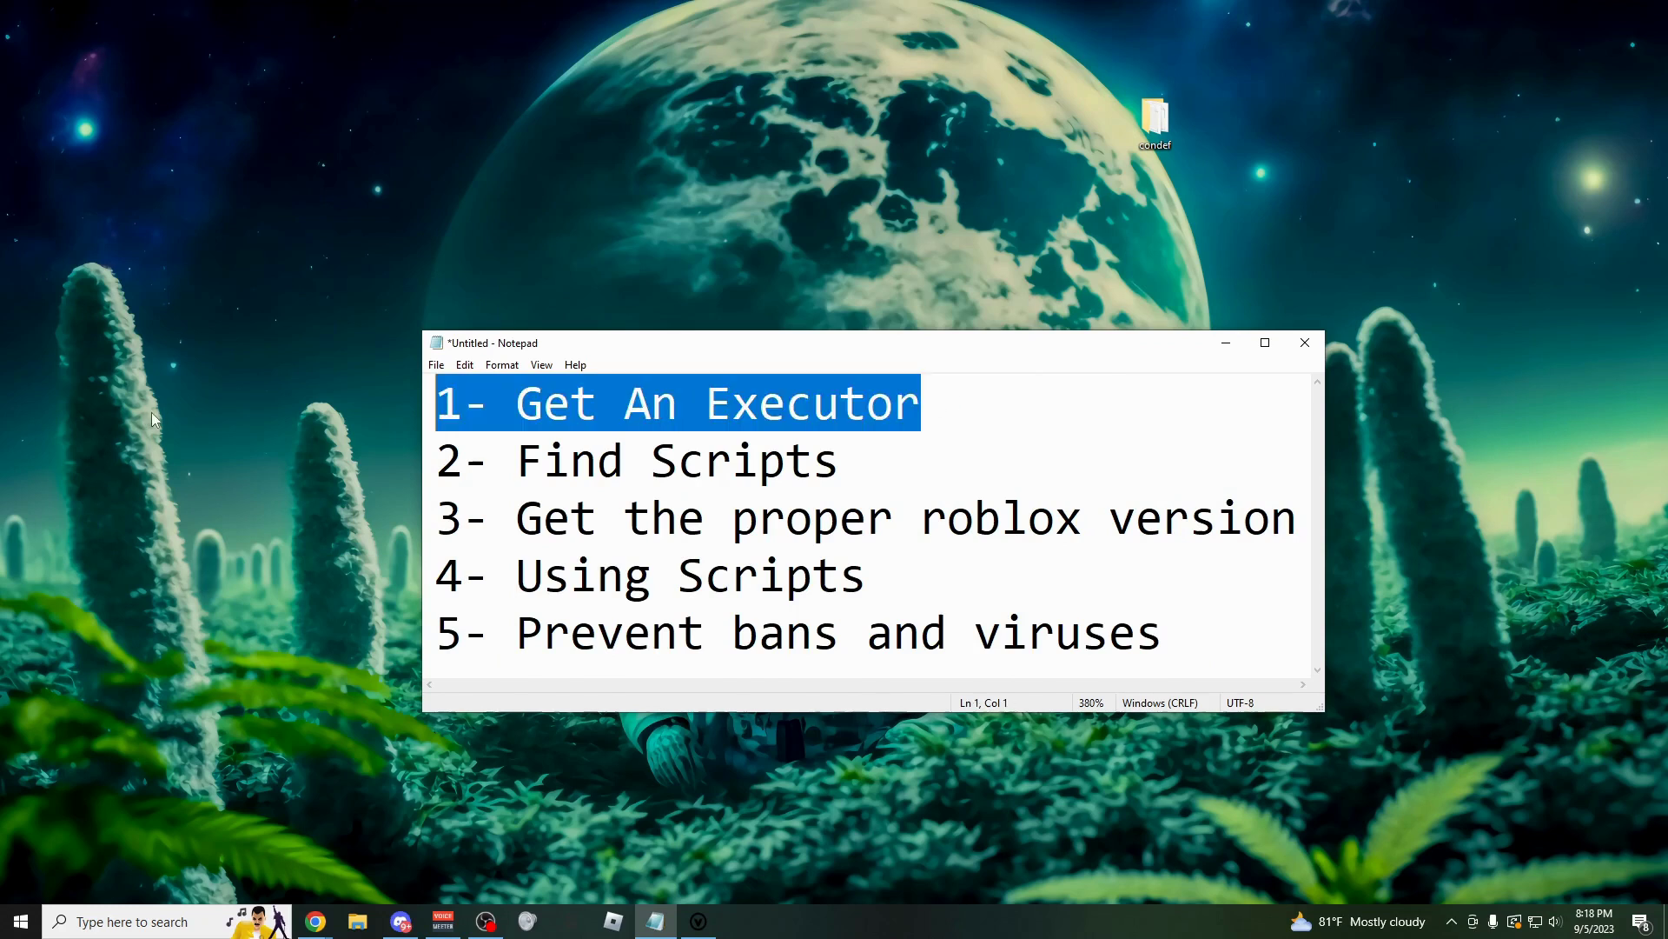
key("Delete")
key("Delete")
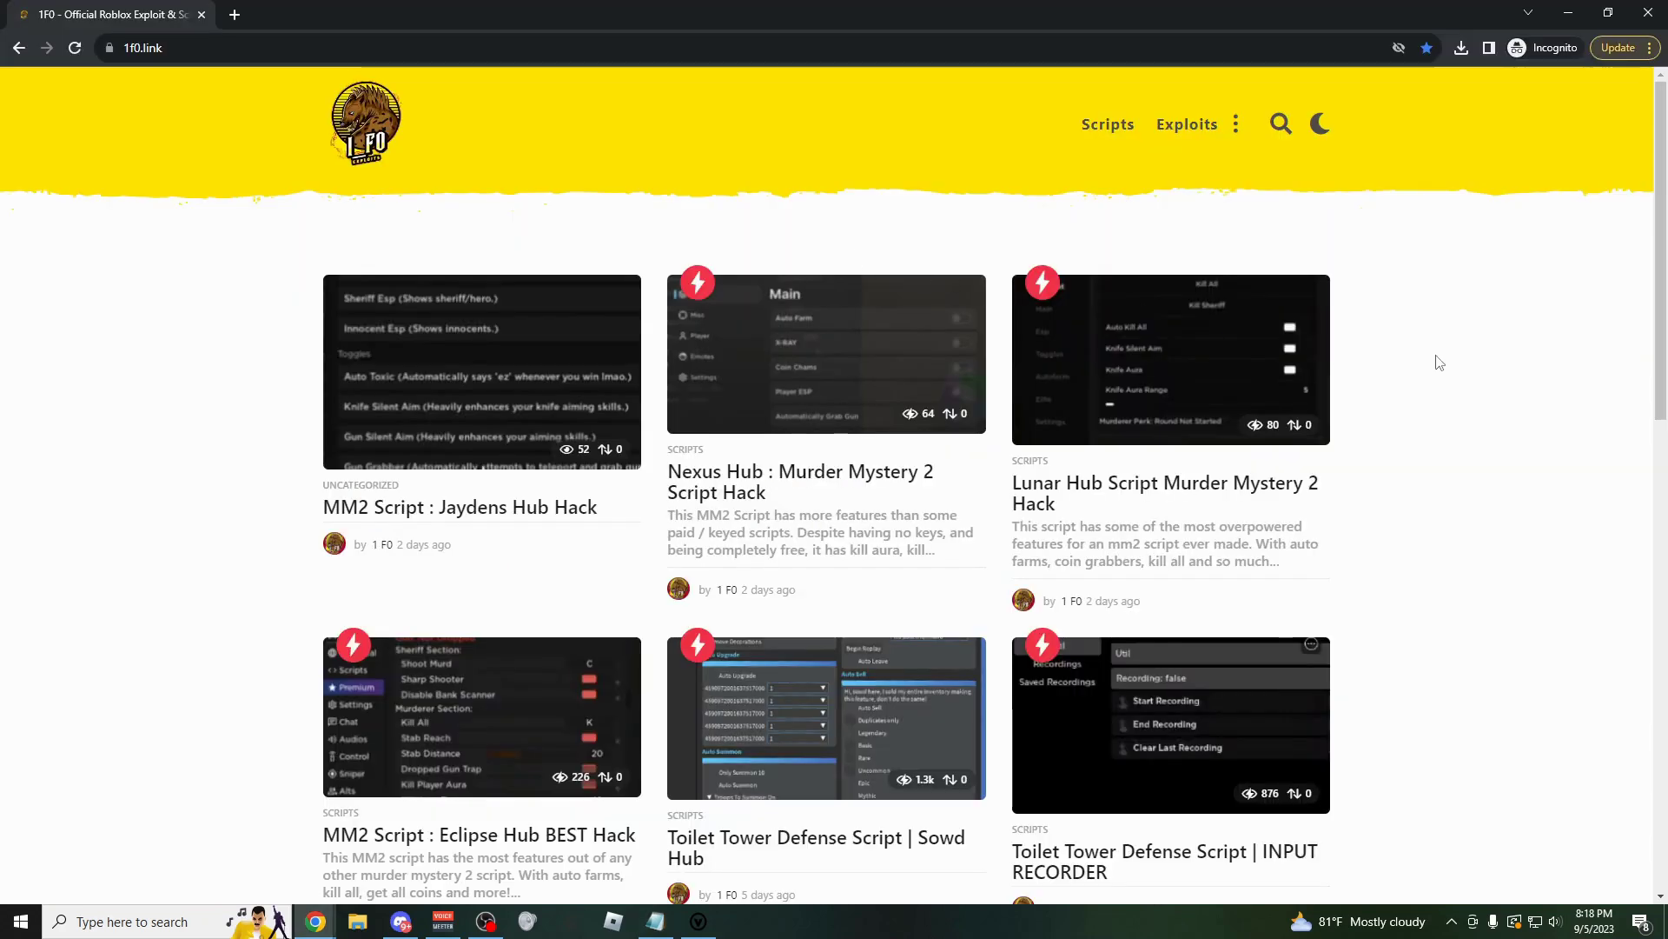
Browse the script listings on 1f0.link and load more of them.
scroll(1462, 383, "down", 11)
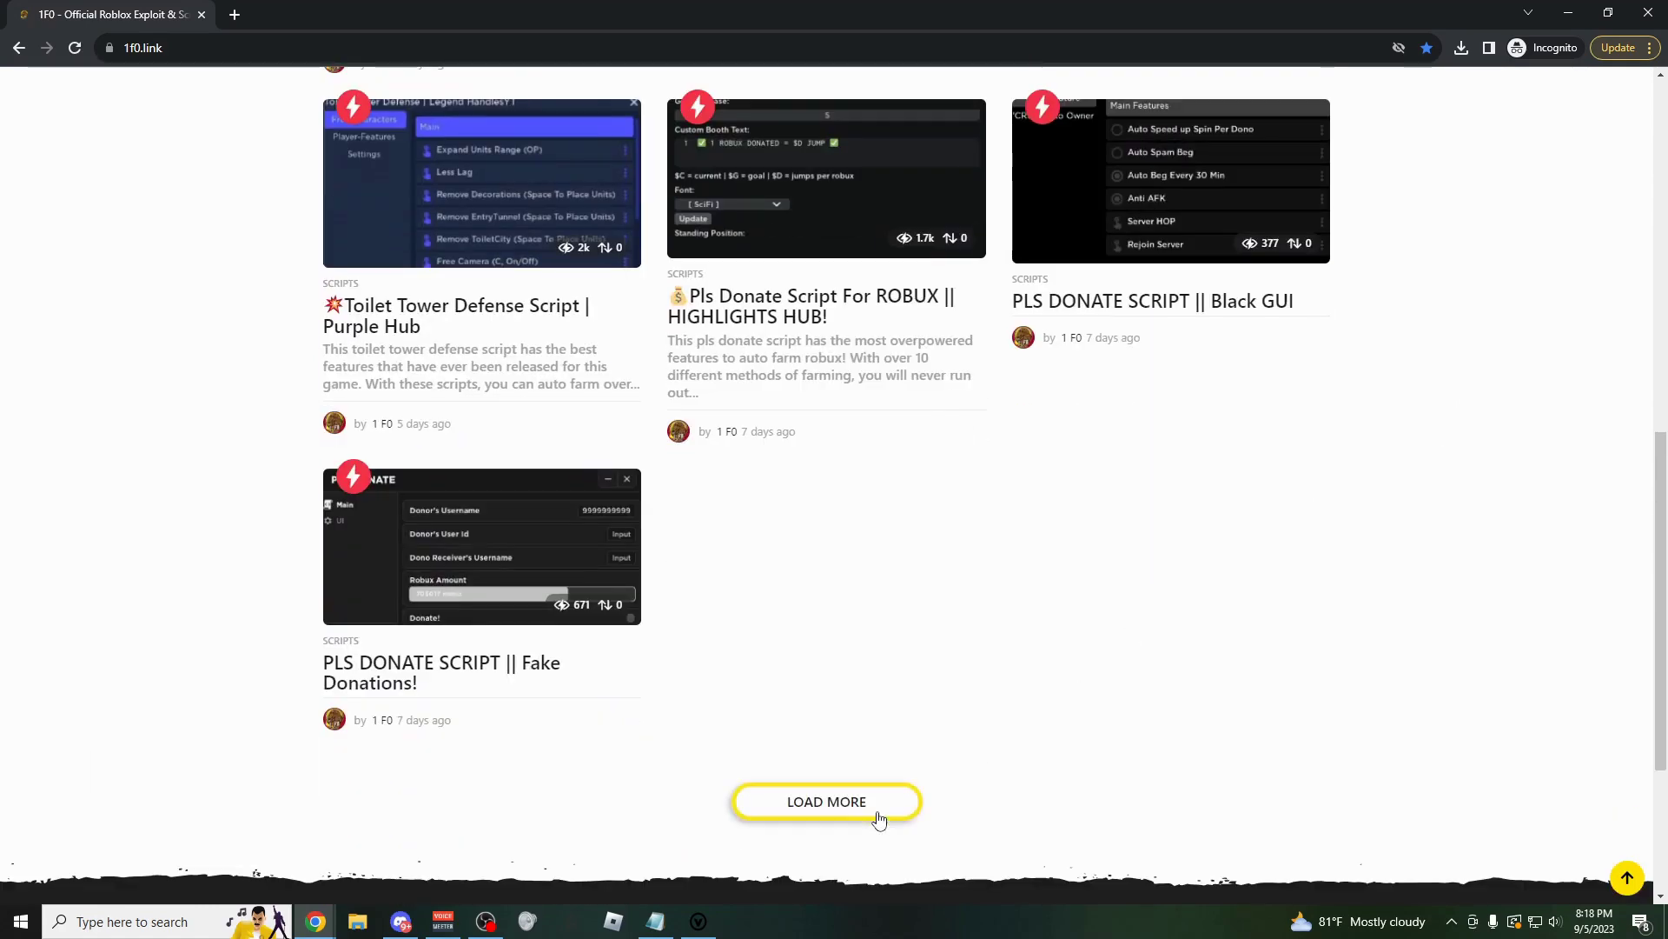
left_click(882, 810)
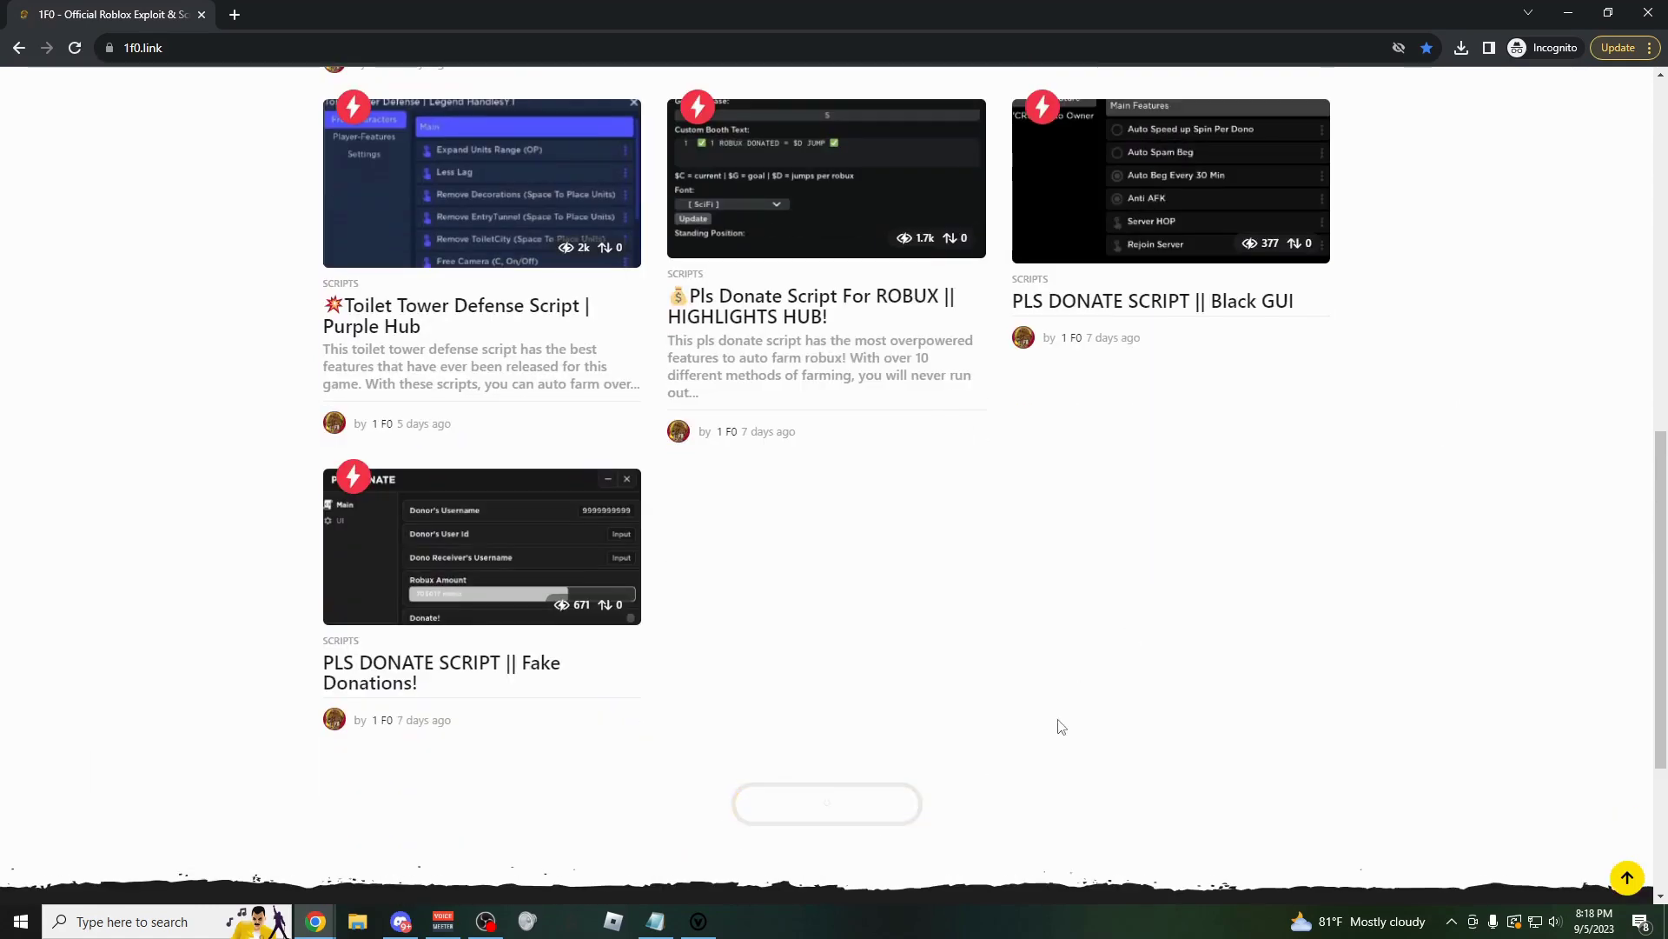
Open the "MM2 Script : Jaydens Hub Hack" post from the 1f0.link script listings and view its script section.
scroll(1141, 664, "down", 3)
scroll(1141, 665, "down", 14)
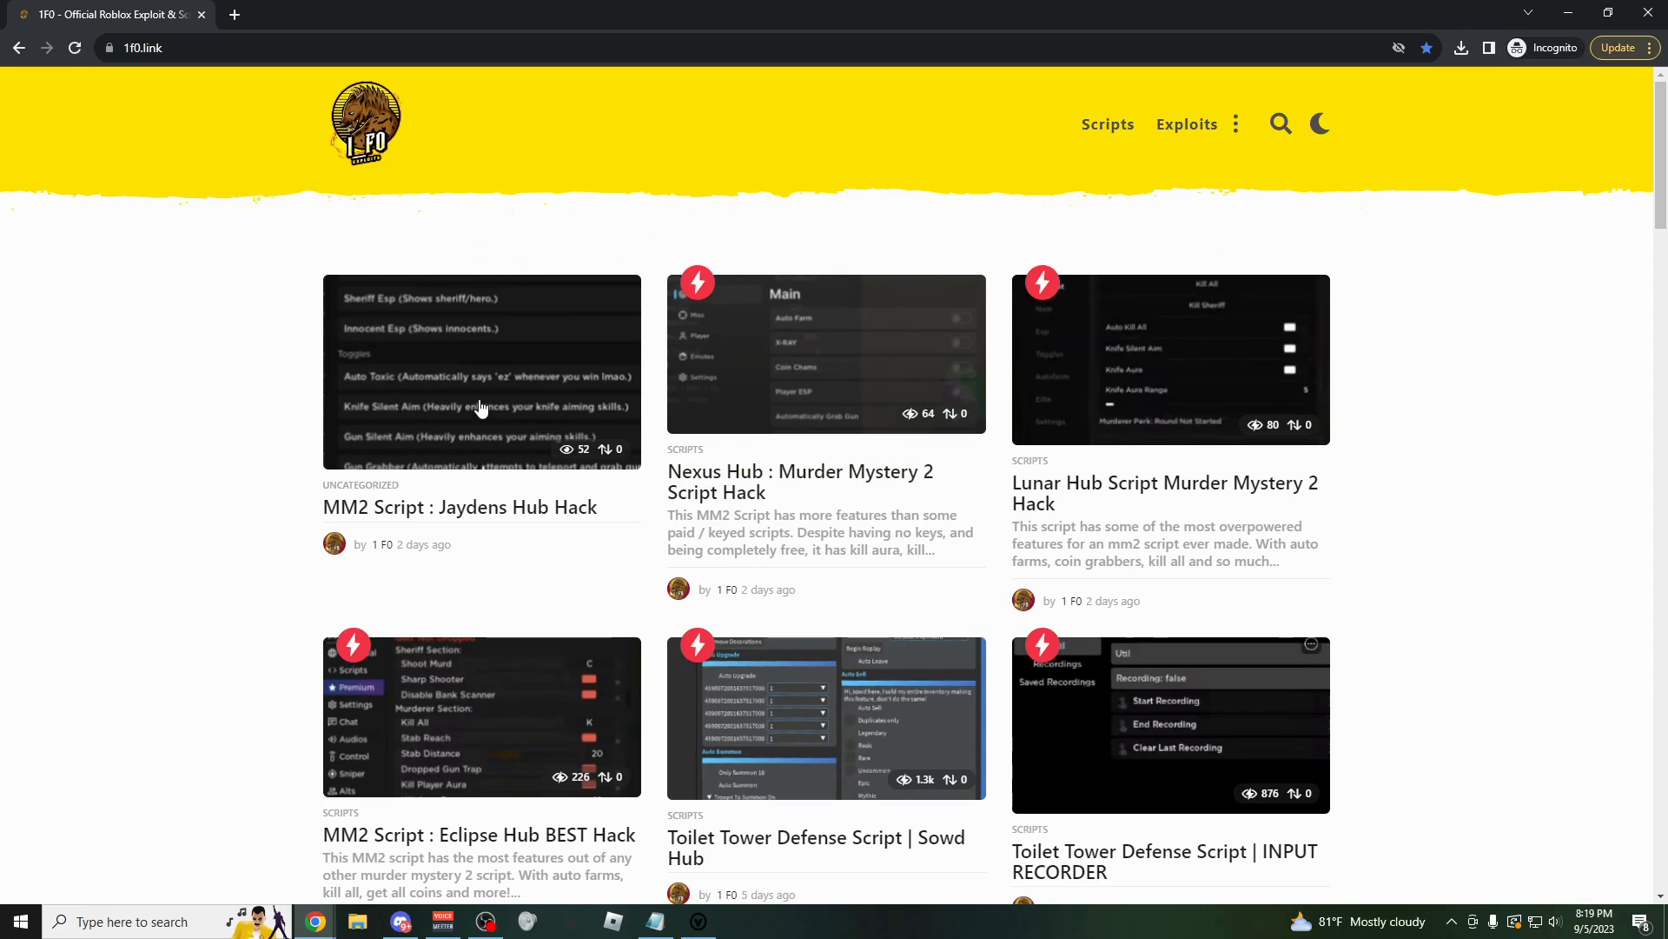
left_click(482, 407)
left_click(482, 409)
scroll(723, 525, "down", 2)
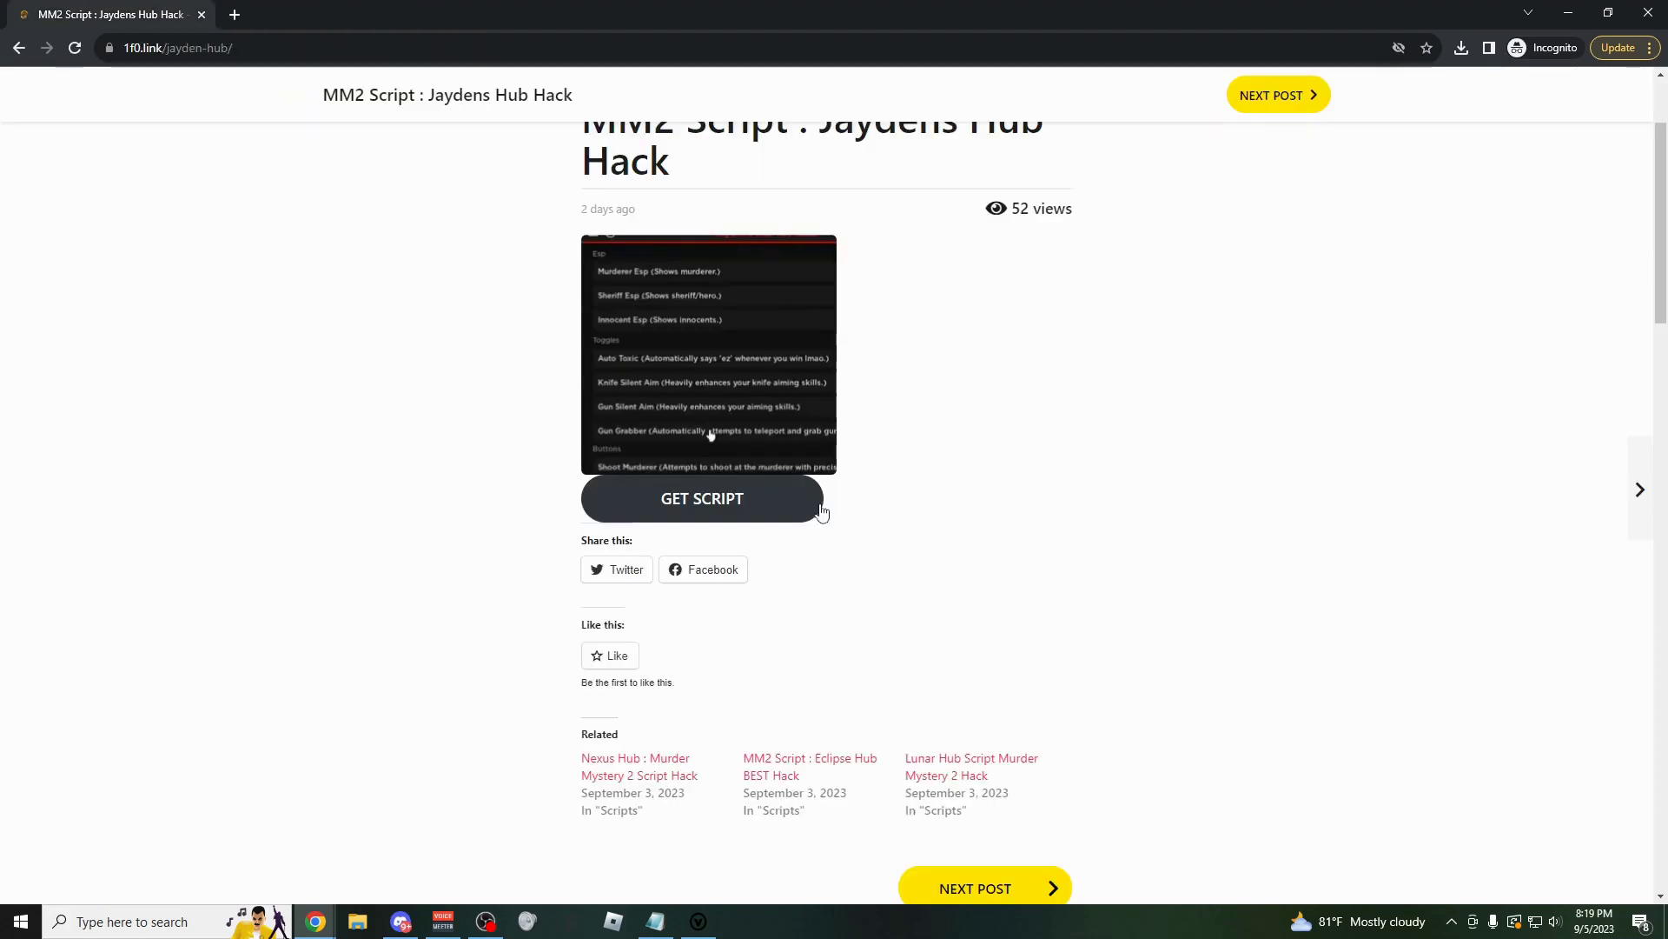
Get the Jaydens Hub script through its work.ink link and paste the loadstring into the Script 1 editor in Vega X.
left_click(819, 510)
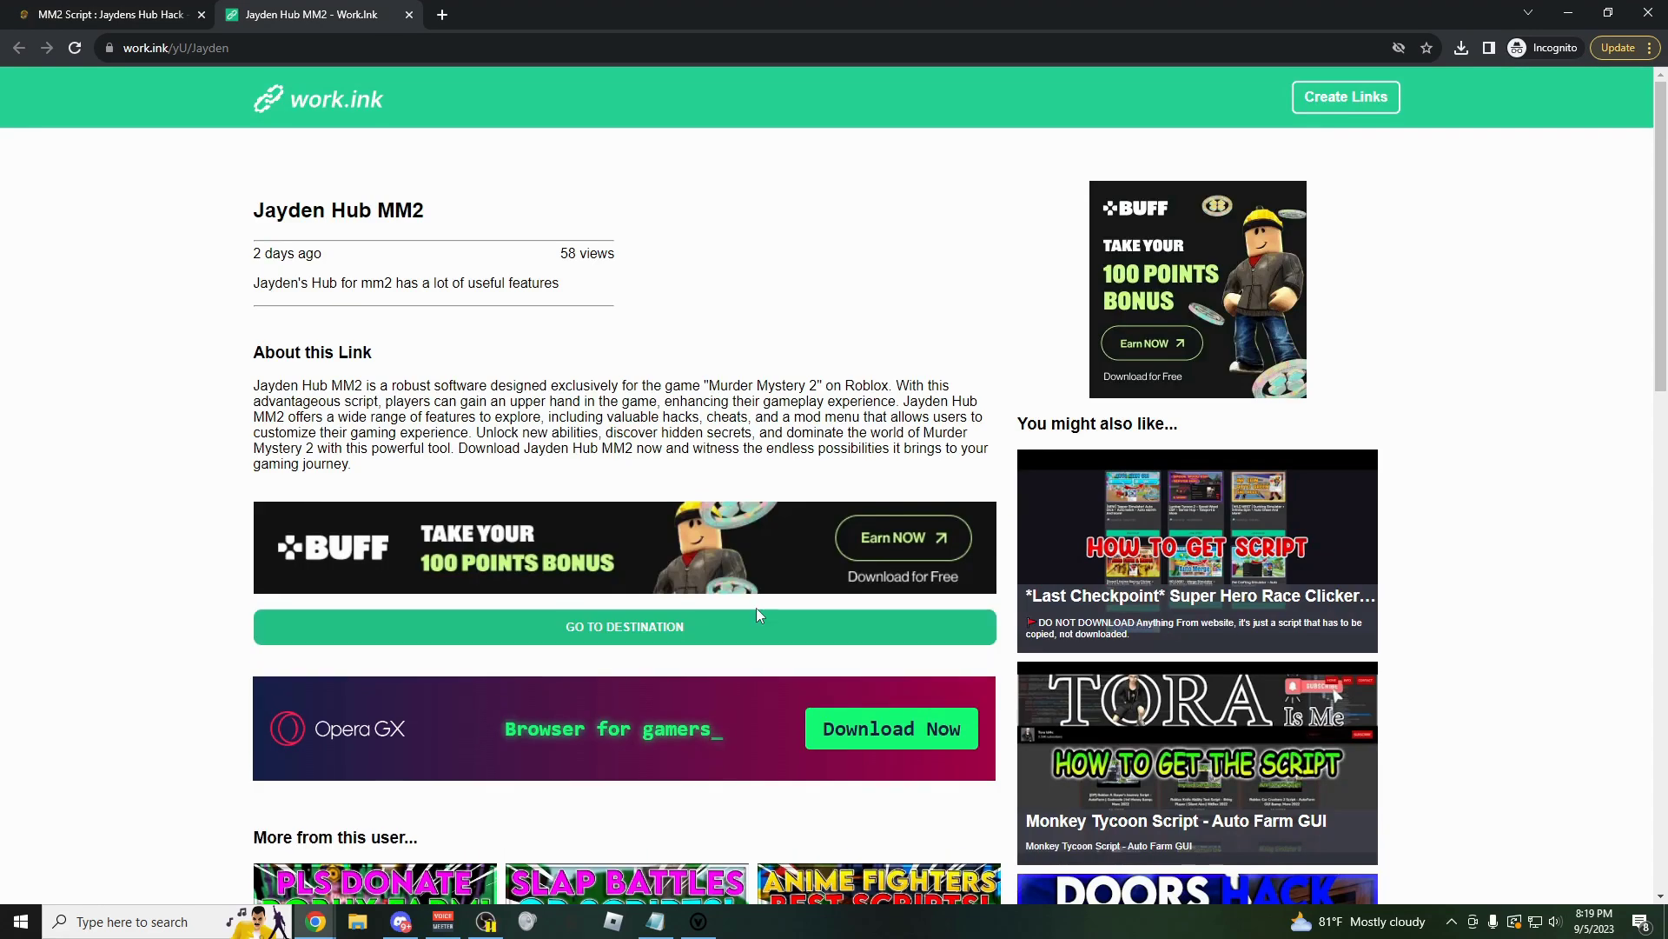
left_click(663, 632)
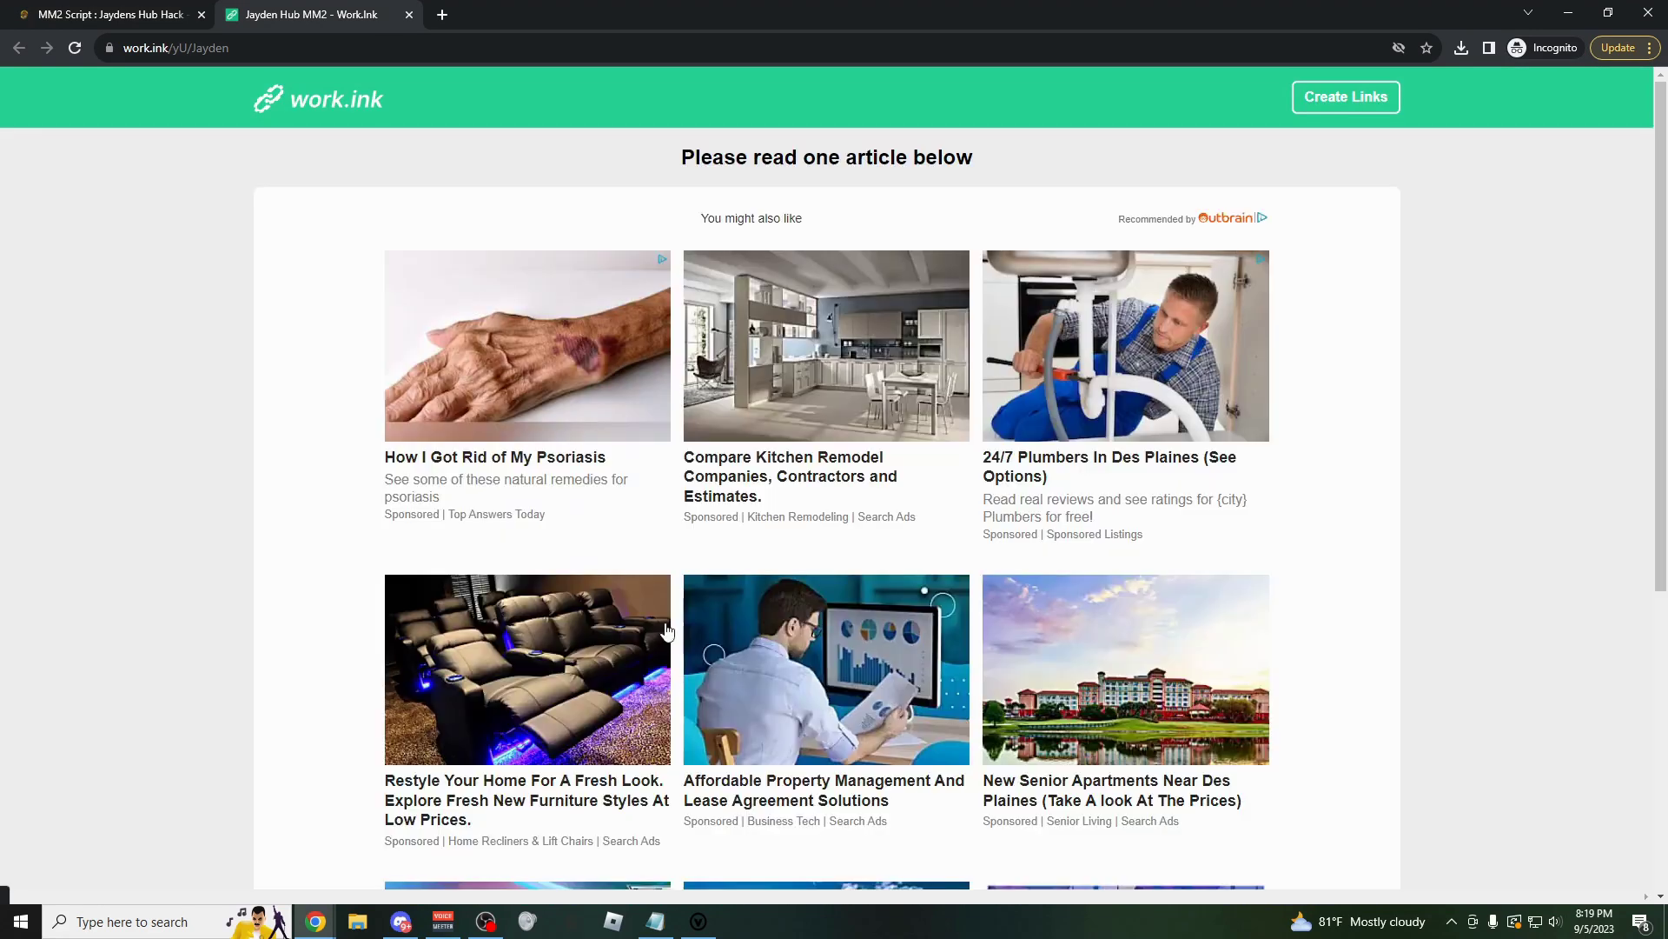
scroll(663, 631, "down", 5)
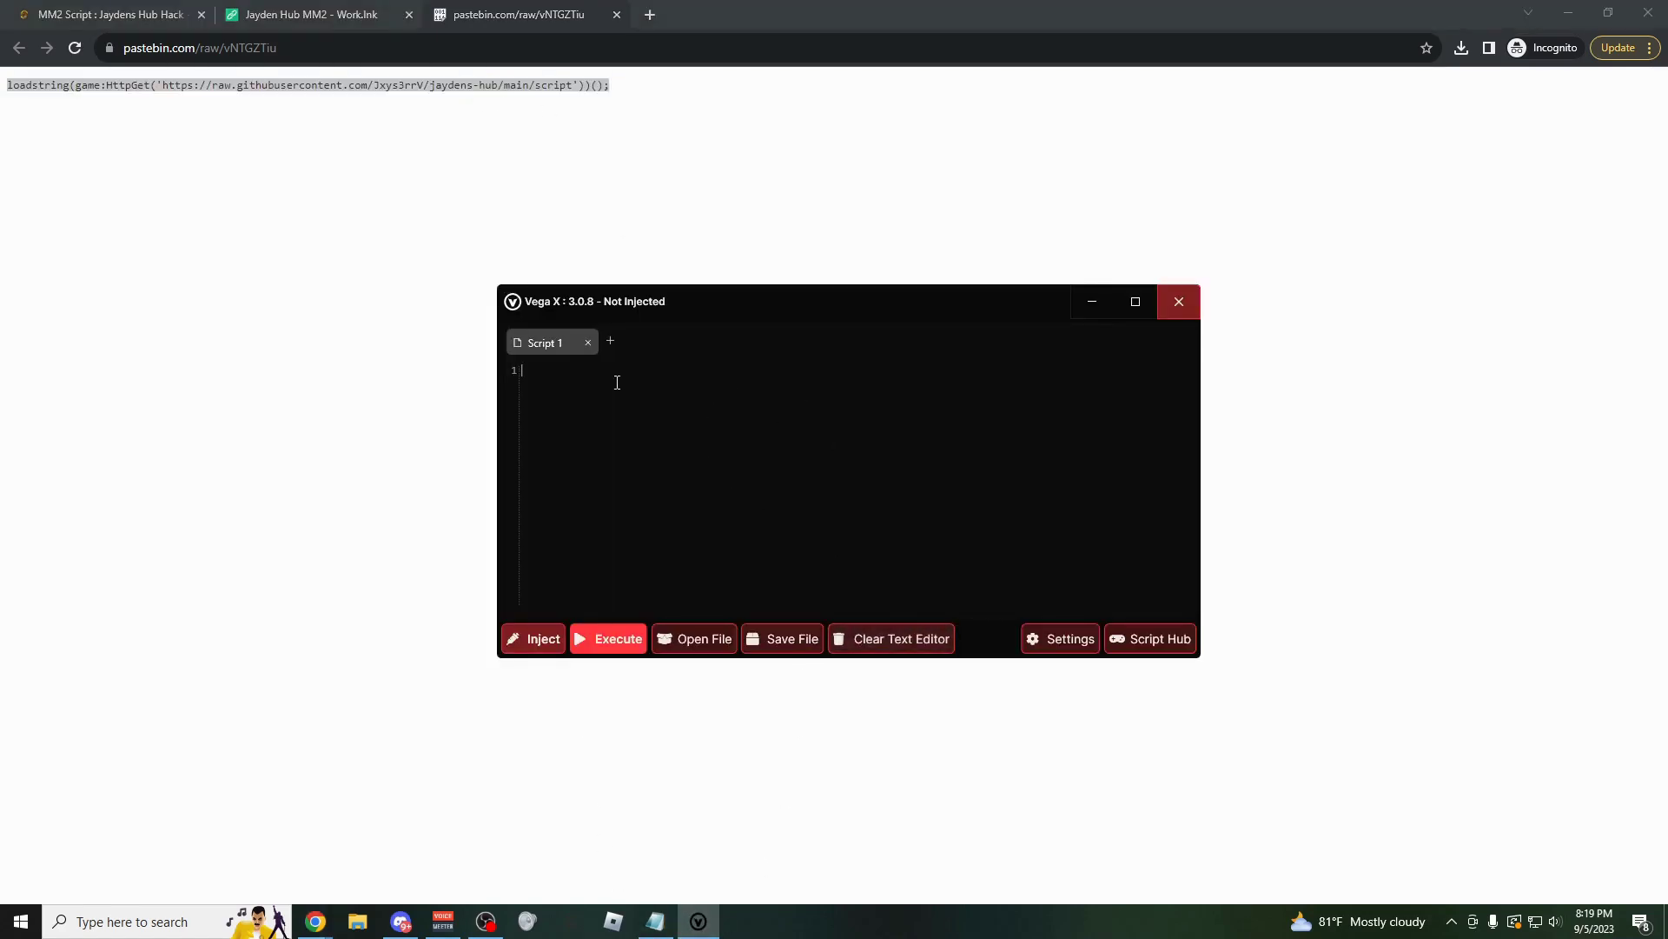
key("ctrl+v")
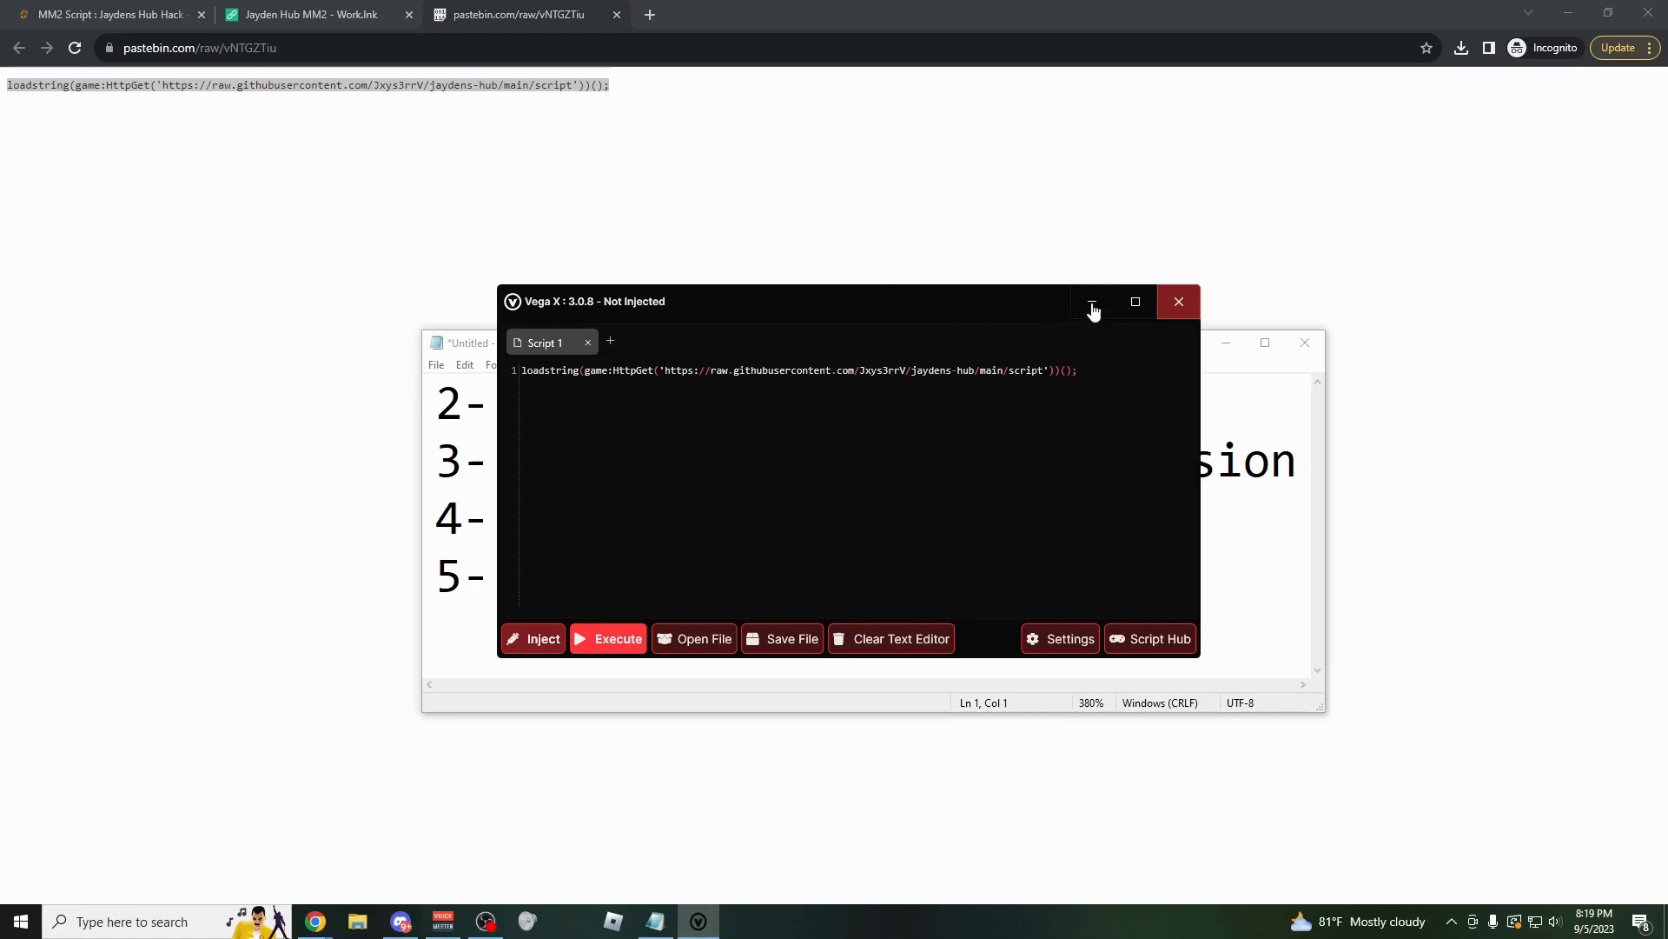
Search the Vega X Script Hub for "mm2" and look through the matching scripts.
left_click(1137, 639)
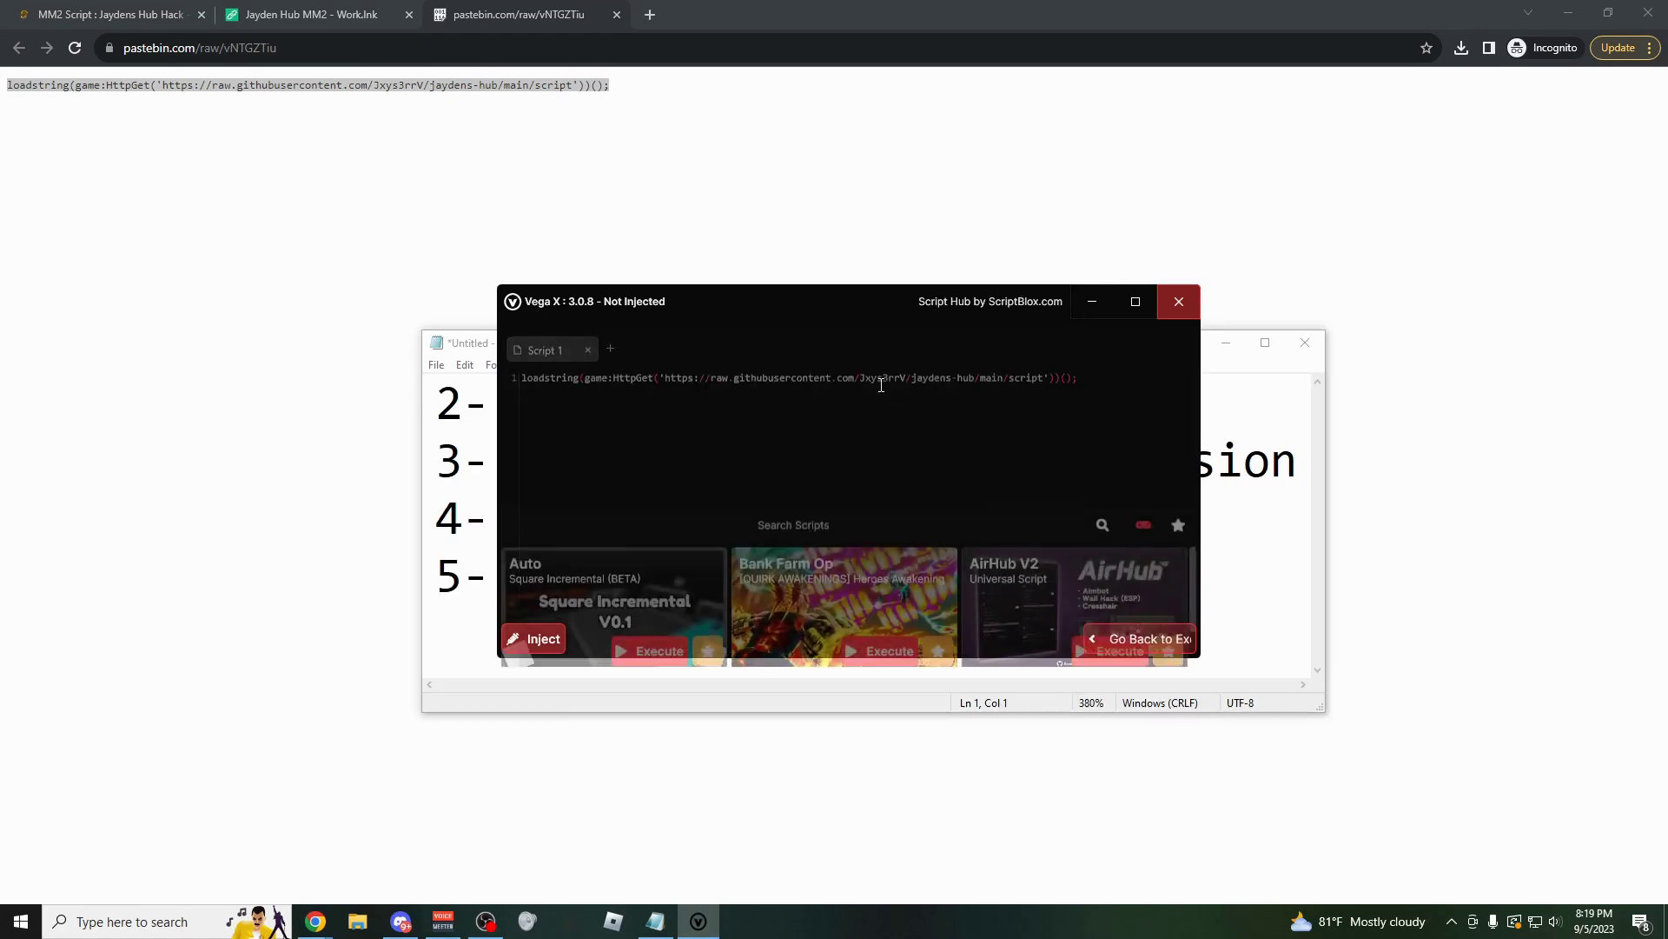
left_click(855, 349)
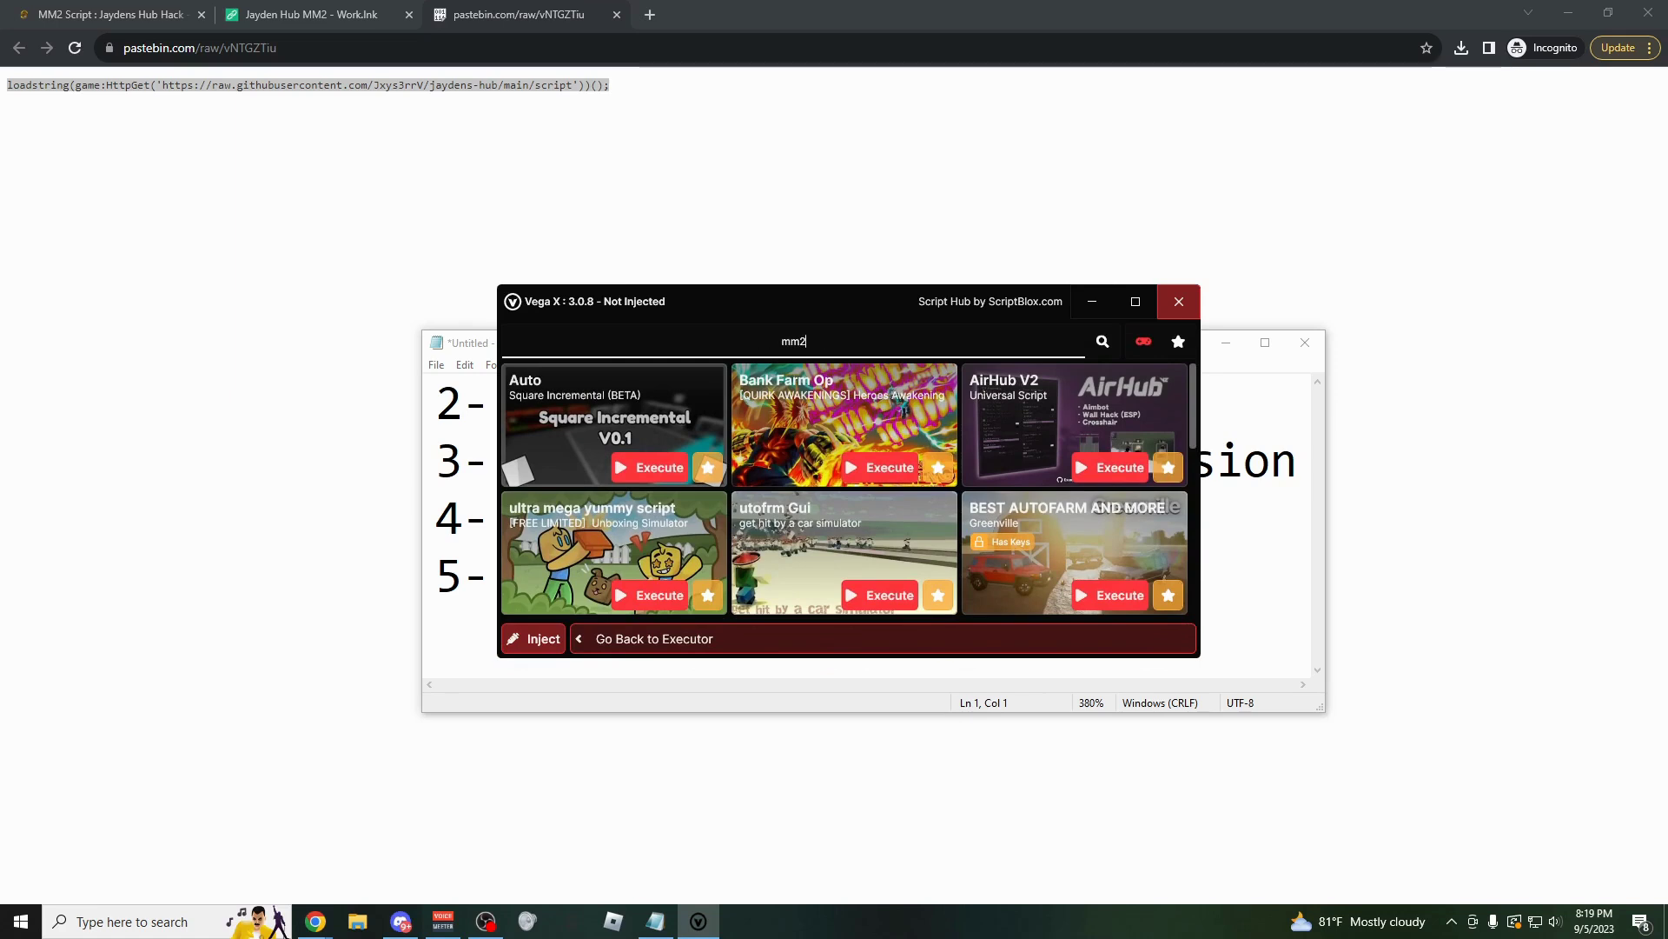
key("Return")
scroll(933, 501, "down", 5)
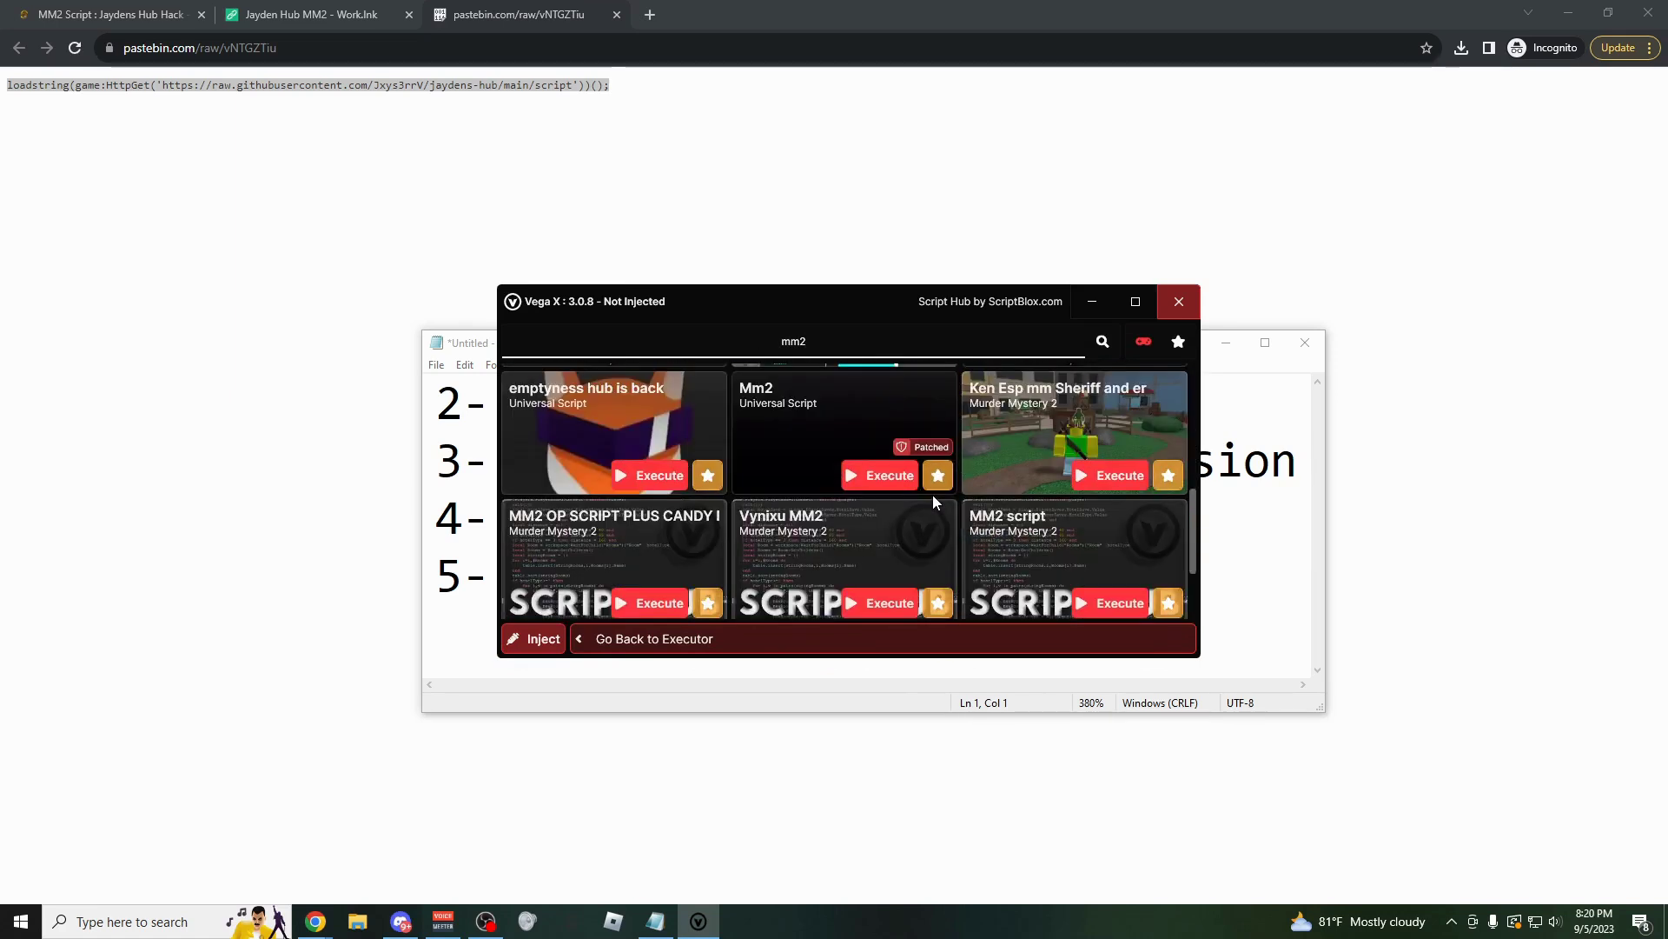
scroll(933, 502, "down", 4)
scroll(957, 478, "up", 1)
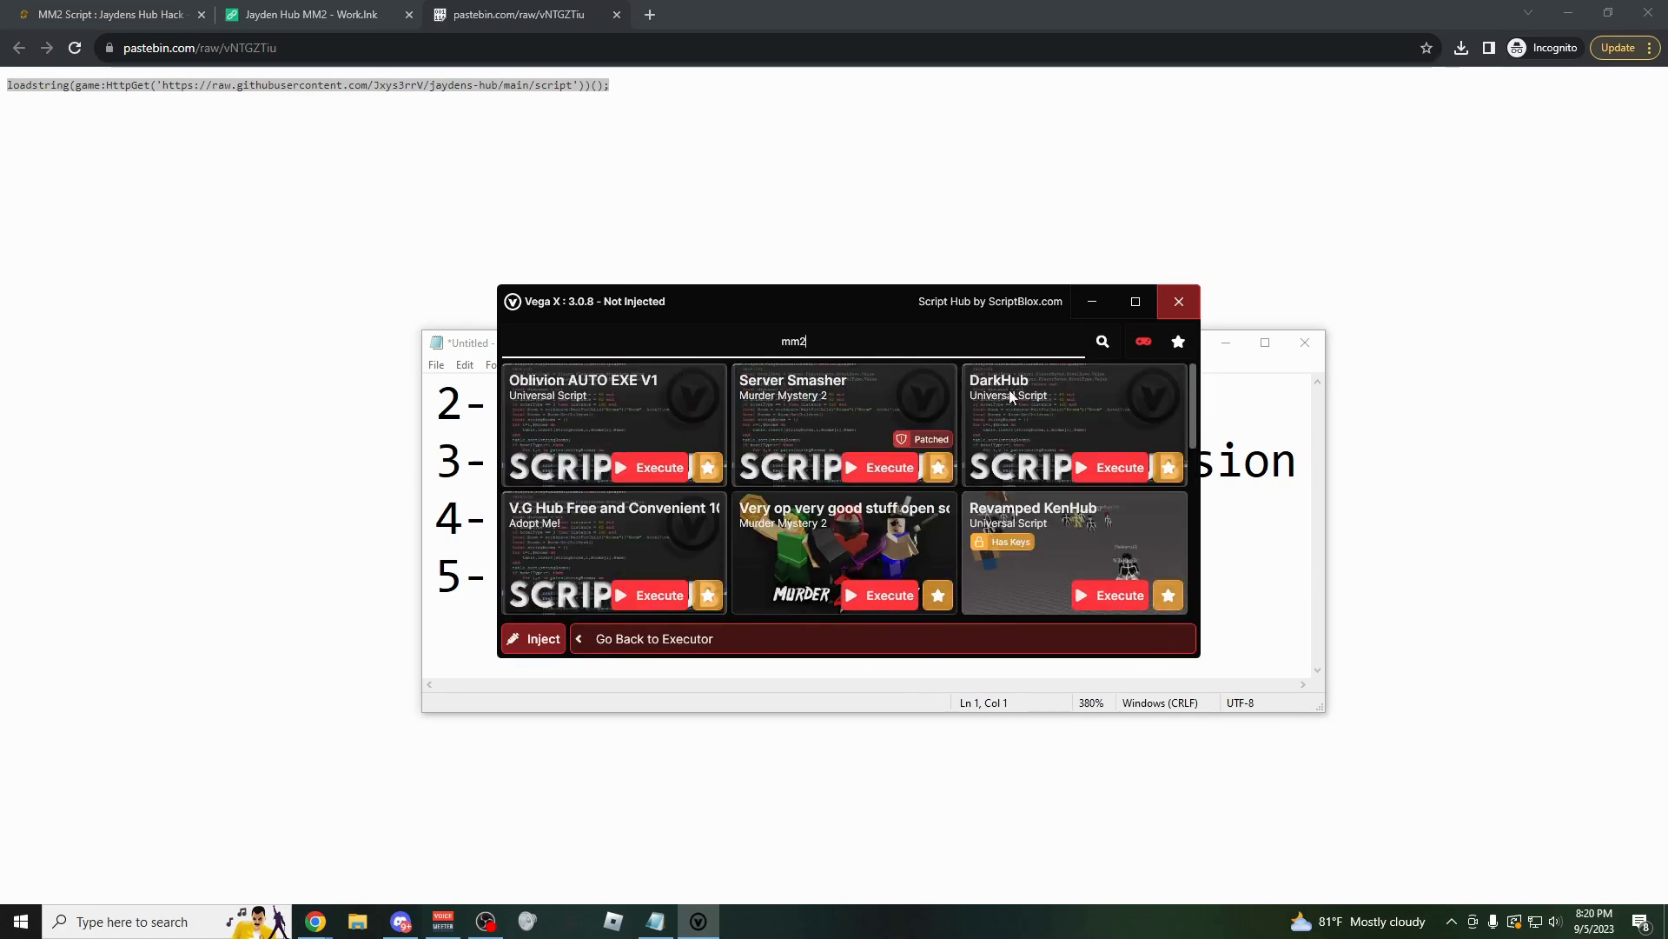
Minimize Vega X and delete the line numbered 2 from the Notepad outline.
left_click(1092, 301)
left_click_drag(839, 403, 383, 393)
key("BackSpace")
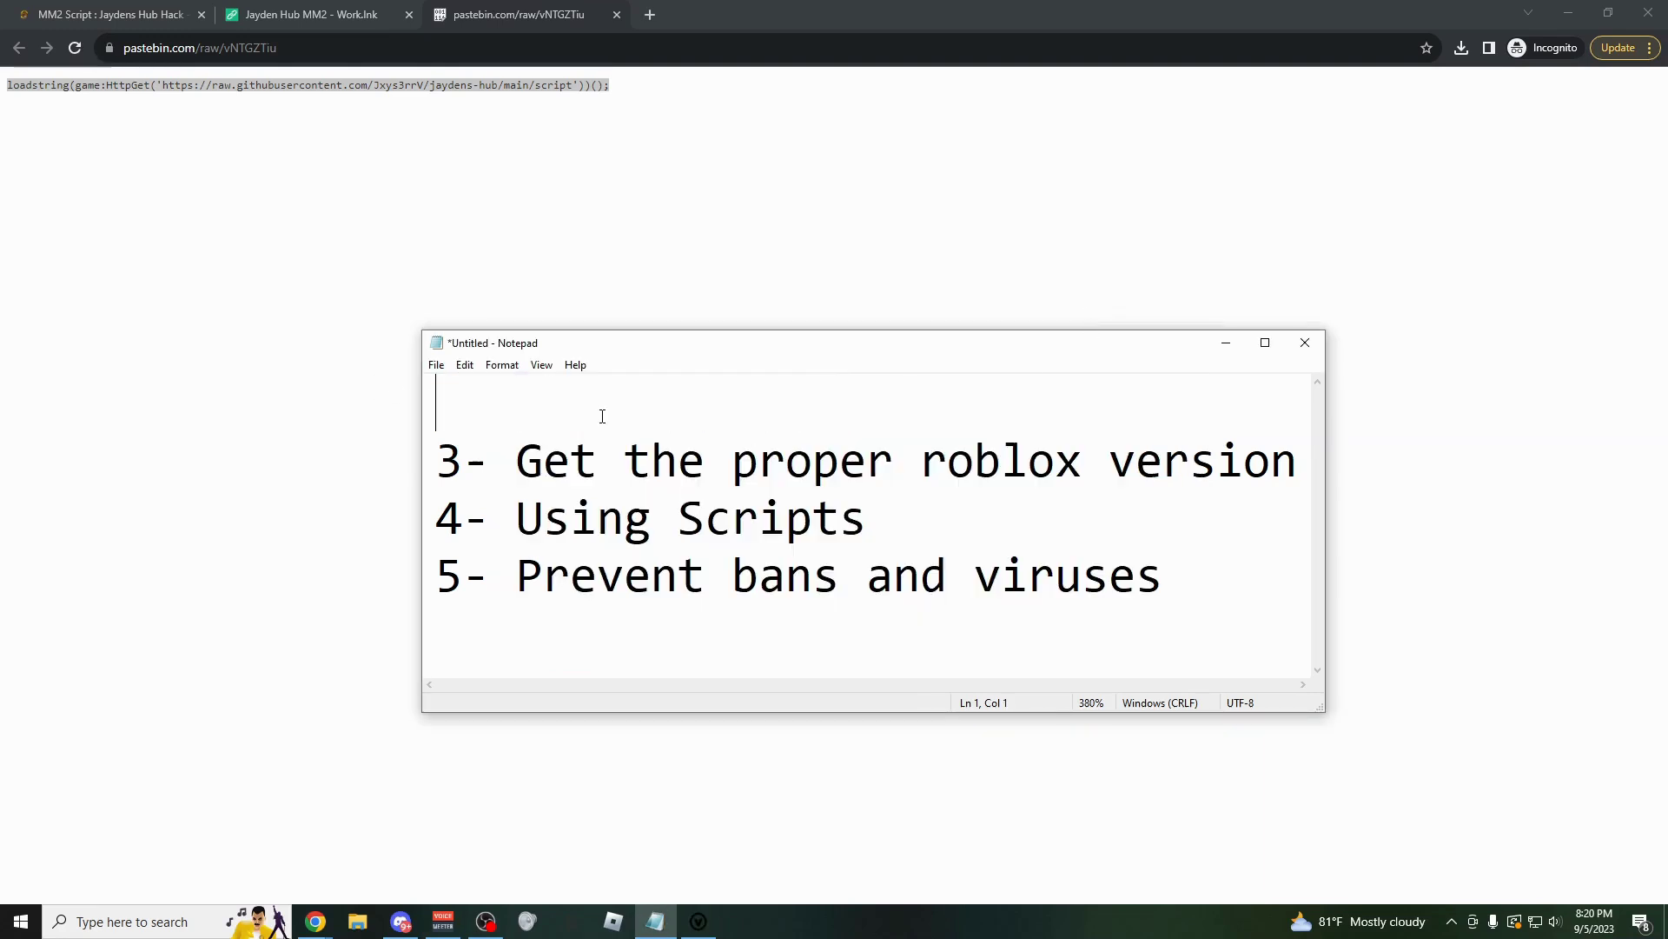
key("BackSpace")
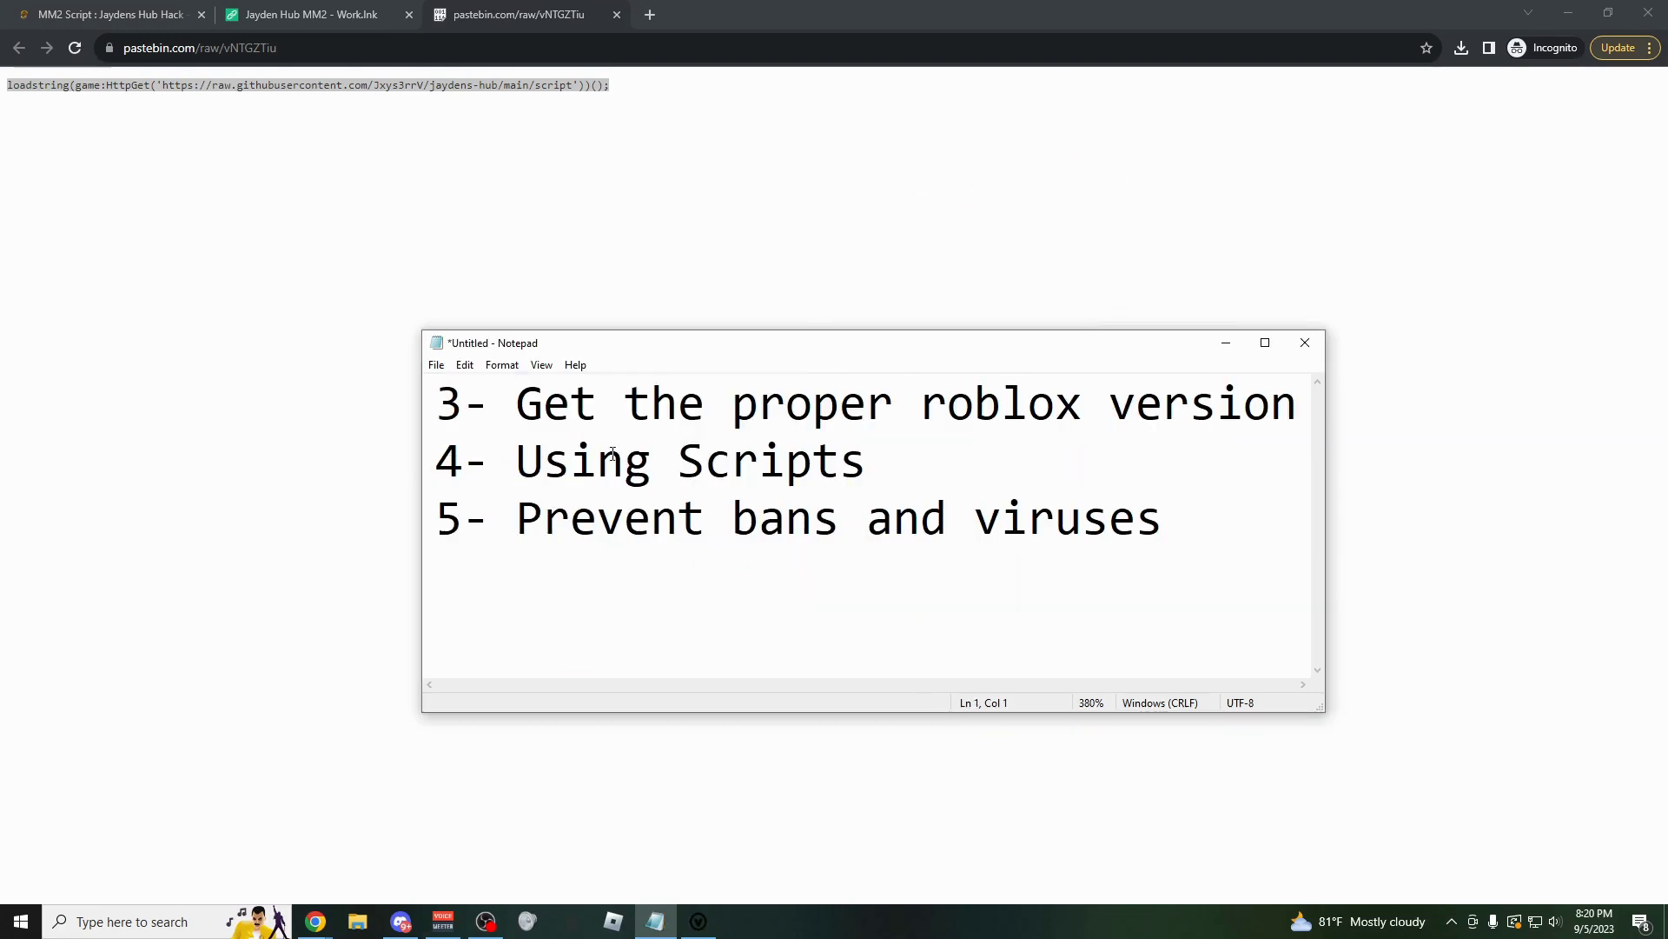
Search the web for "roblox microsoft store" in a new Chrome tab and open the Microsoft Store page for Roblox.
left_click(658, 9)
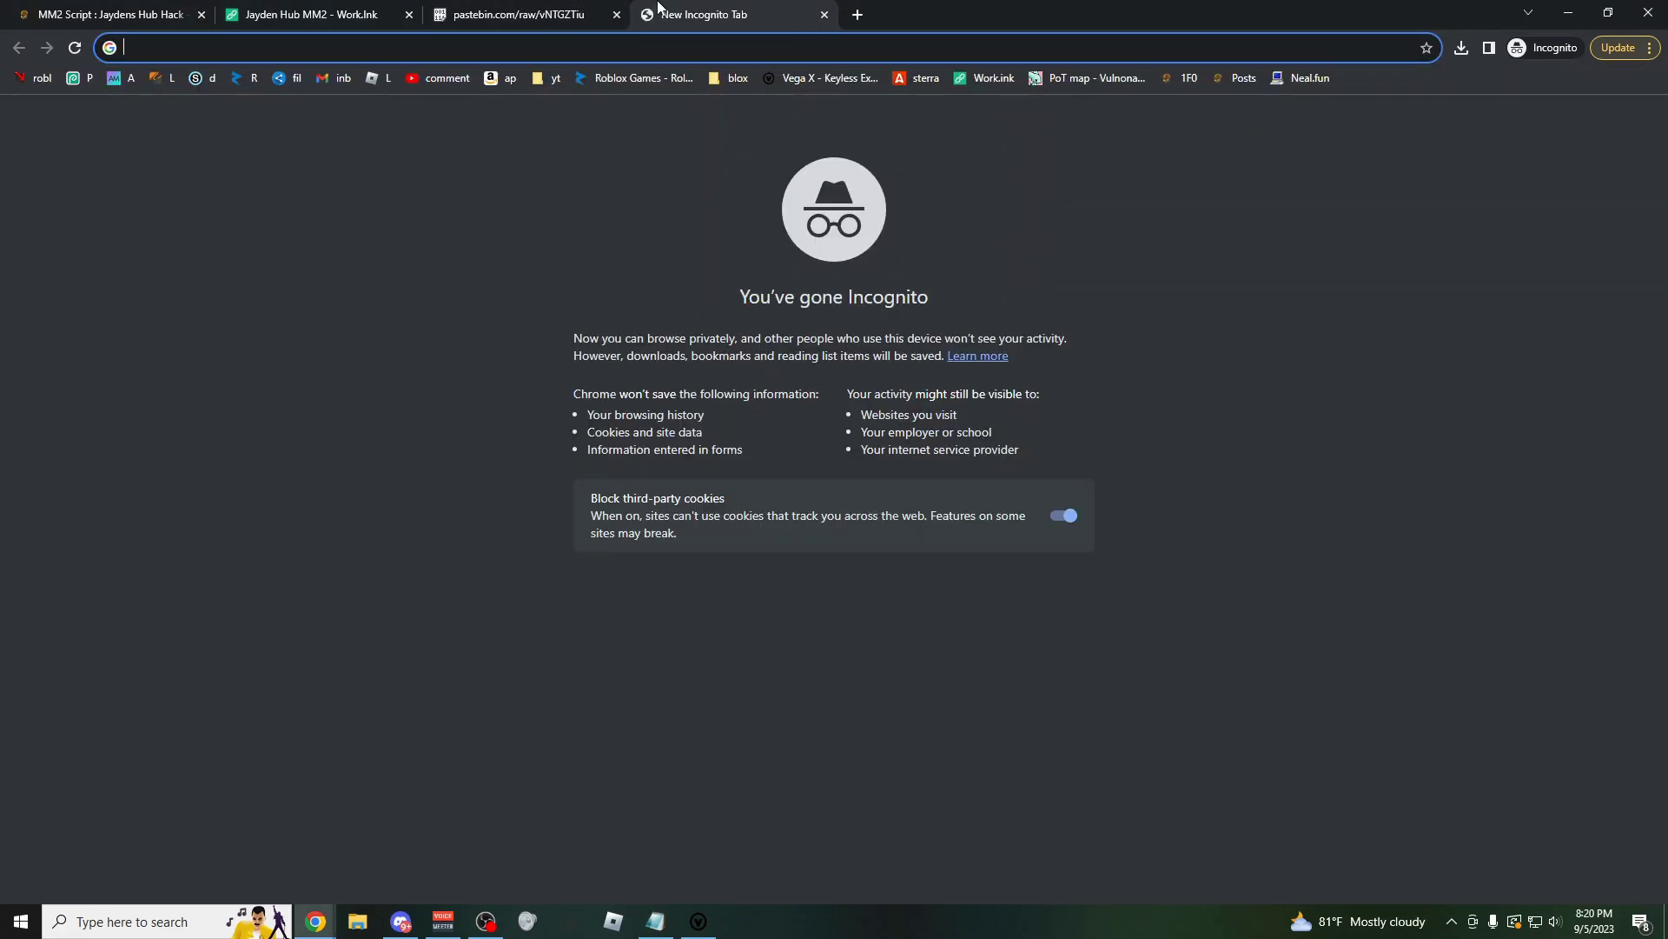
type("roblox microsoft store")
key("Return")
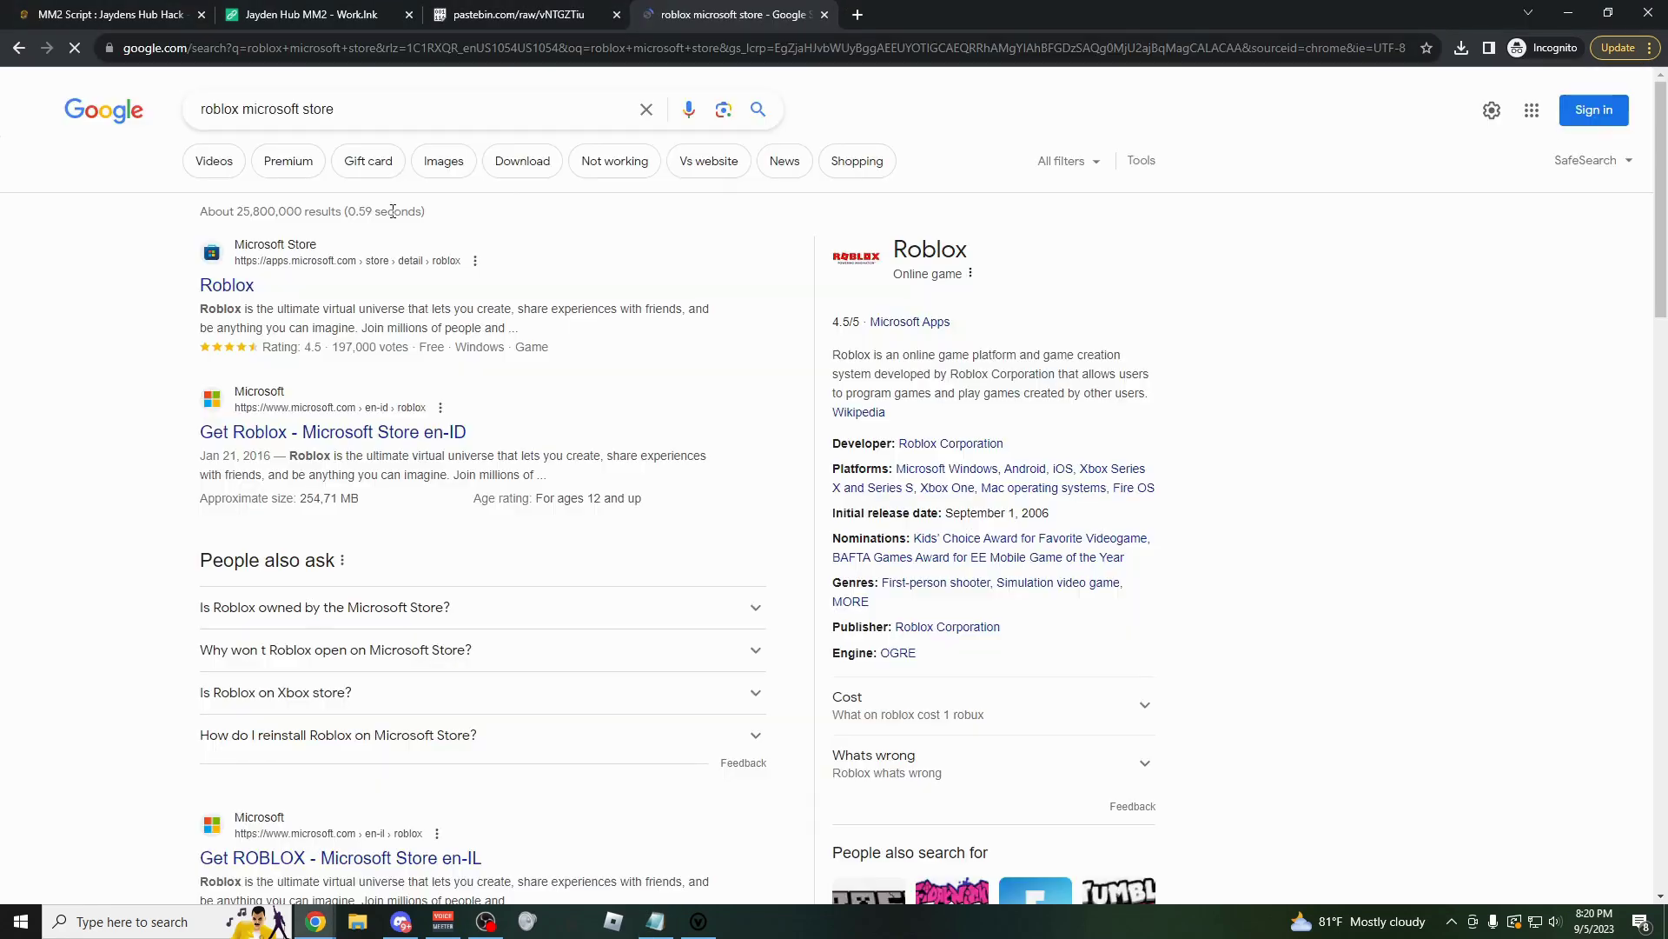
left_click(228, 176)
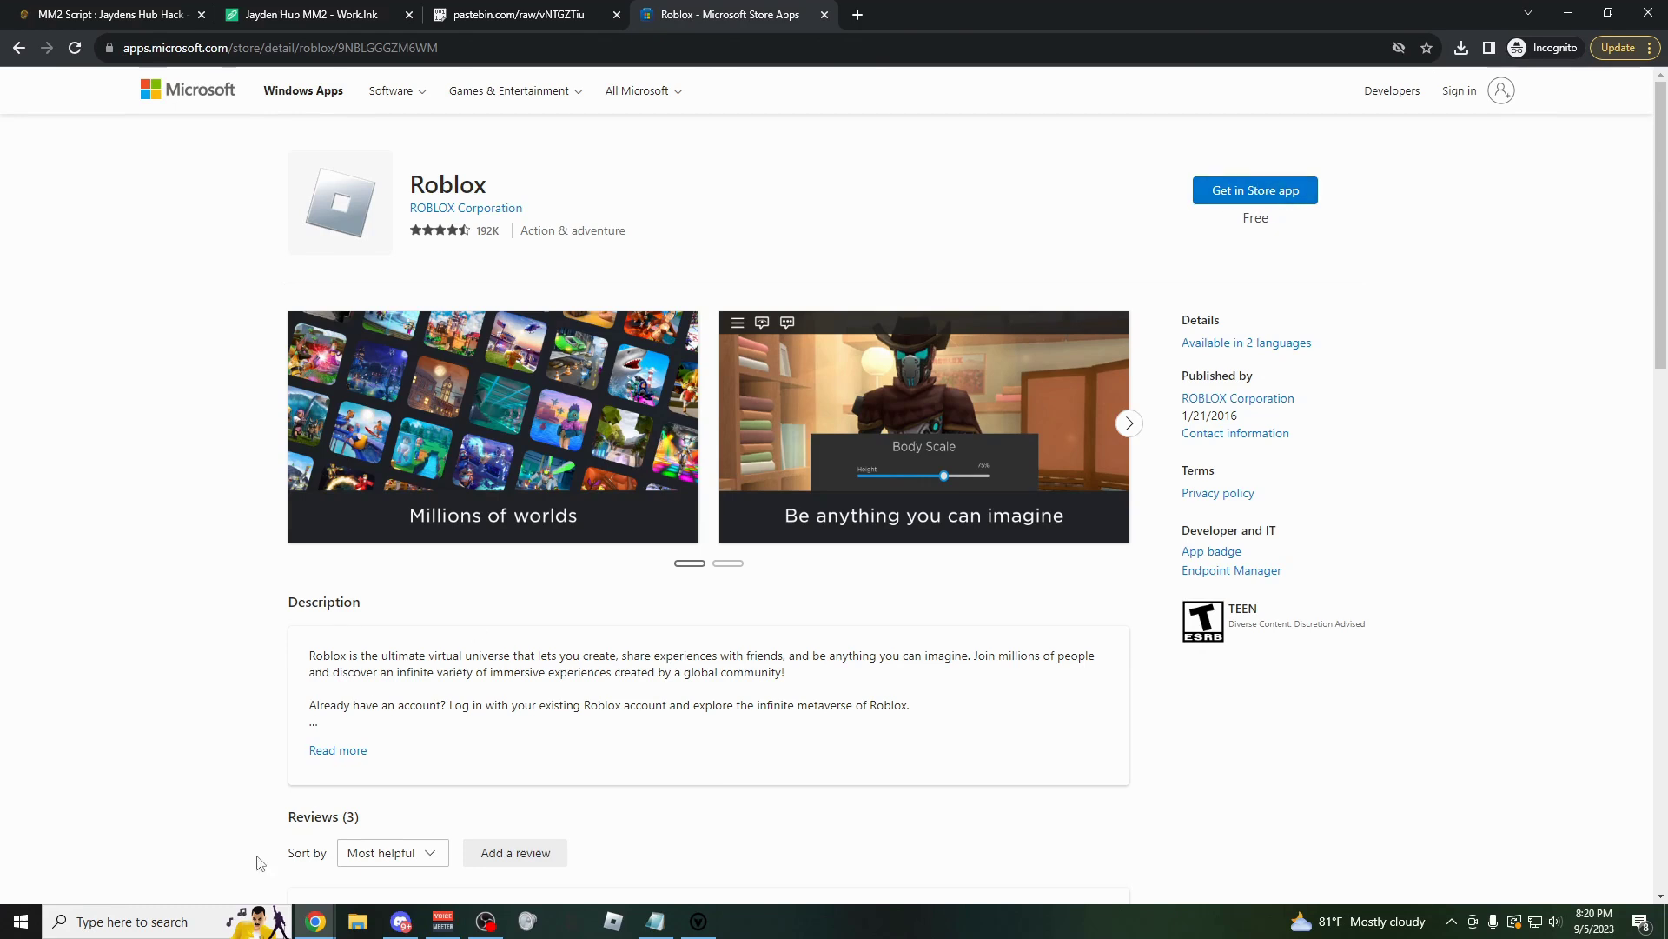
Find and launch the Microsoft Store app from Windows search and reposition its window.
left_click(196, 921)
type("mi")
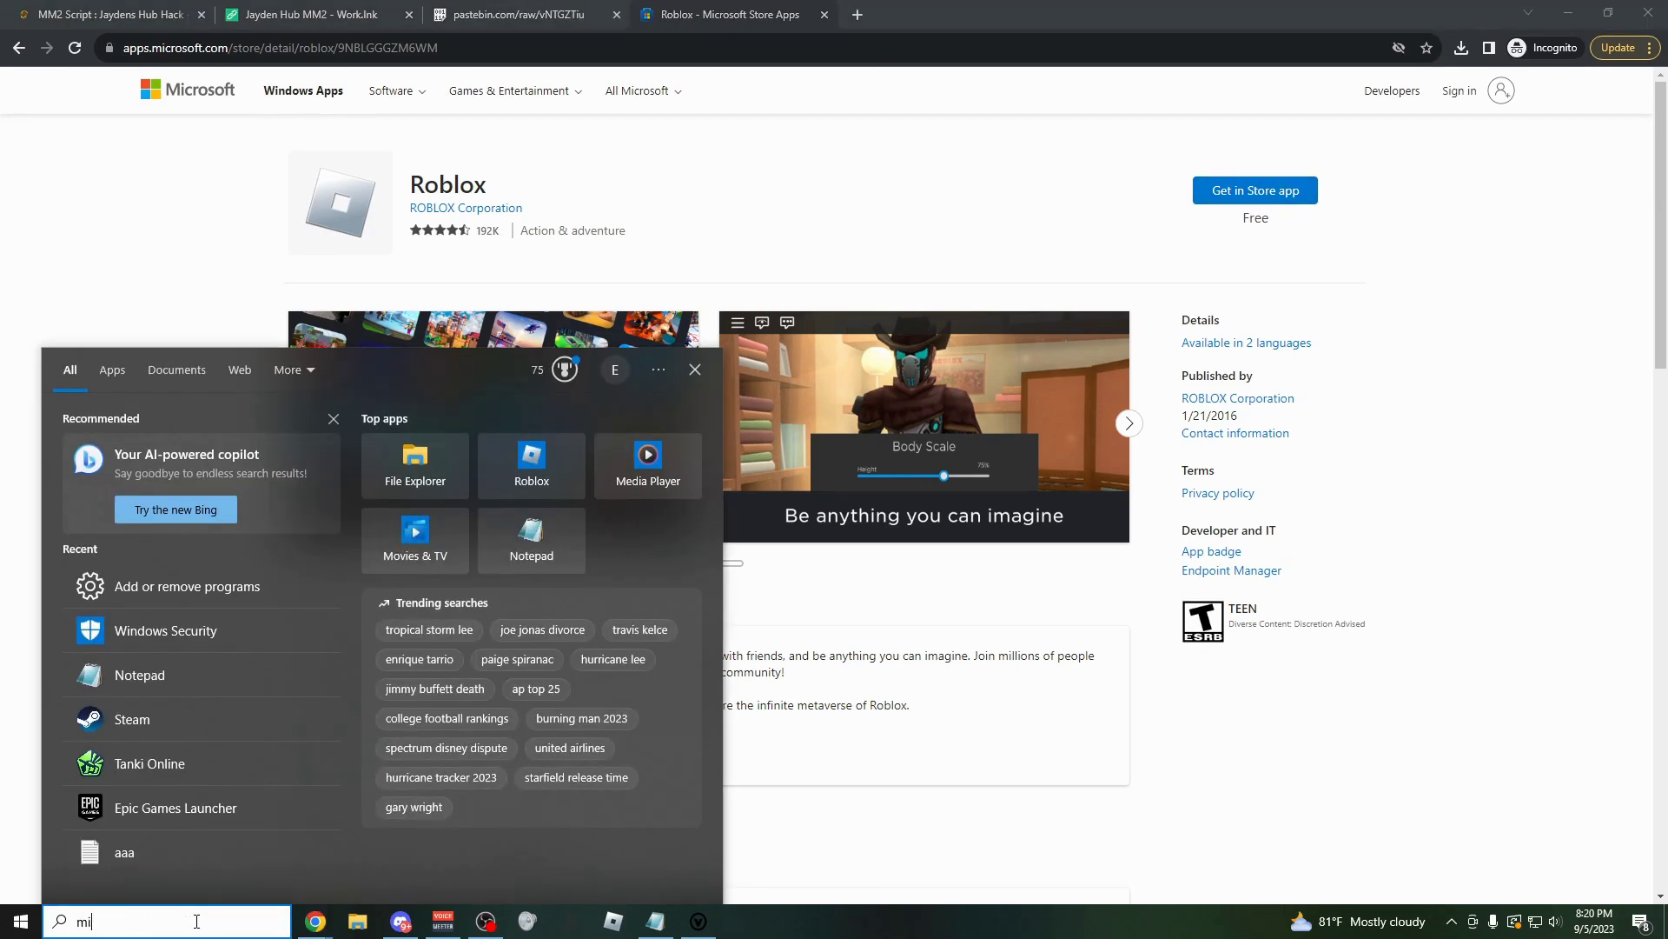
type("crosoft store")
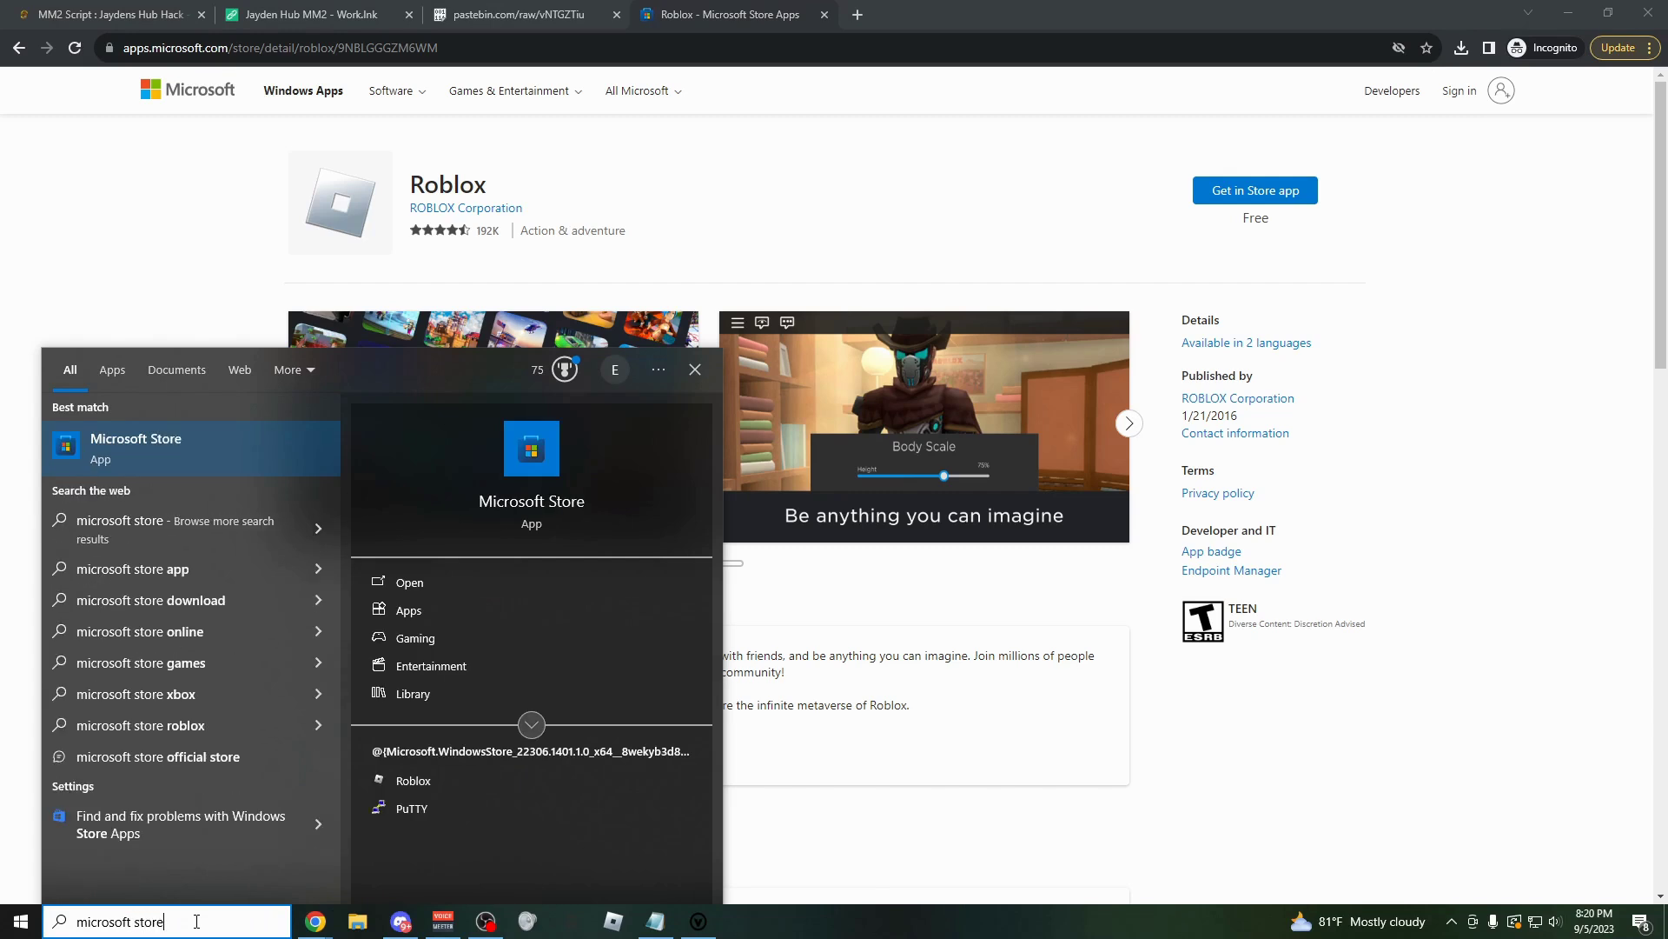
left_click(165, 452)
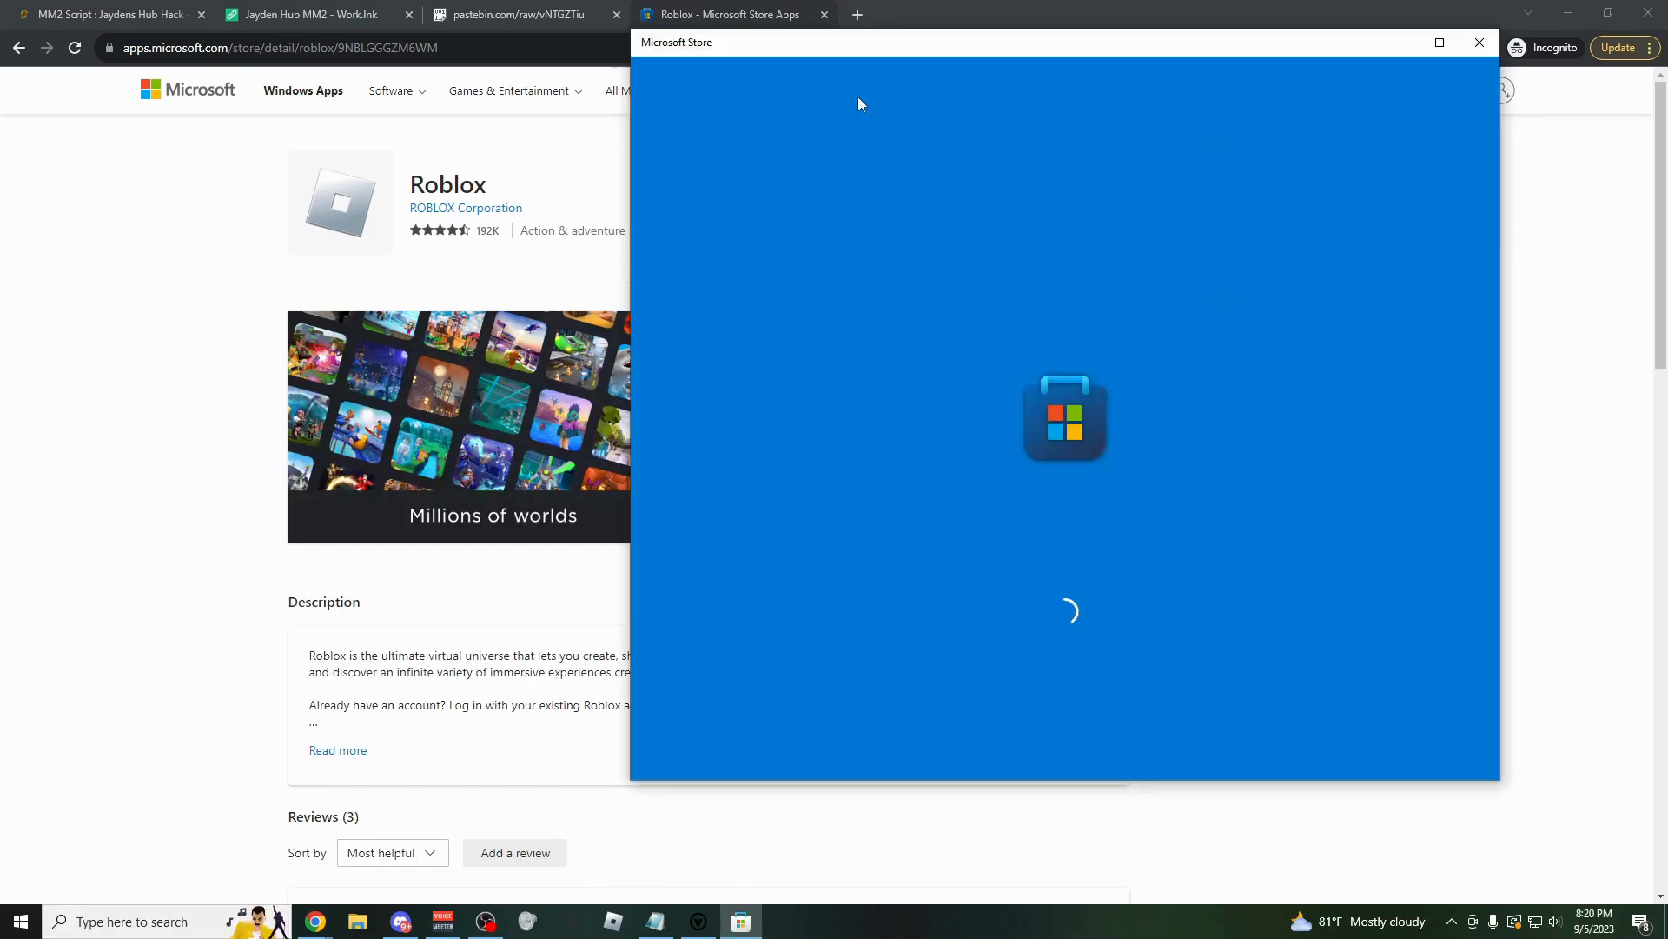
left_click_drag(967, 58, 742, 89)
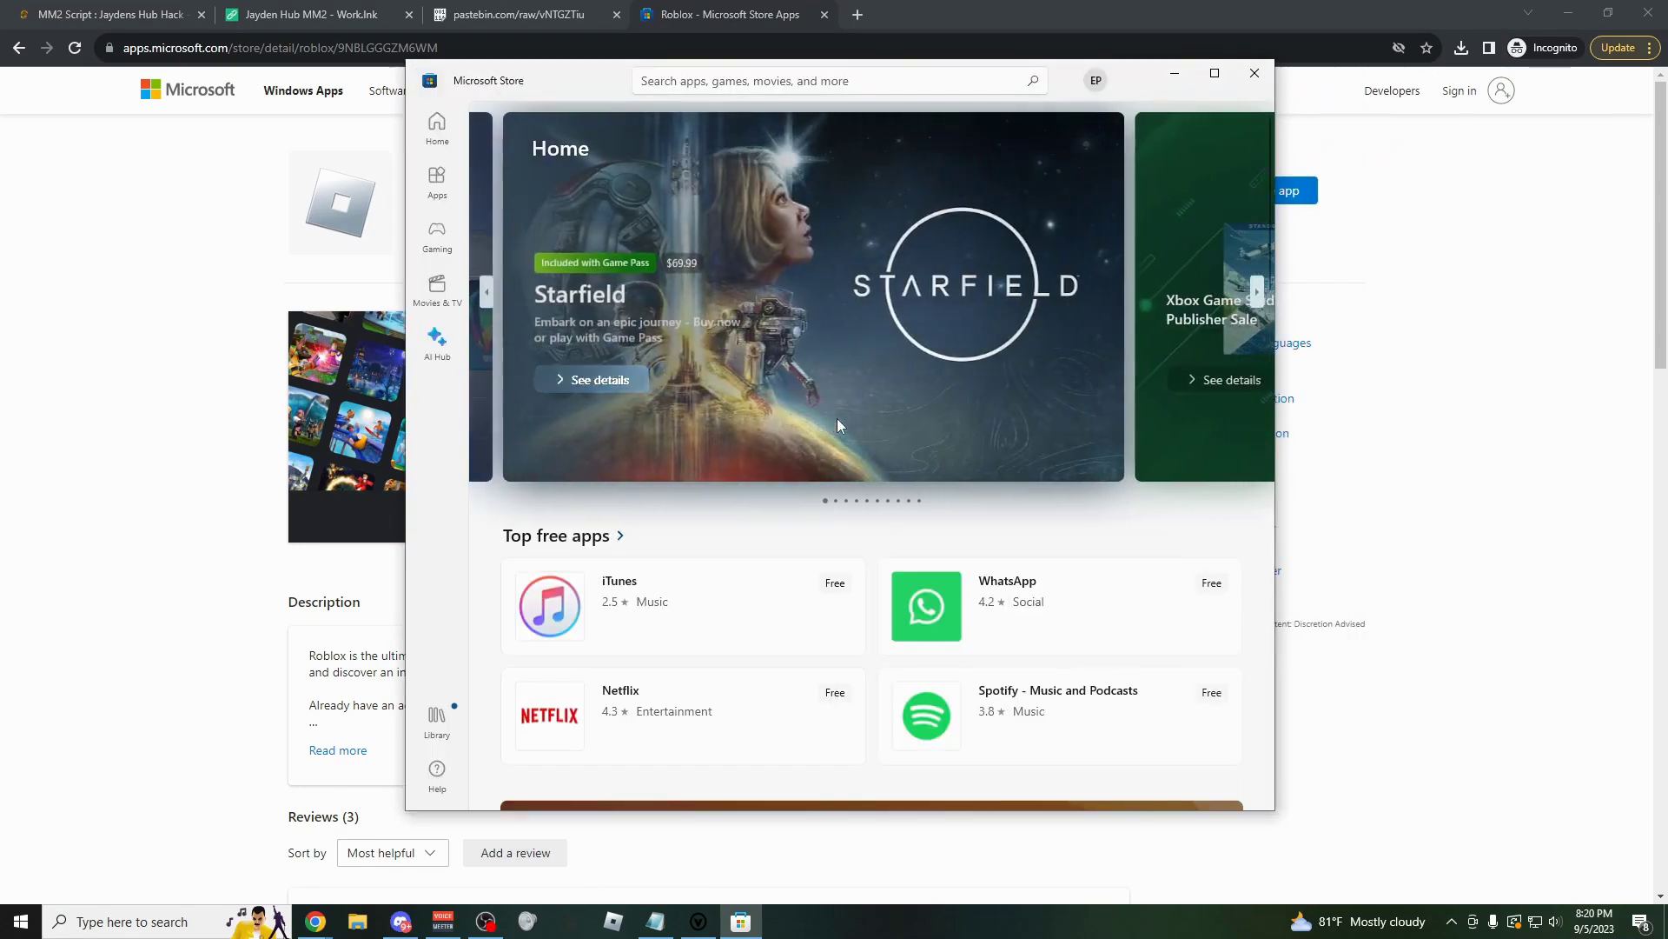
Search the Microsoft Store for "roblox" and open the Roblox app listing.
left_click(882, 84)
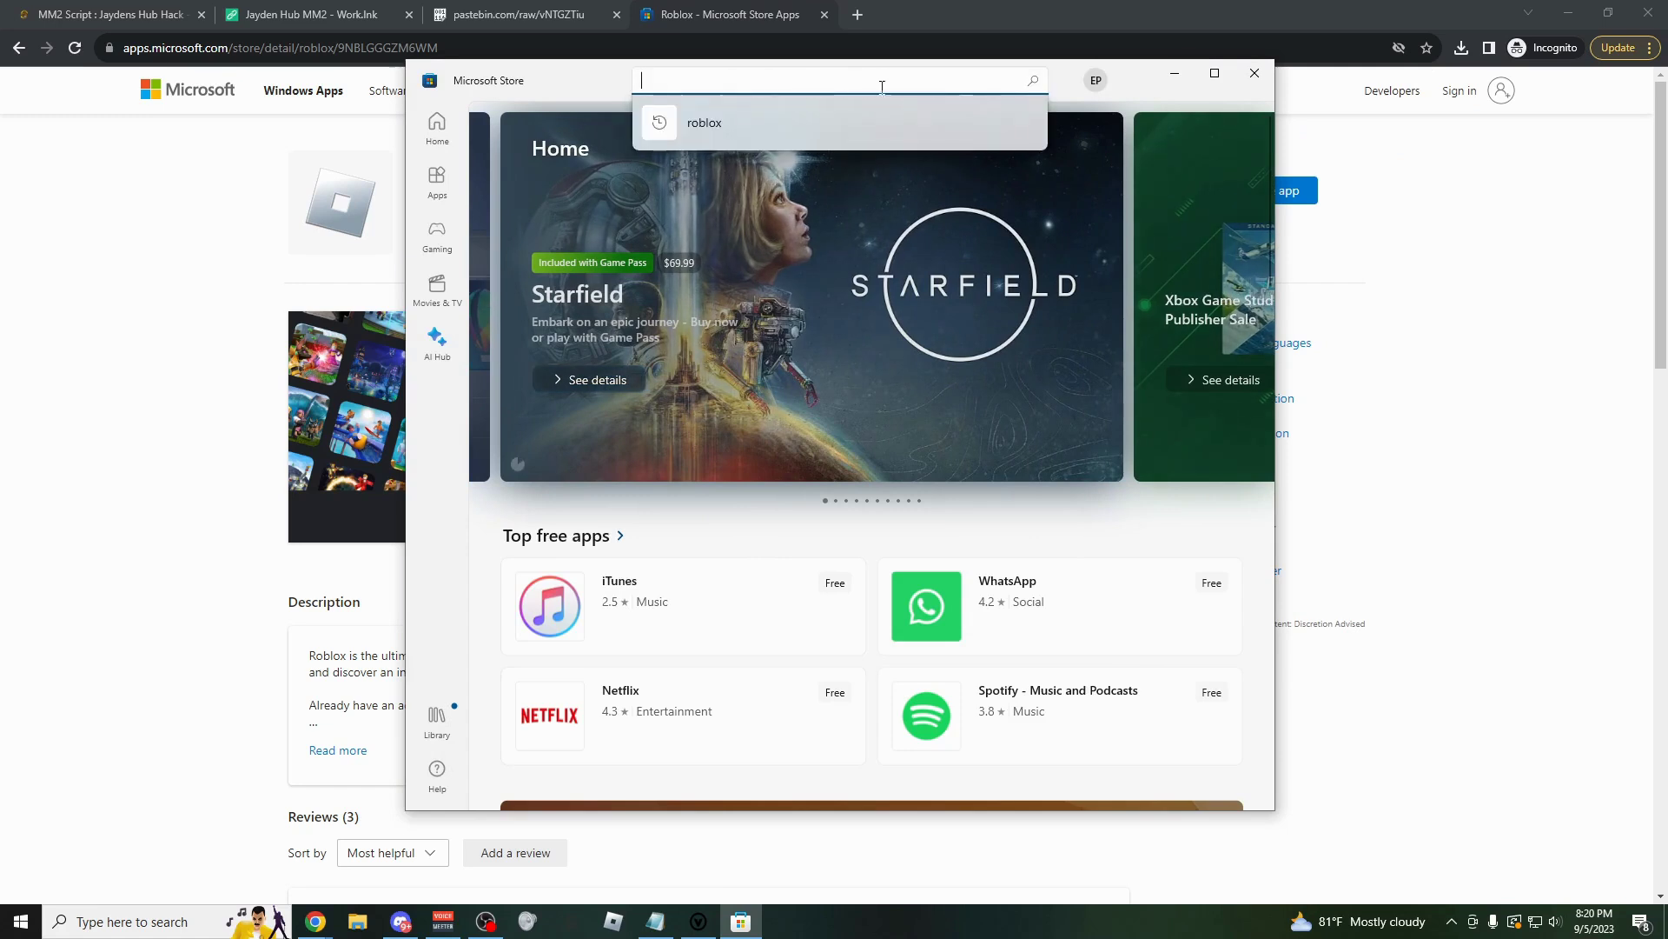
type("roblox")
key("Return")
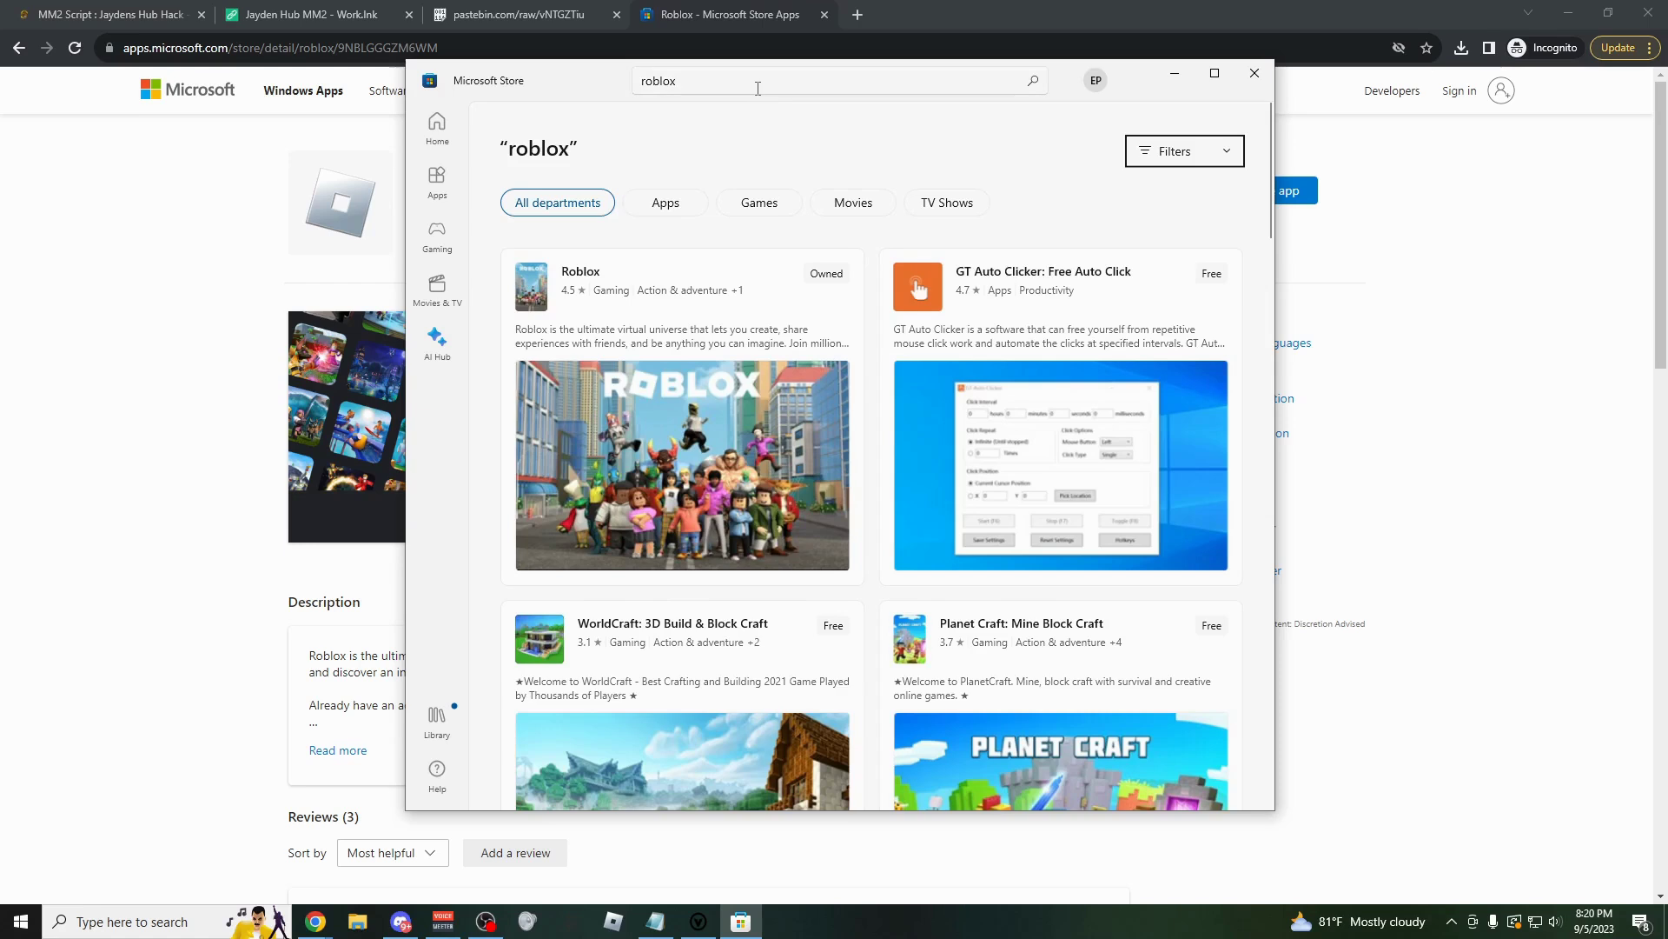
left_click(630, 278)
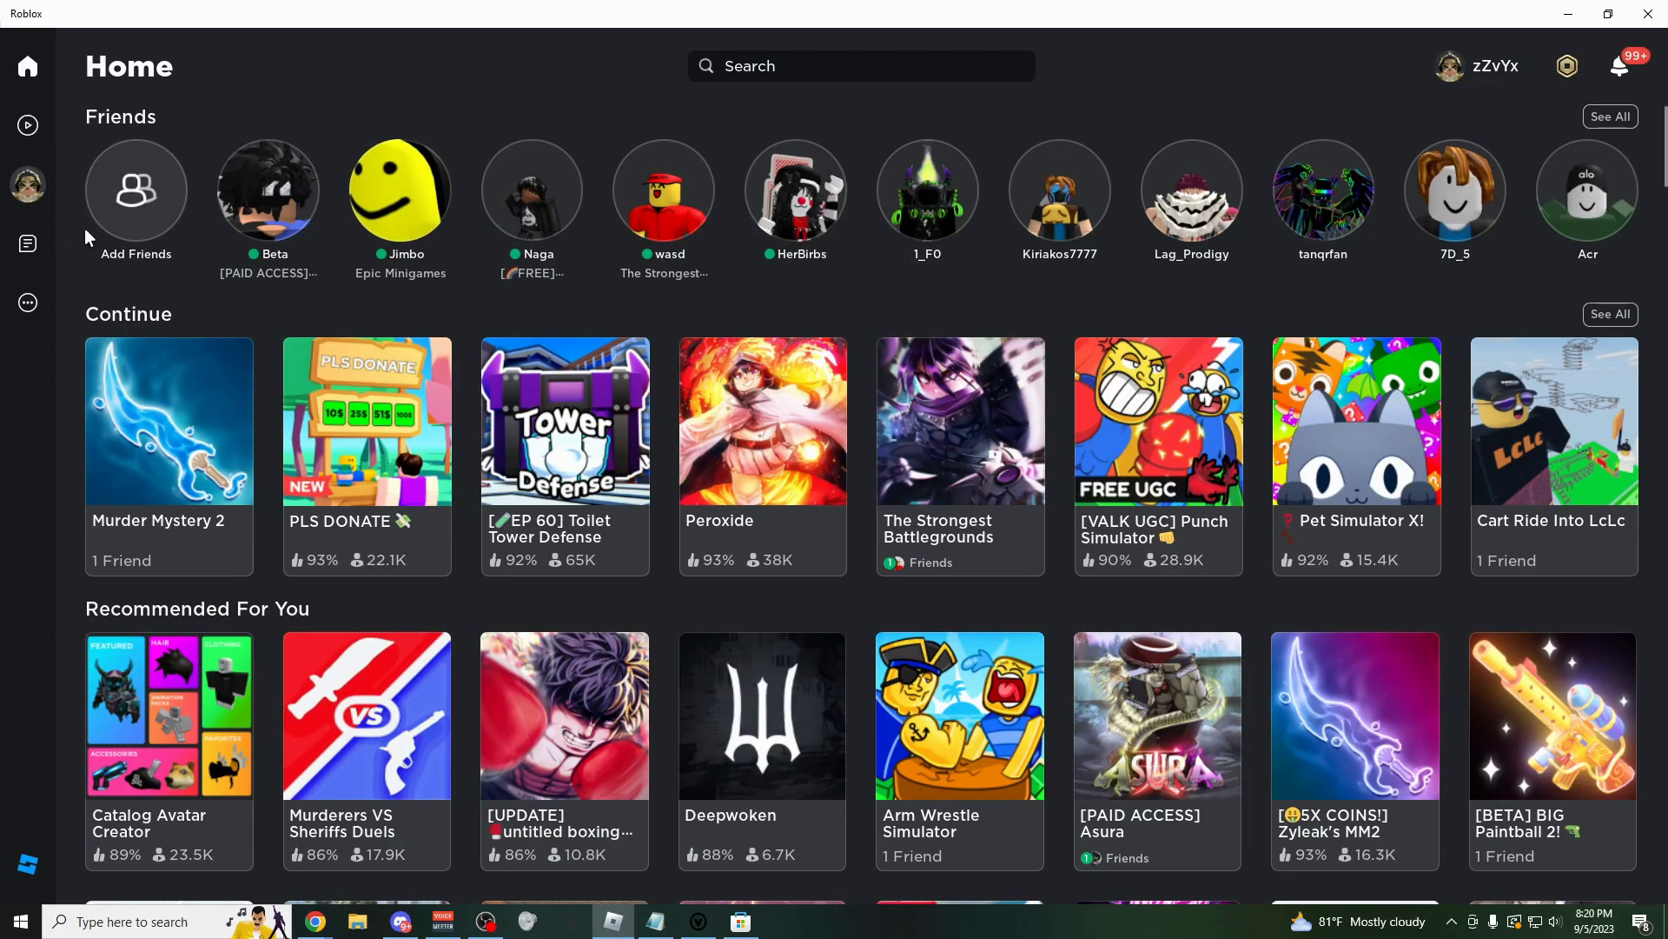
Open the Murder Mystery 2 page in the Roblox app, and launch the Roblox app entry found through Windows search.
left_click(209, 445)
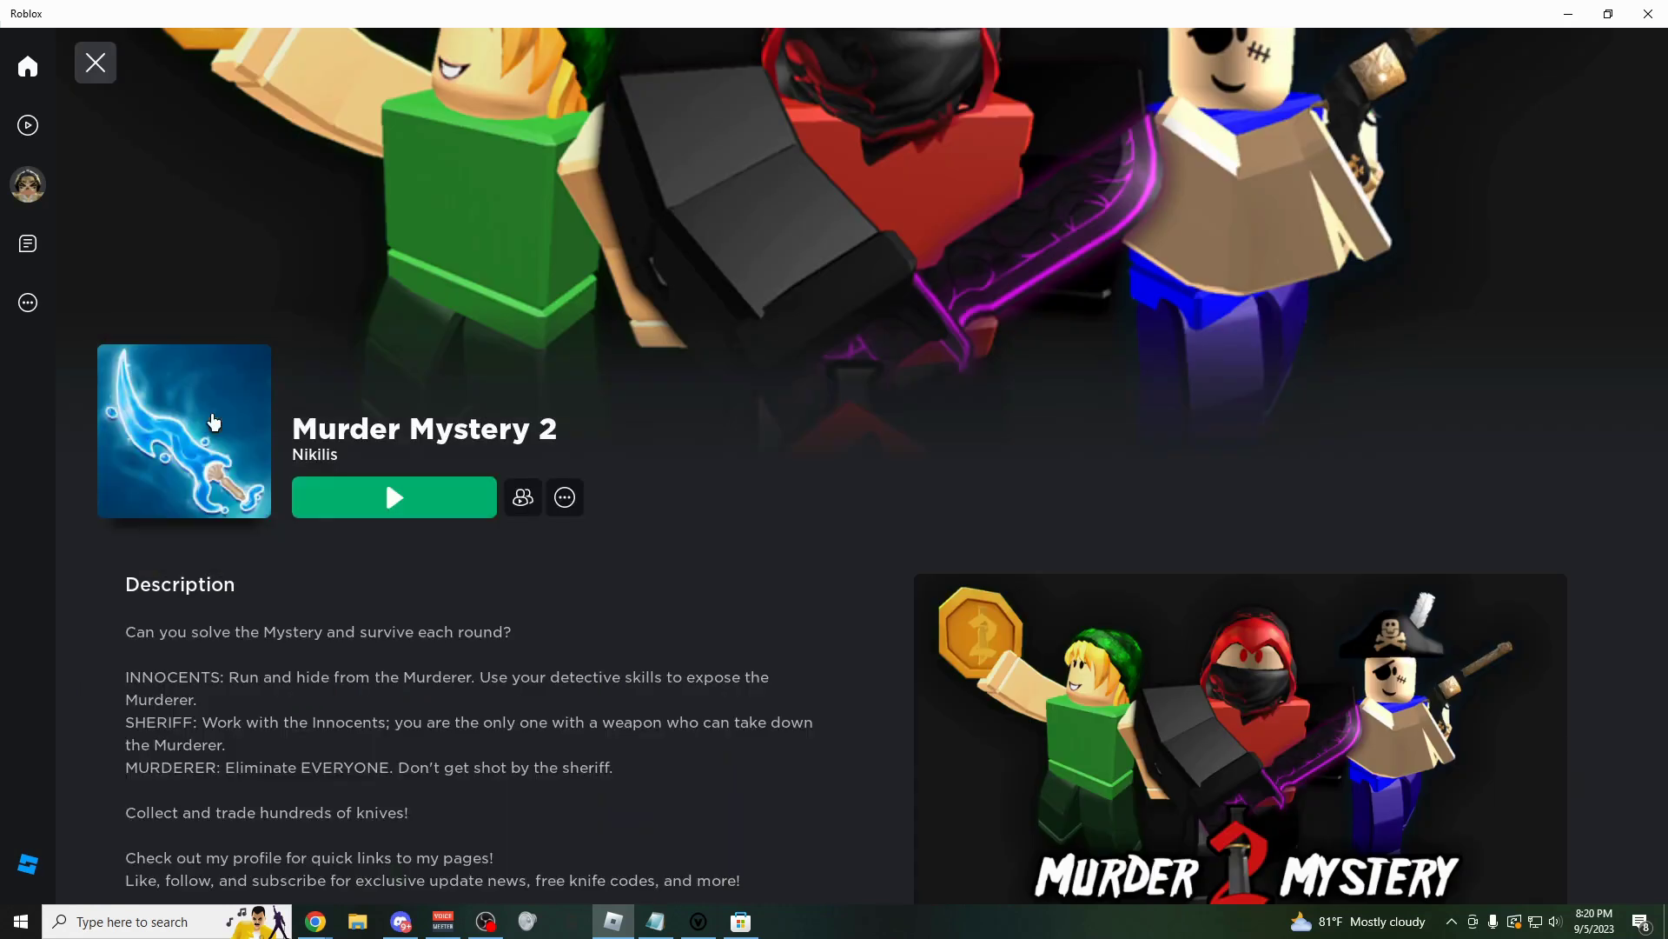
key("super+s")
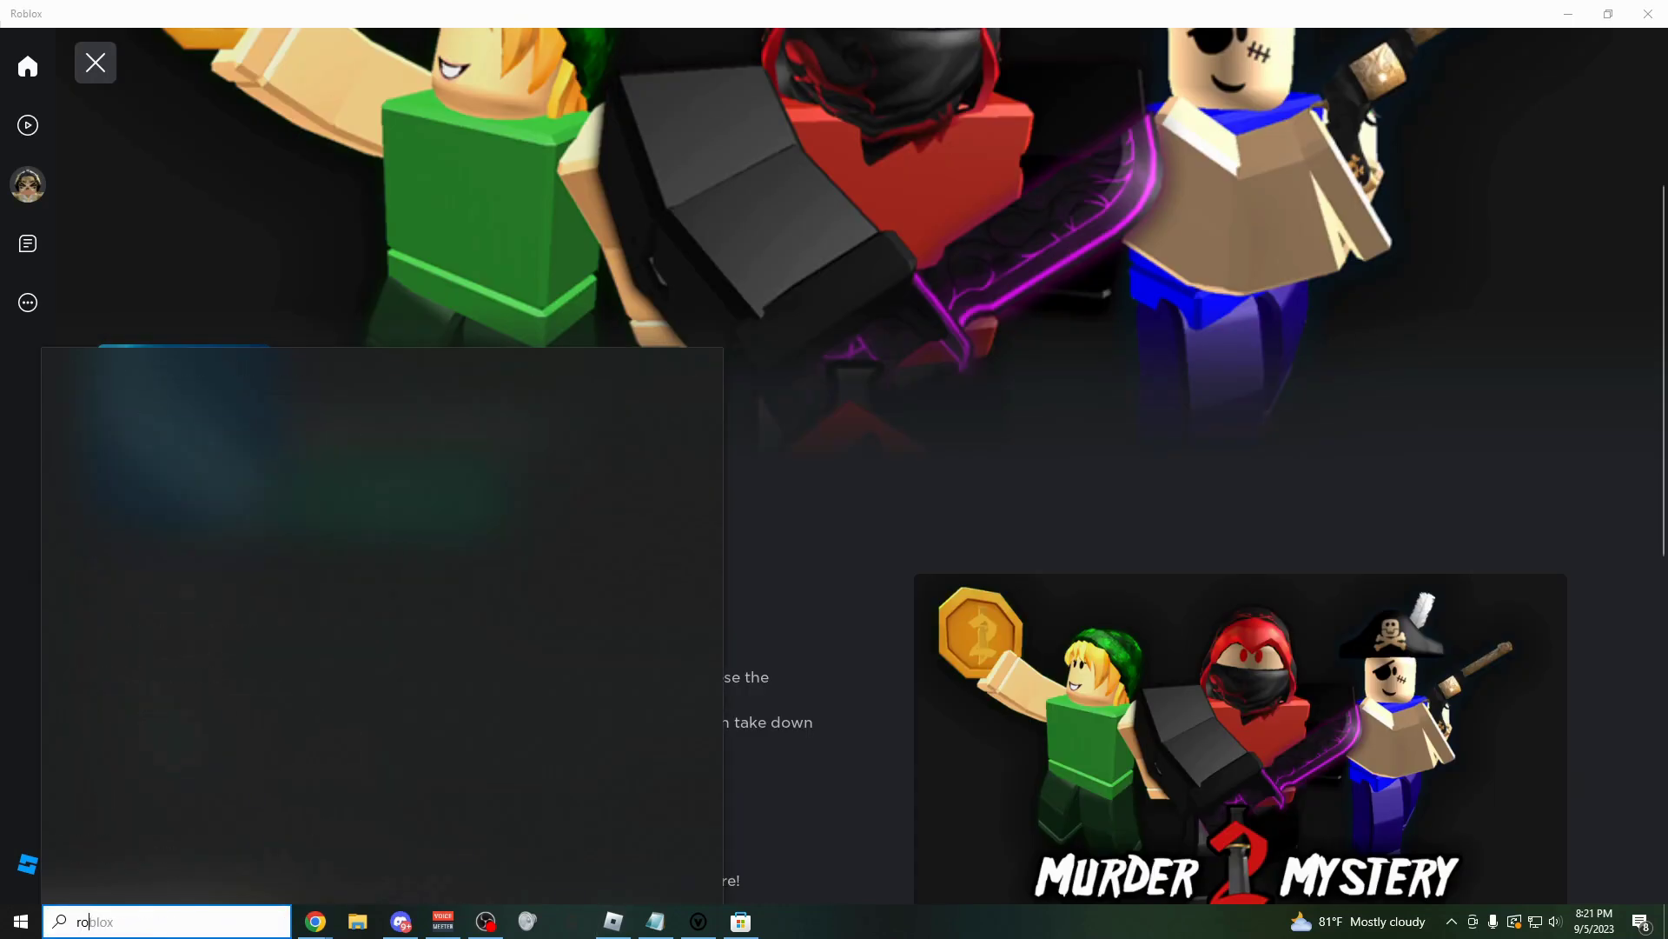
type("roblo")
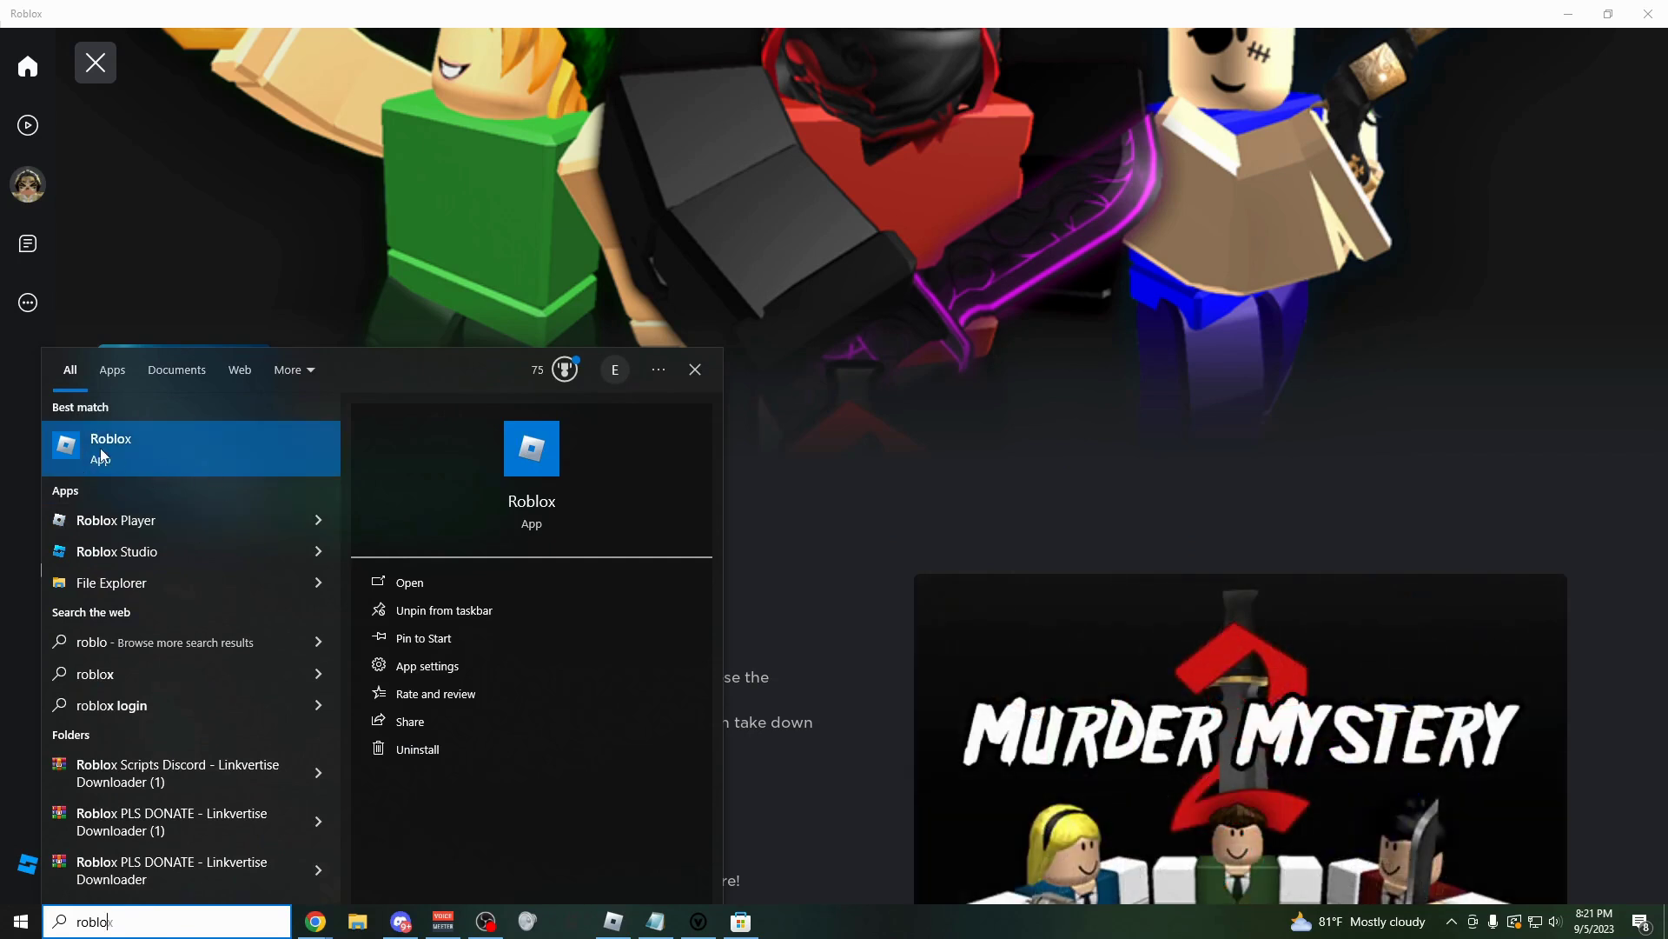
type("x")
left_click(299, 437)
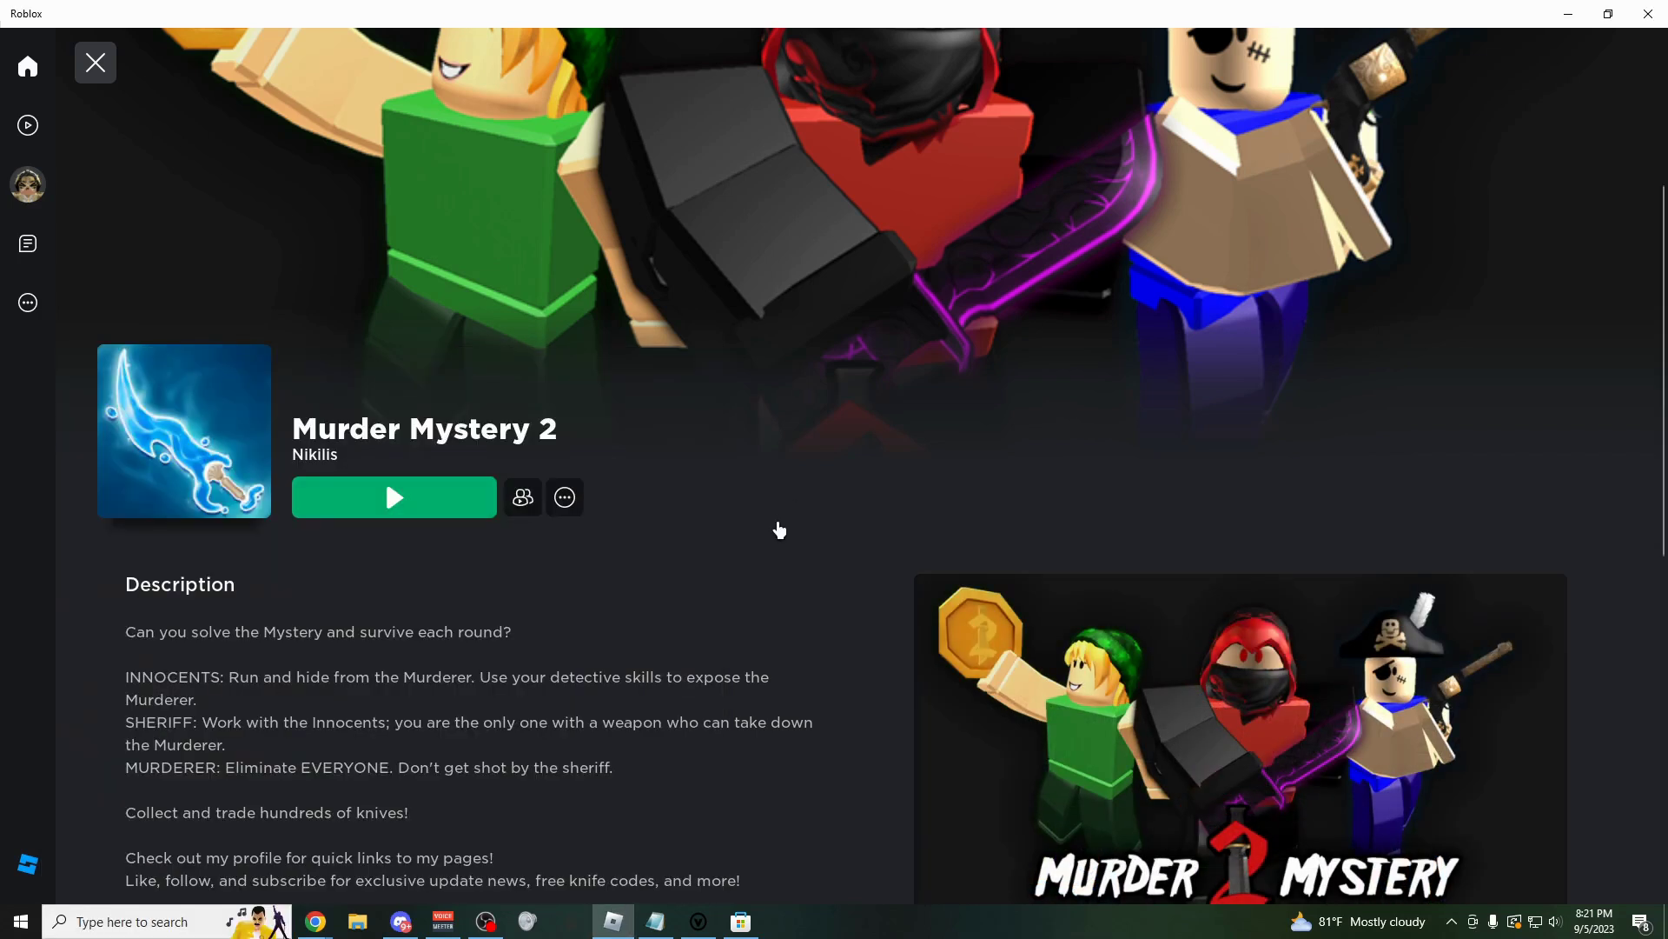
Delete the "3- Get the proper roblox version" line from the Notepad outline and minimize Notepad.
left_click(655, 921)
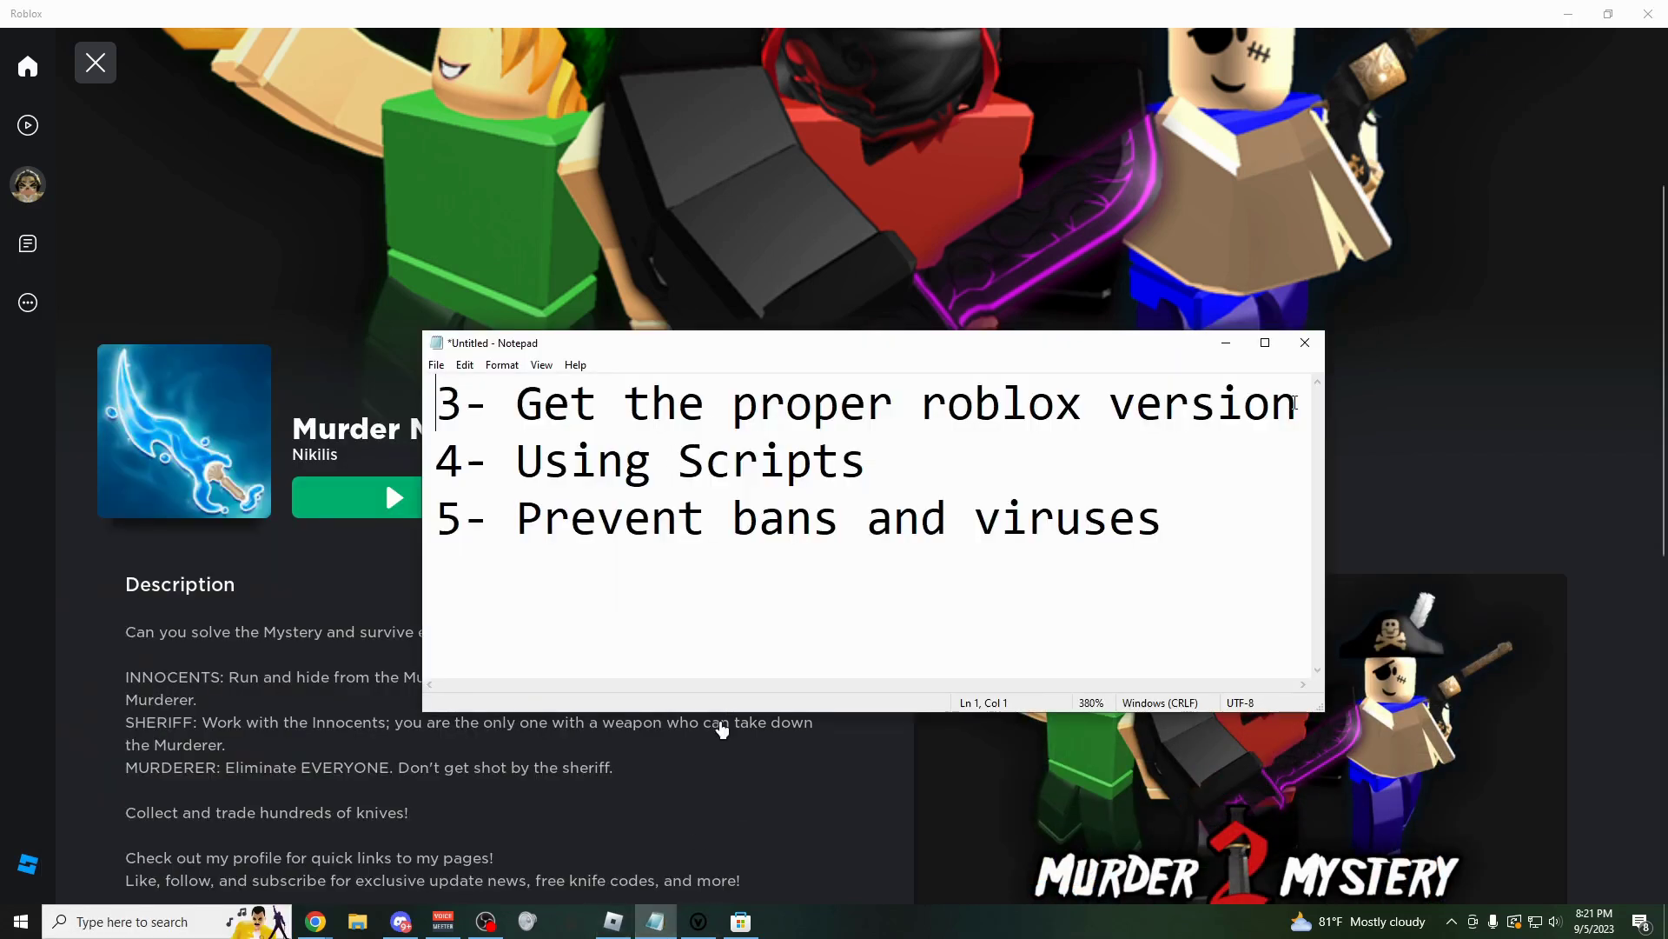
left_click_drag(1294, 402, 436, 402)
key("BackSpace")
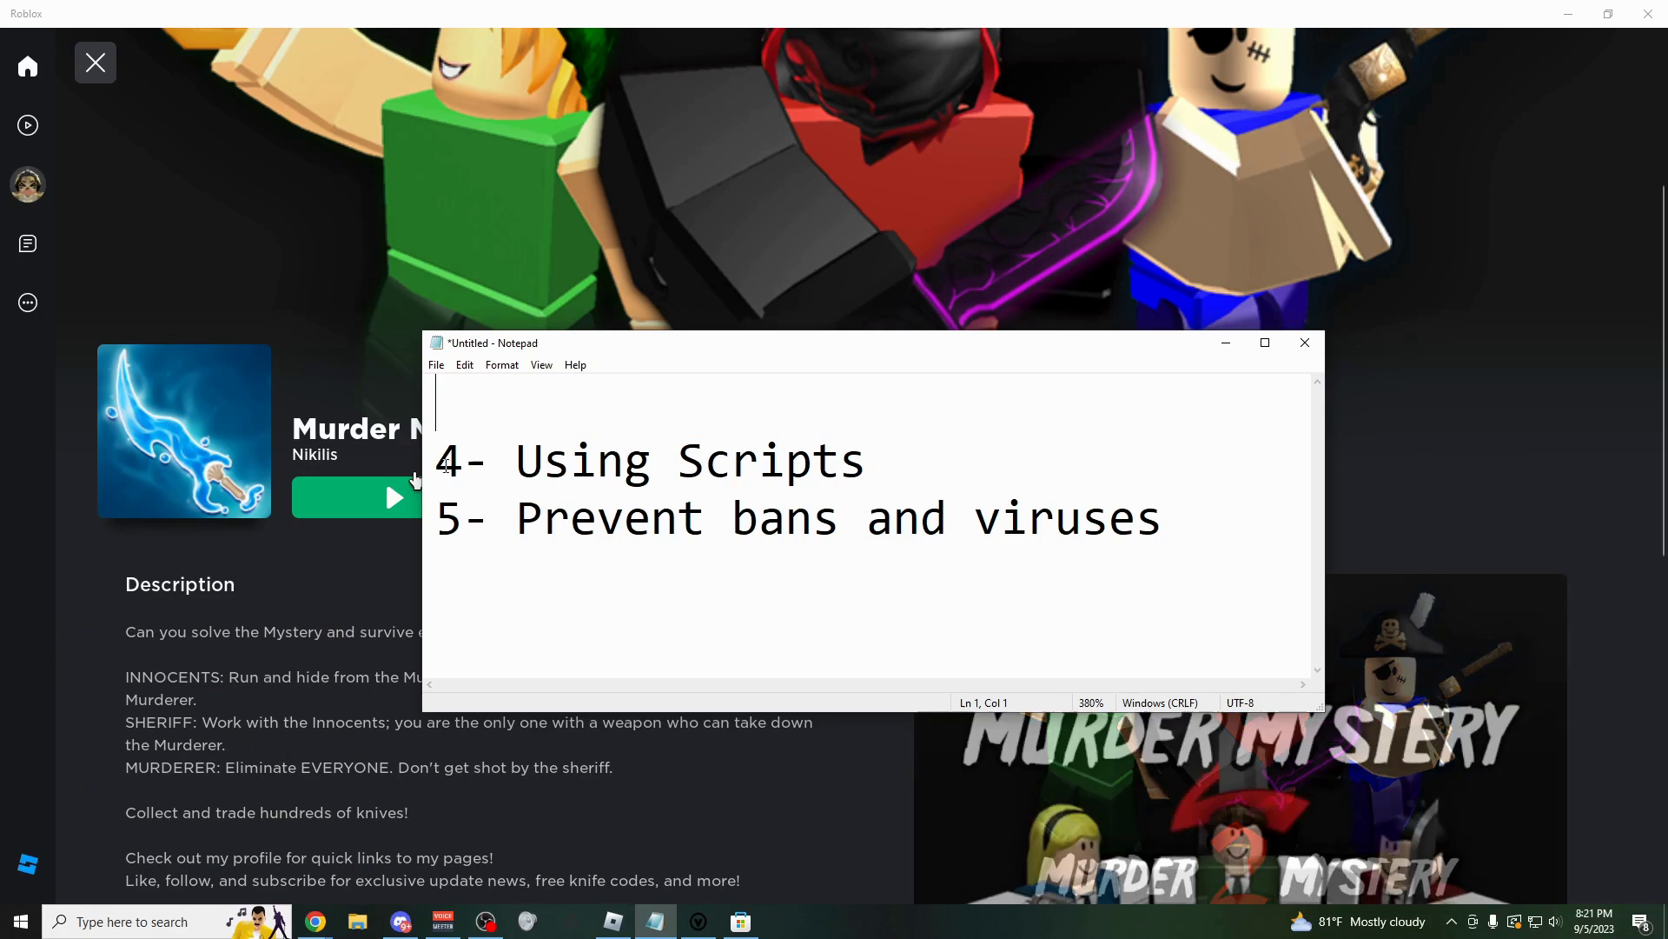
key("Delete")
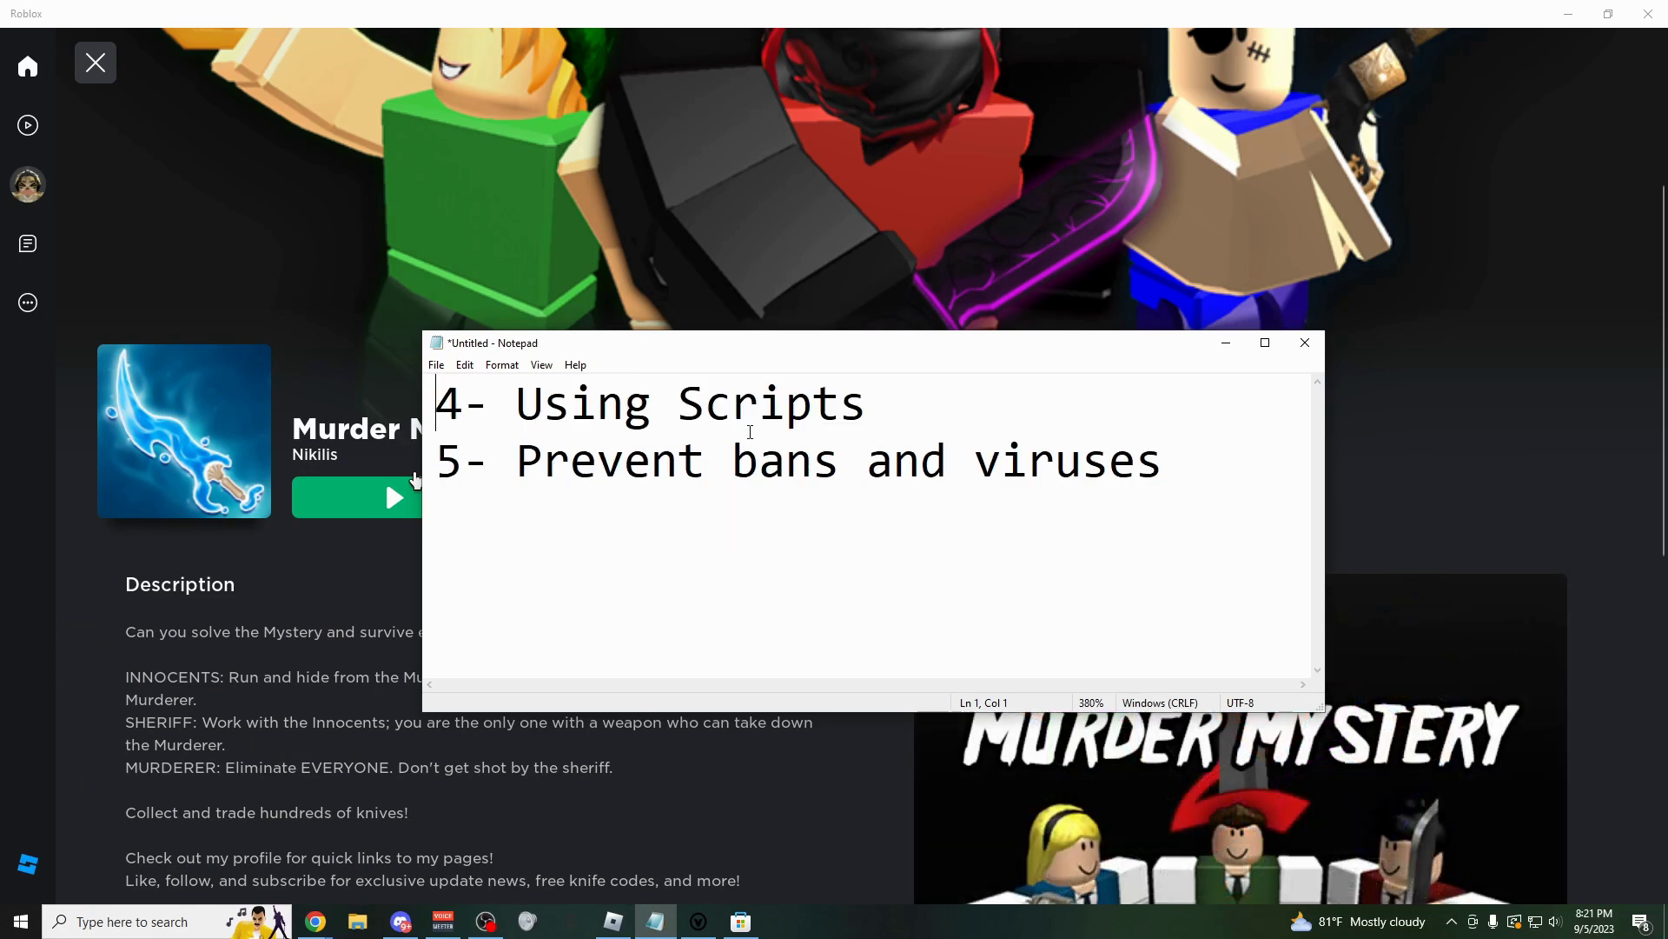
left_click(1225, 344)
Return Vega X to its executor view, inject it into Roblox, and minimize its window.
left_click(699, 921)
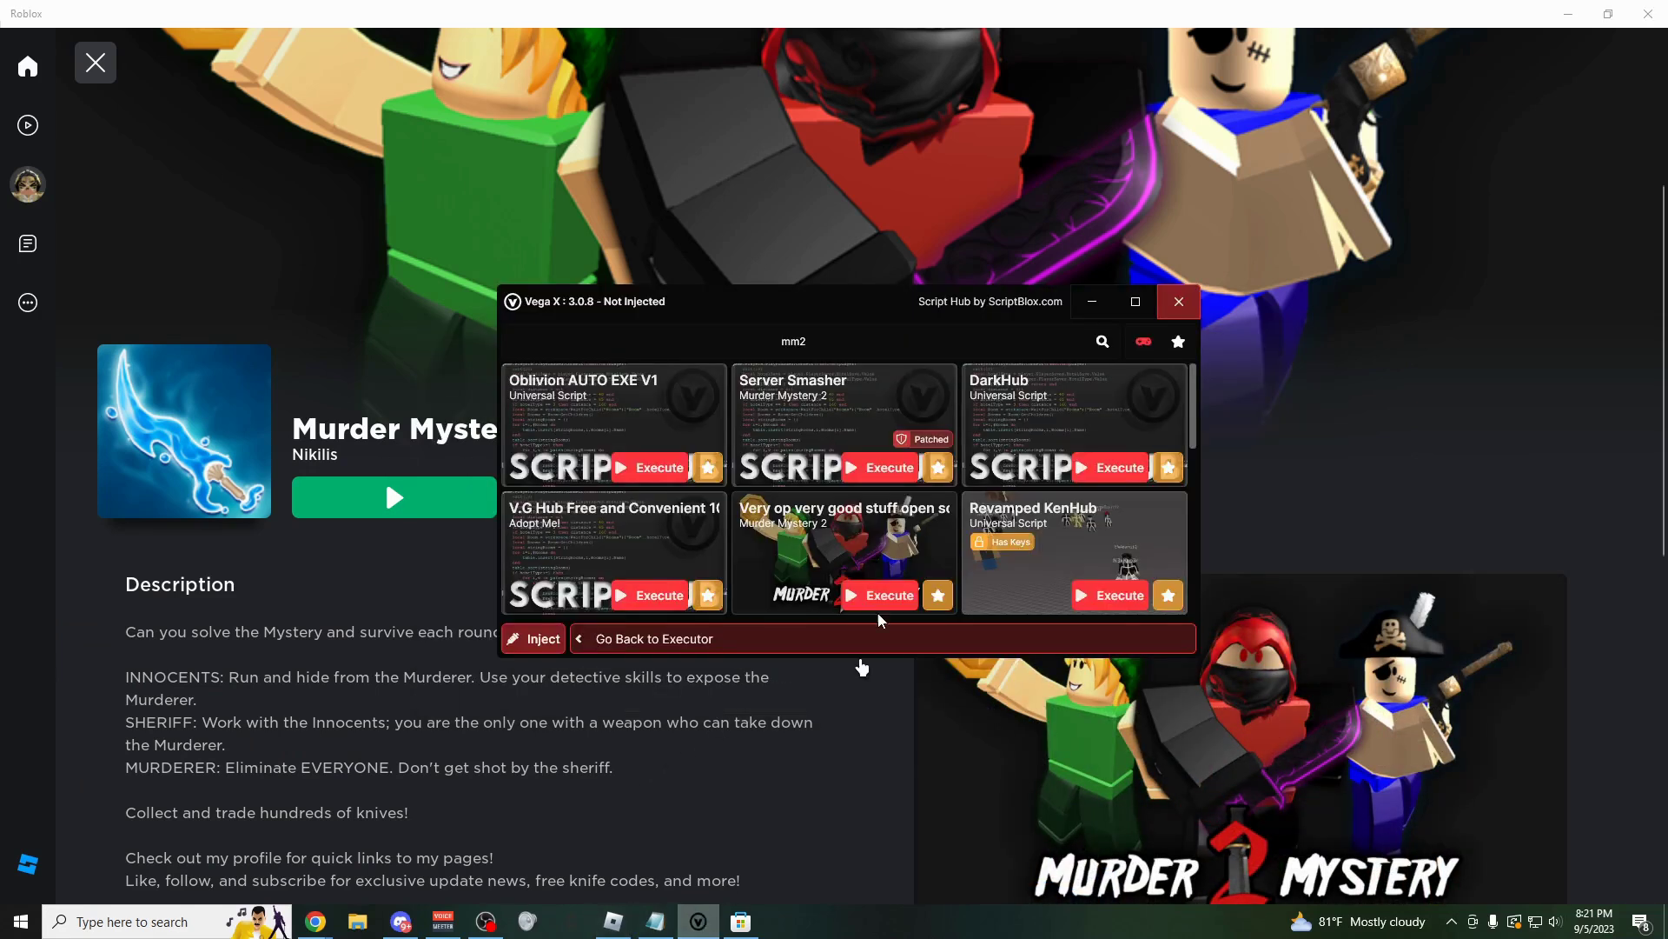
left_click(765, 638)
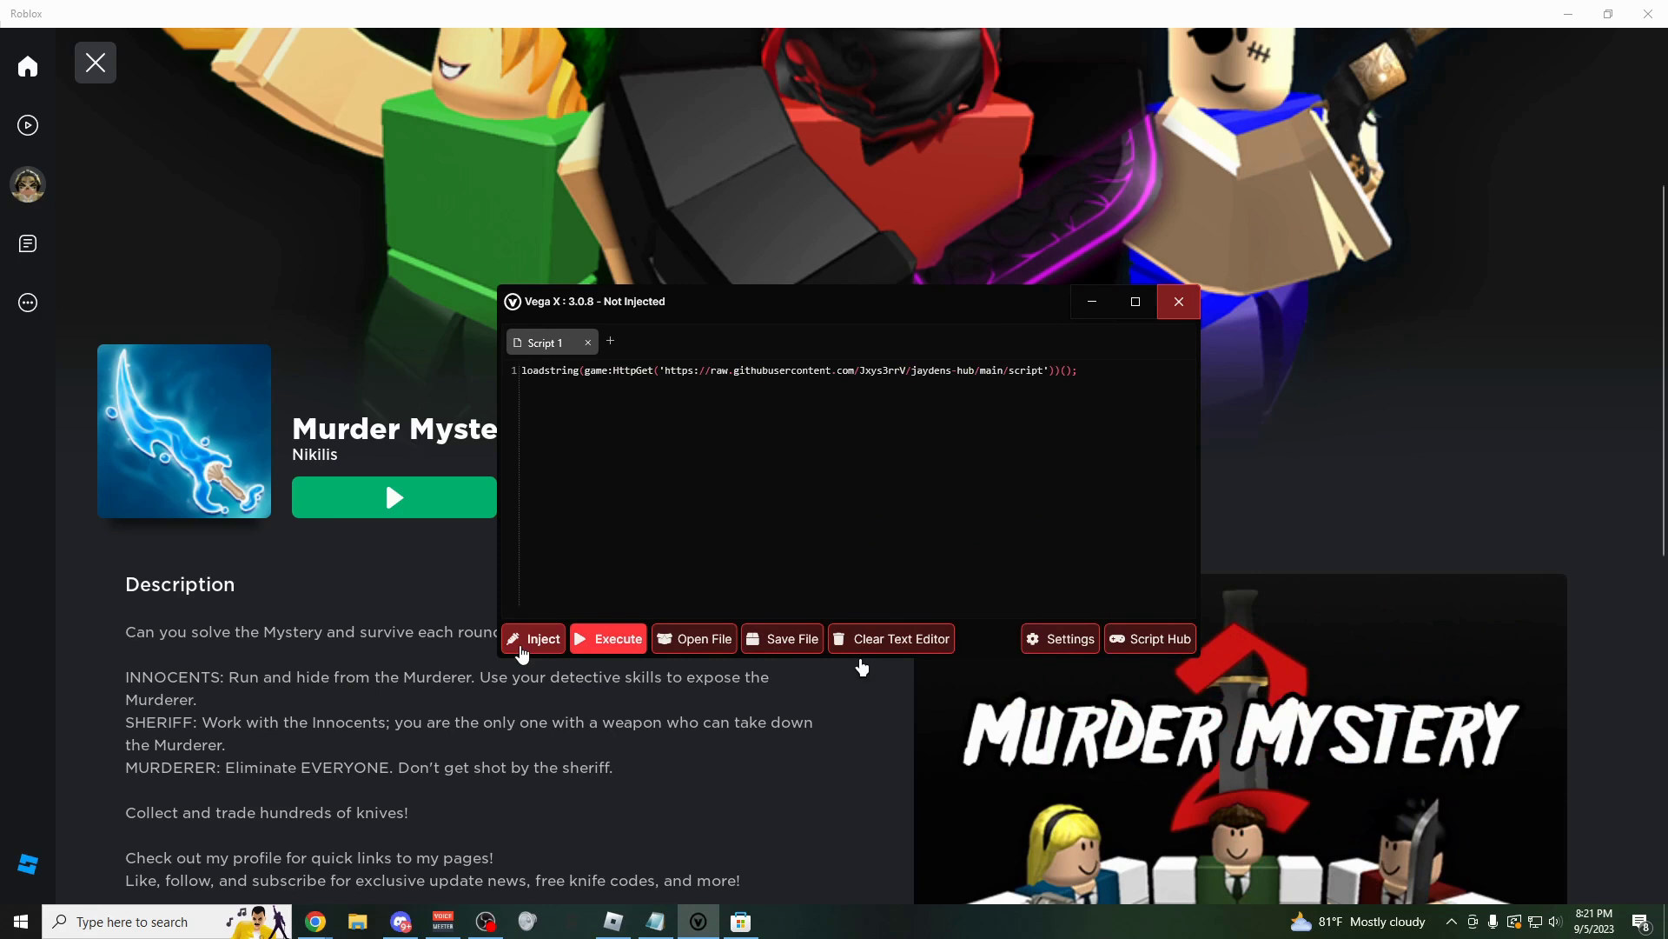
left_click(523, 650)
left_click_drag(614, 318, 647, 338)
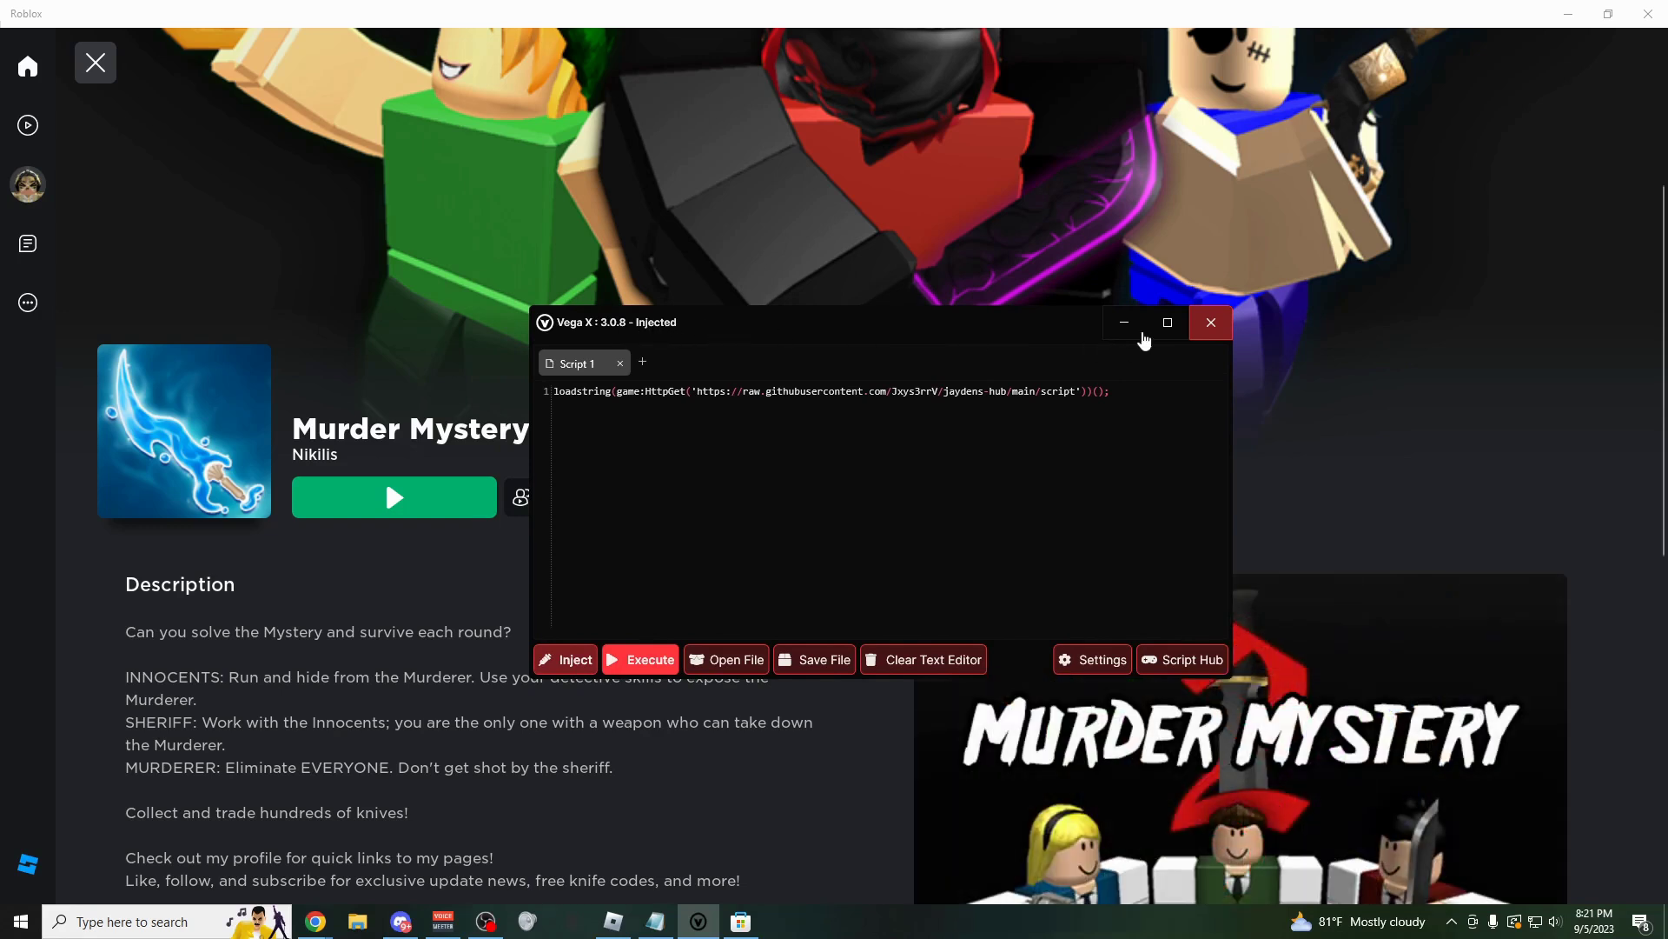
left_click(1125, 328)
Join Murder Mystery 2 and execute the Vynixu MM2 script from the mm2 results in Vega X's Script Hub.
left_click(404, 502)
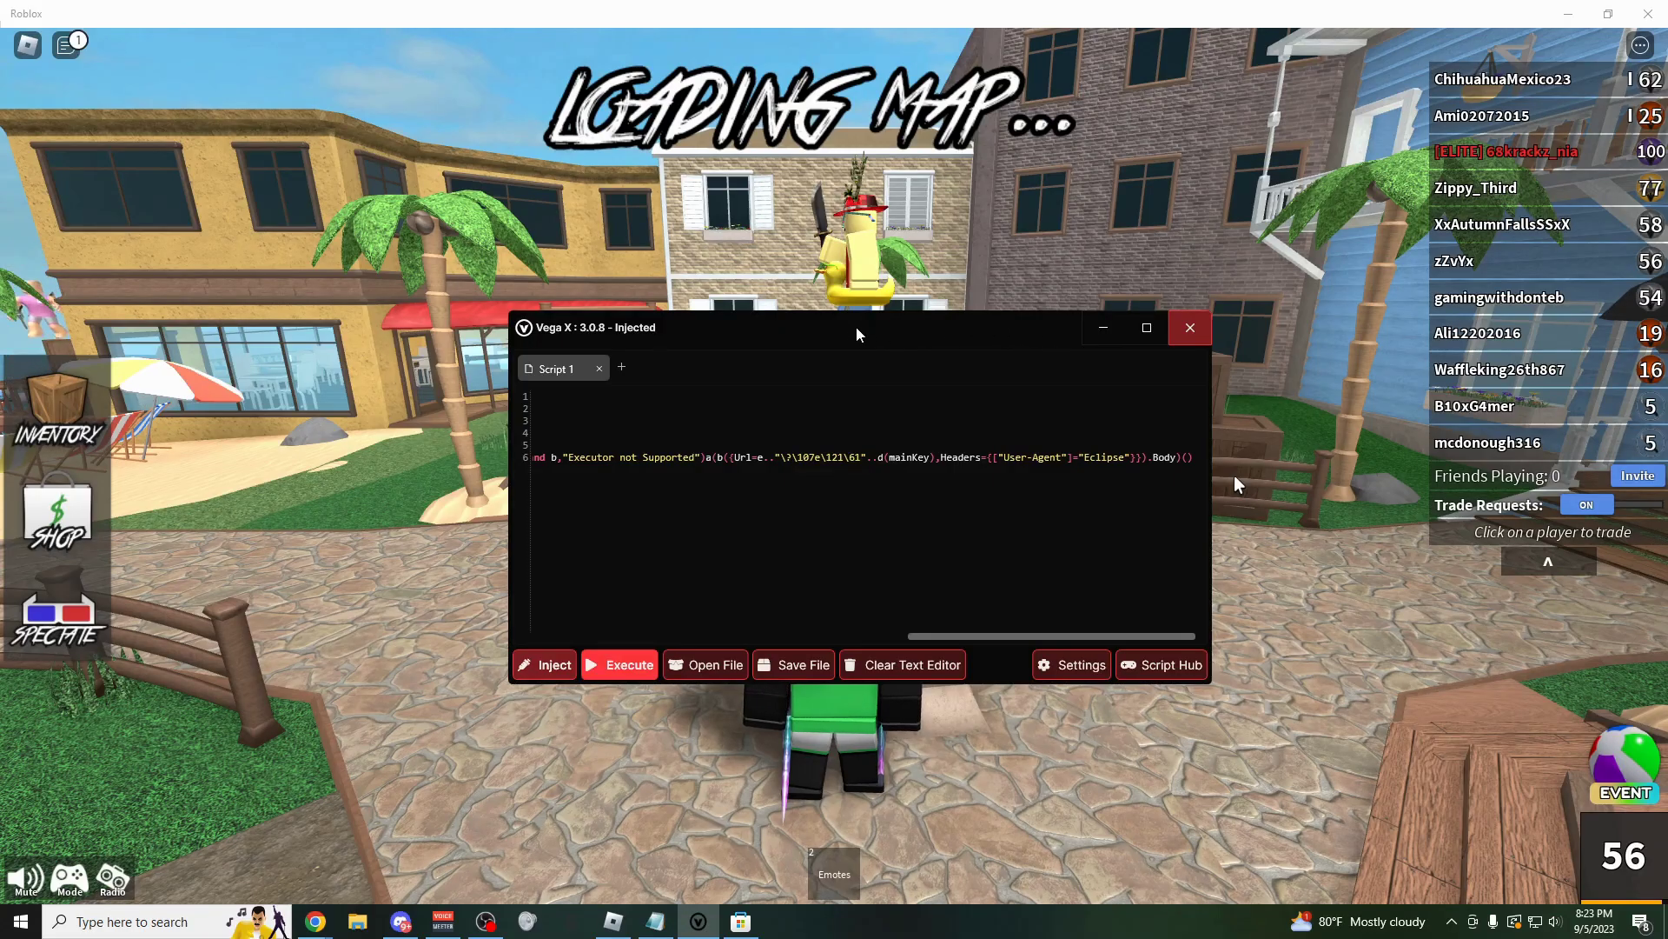
left_click(1167, 671)
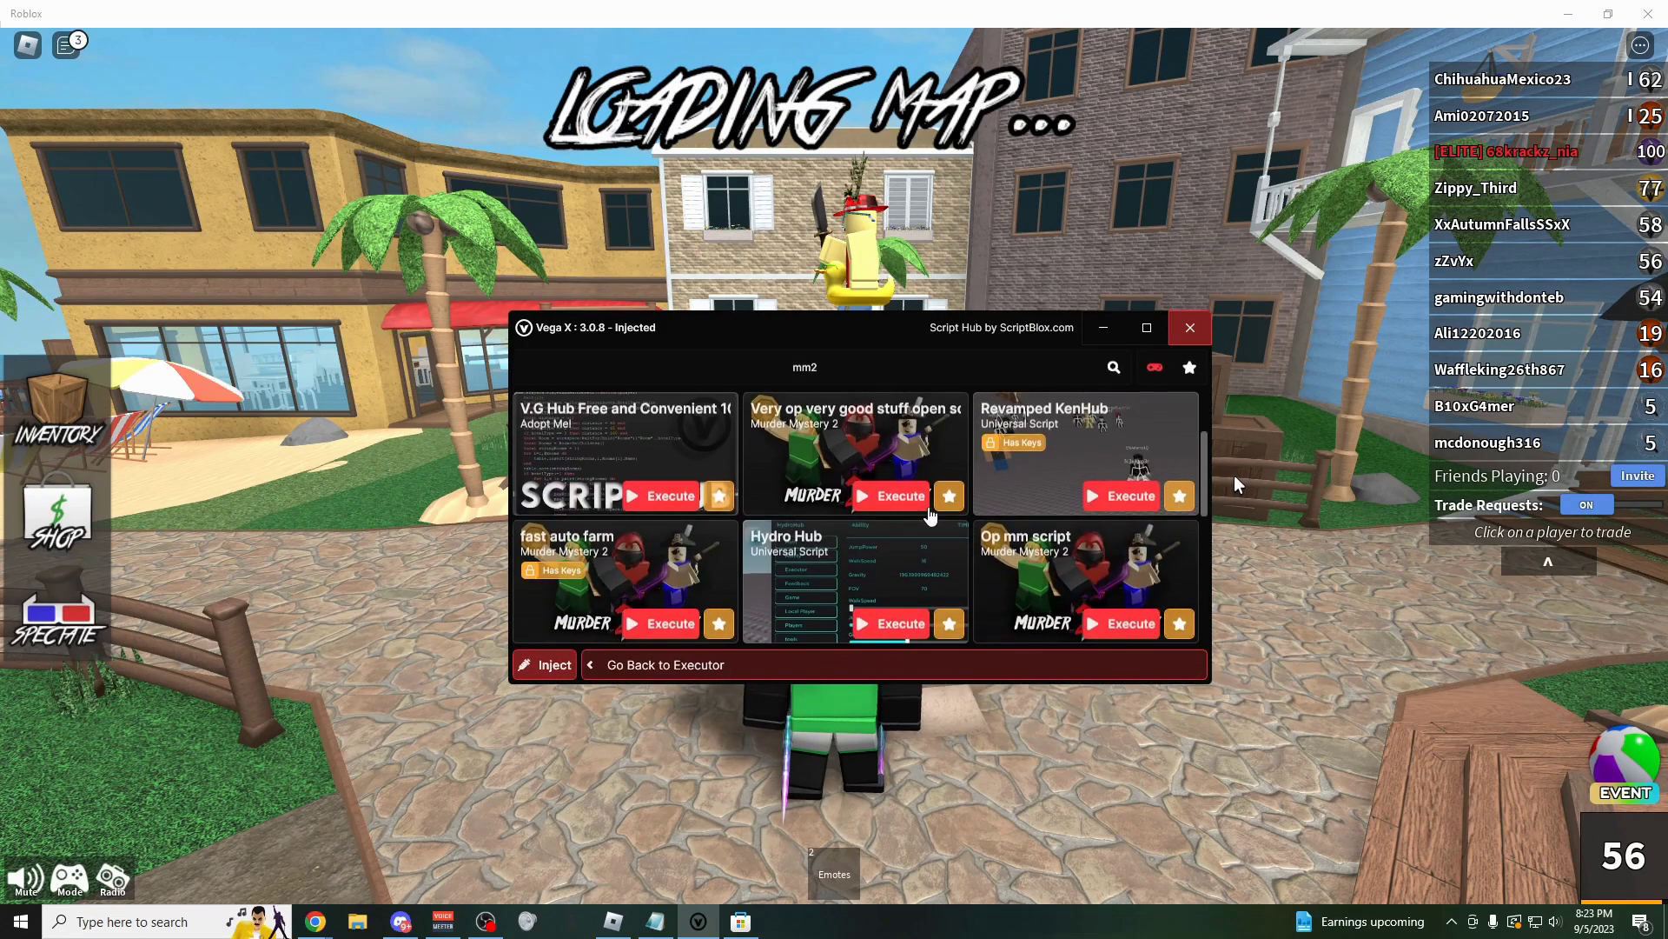
scroll(928, 513, "down", 6)
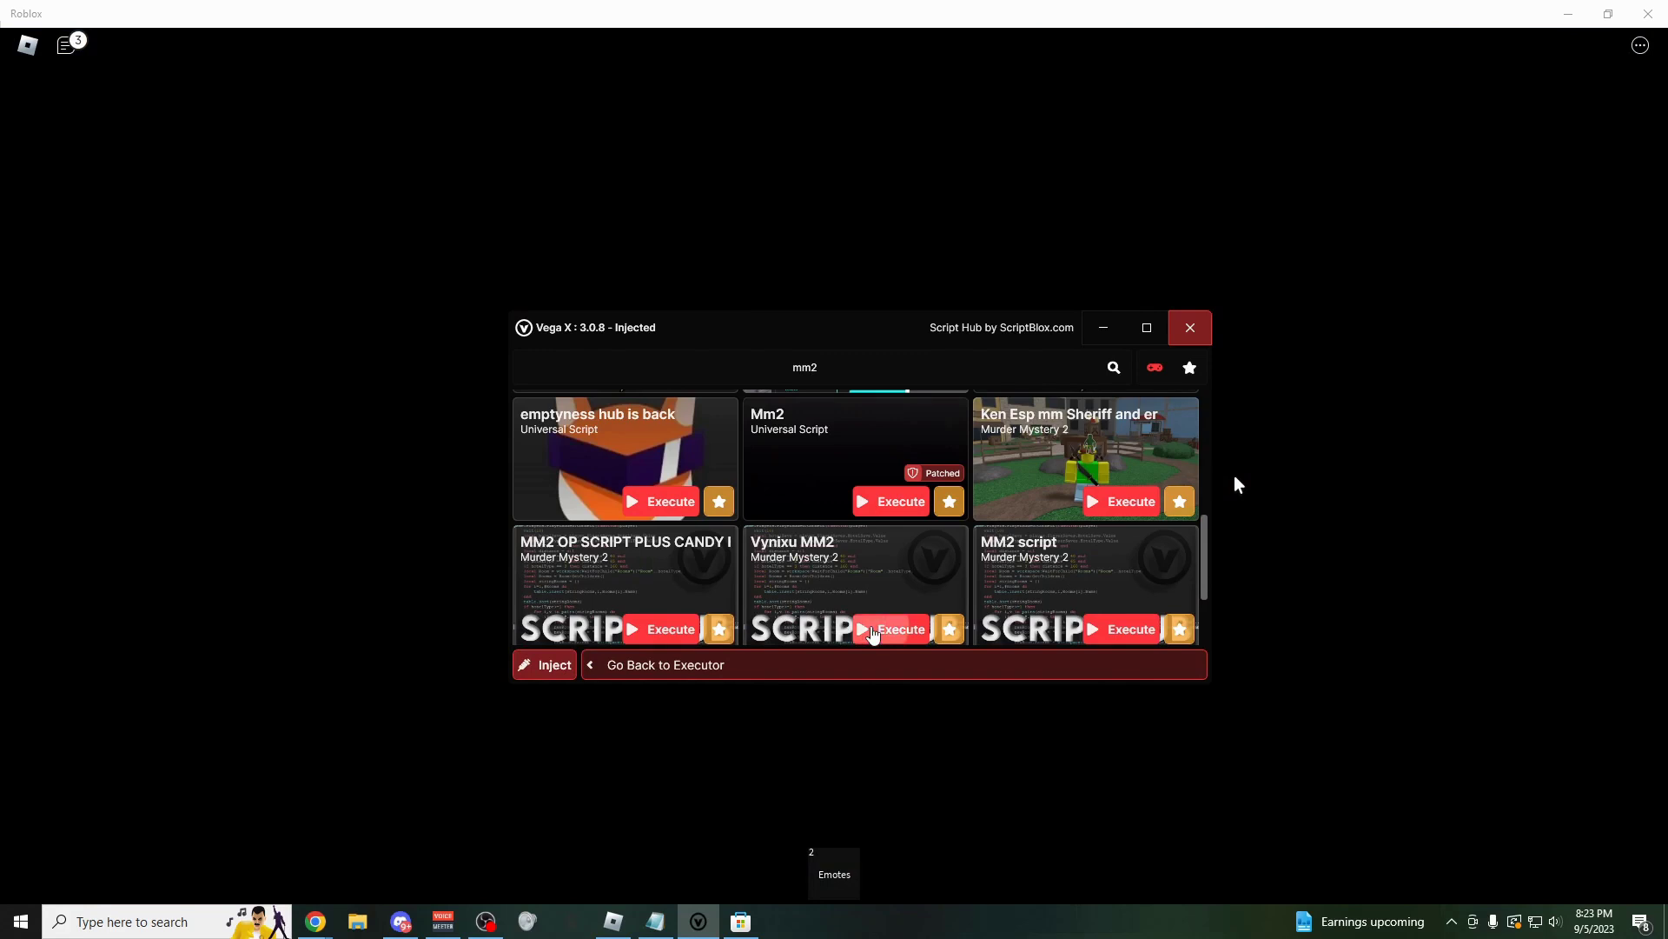
left_click(873, 631)
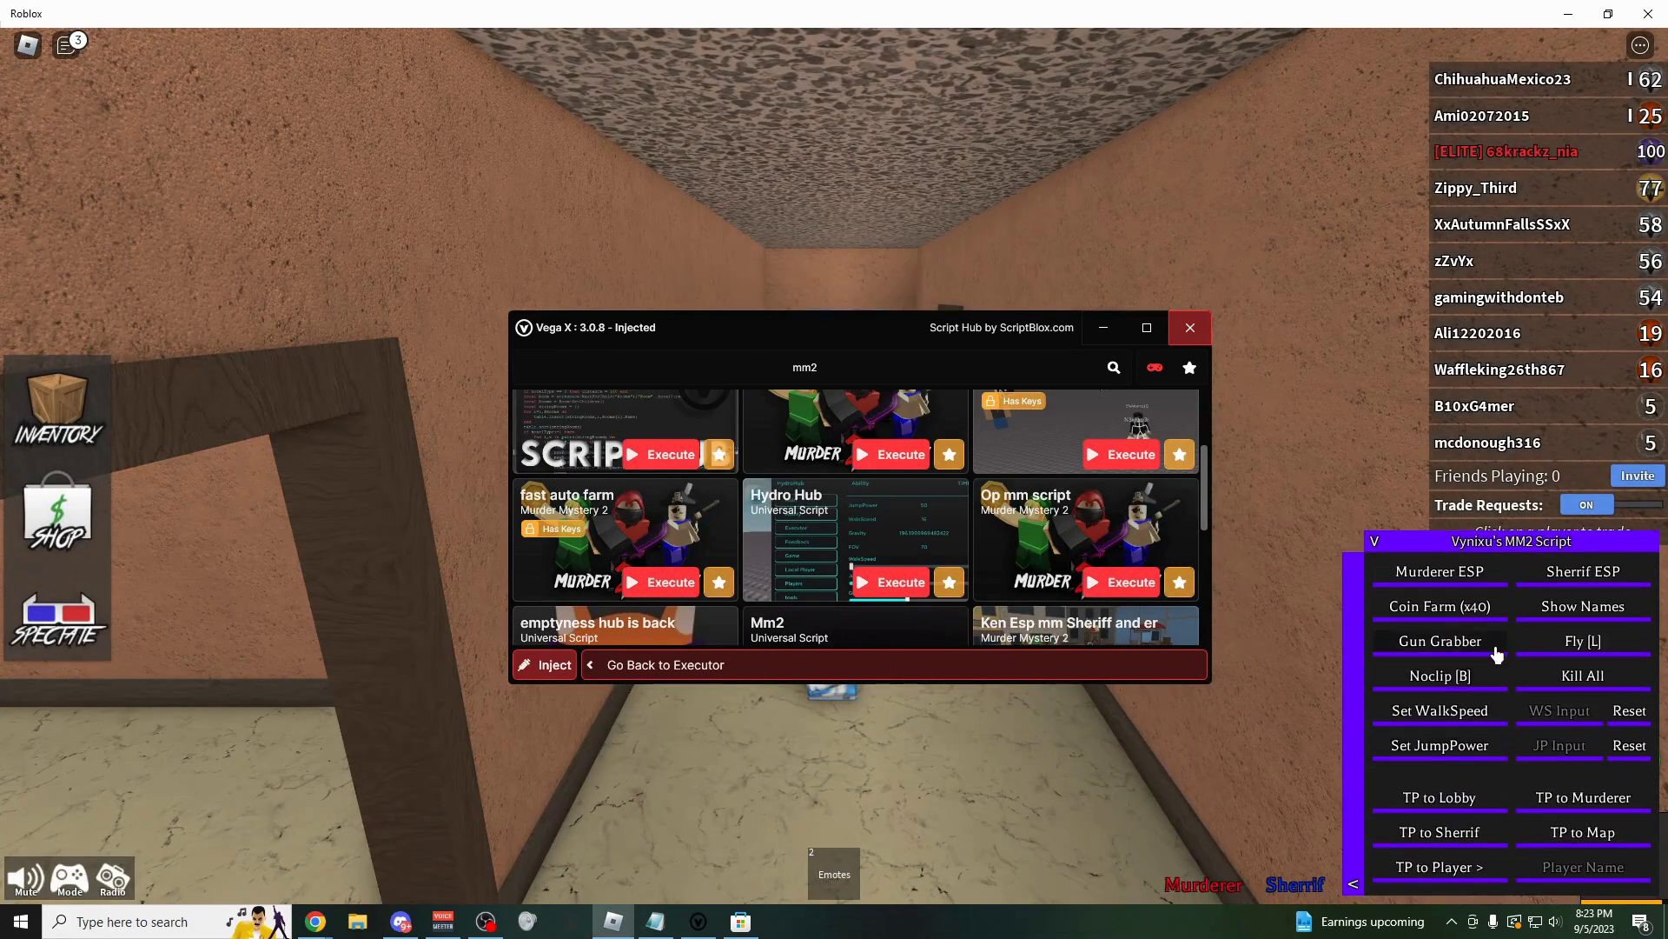
Execute the Hydro Hub script, run the Eclipse Hub script from the Vega X executor, and minimize Vega X.
left_click(902, 584)
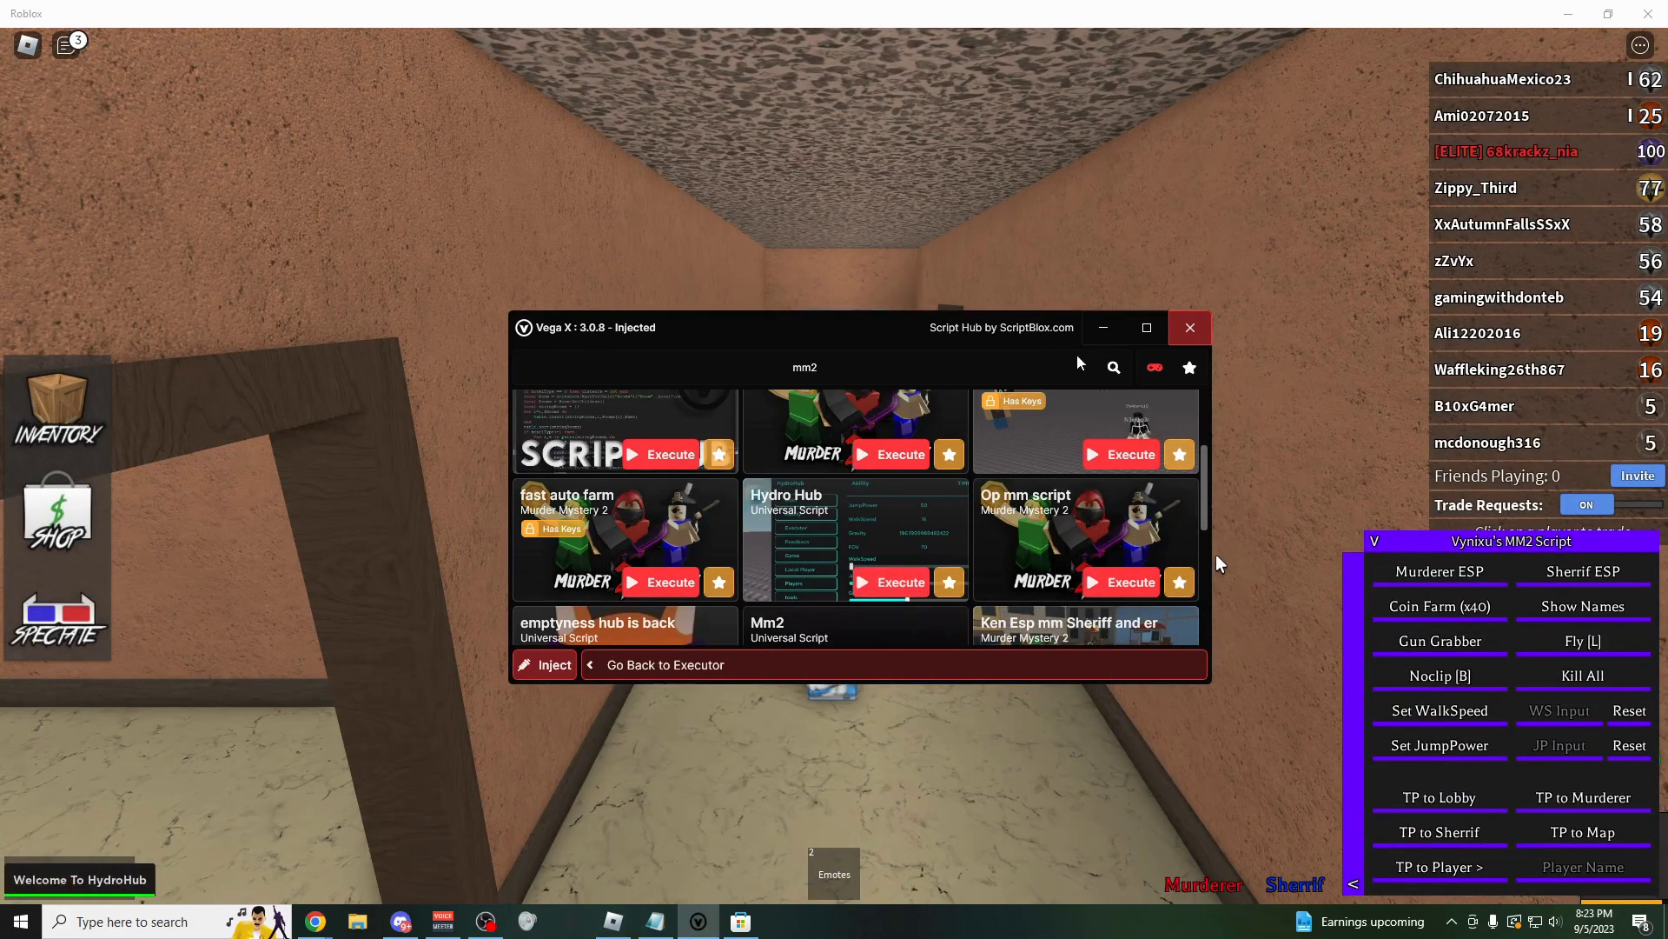
left_click(790, 663)
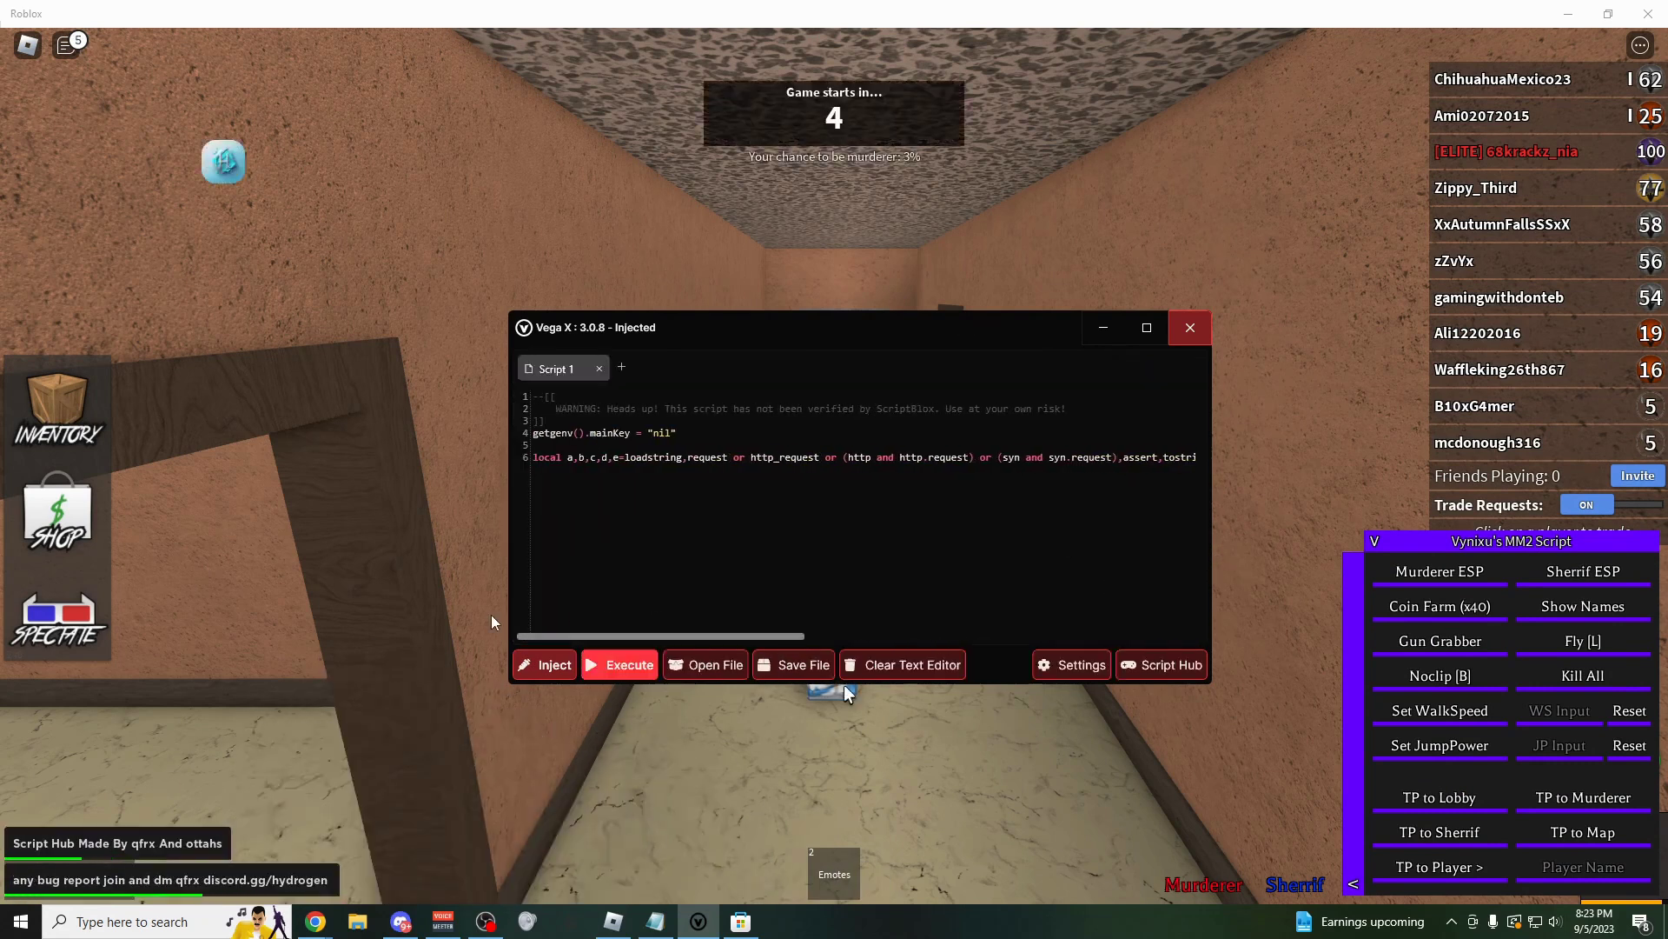
left_click_drag(650, 636, 885, 596)
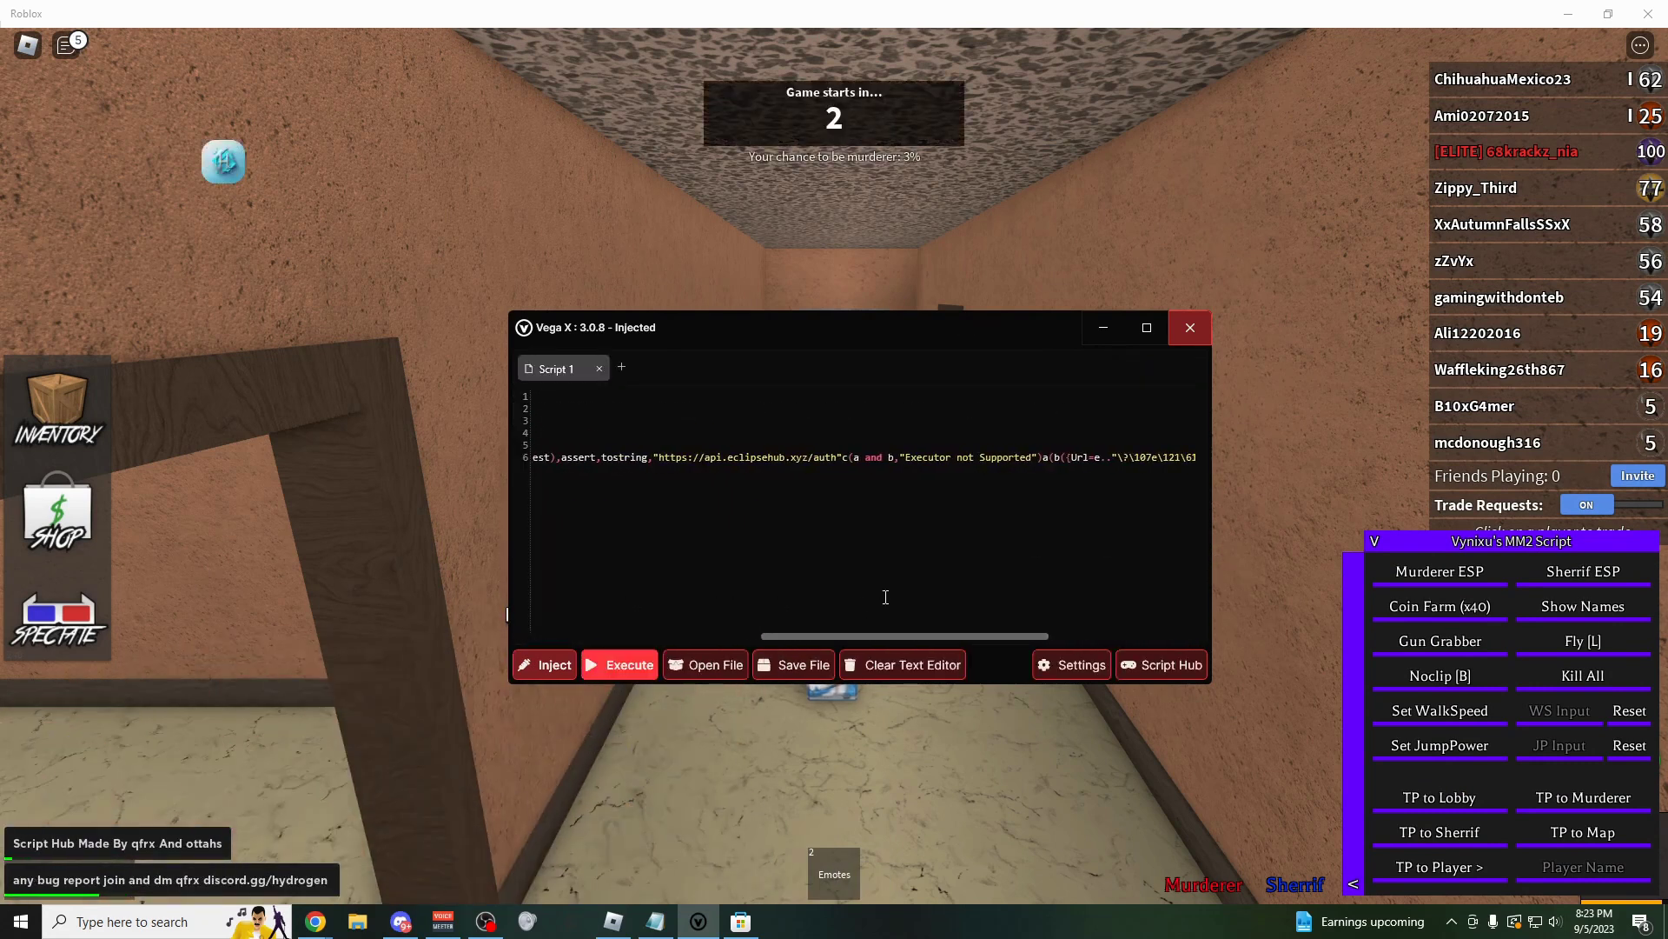
left_click(1103, 328)
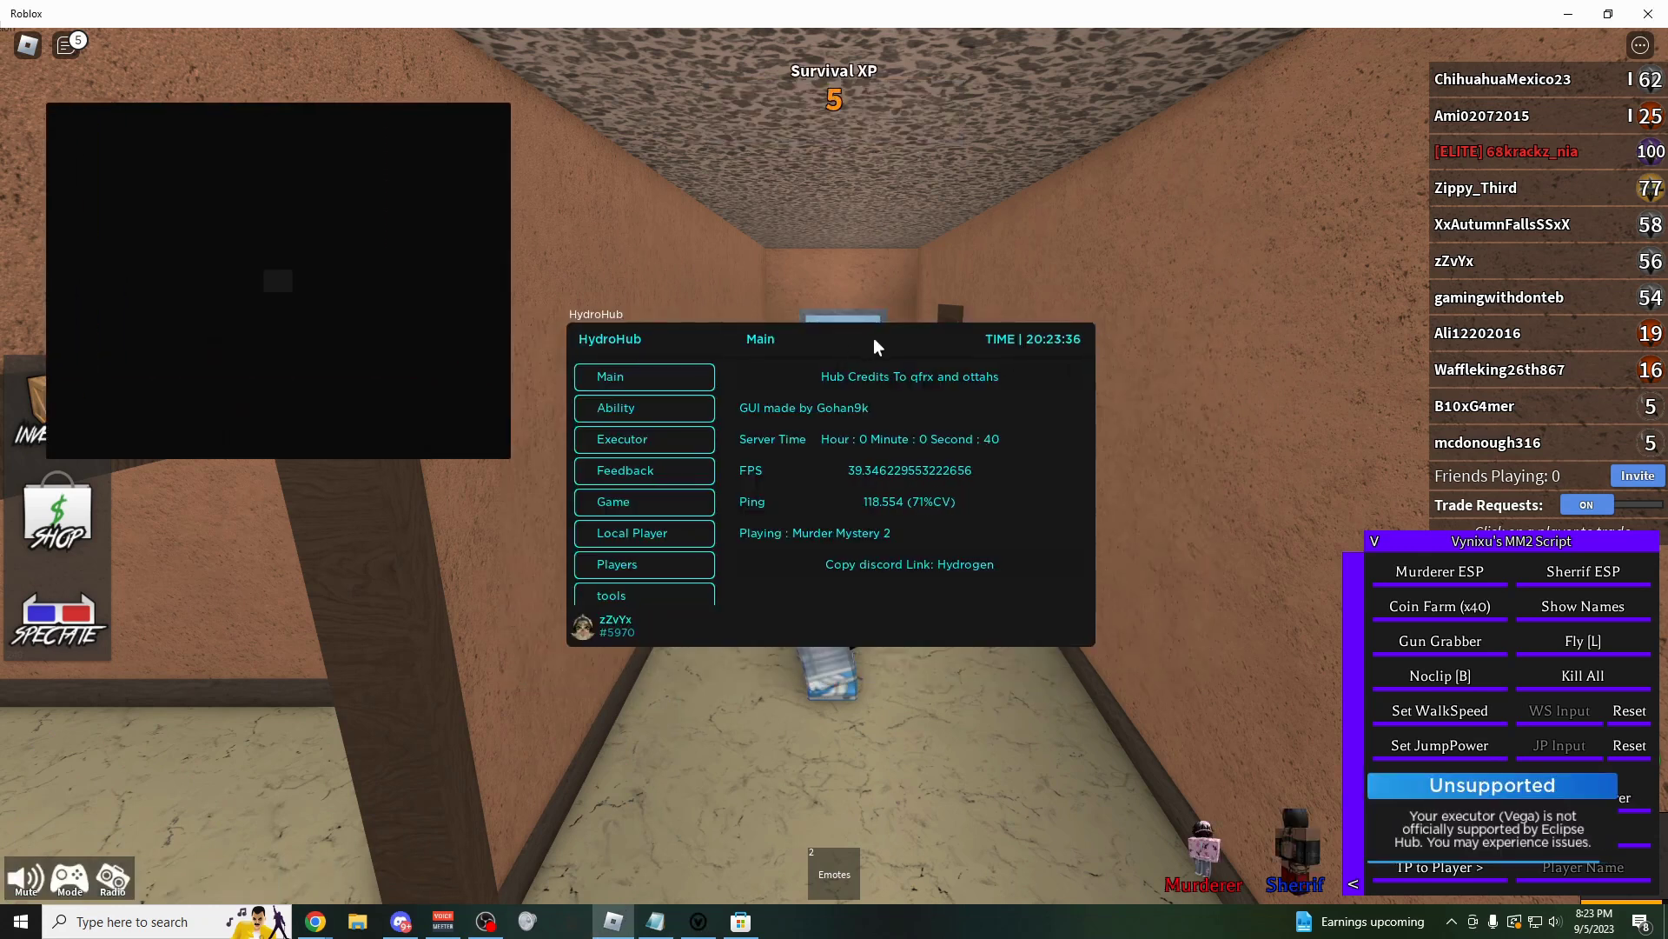
Move the HydroHub window below the Eclipse Hub window, and collapse Vynixu's MM2 Script panel and the player list.
left_click_drag(873, 337, 369, 595)
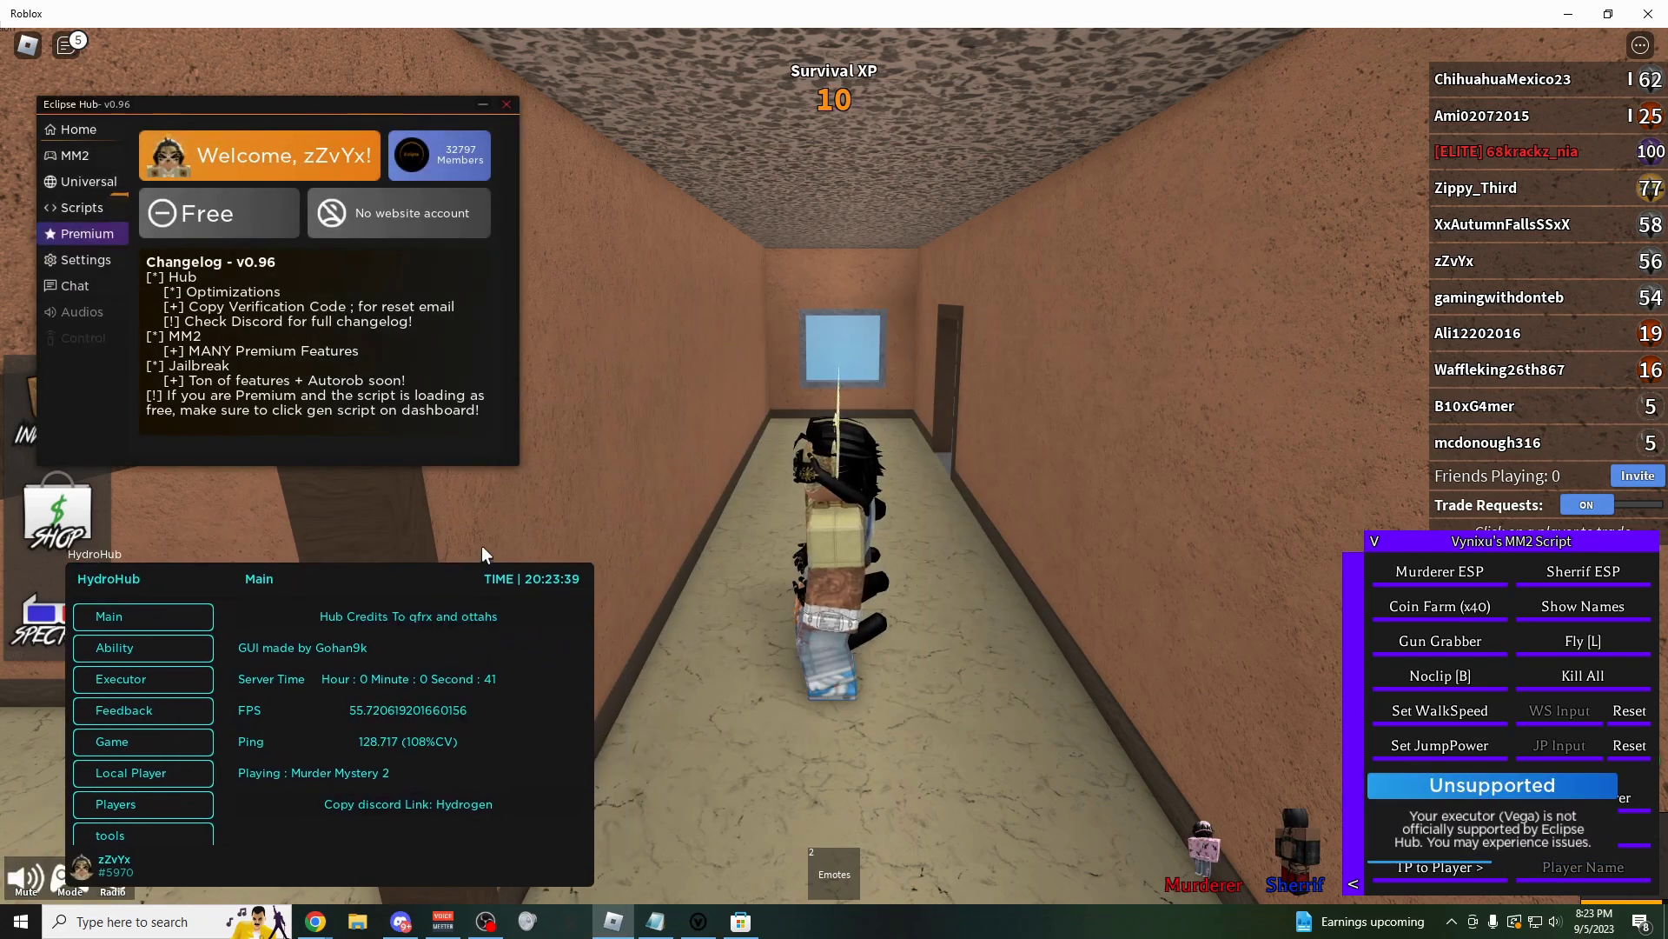
left_click(1374, 541)
left_click(1506, 571)
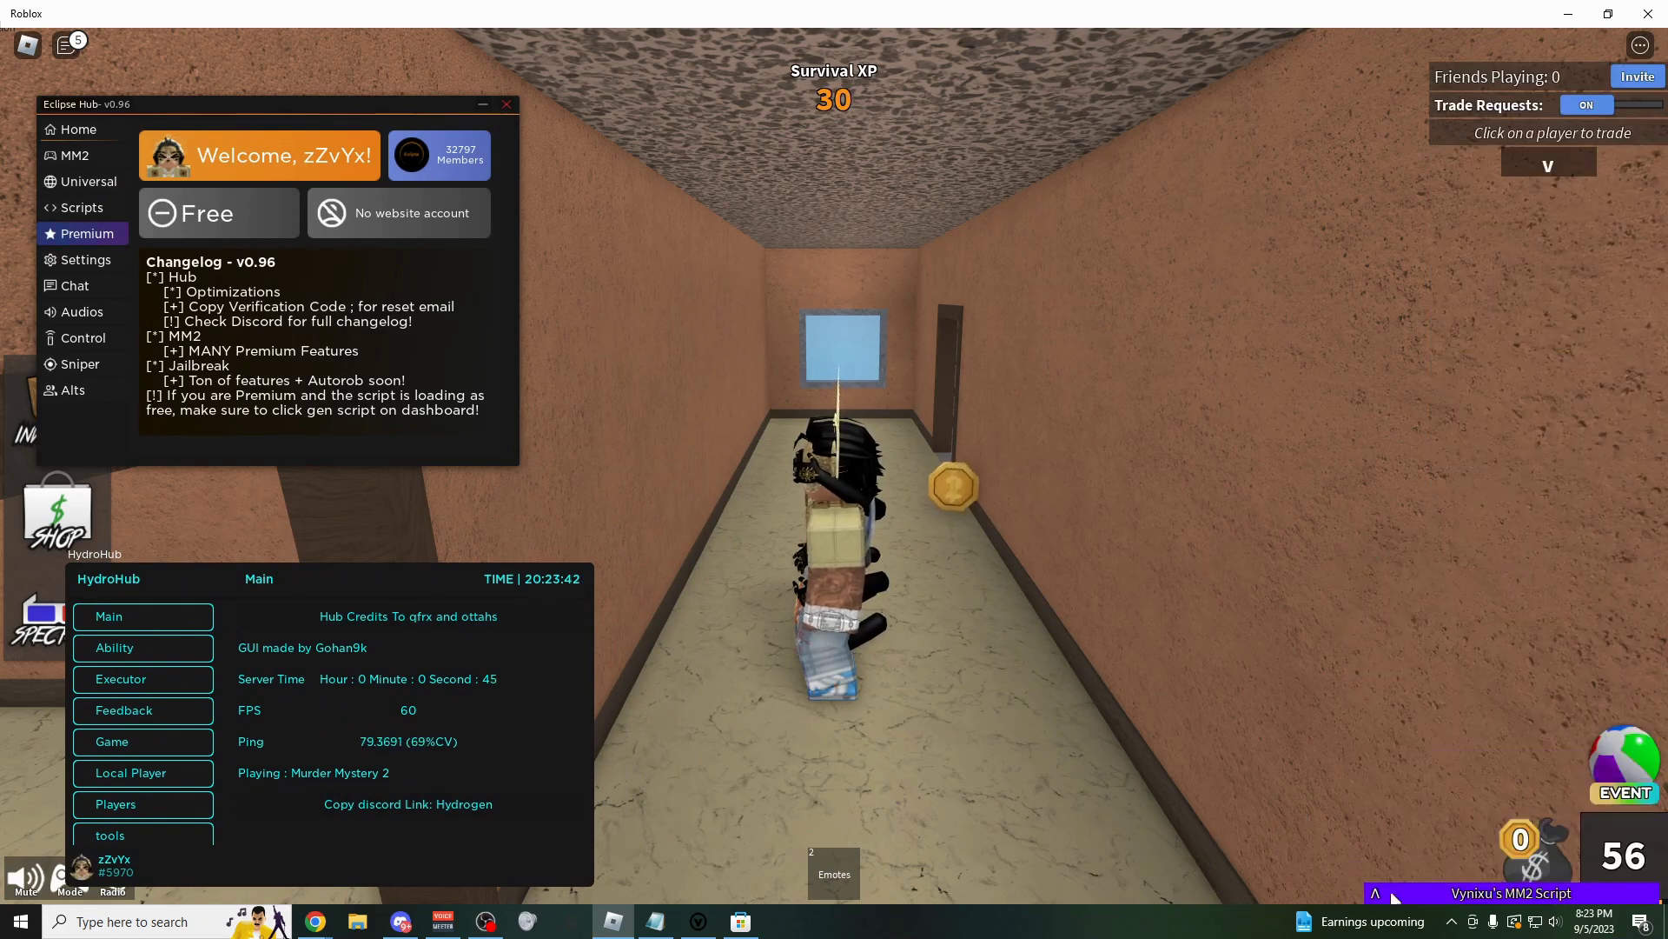
Expand Vynixu's MM2 Script panel, and show Eclipse Hub's MM2 page with its window placed above that panel.
left_click(1376, 890)
left_click(76, 156)
left_click_drag(213, 105, 1359, 44)
Execute Infinite Yield Admin Commands from the favorites in Vega X's Script Hub, and put the Vega X window away.
left_click(698, 921)
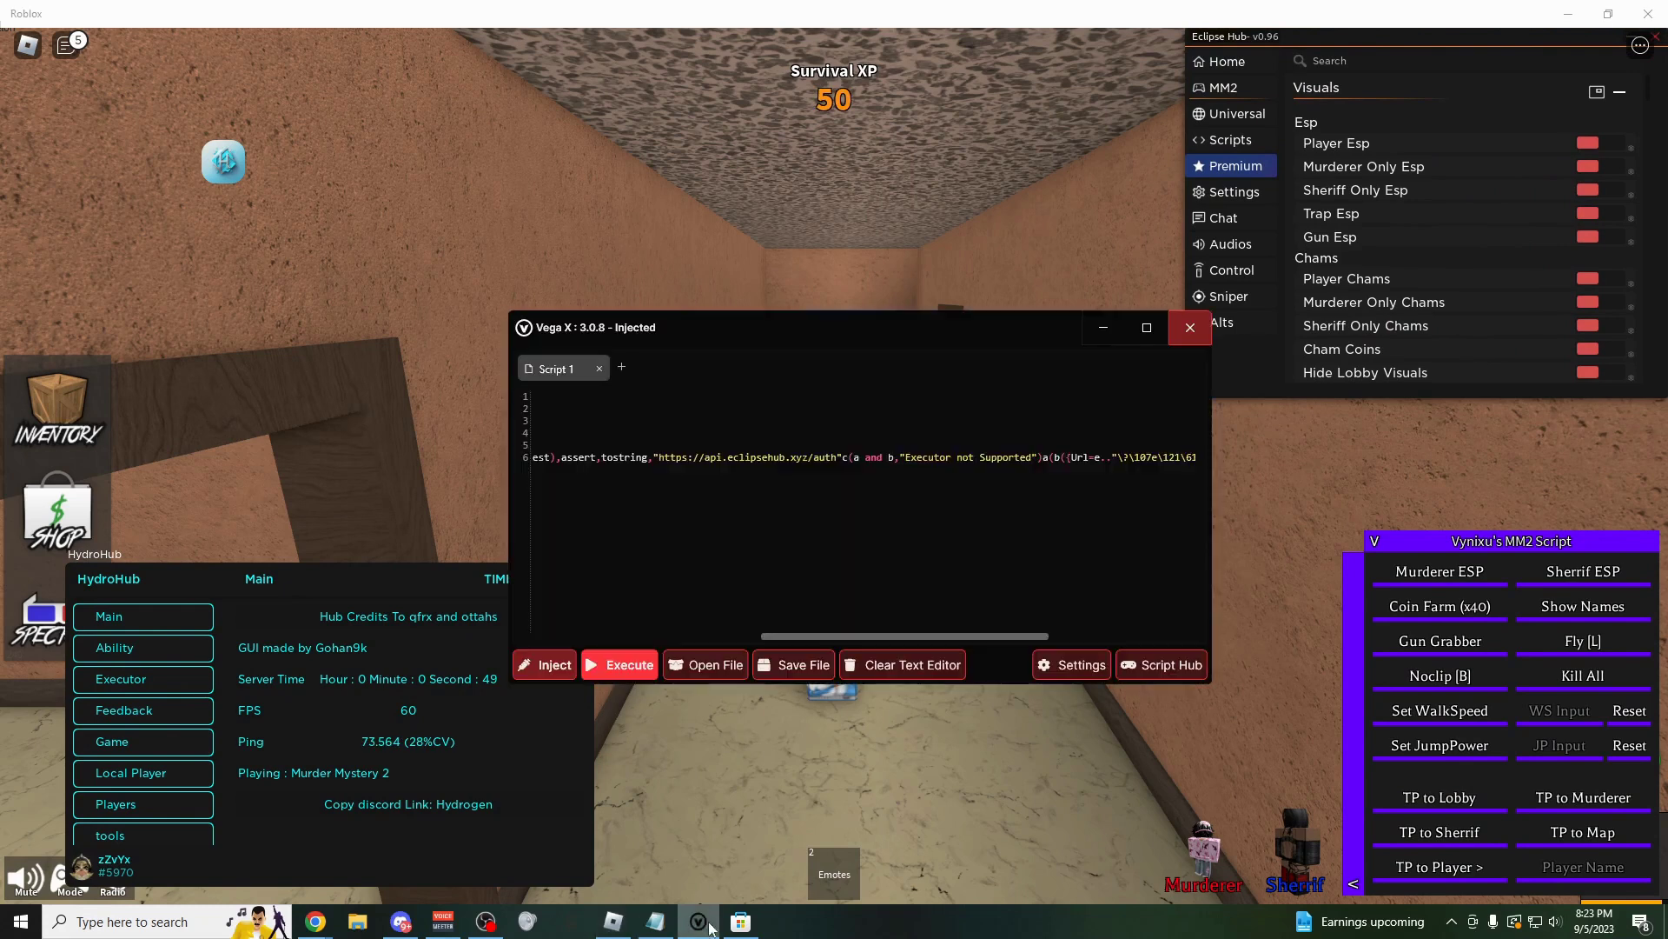
left_click(1162, 665)
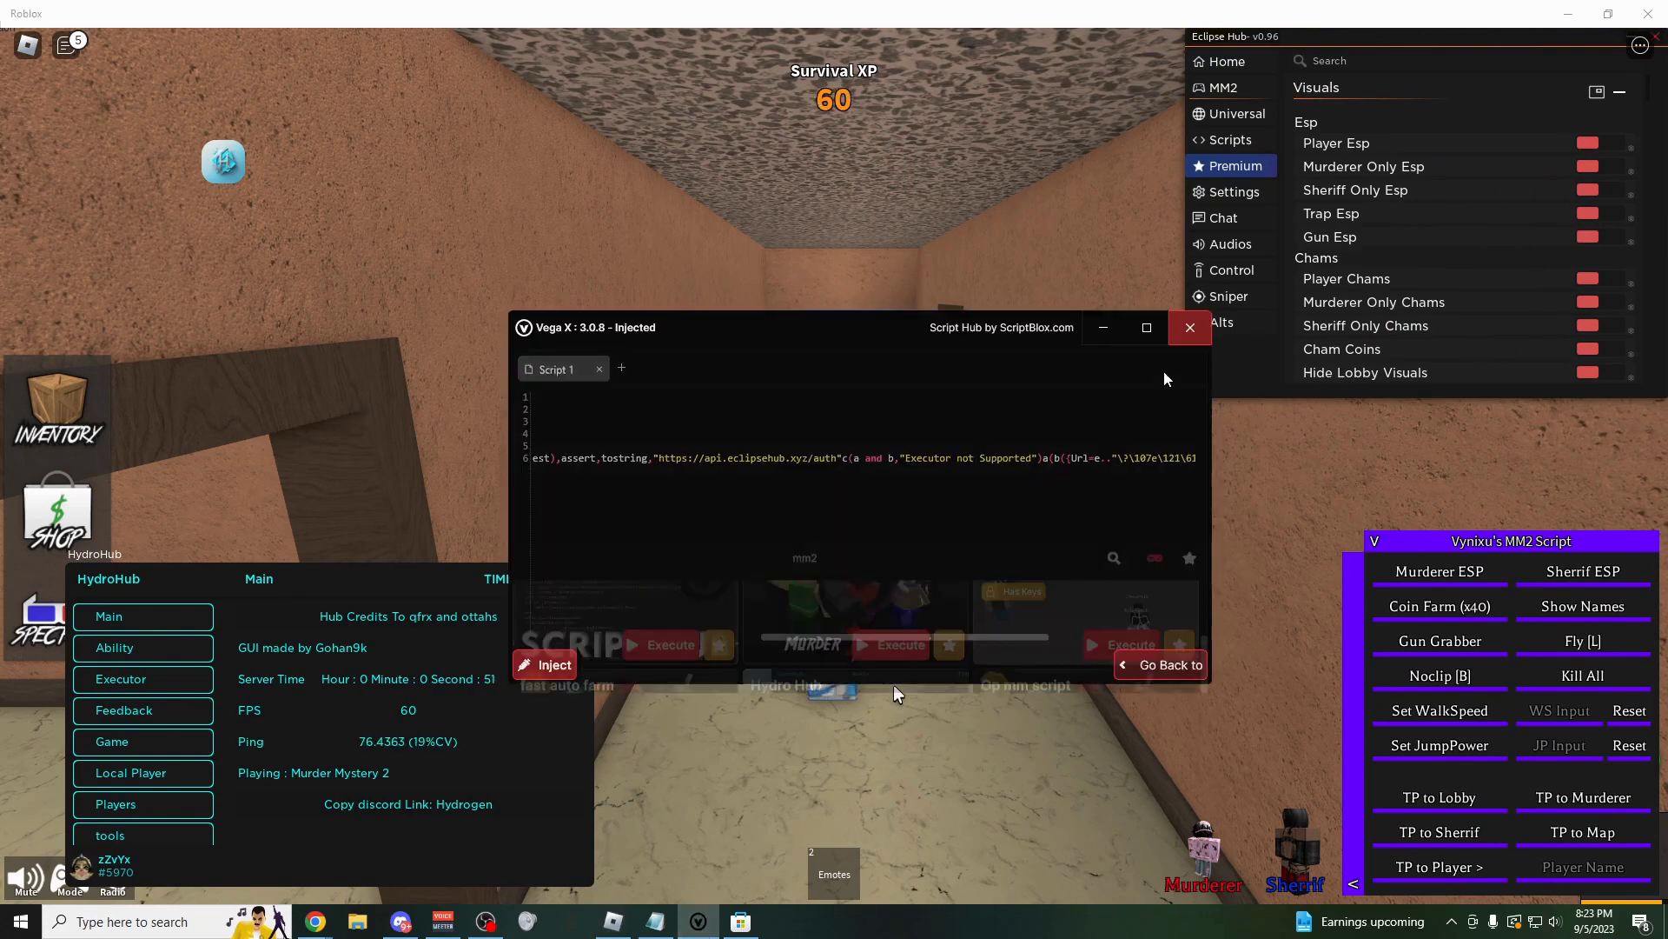
left_click(1190, 369)
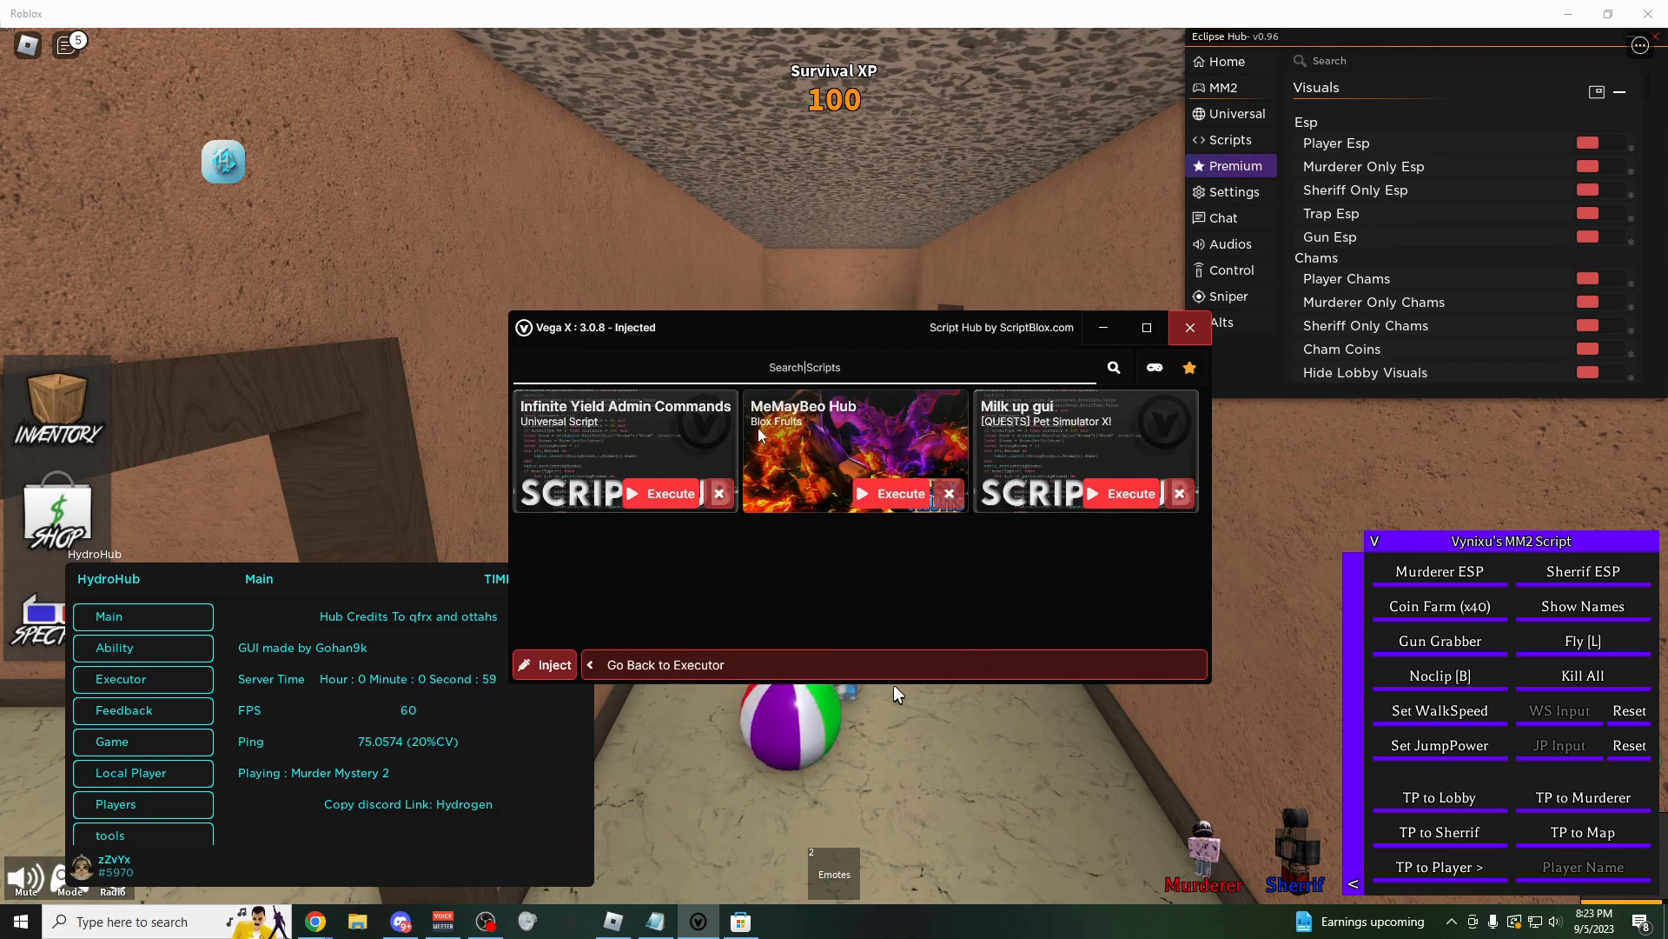
left_click(653, 495)
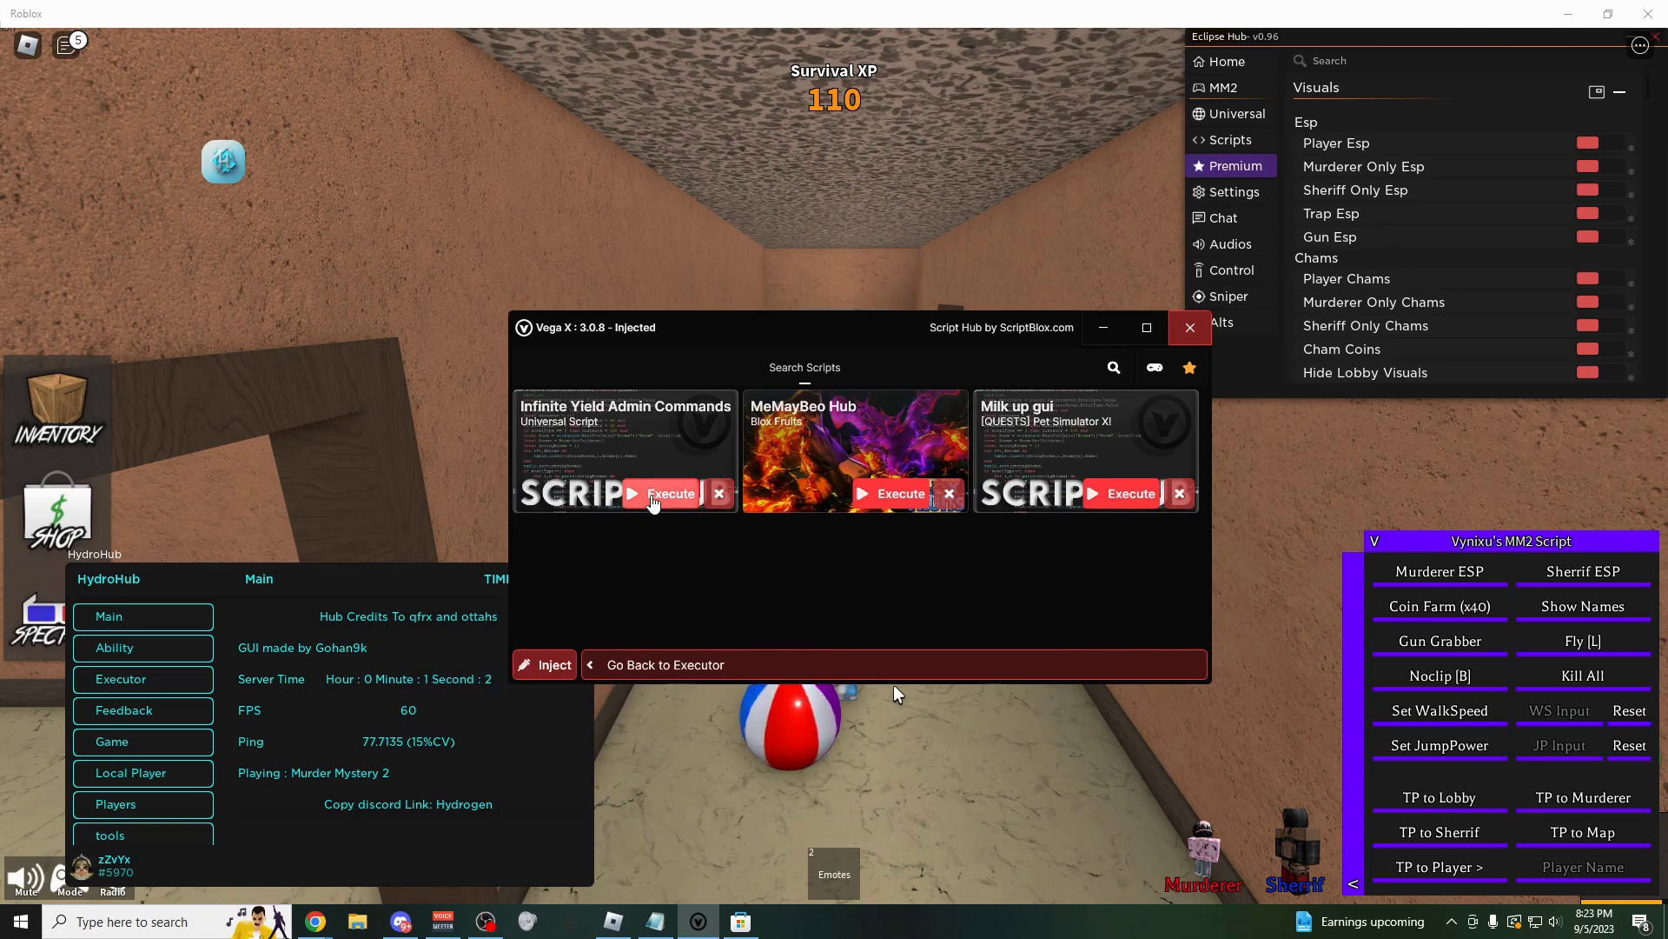
left_click(1190, 327)
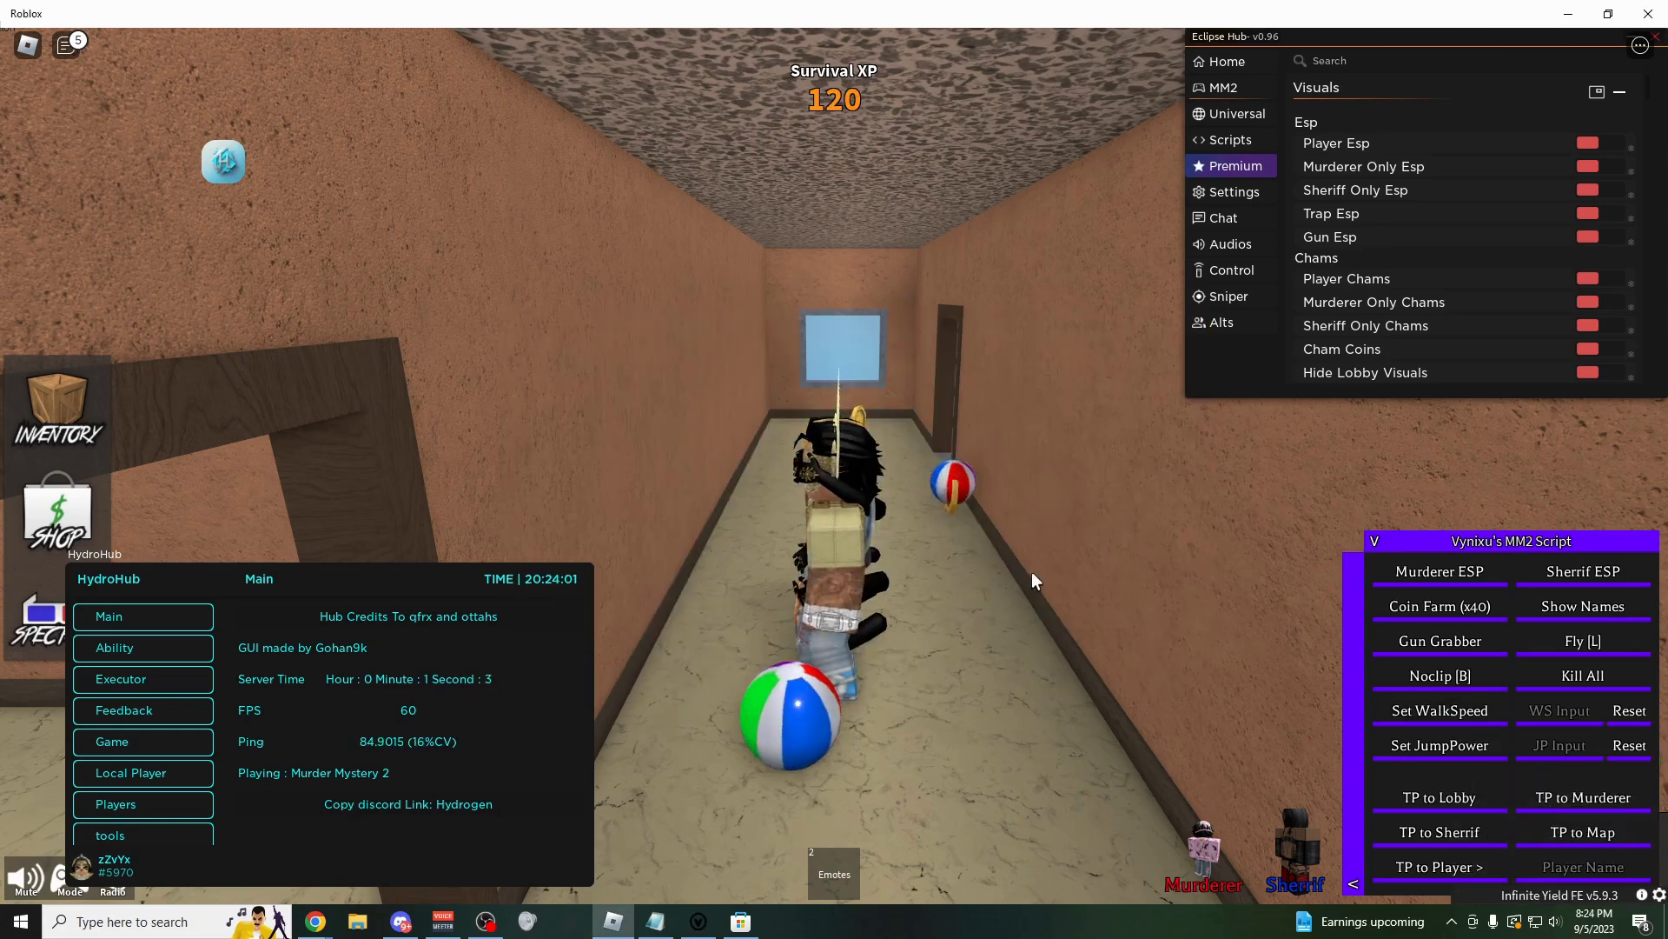
Run the dex command in Infinite Yield to open the Dex explorer, and hide its Explorer and Properties panes.
key("semicolon")
type("dex")
key("Return")
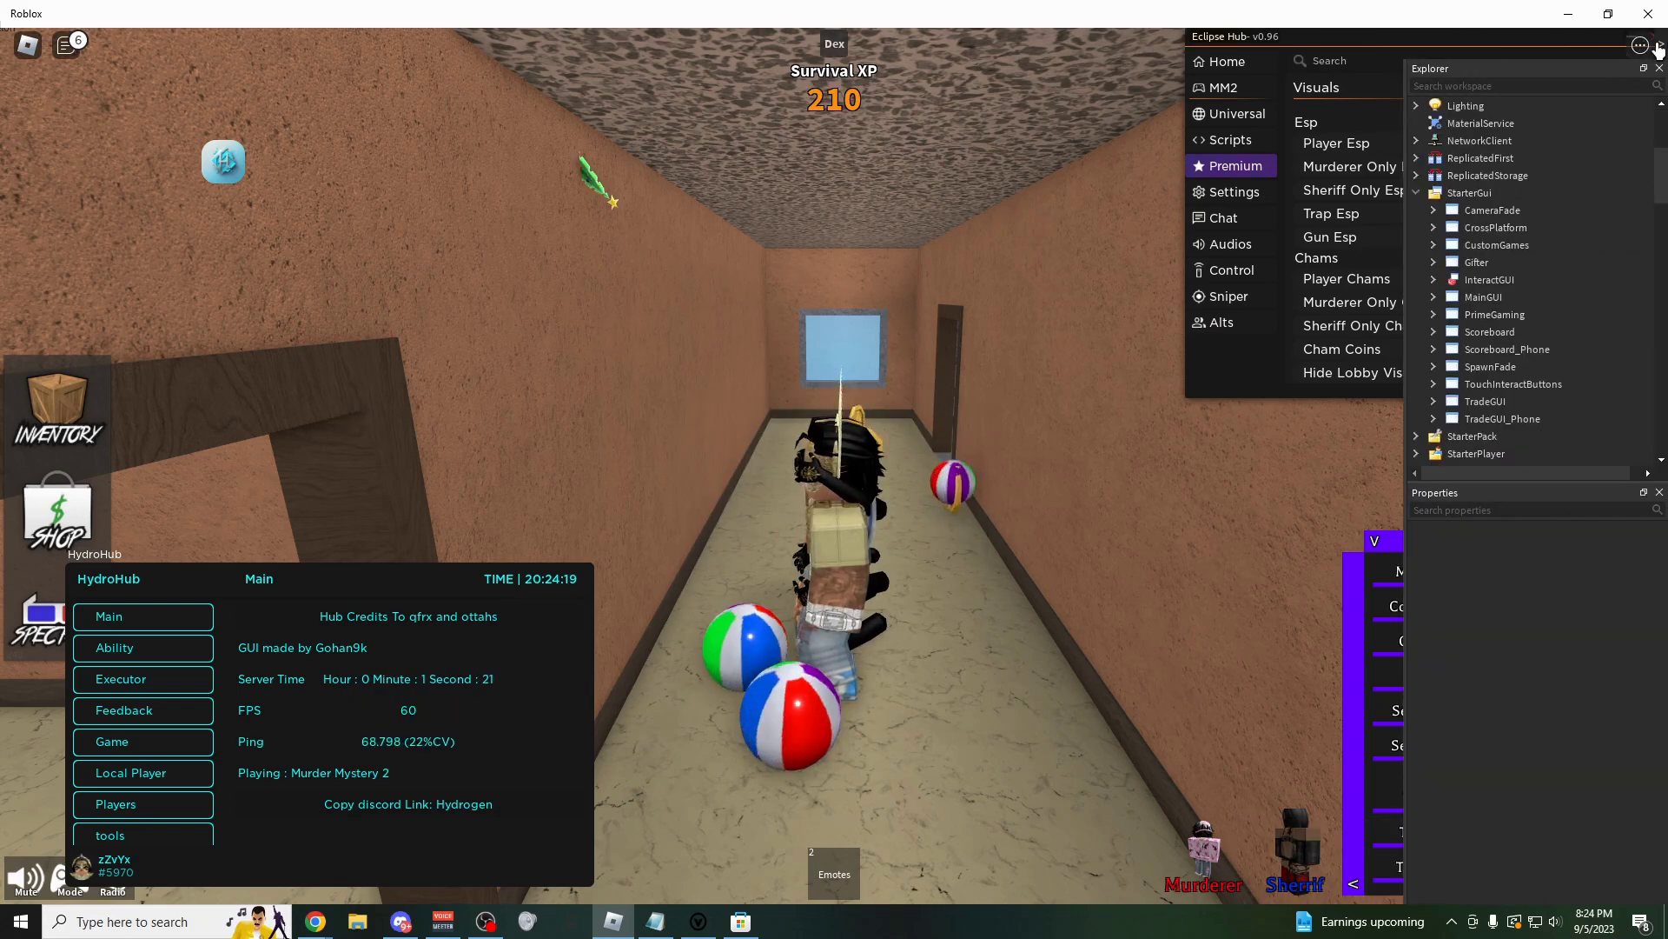
left_click(1661, 45)
Delete the "4- Using Scripts" line from the Notepad outline and minimize Notepad.
left_click(656, 922)
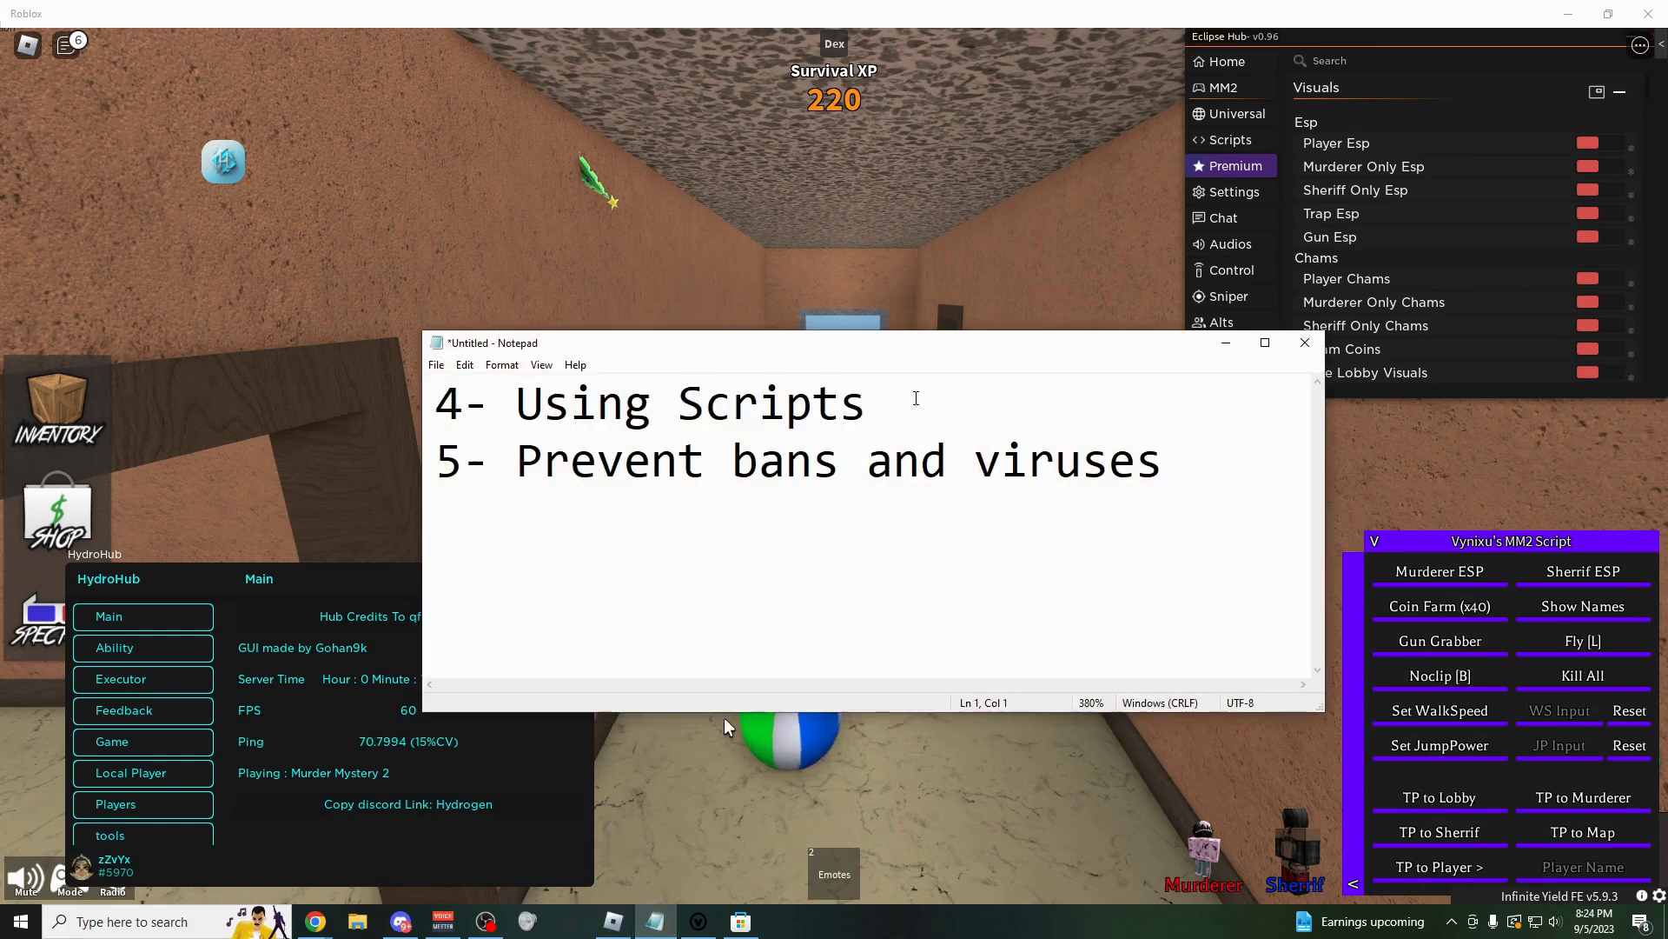
left_click_drag(867, 404, 382, 405)
key("Delete")
key("Delete")
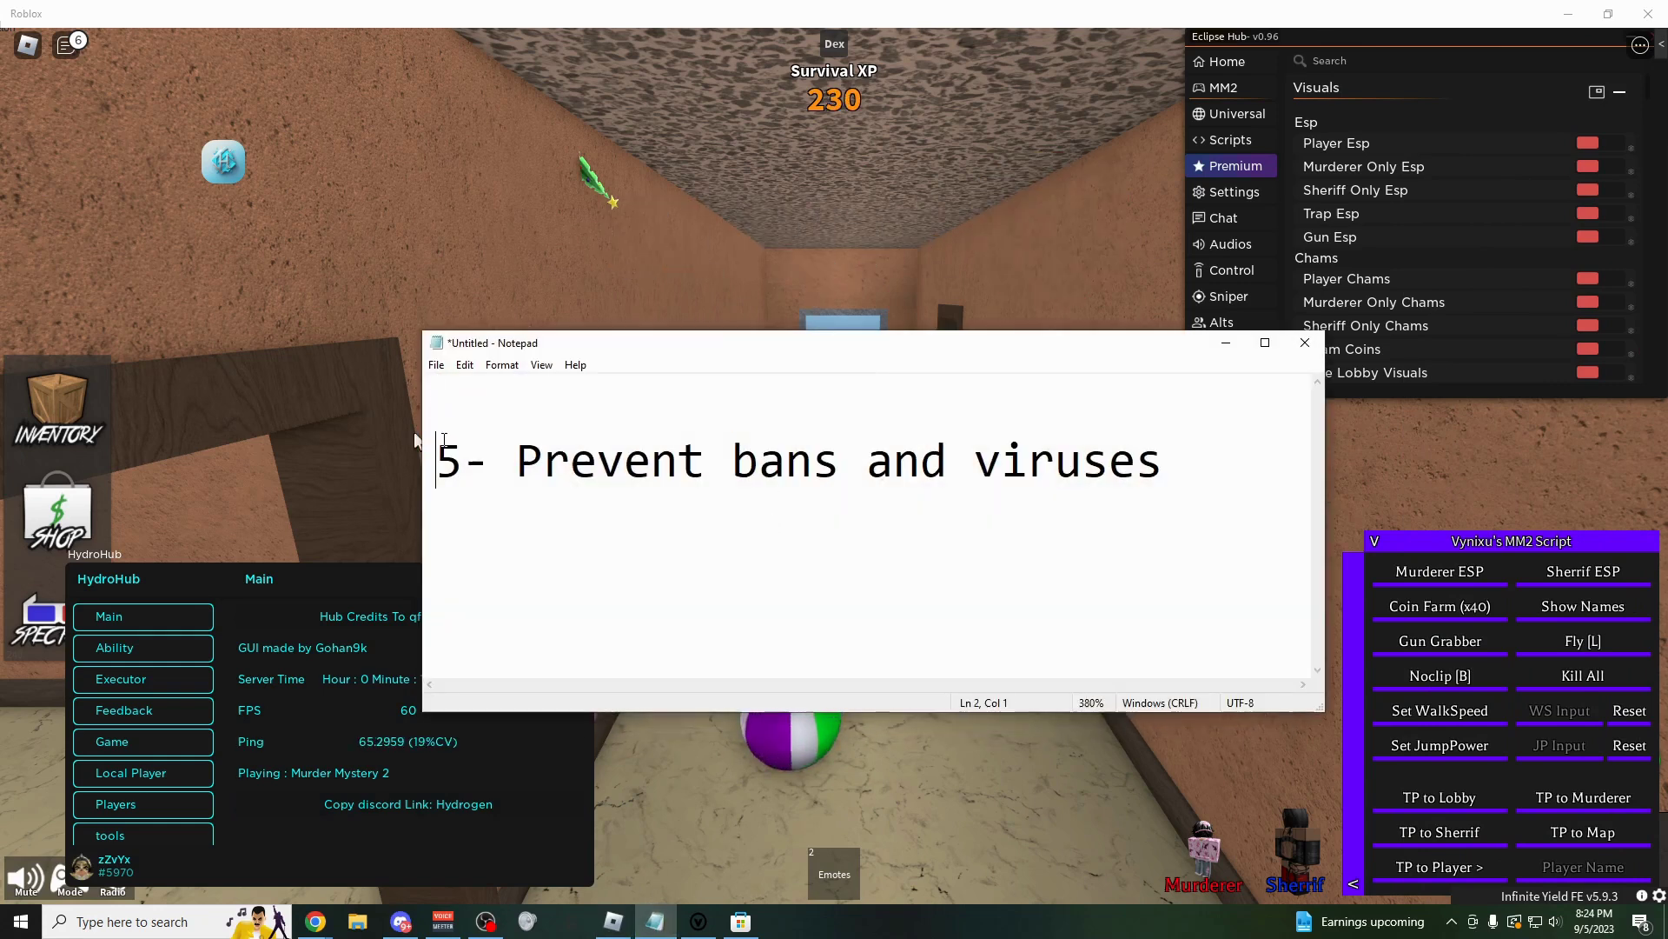
left_click(1227, 347)
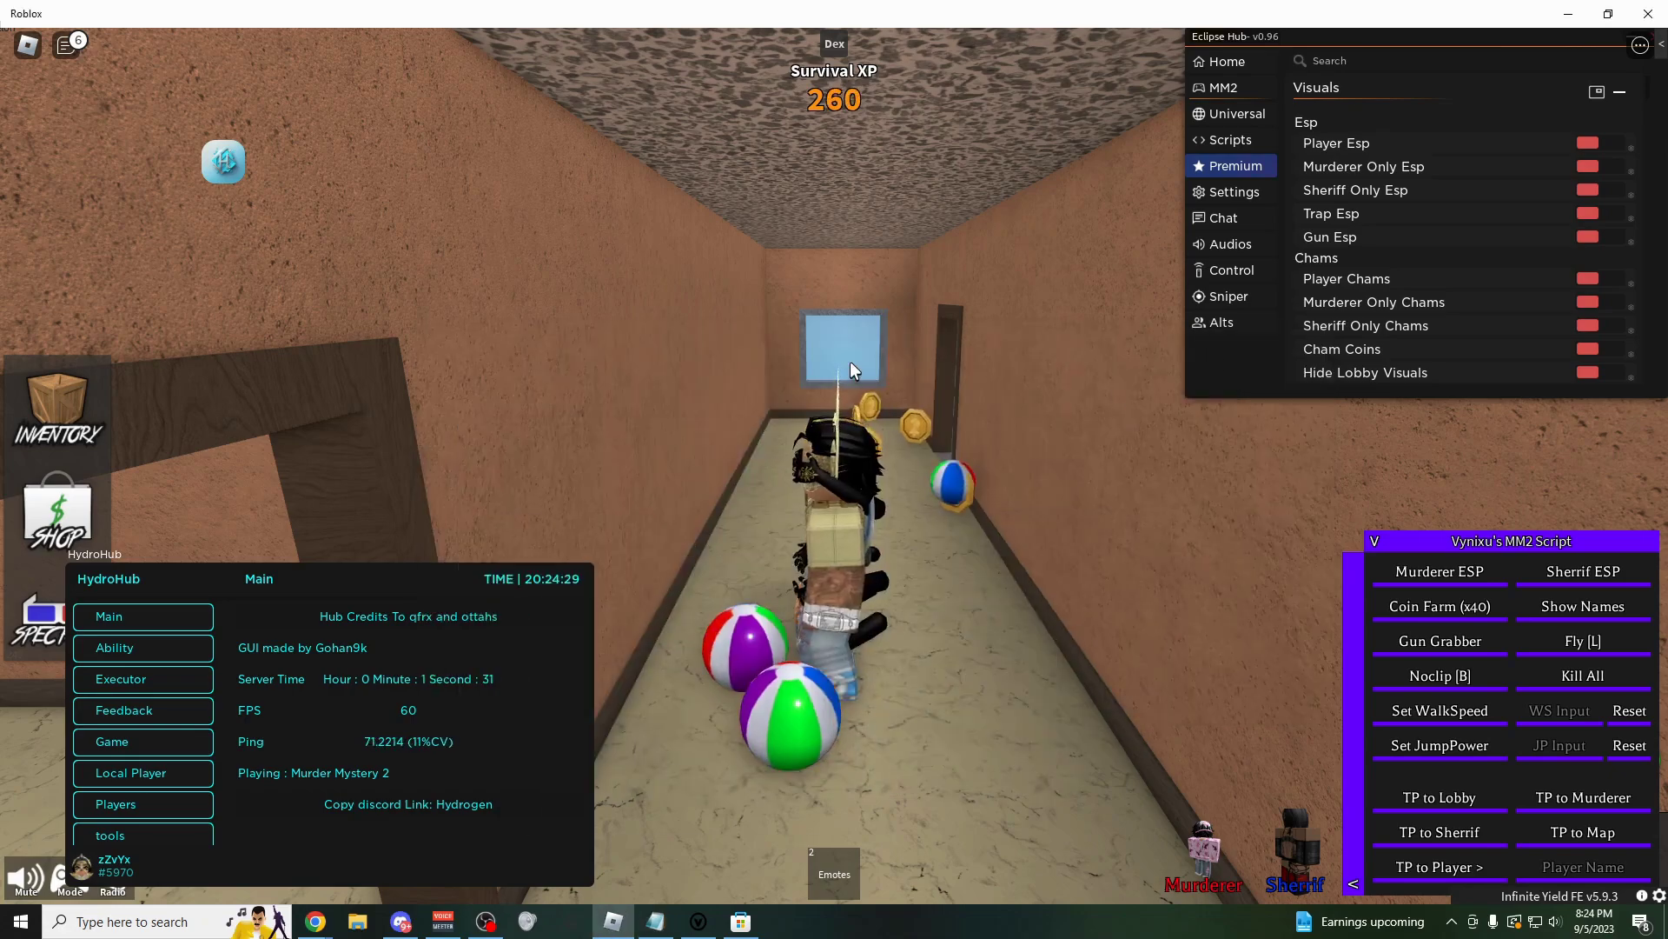
Walk the character through the map and examine the MM2 options offered in Eclipse Hub.
key("w")
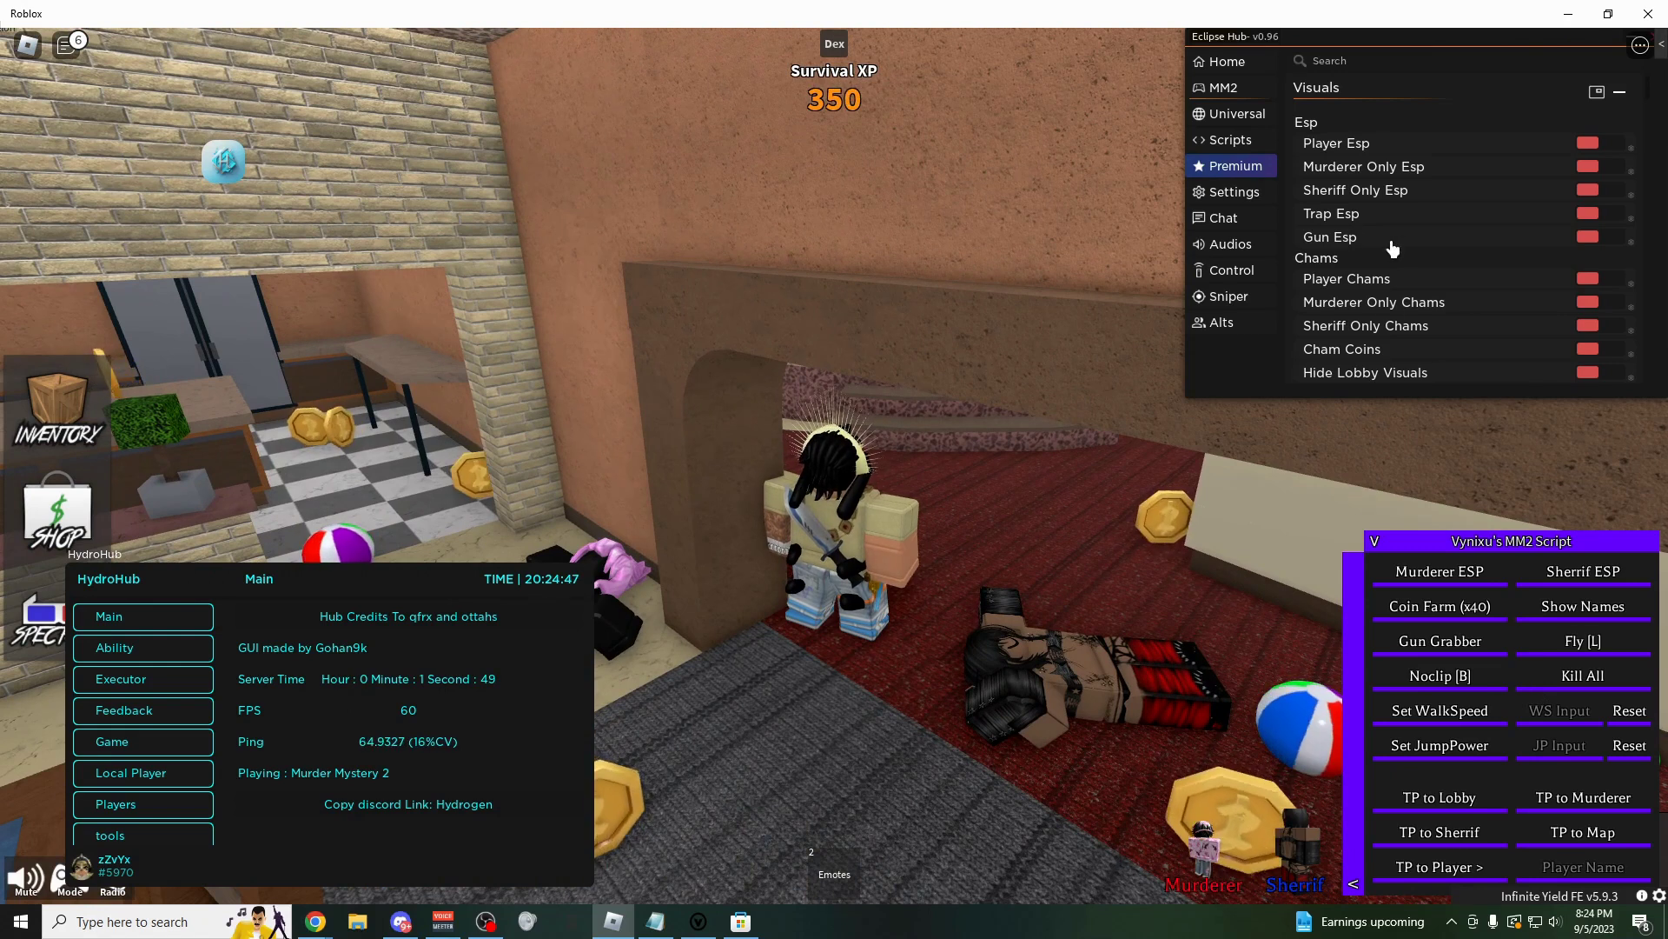
scroll(1427, 326, "down", 5)
scroll(1428, 326, "down", 15)
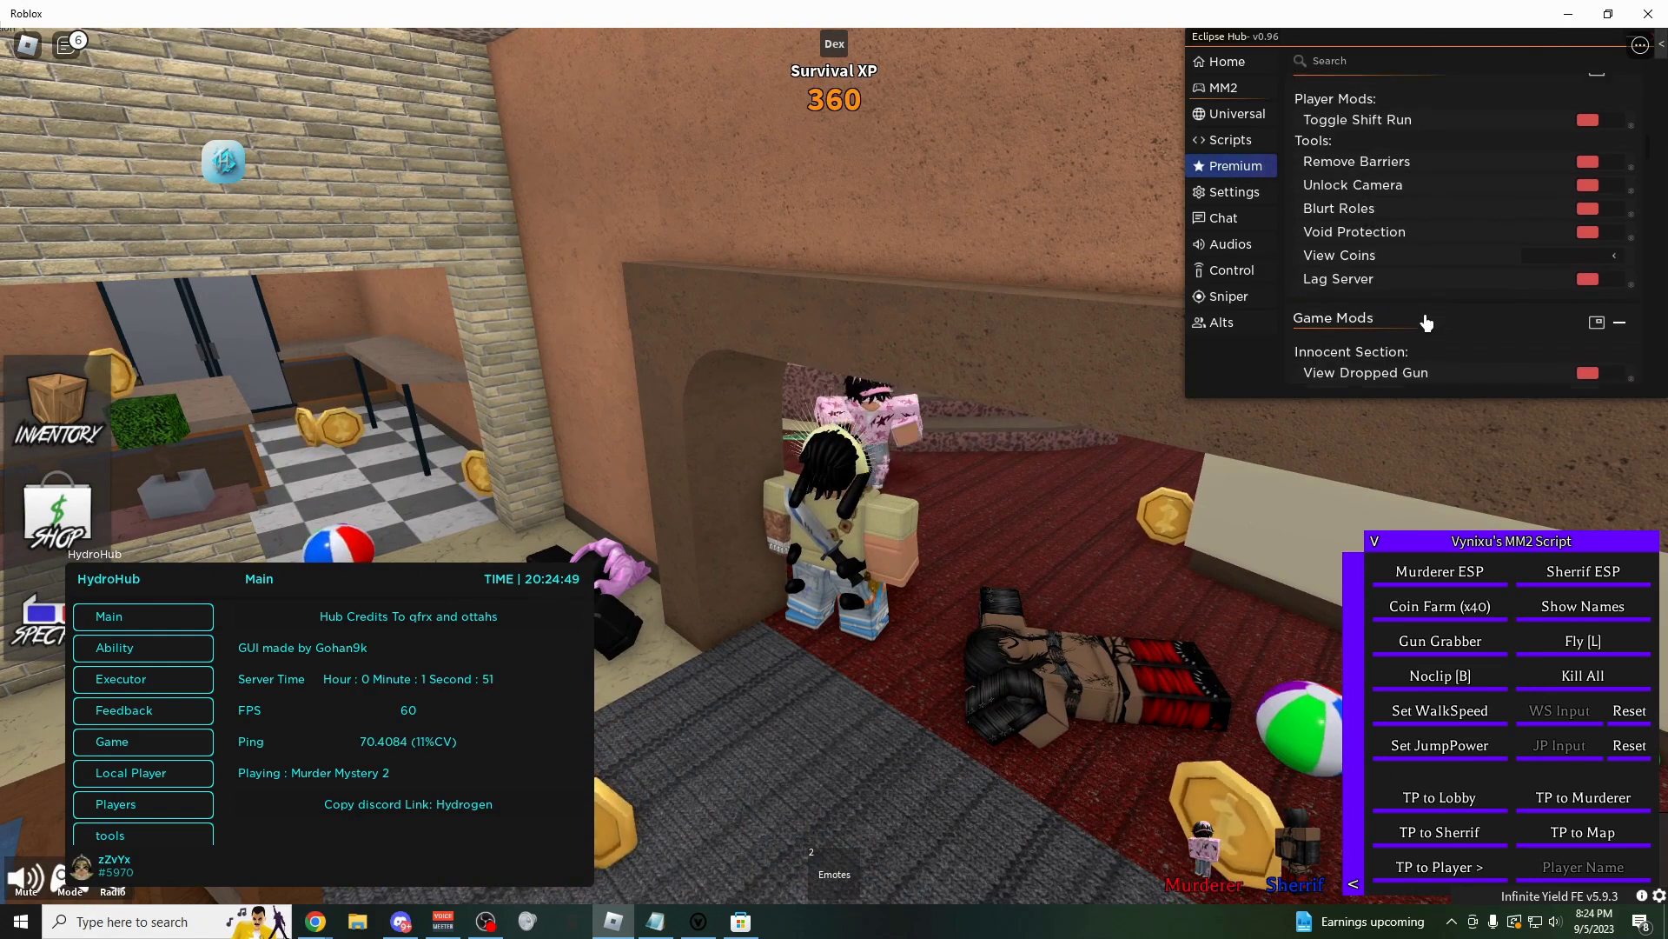
scroll(1425, 318, "down", 10)
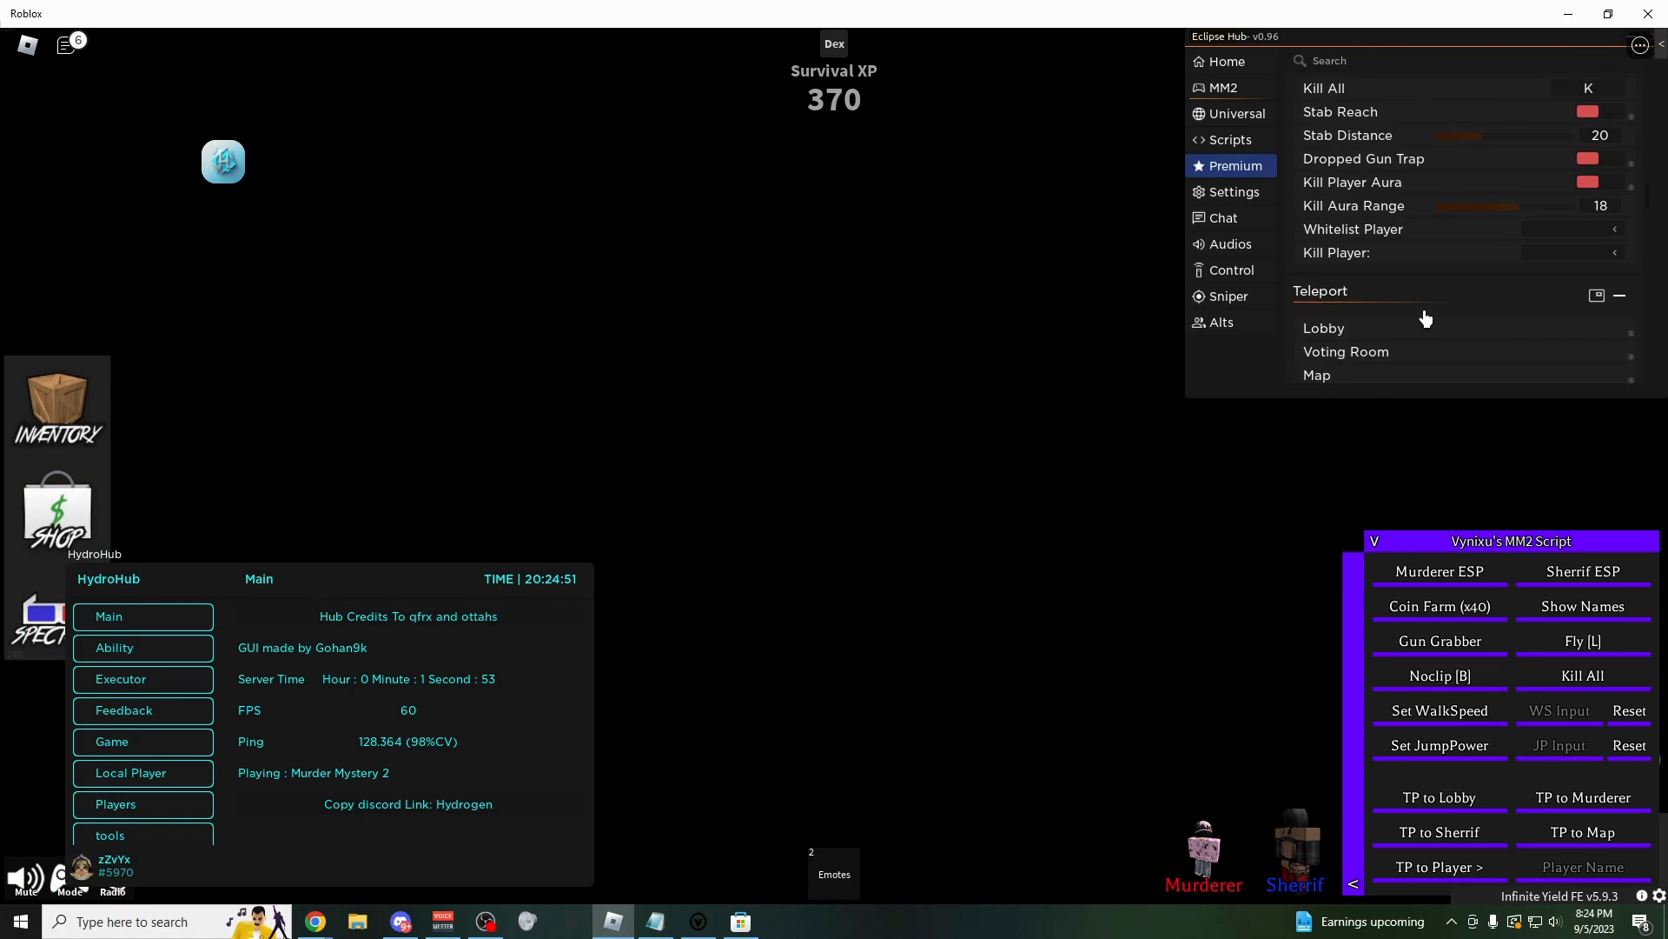
key("w")
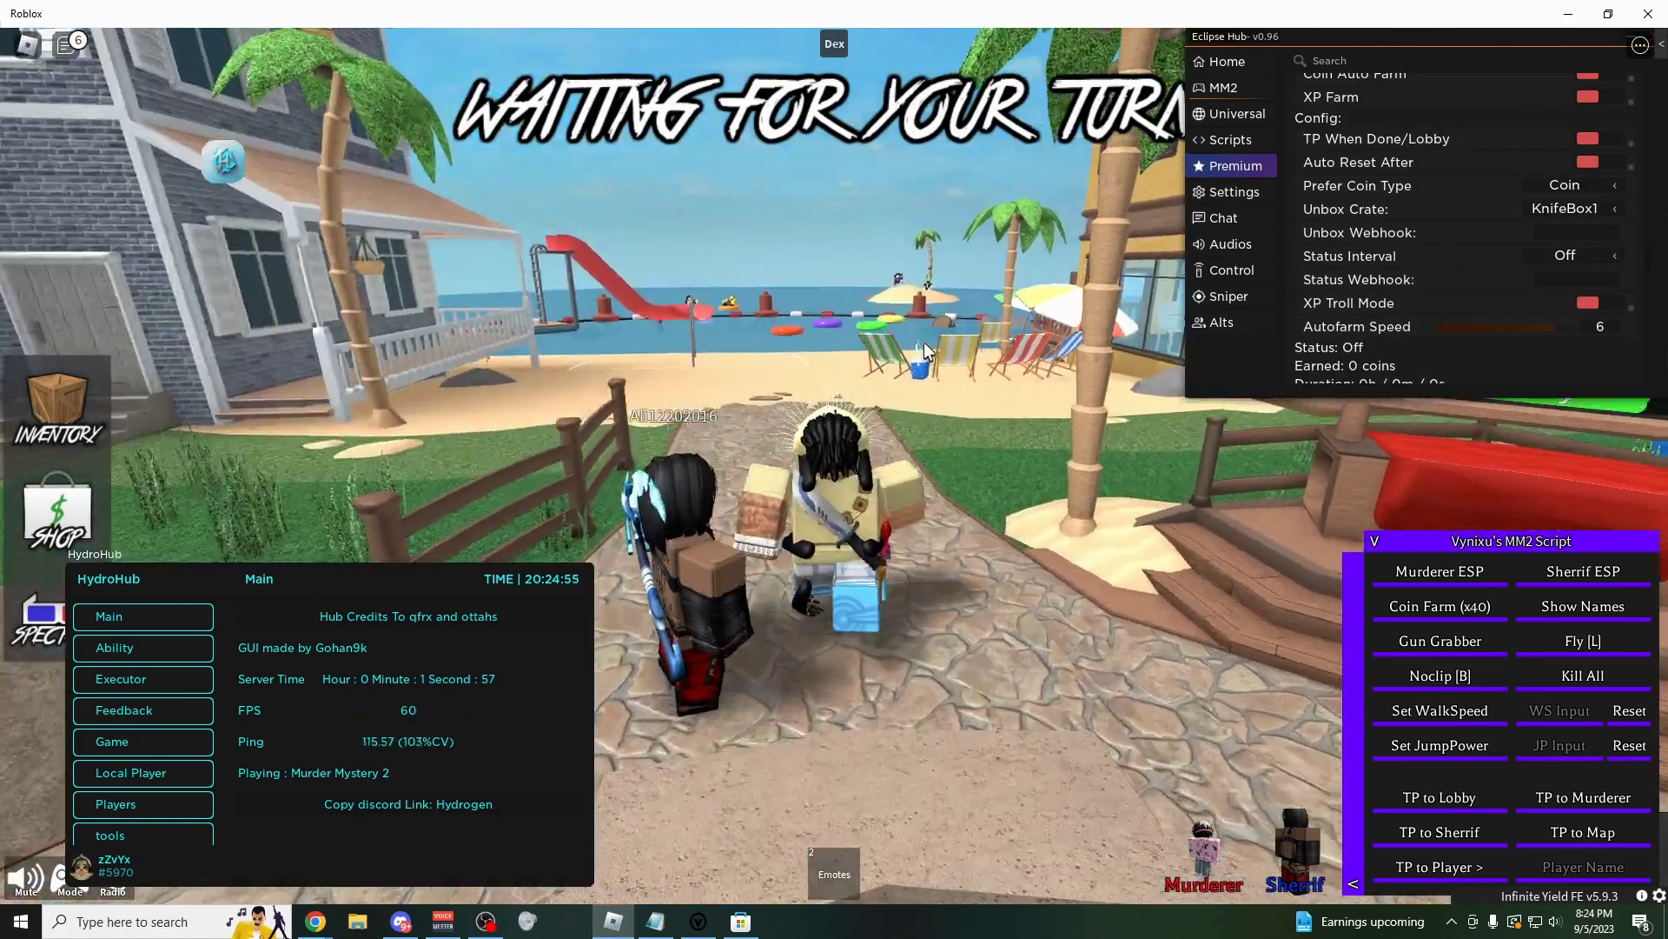
key("space")
key("w")
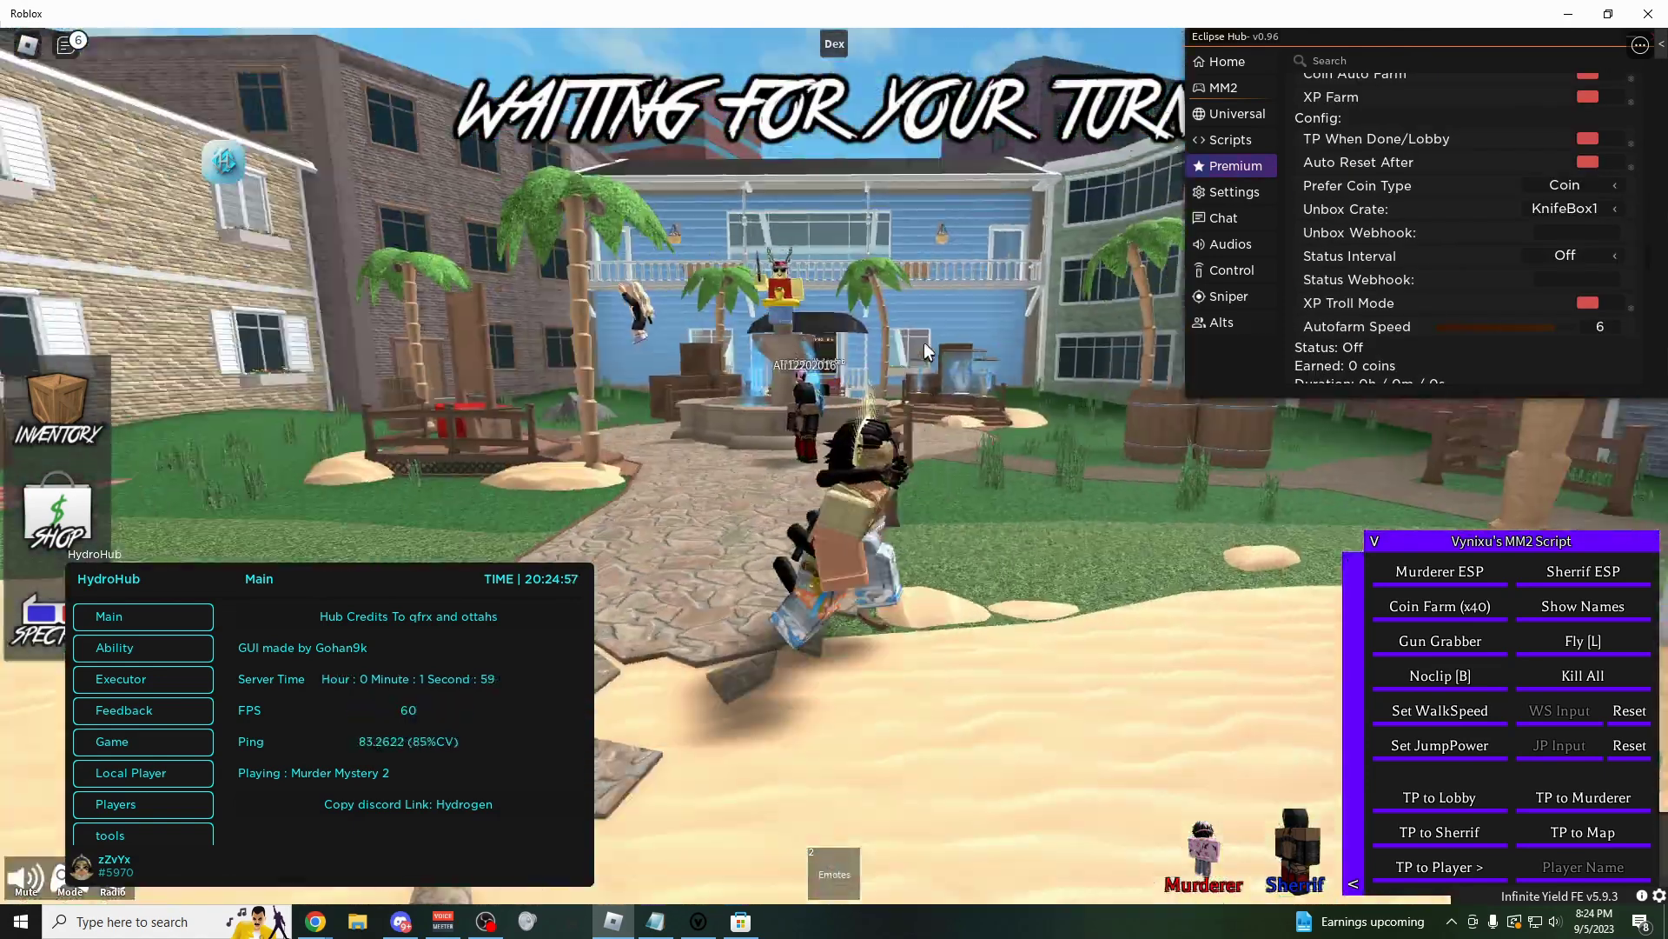
key("space")
key("w")
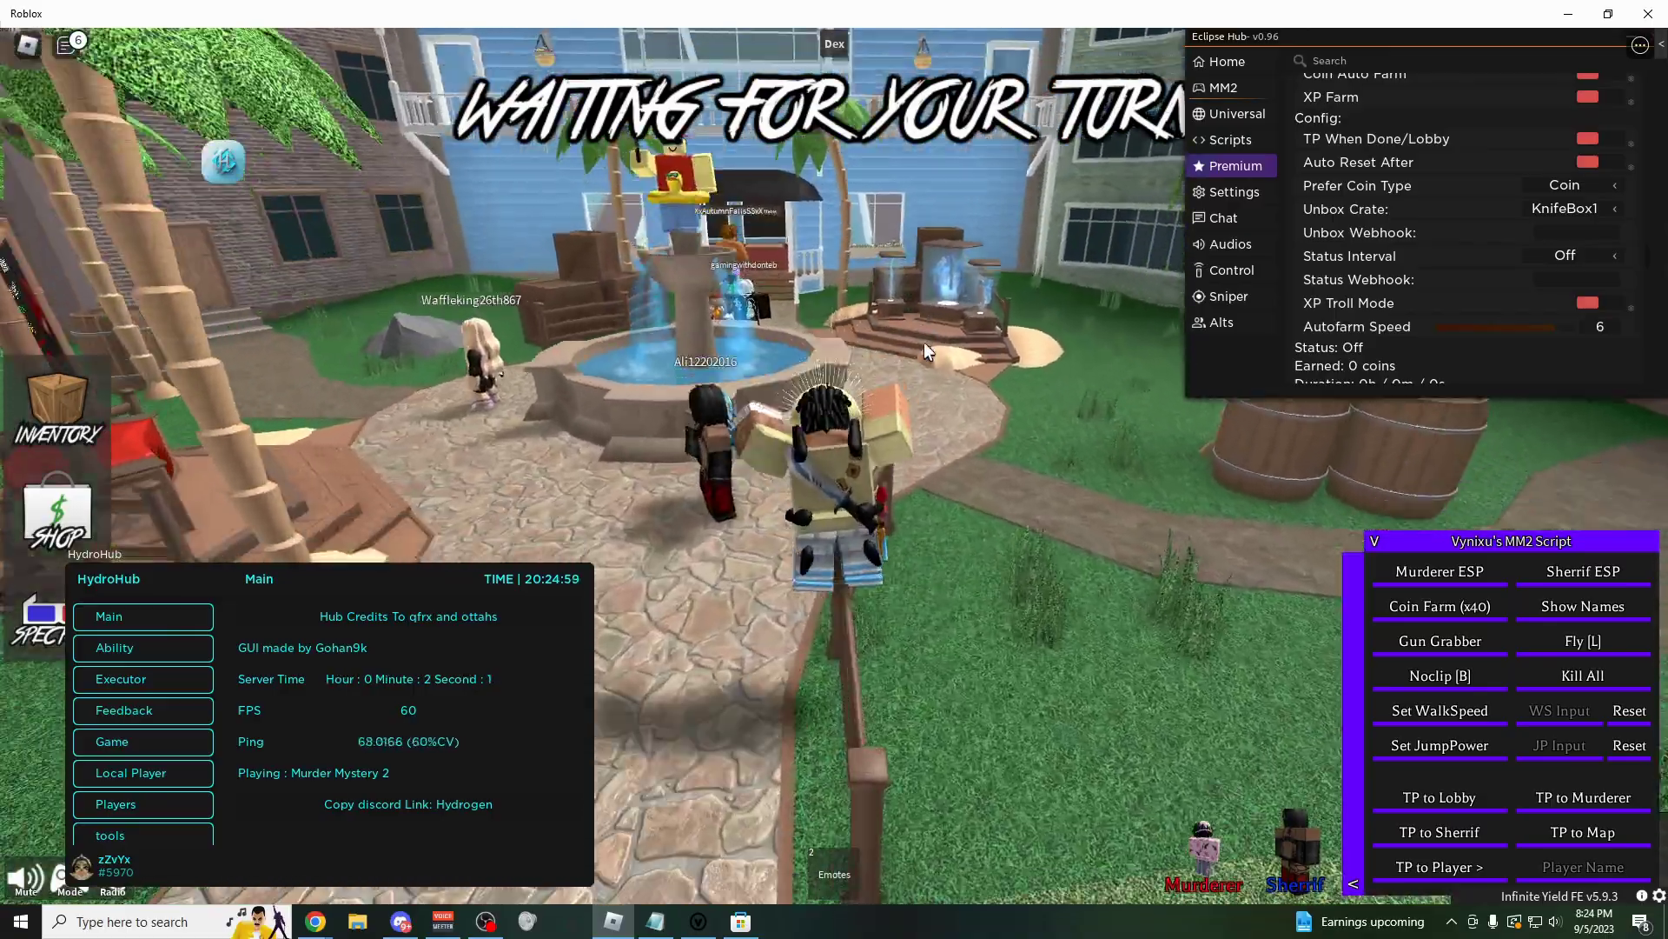
key("w")
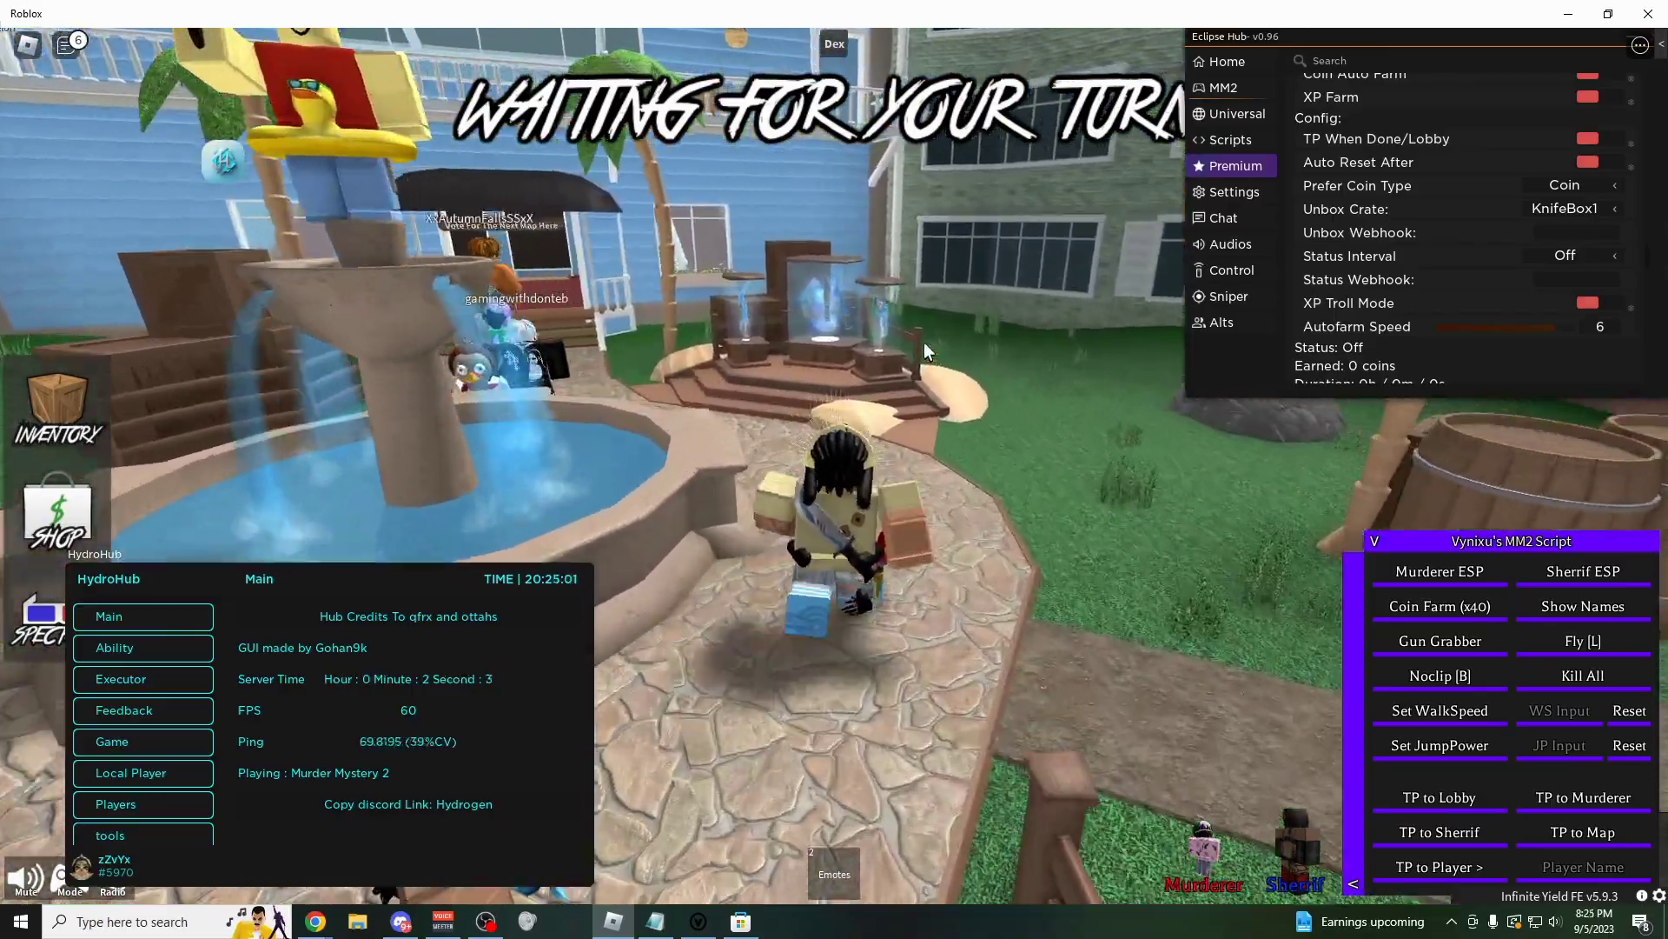
key("s")
key("s")
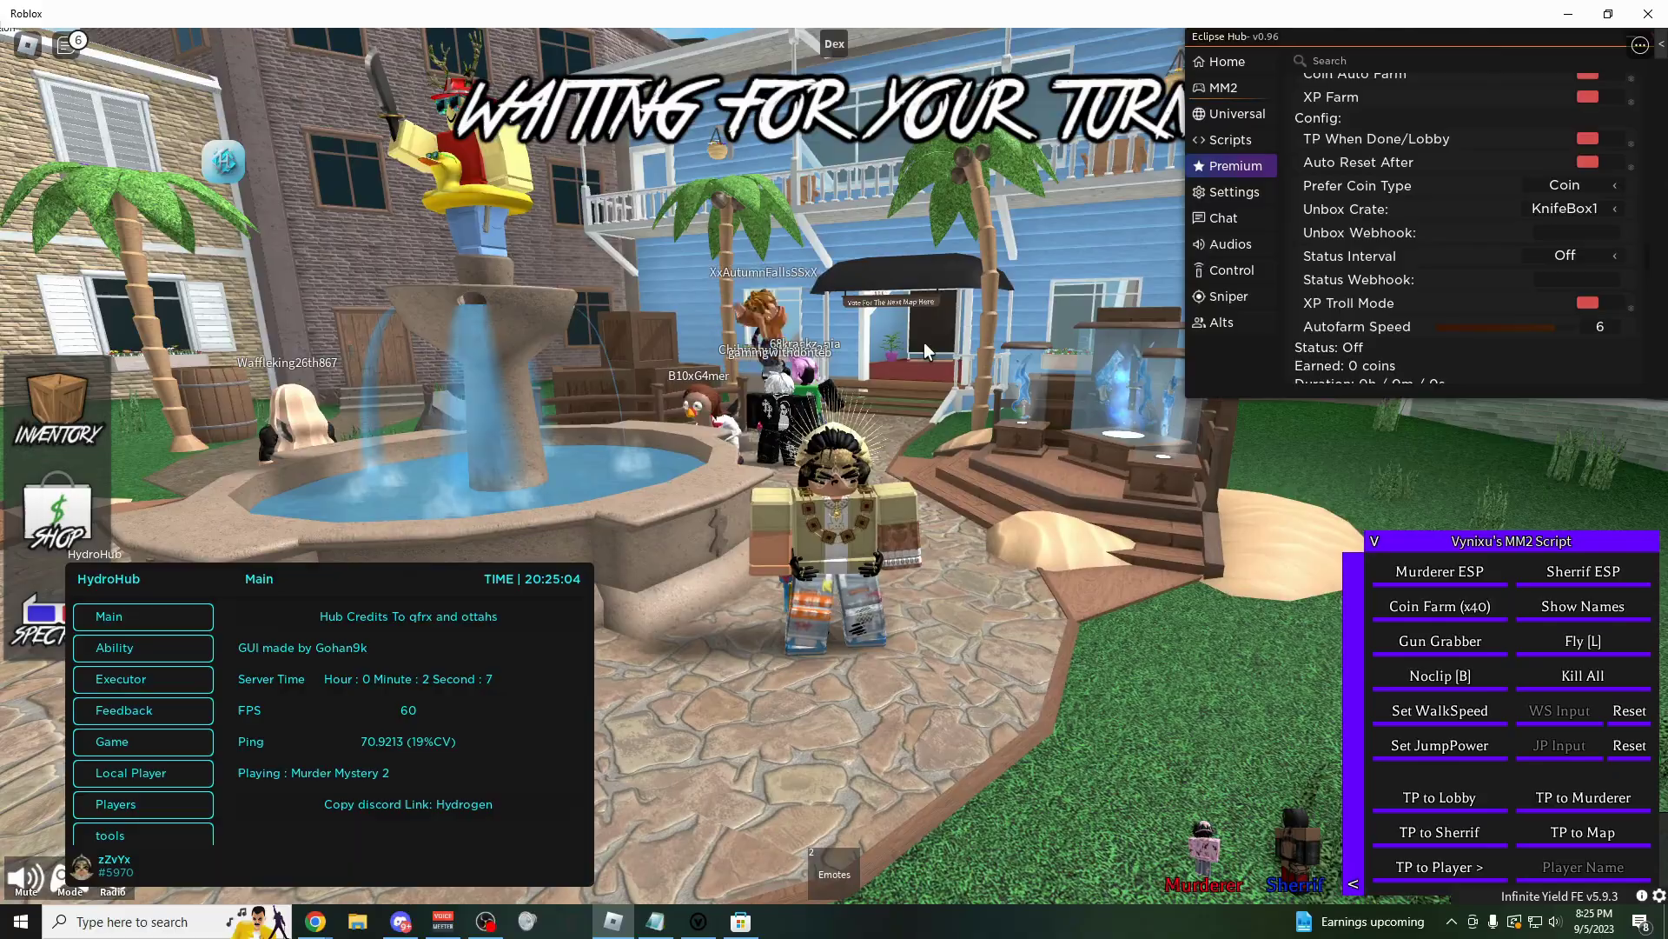
key("w")
key("space")
key("w")
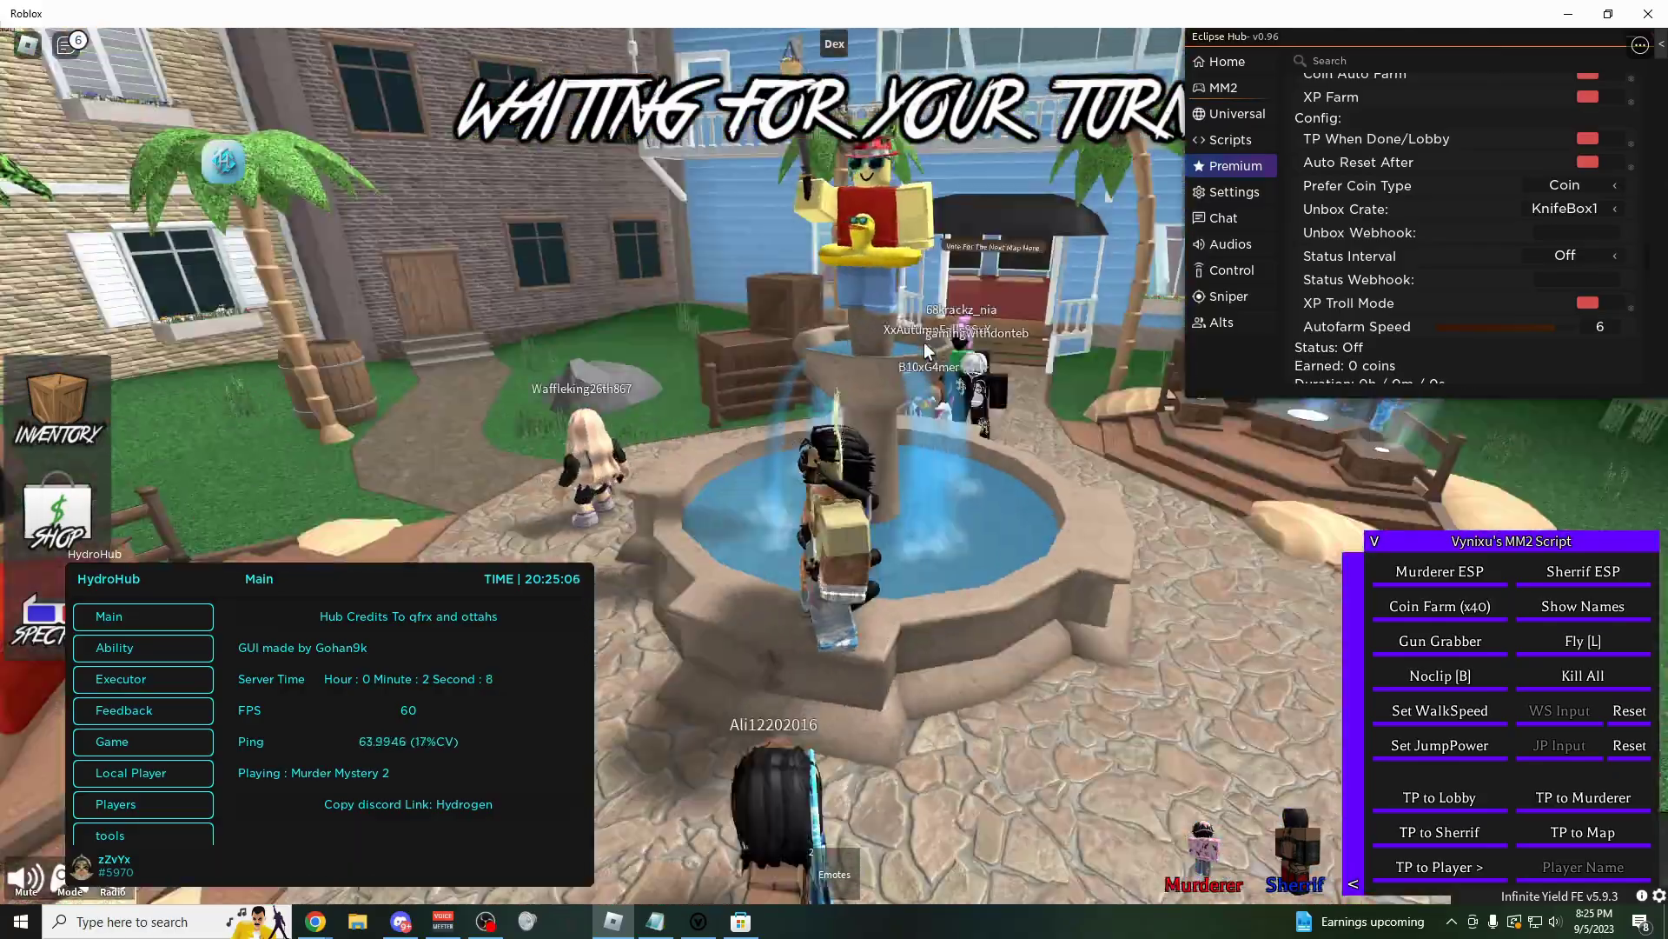
key("space")
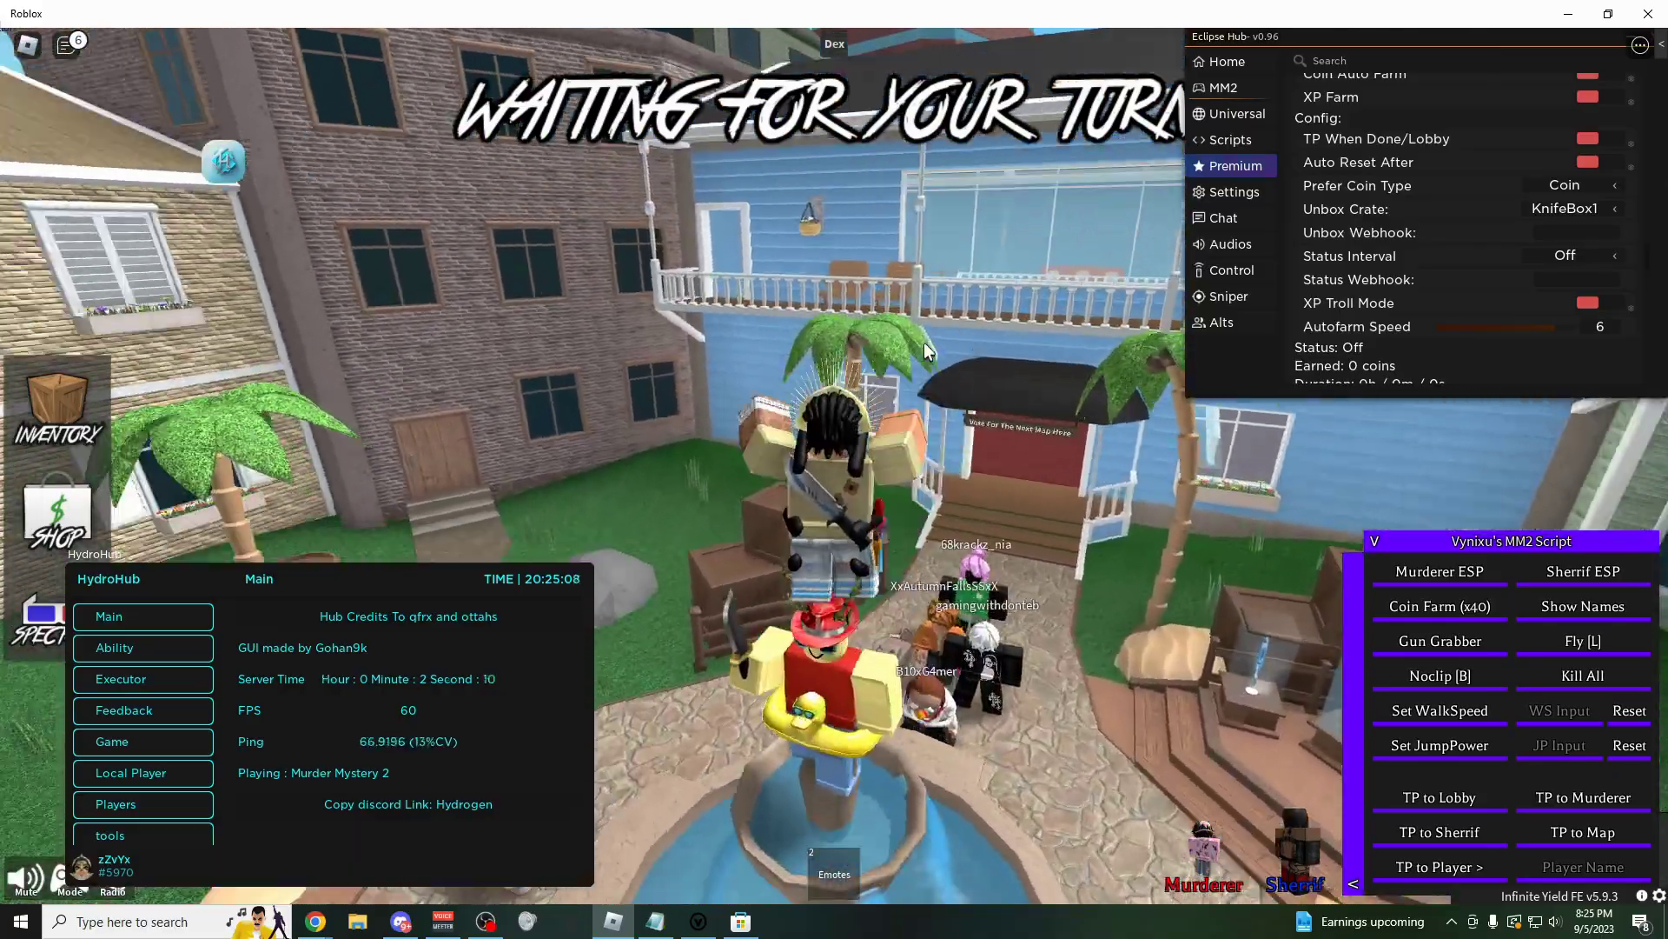
right_click(925, 342)
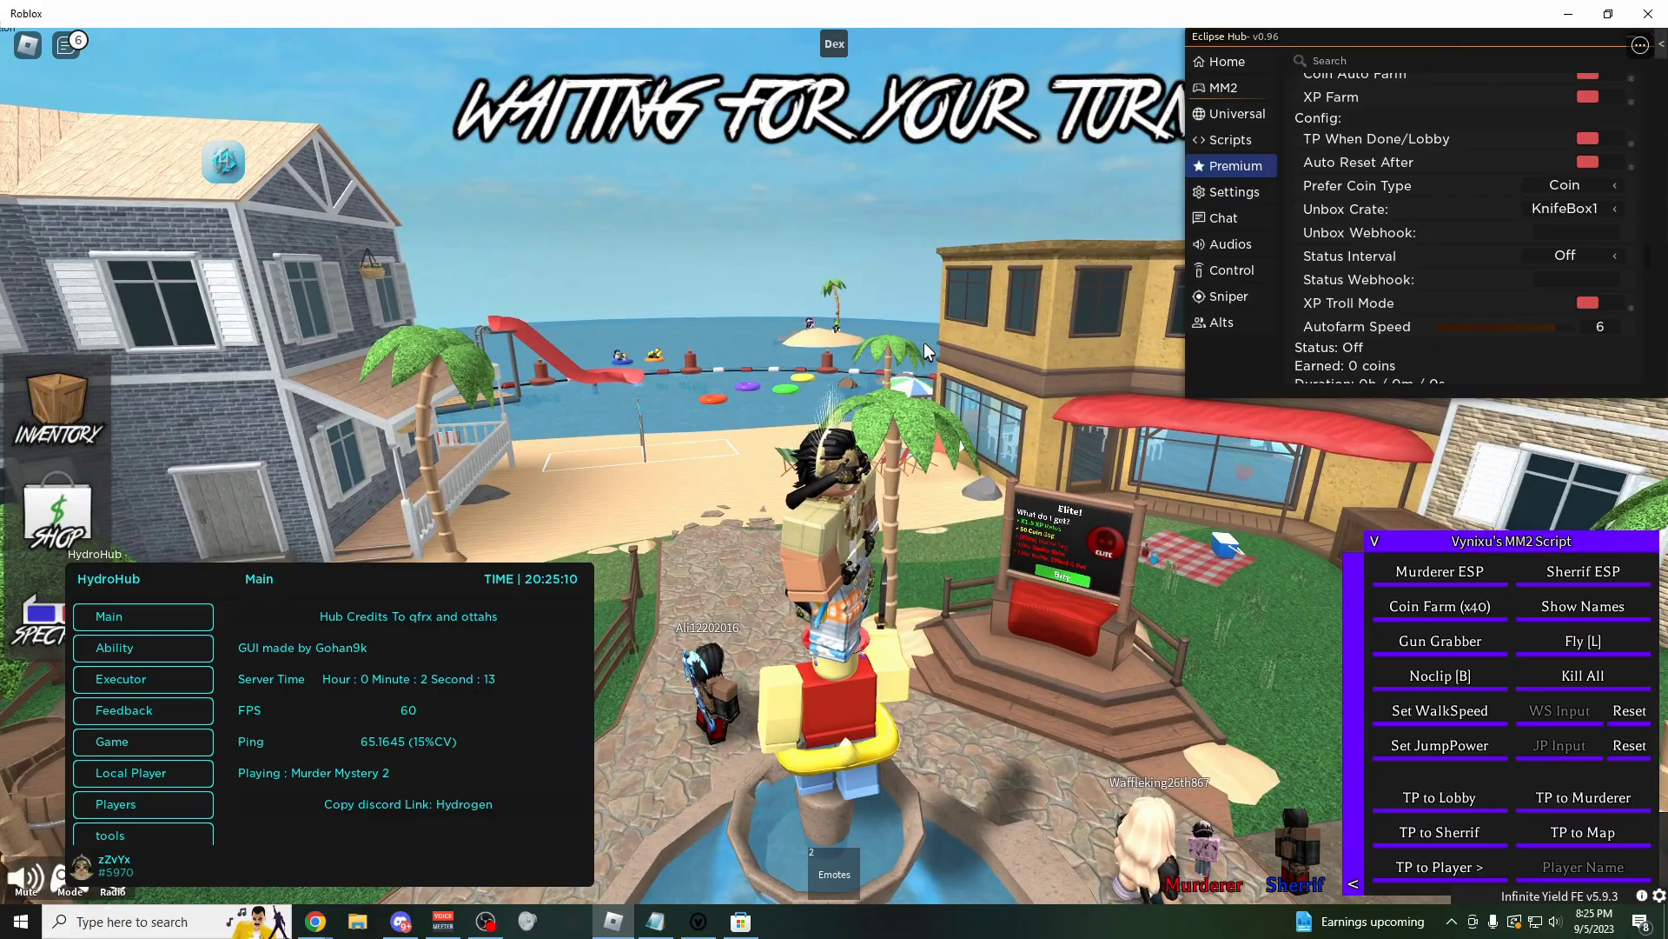
right_click(925, 342)
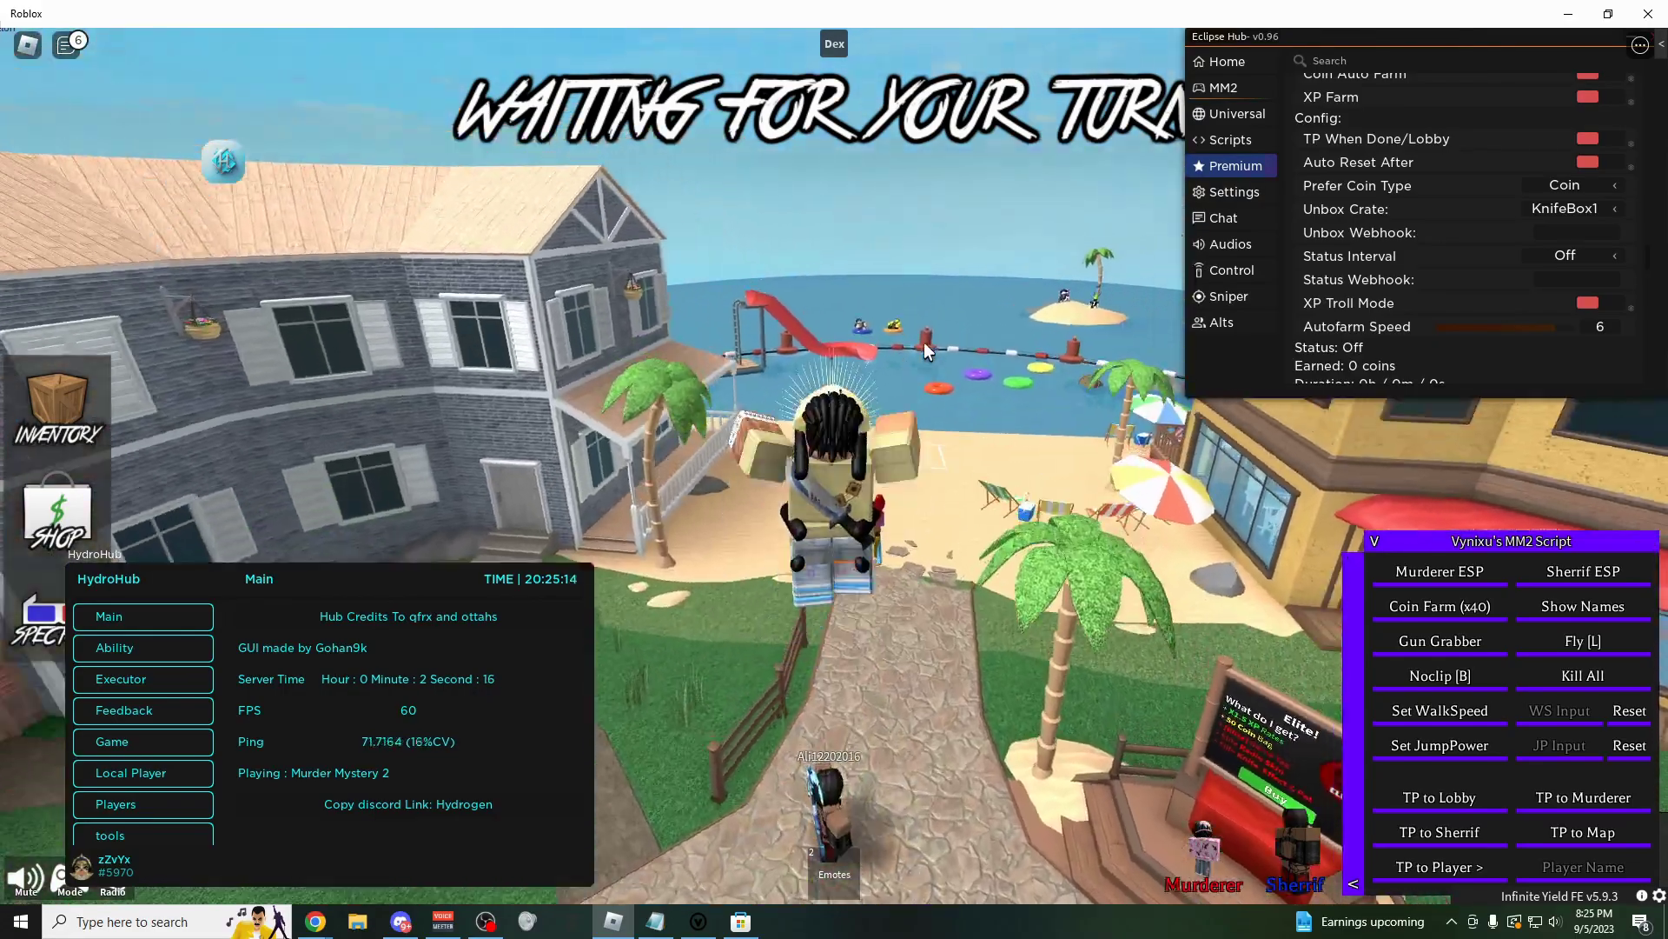
key("w")
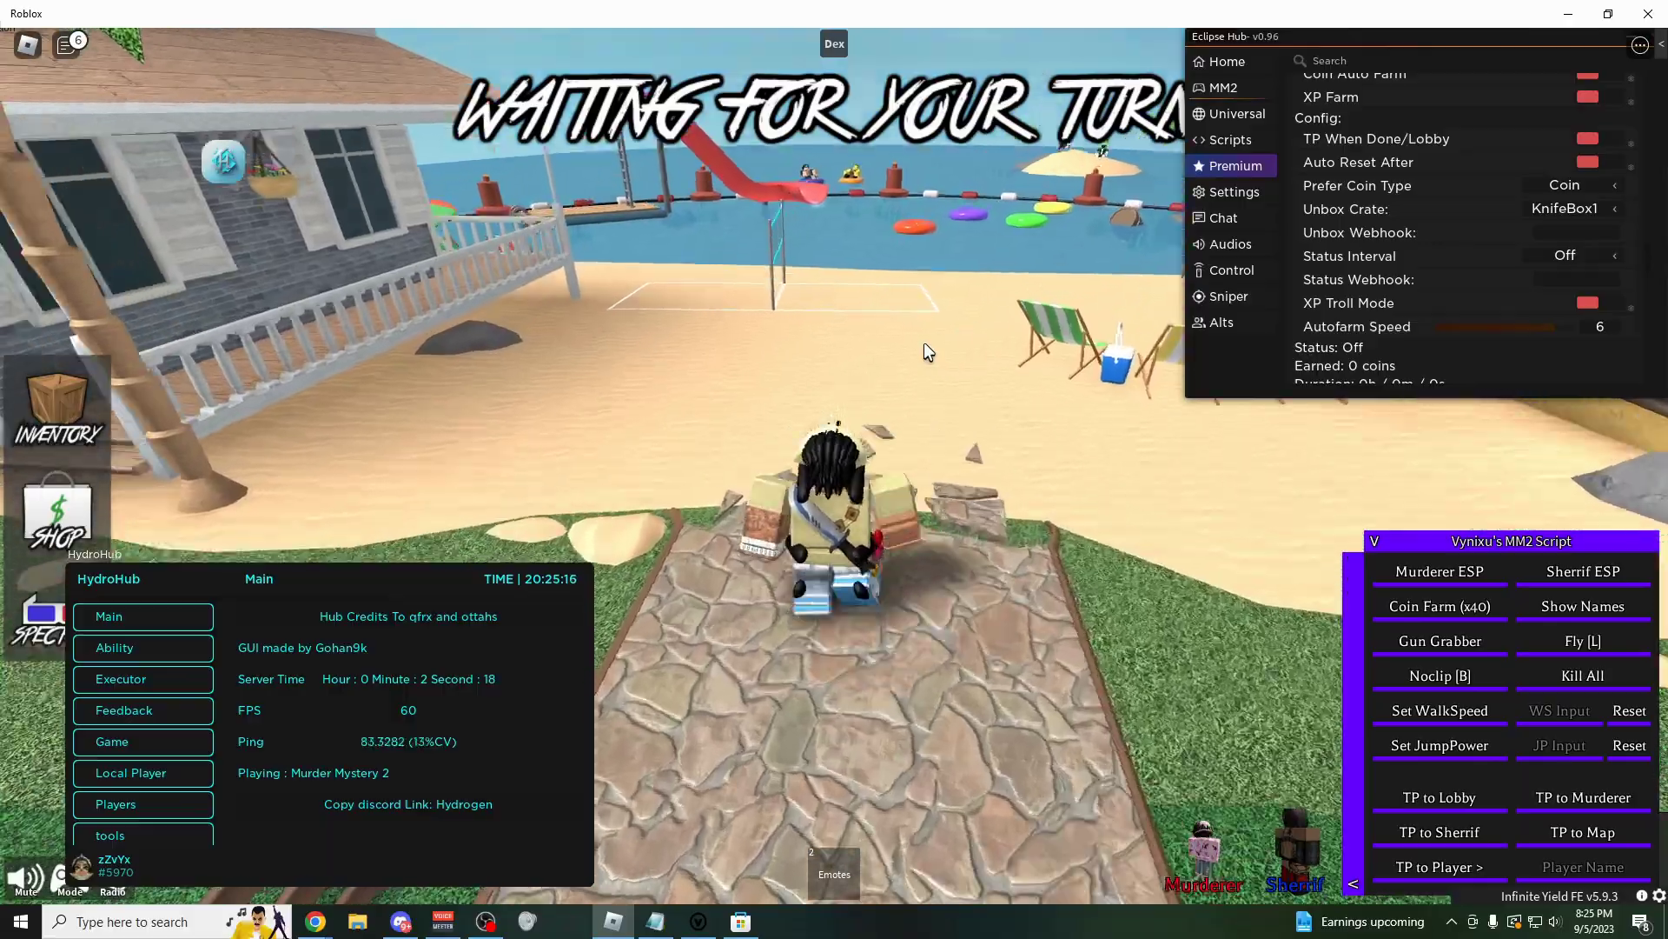
key("w")
key("space")
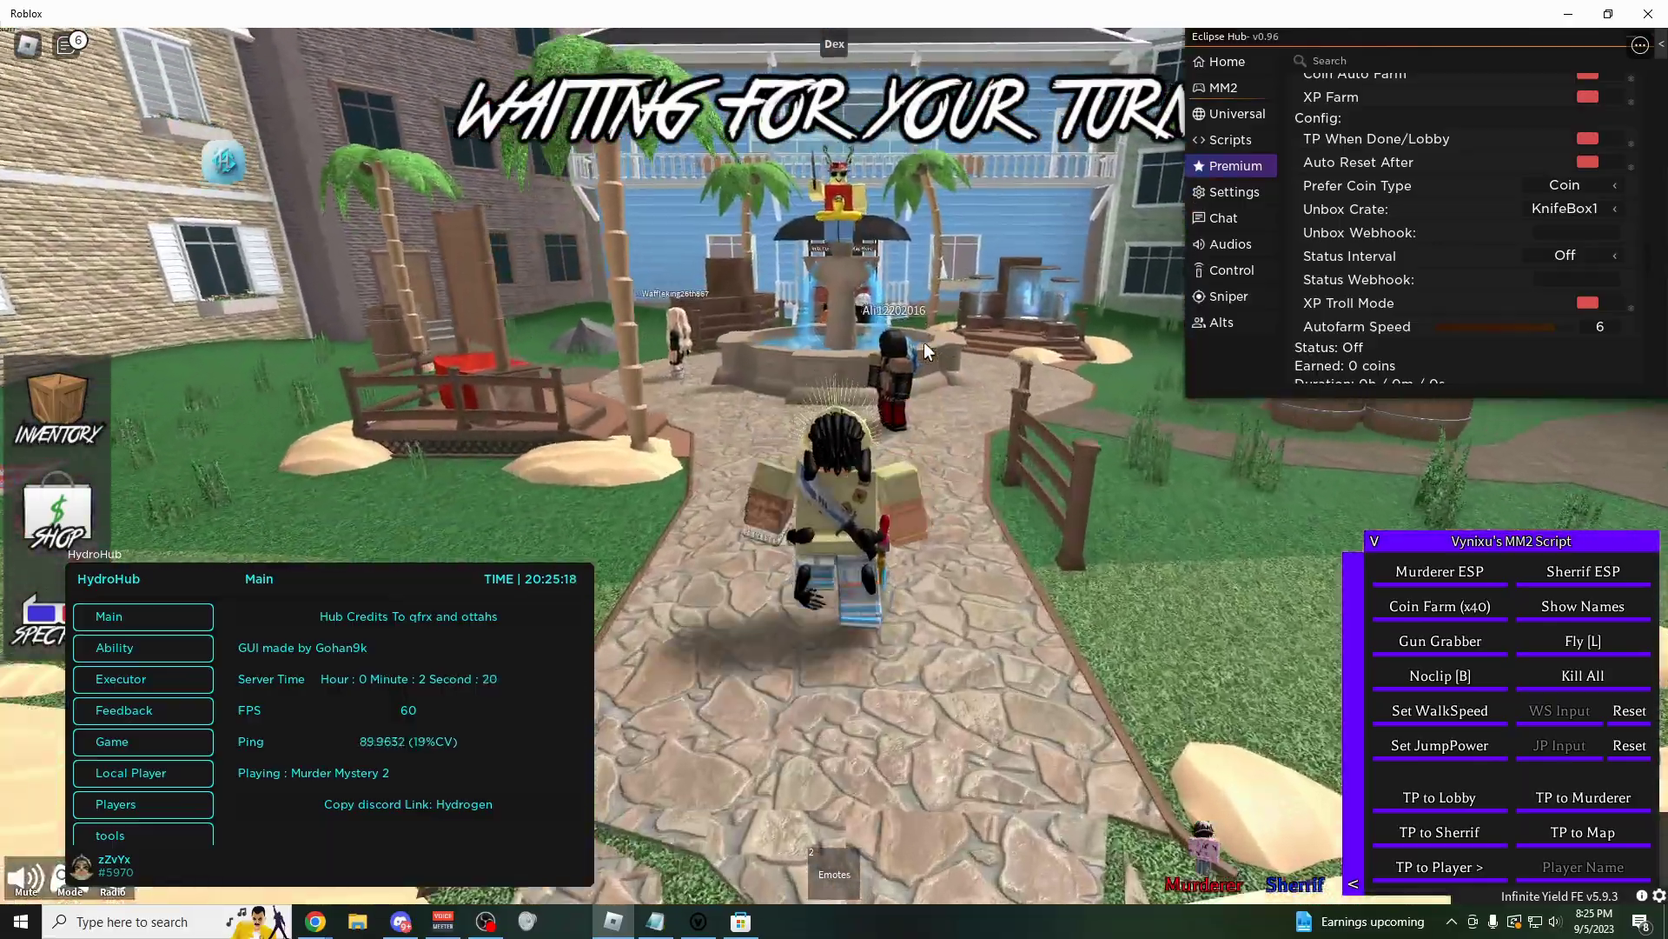
key("w")
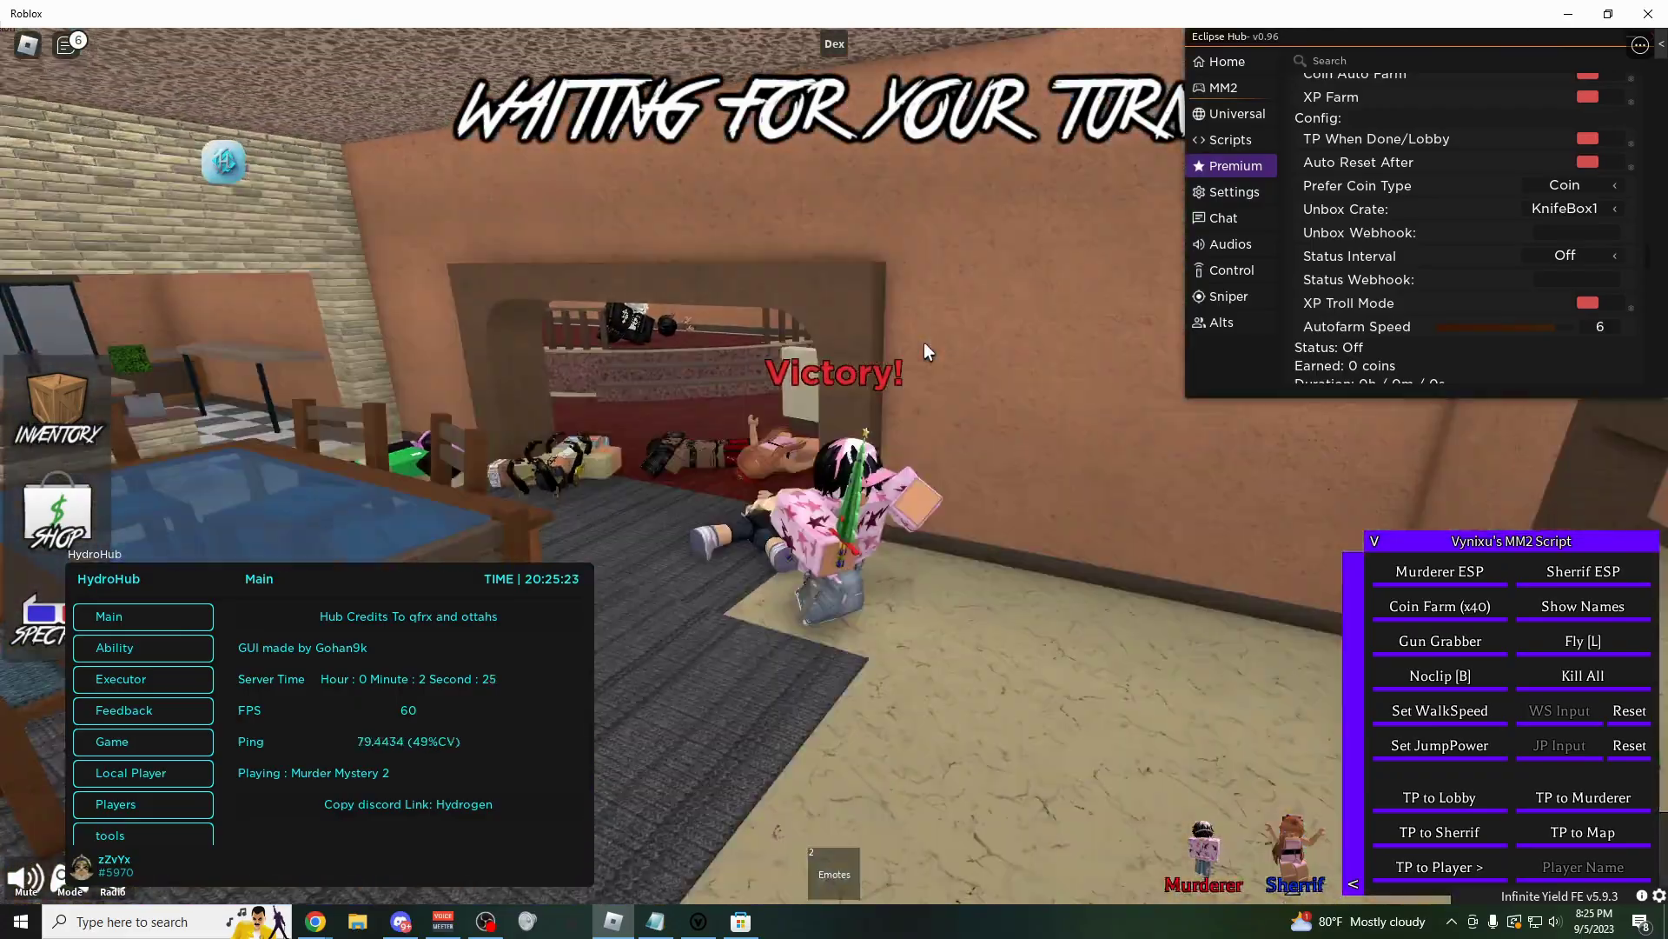
key("w")
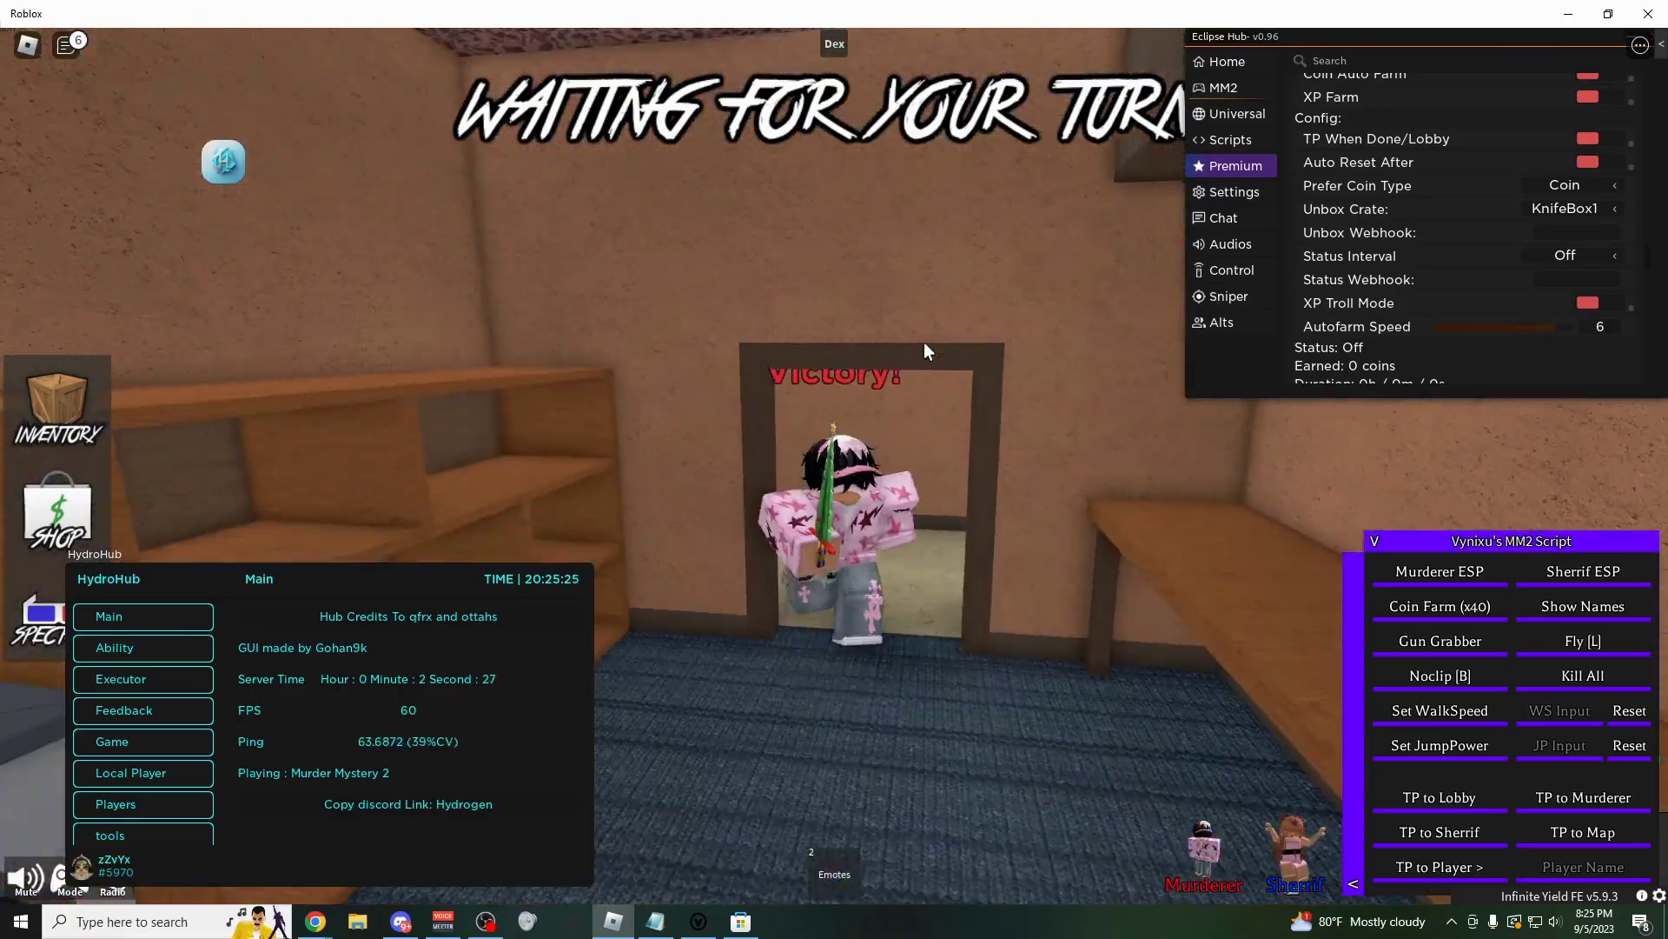
key("w")
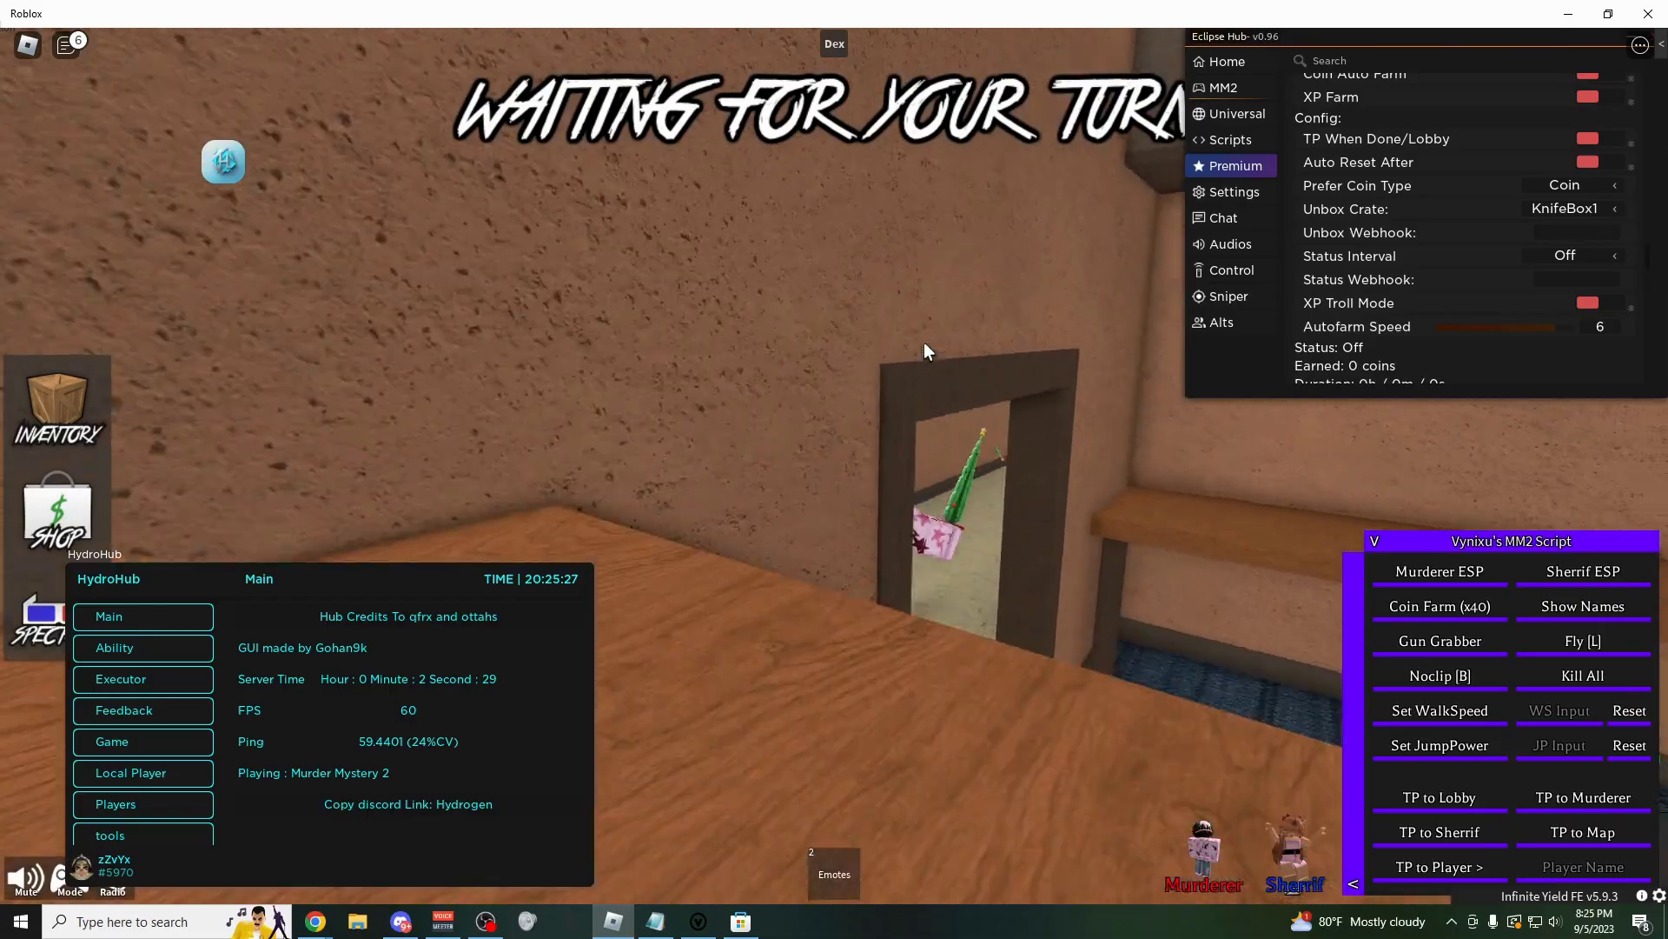
Dismiss the round results and move the character over the lobby fountain and down the path to the beach.
key("w")
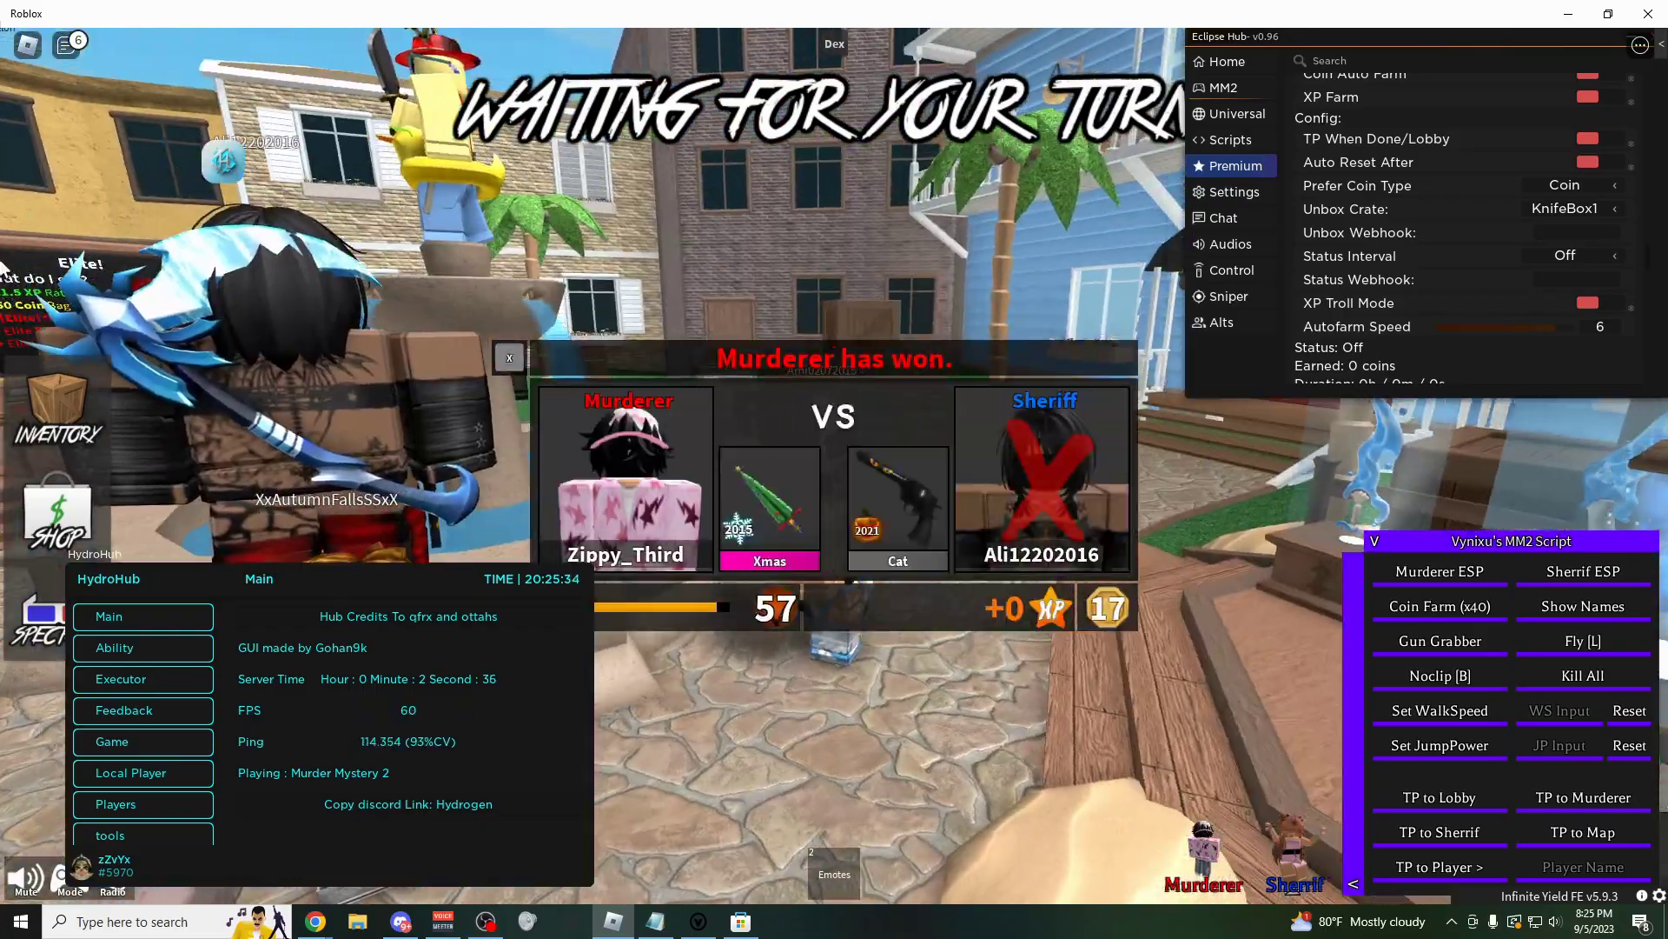
left_click(508, 357)
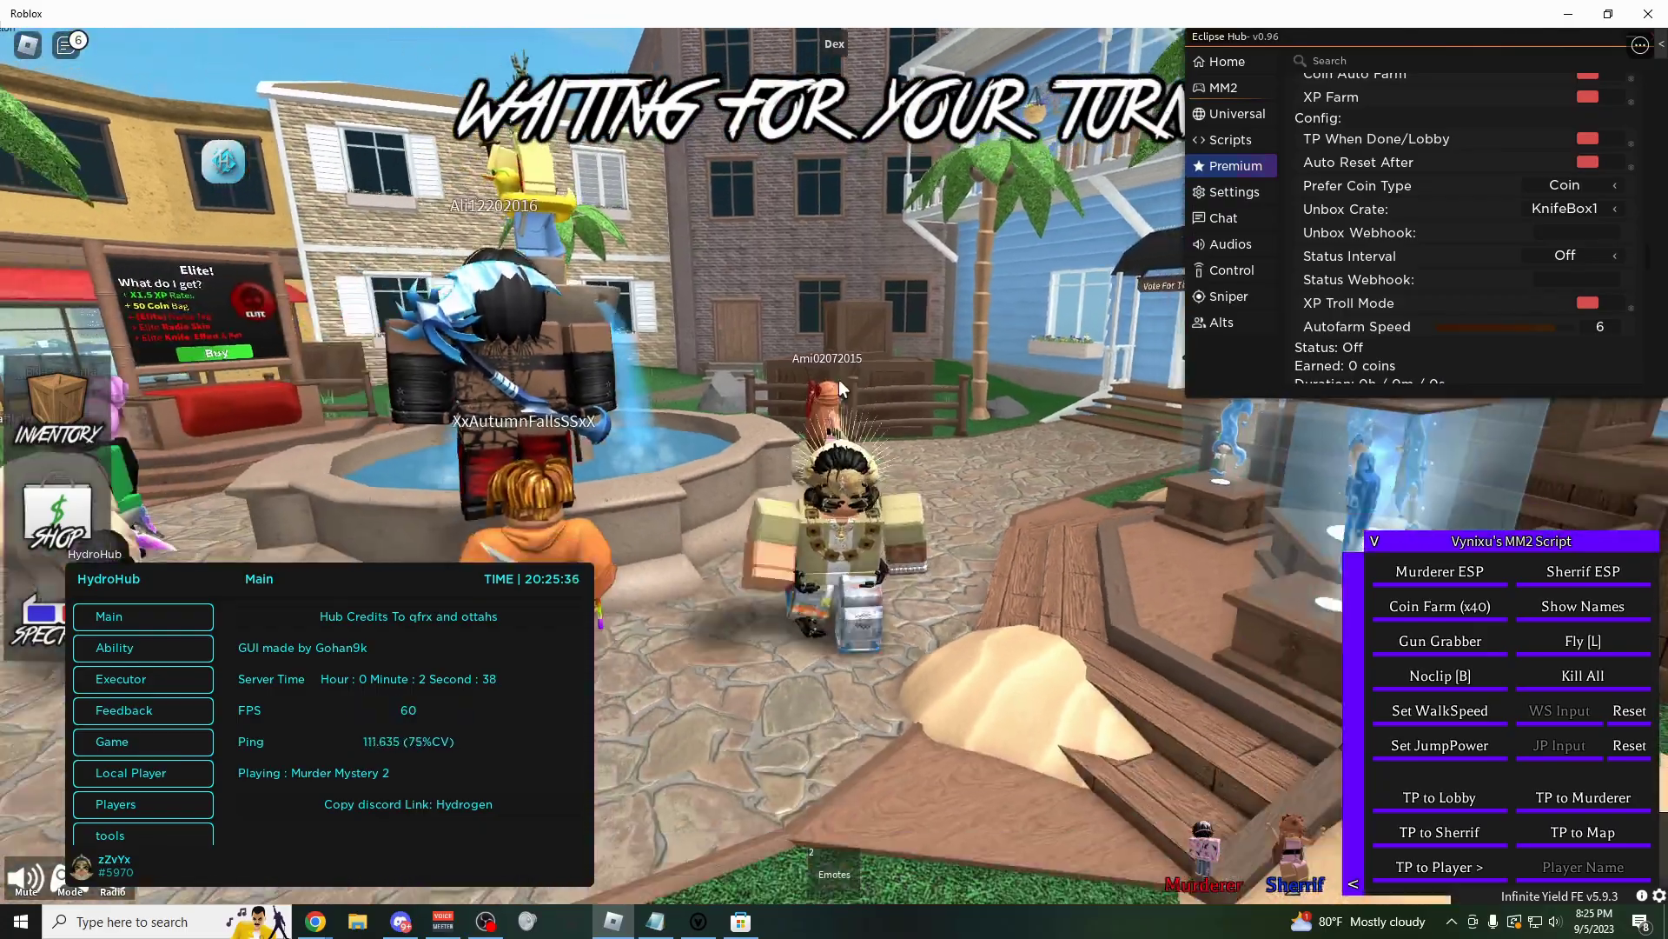
key("w")
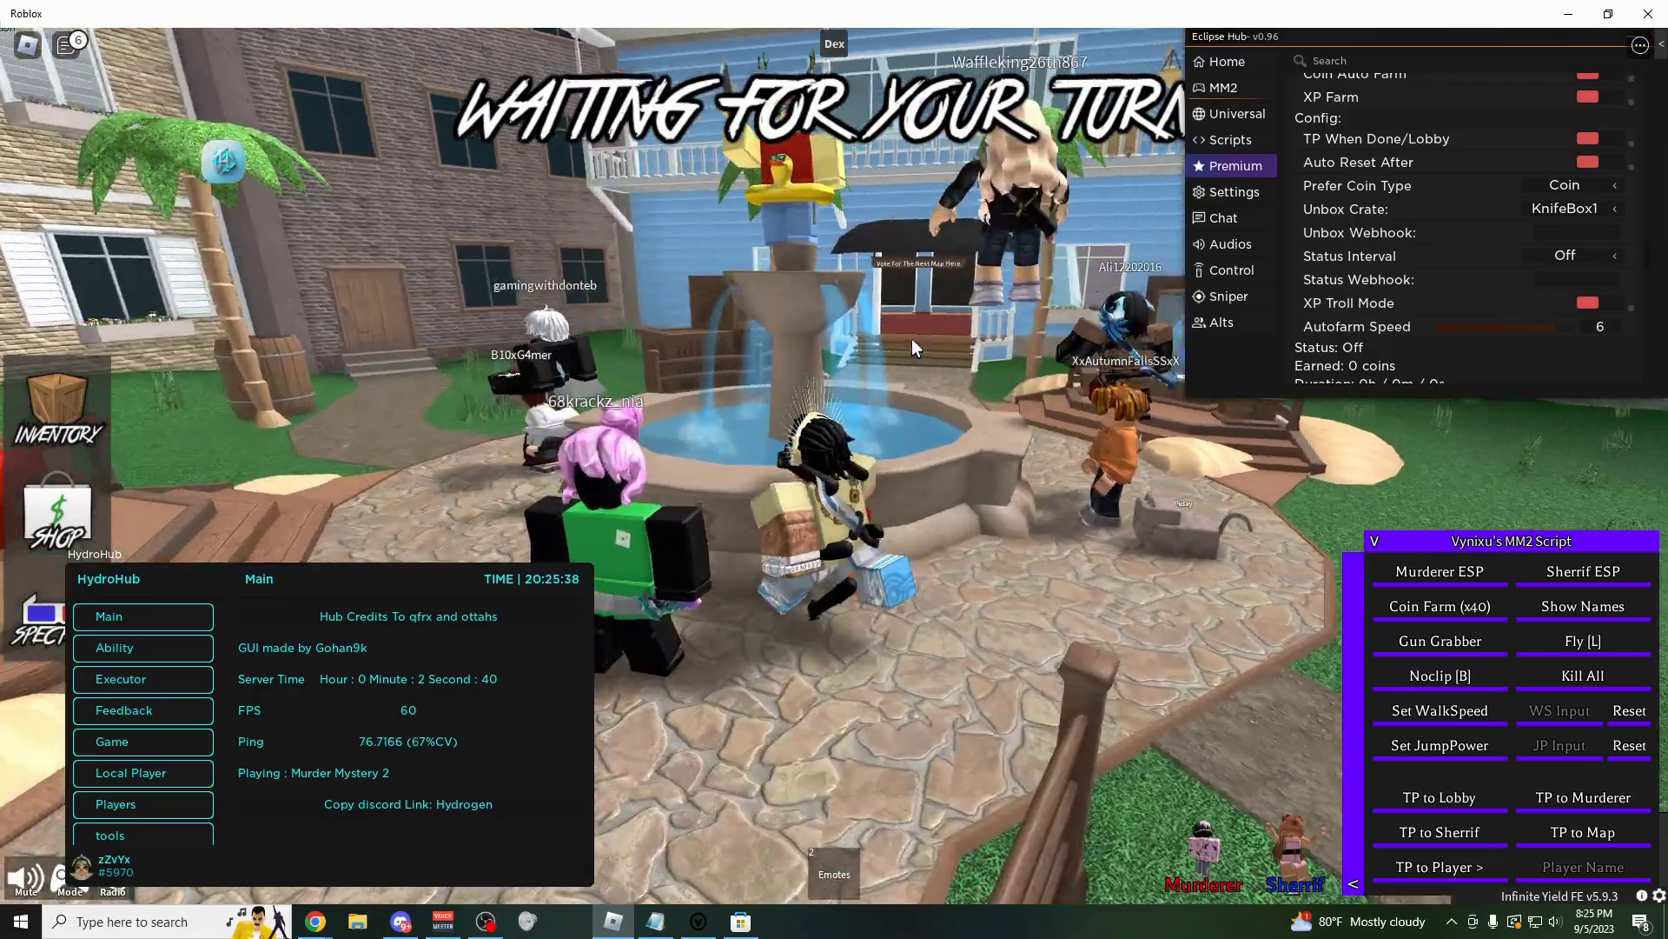
key("space")
key("w")
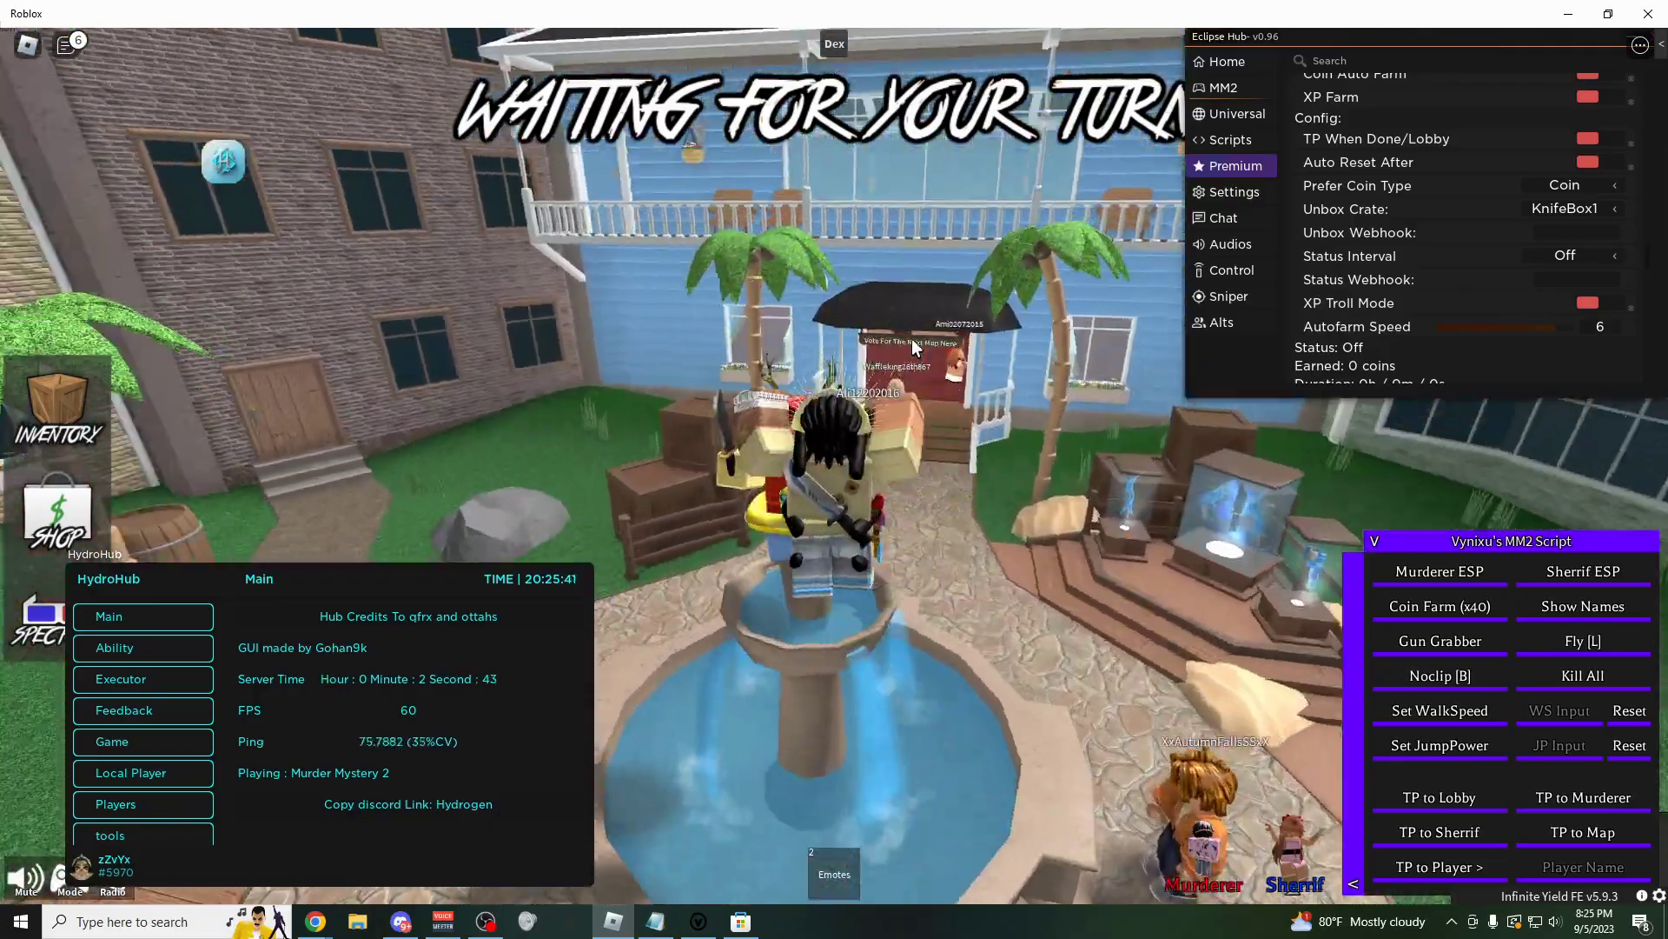
right_click(910, 337)
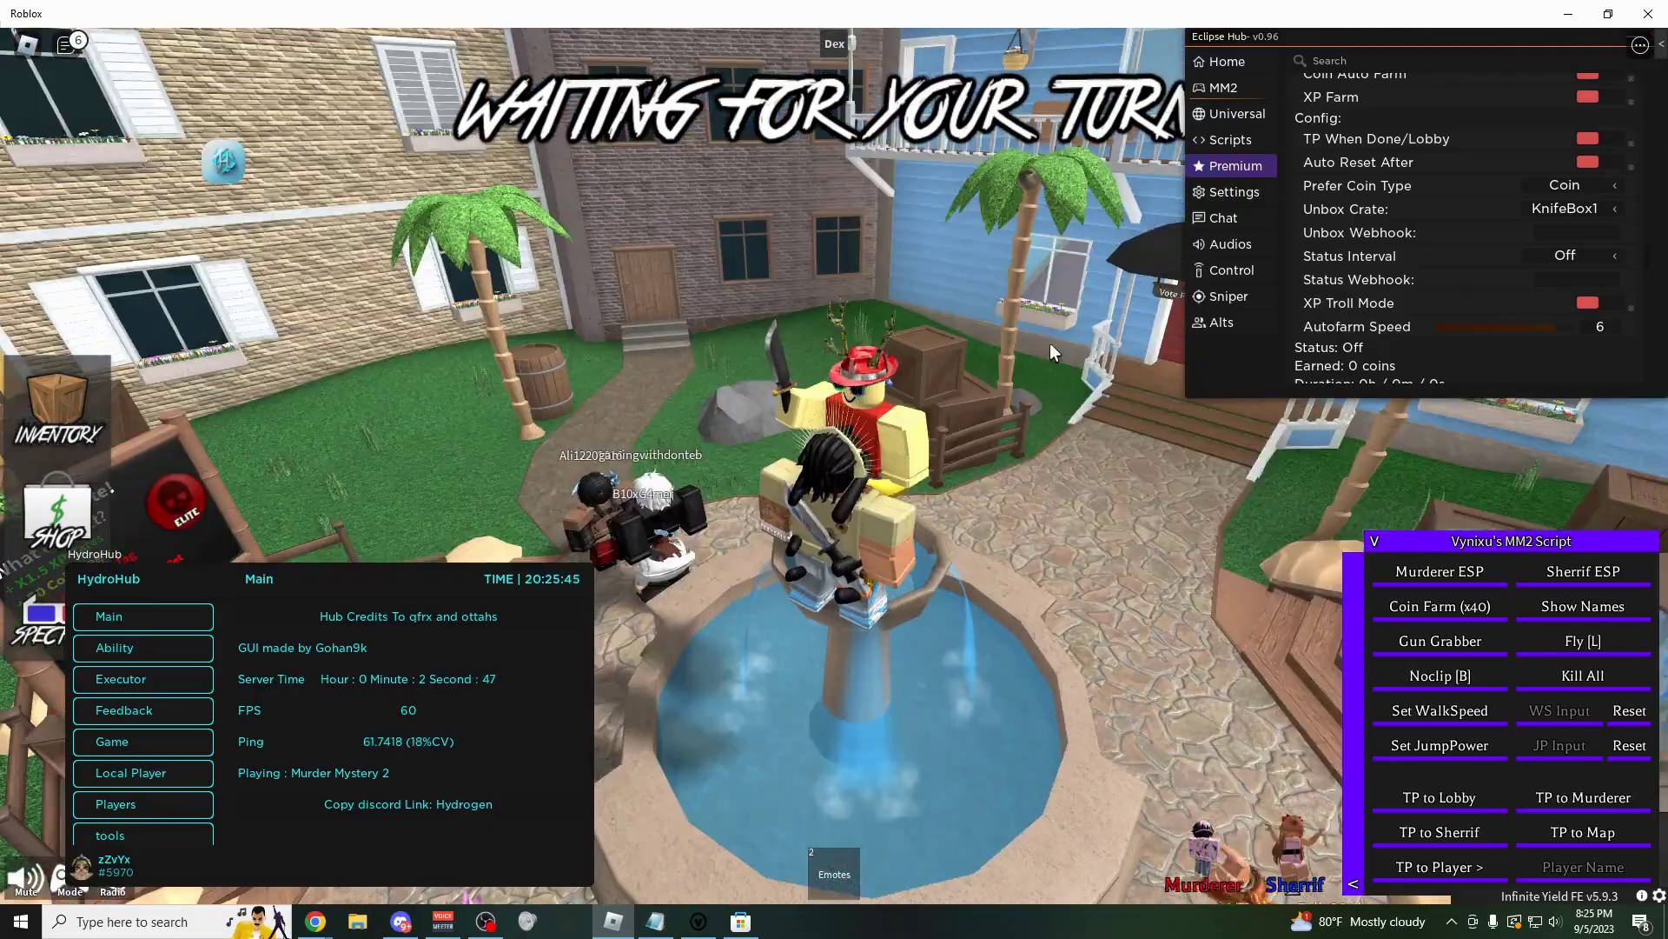
right_click(1050, 344)
key("space")
key("w")
key("space")
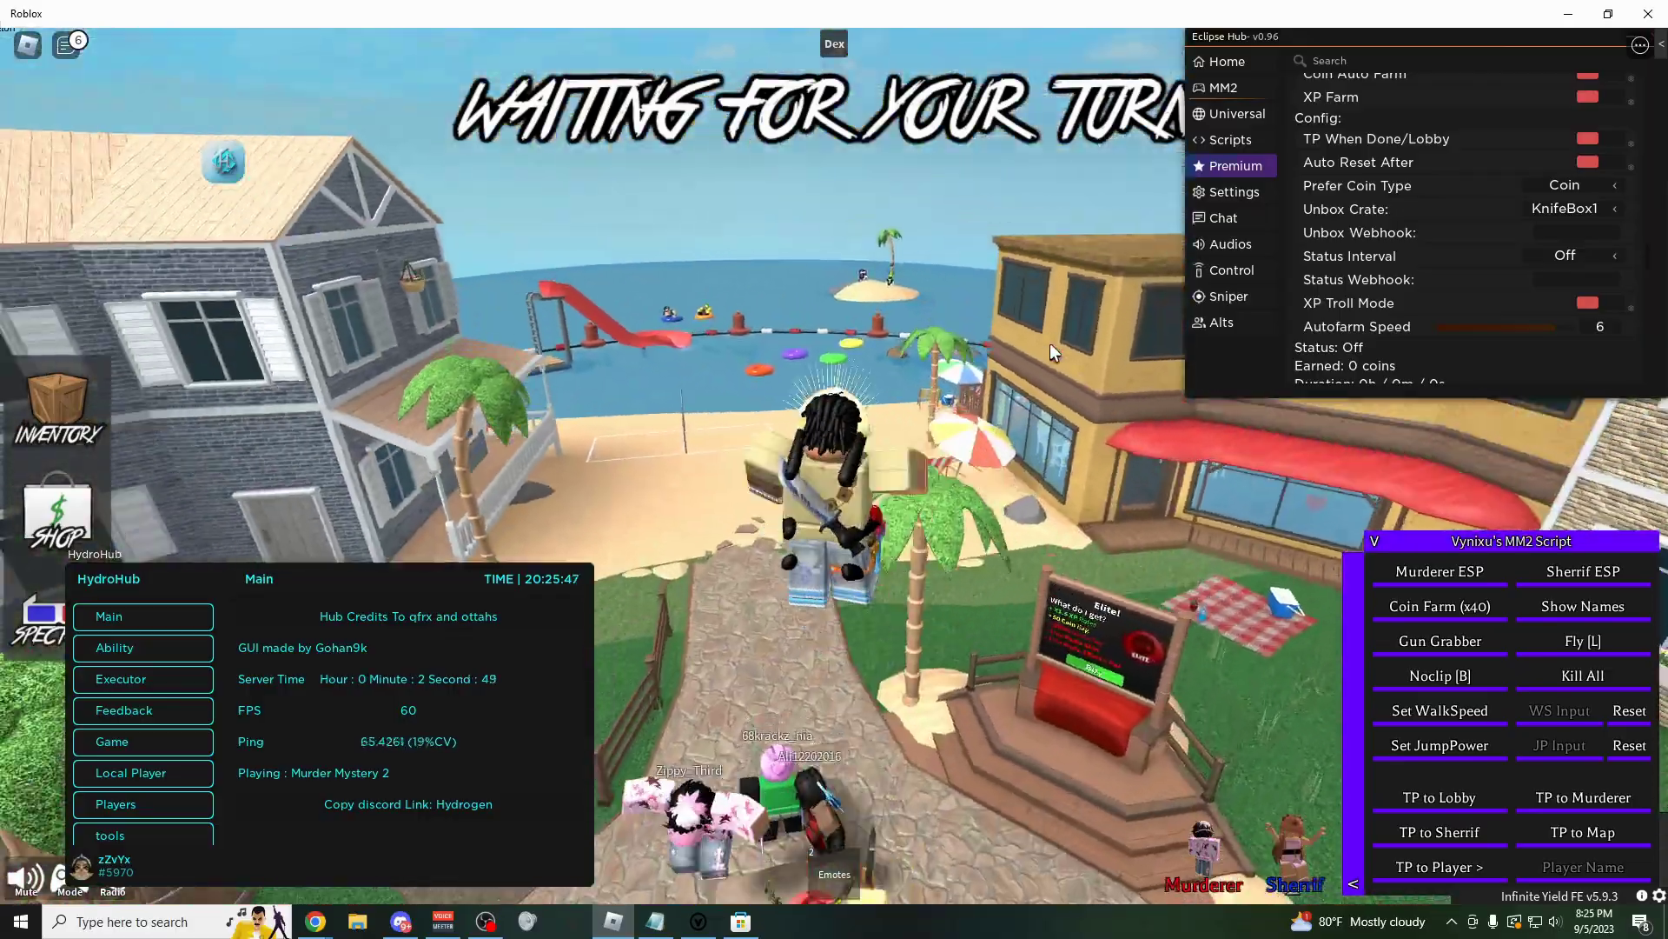
key("w")
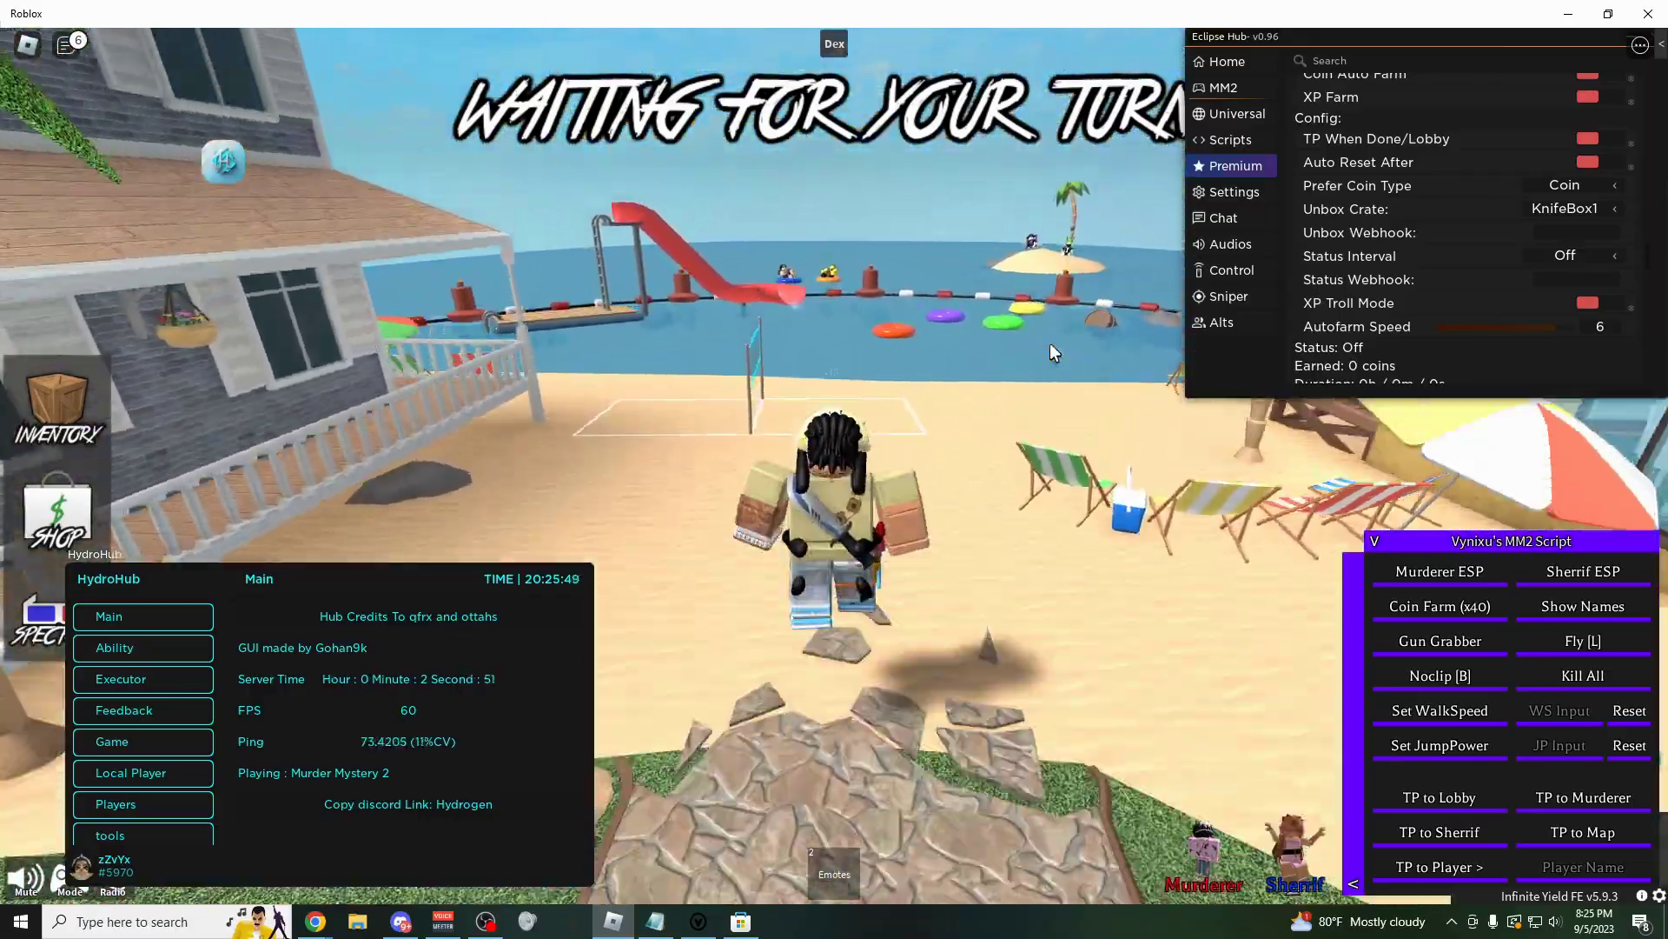
right_click(1049, 344)
key("w")
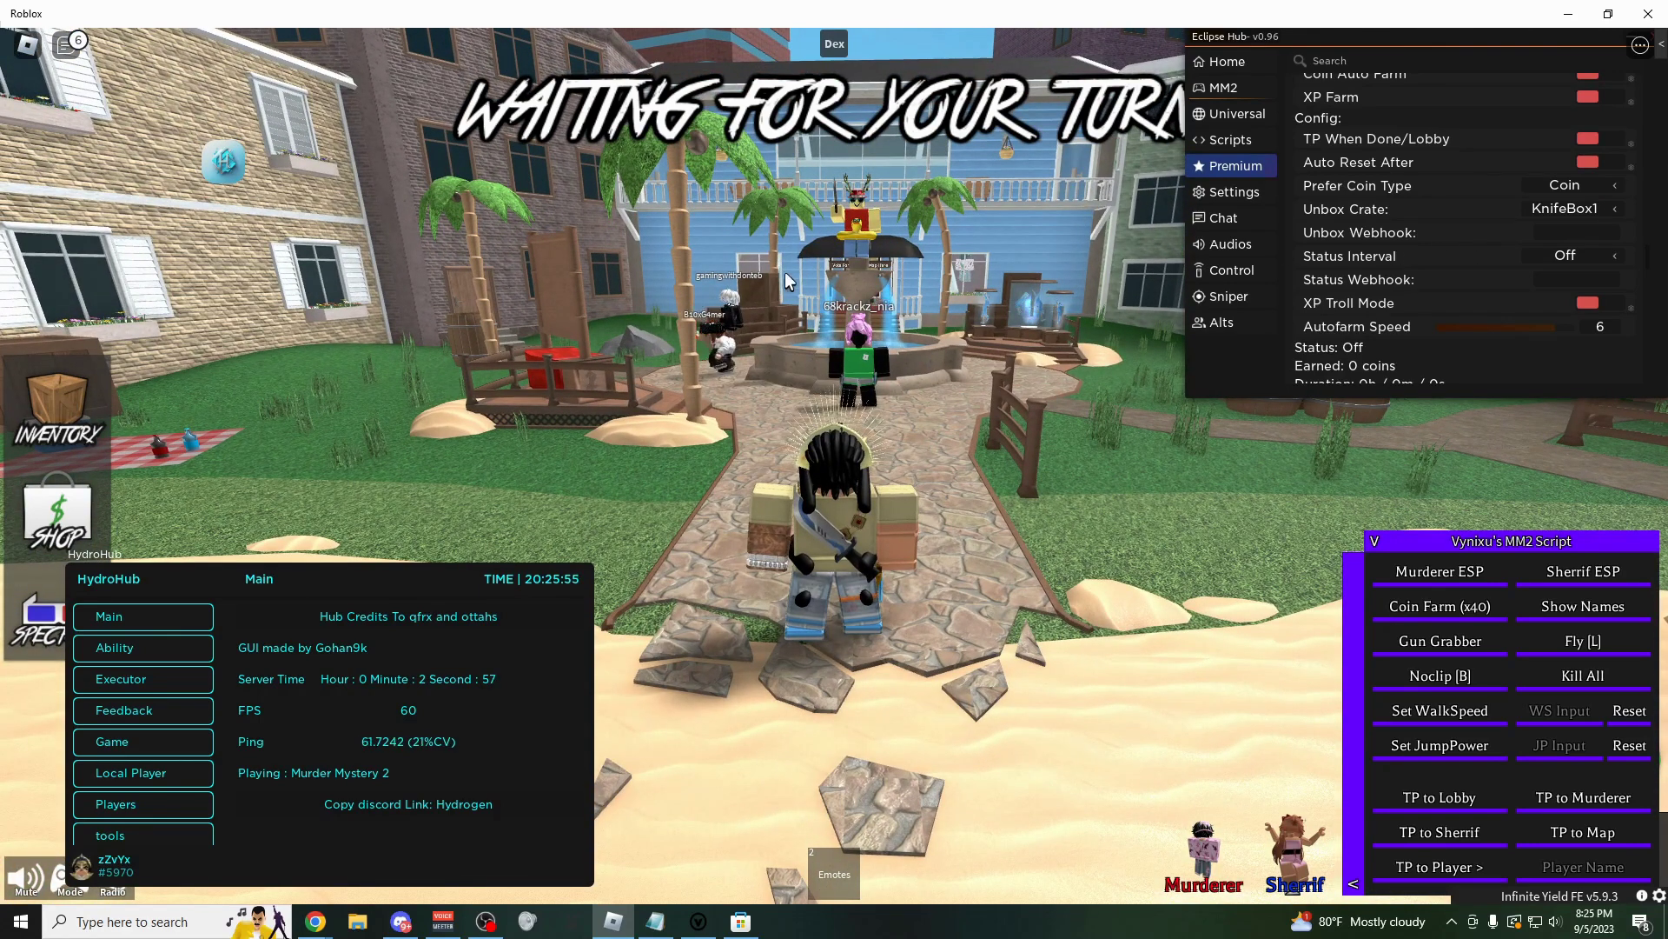
right_click(860, 278)
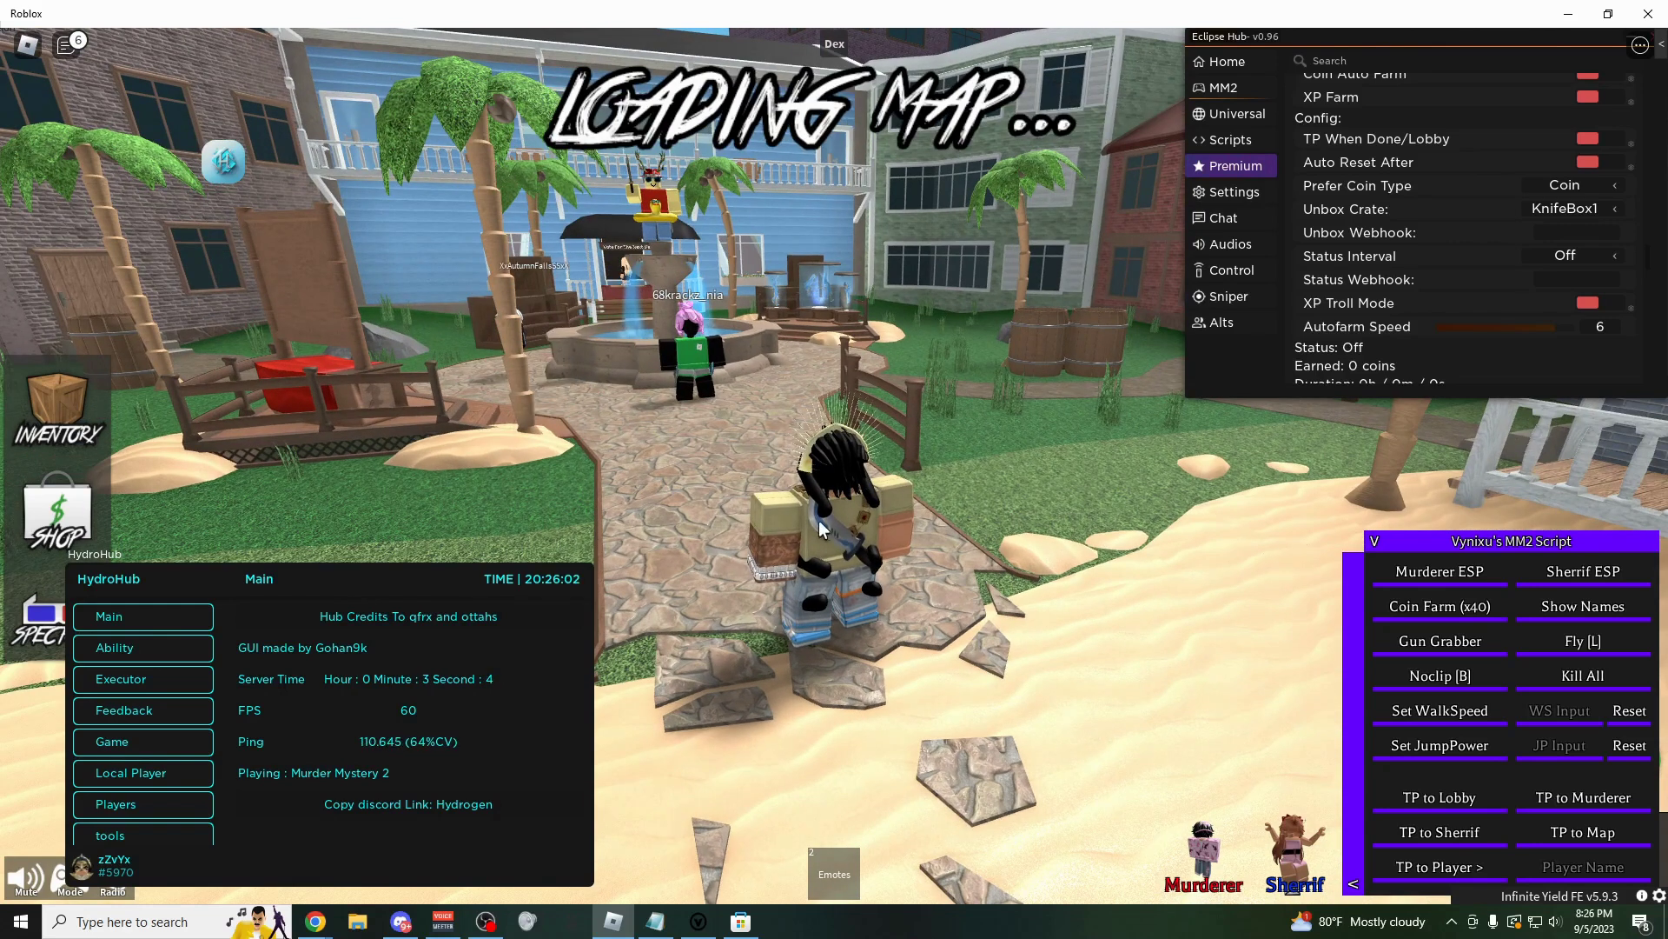
Check the remaining "5- Prevent bans and viruses" line in the Notepad outline and return to Roblox.
left_click(655, 921)
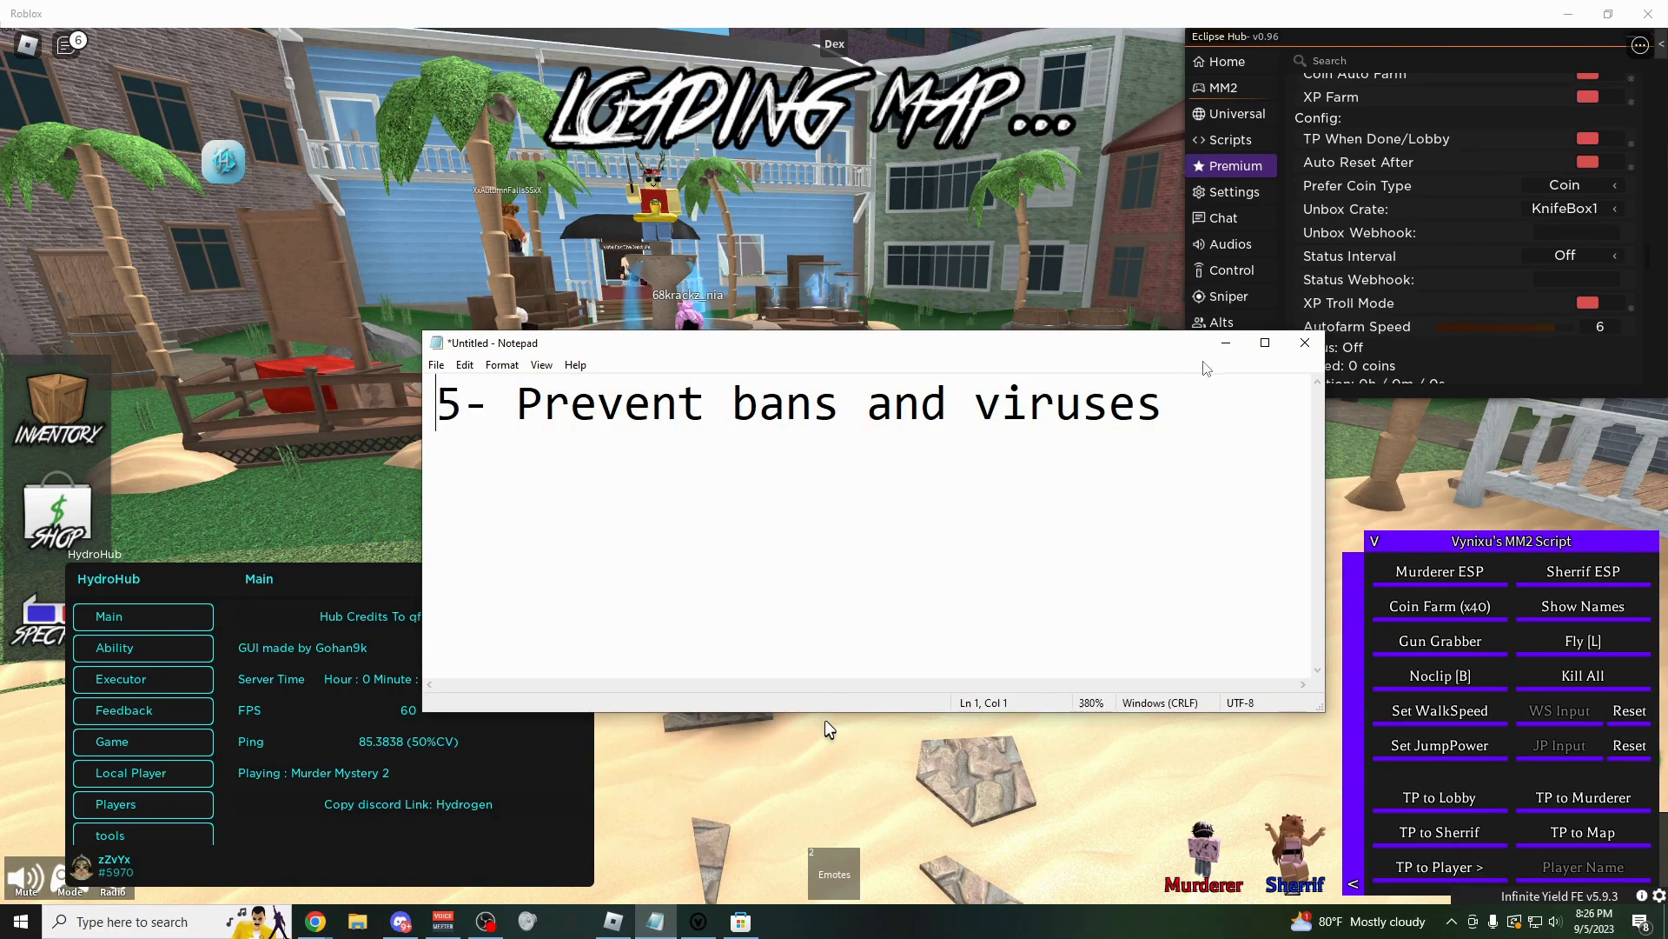
left_click(826, 718)
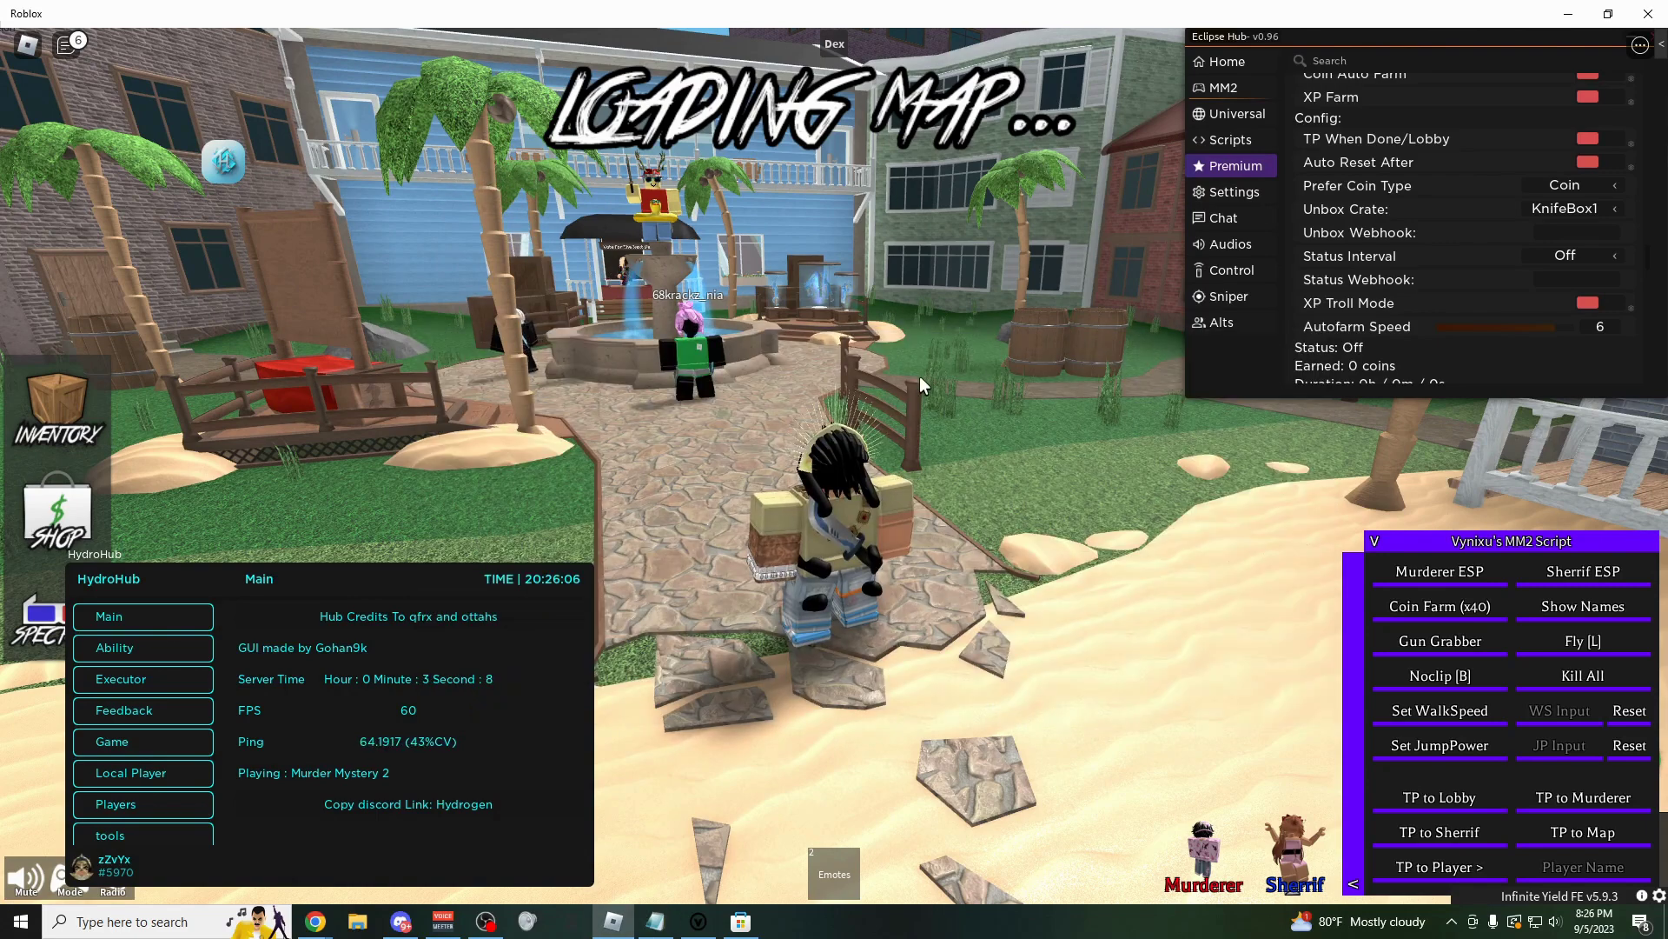
Walk the character back up the lobby path, and along the corridor into the lounge of the new map.
key("w")
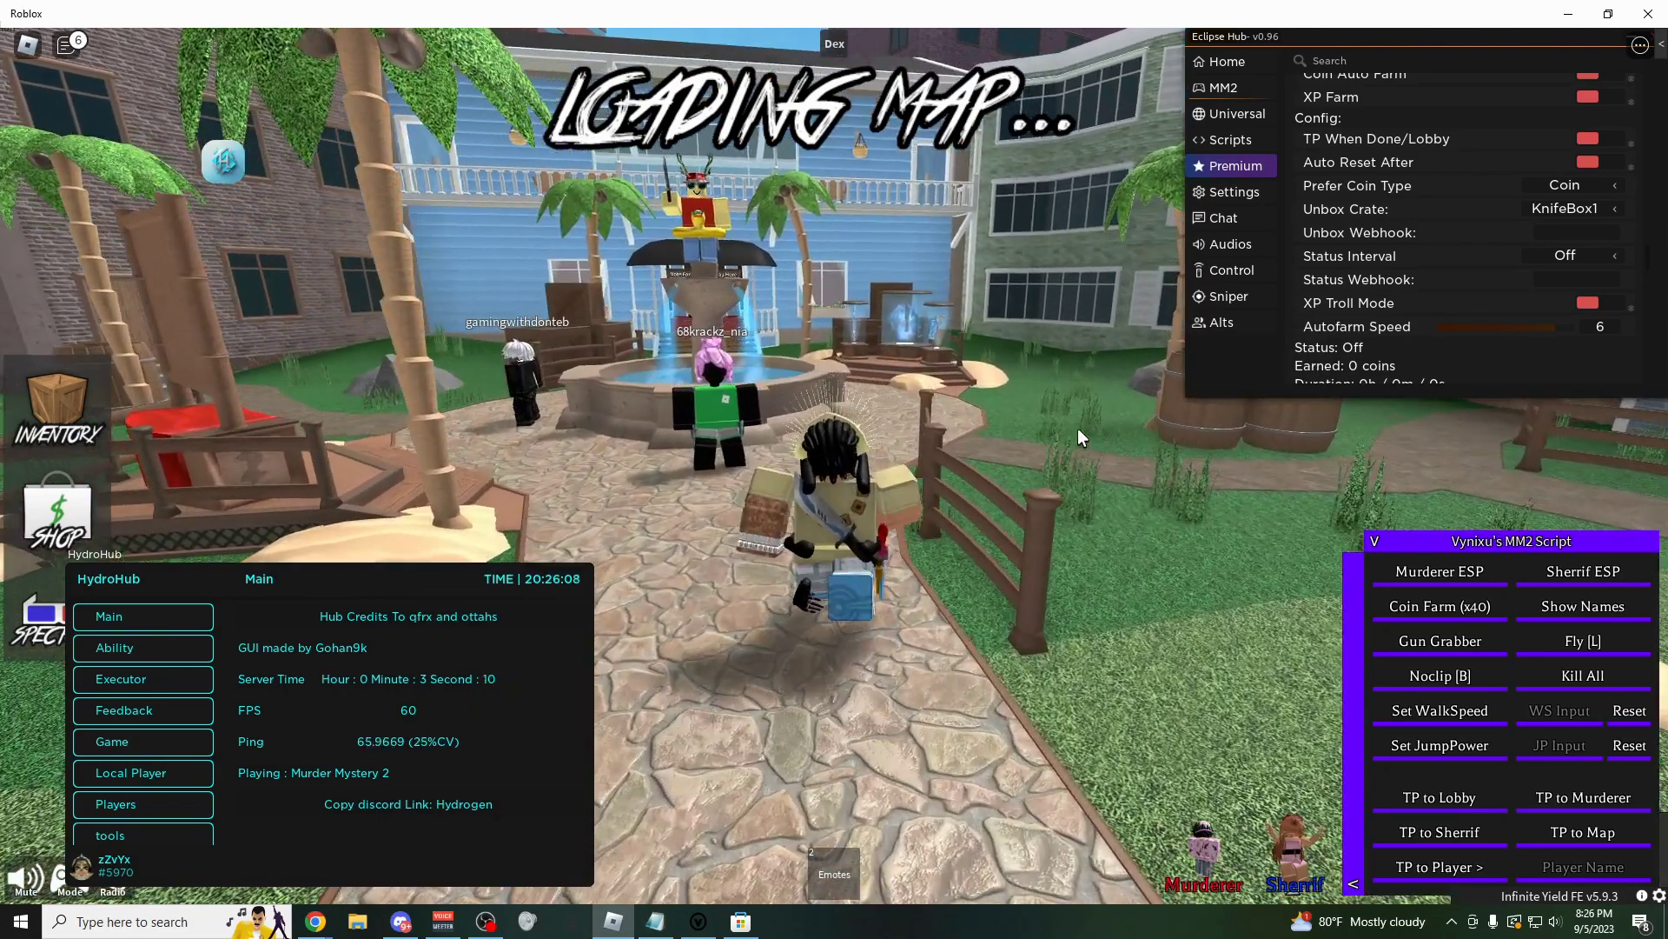
key("w")
key("space")
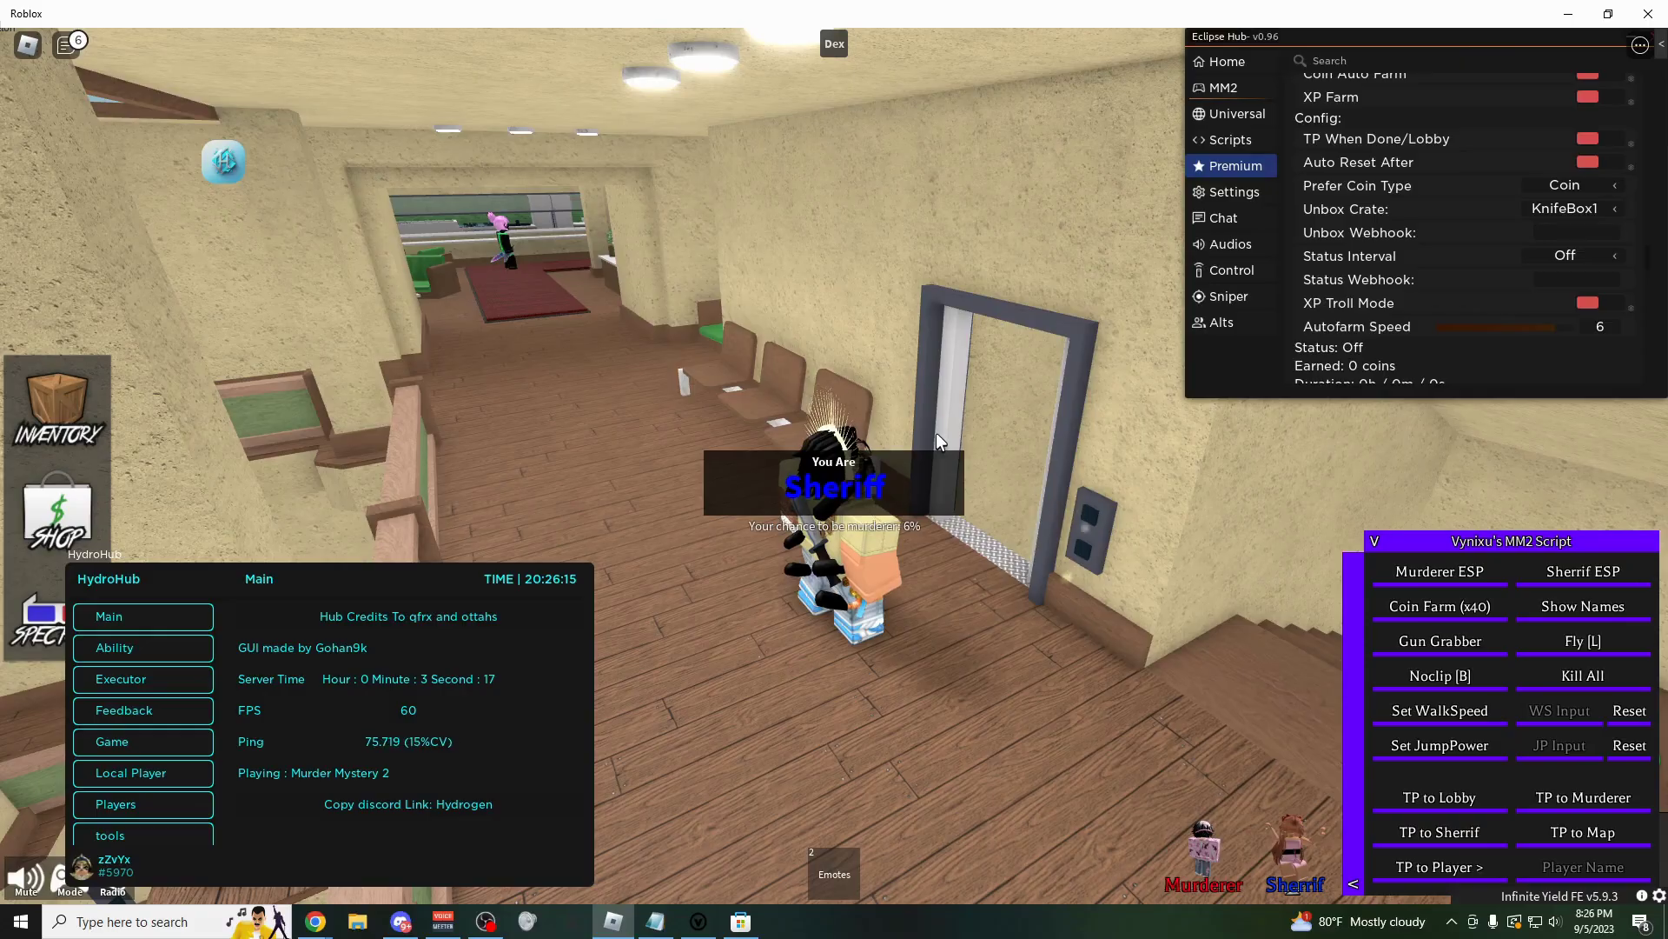
key("w")
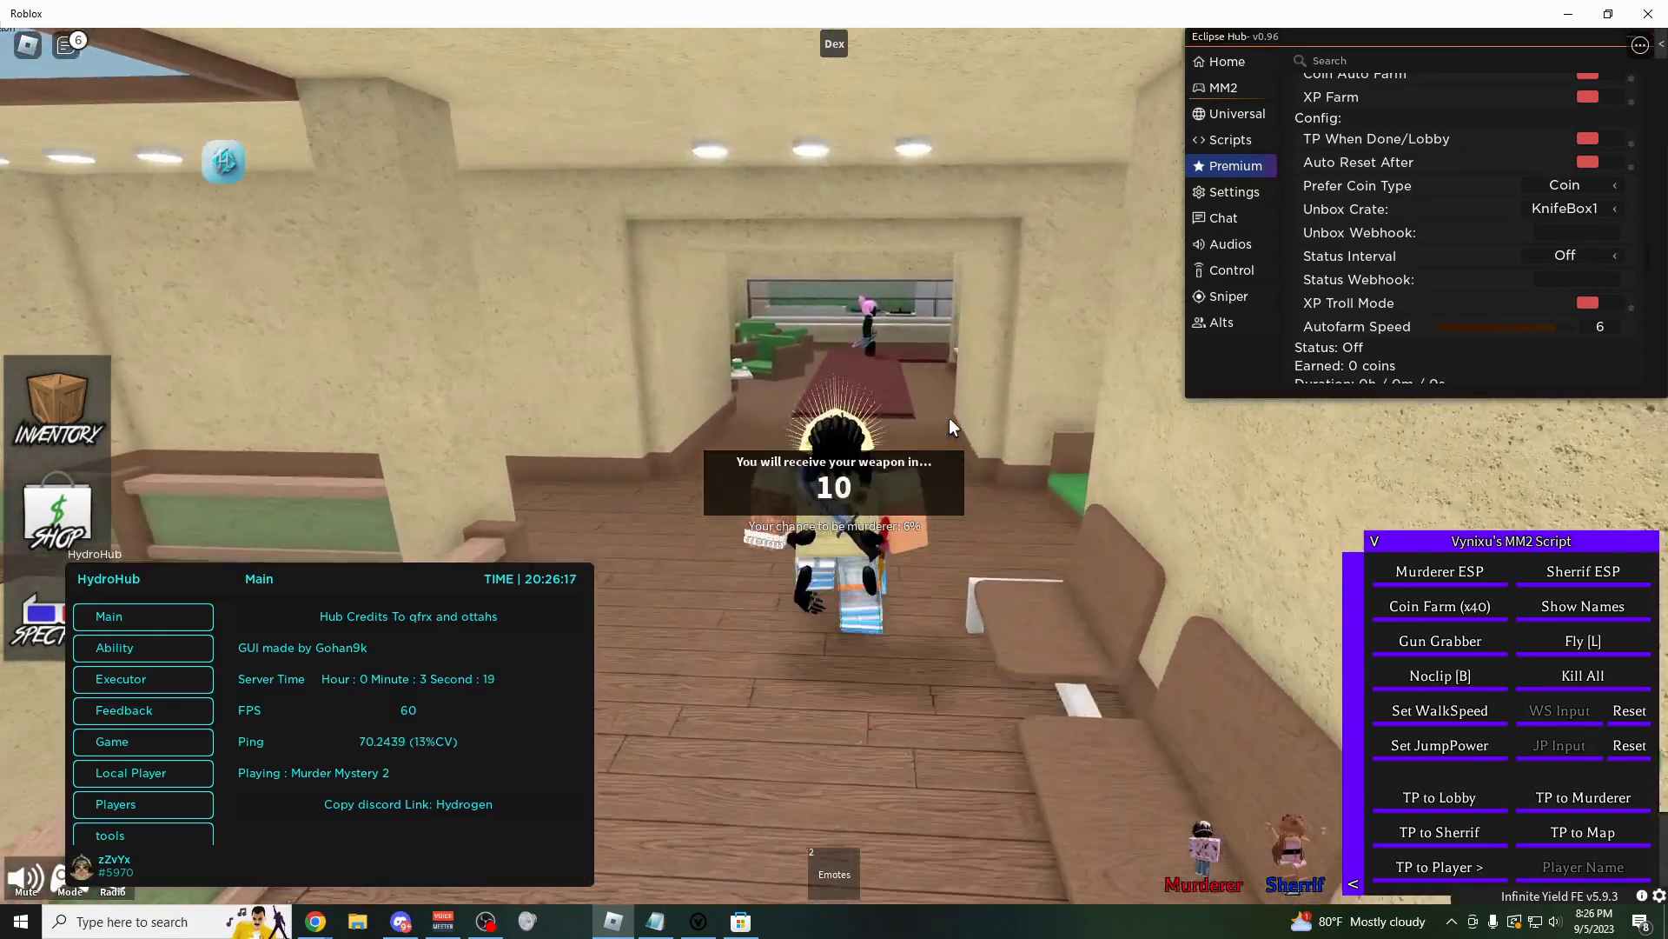
key("w")
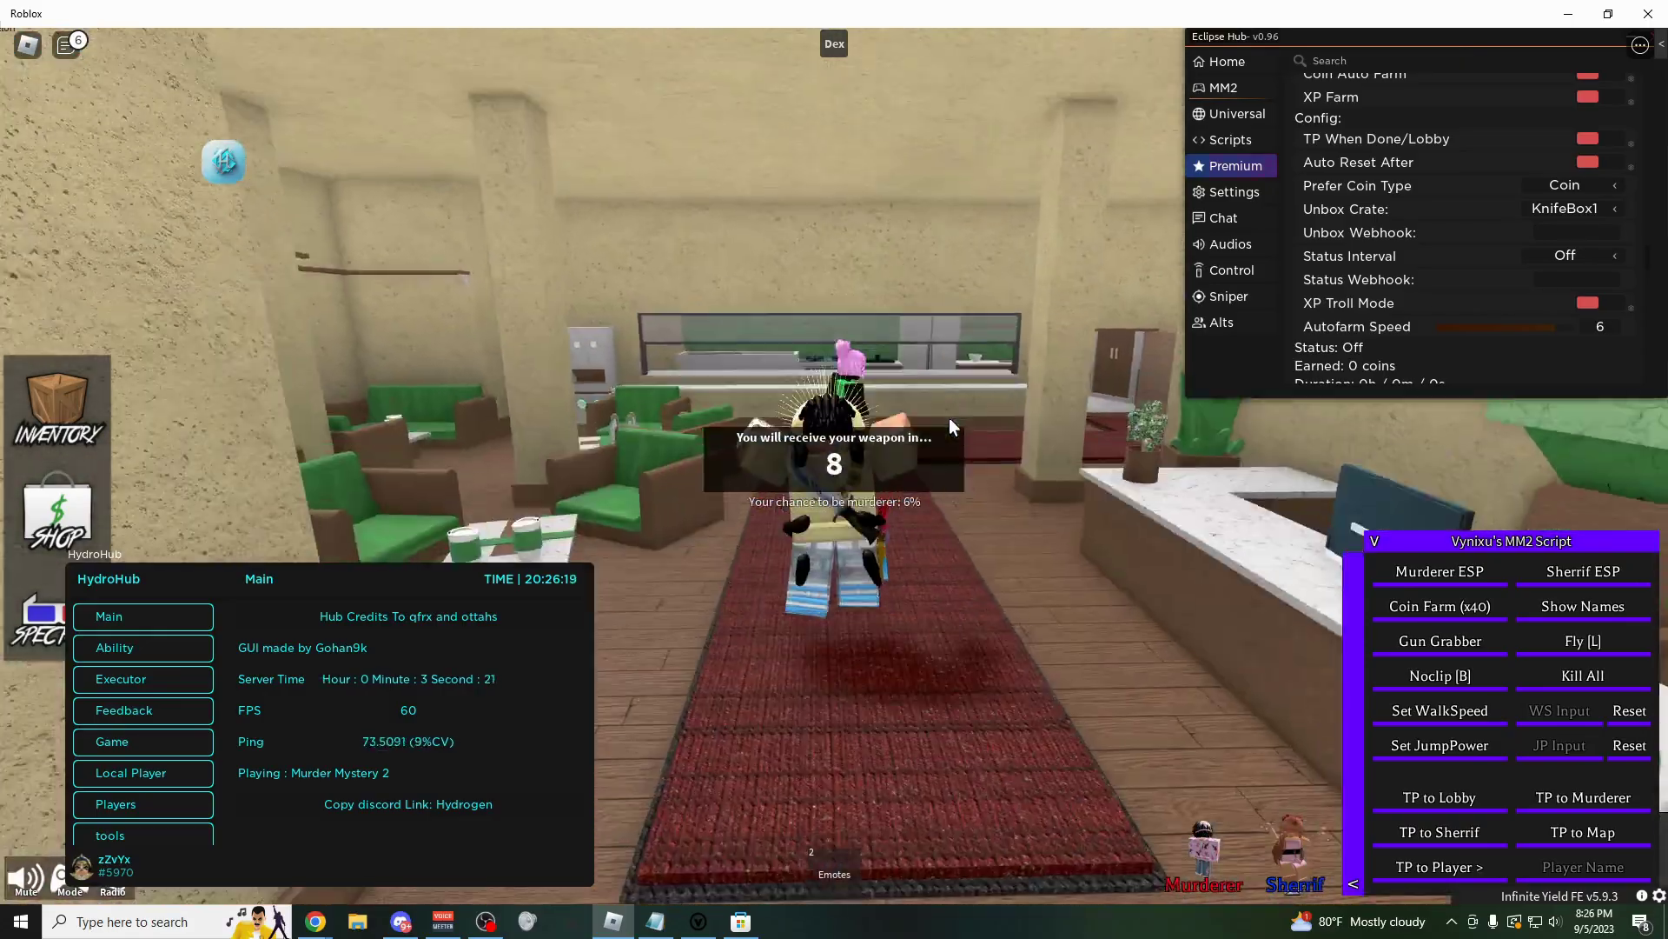
key("s")
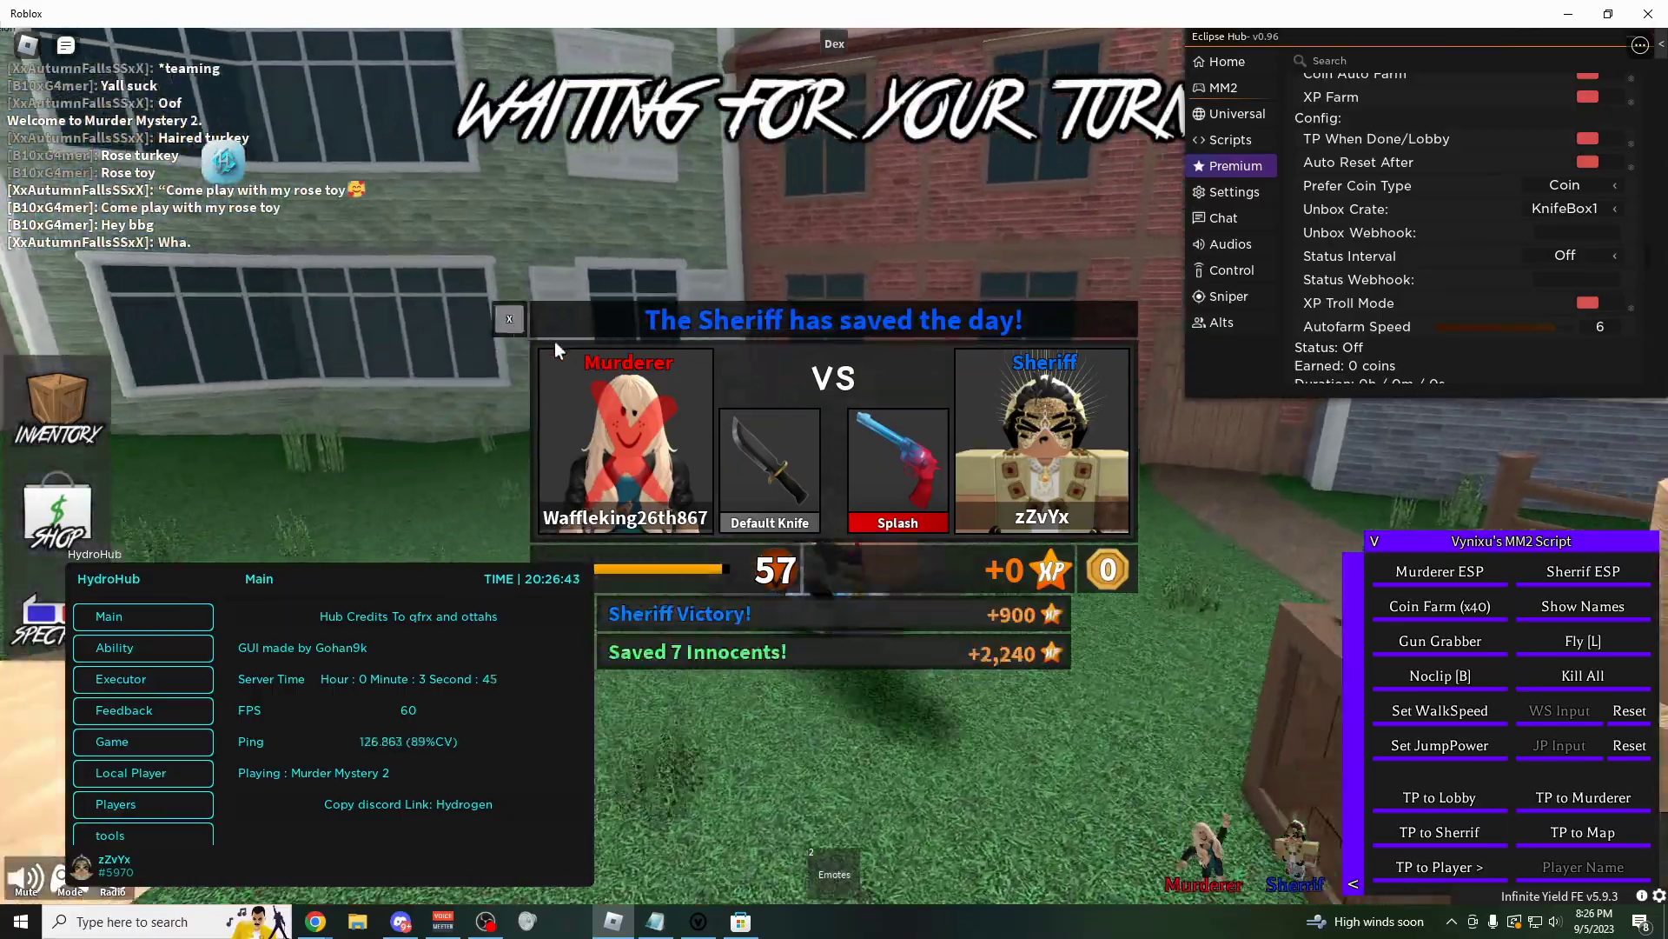
Dismiss the Sheriff round results and move the character across the lobby to the bundle displays by the palm tree.
left_click(509, 319)
key("w")
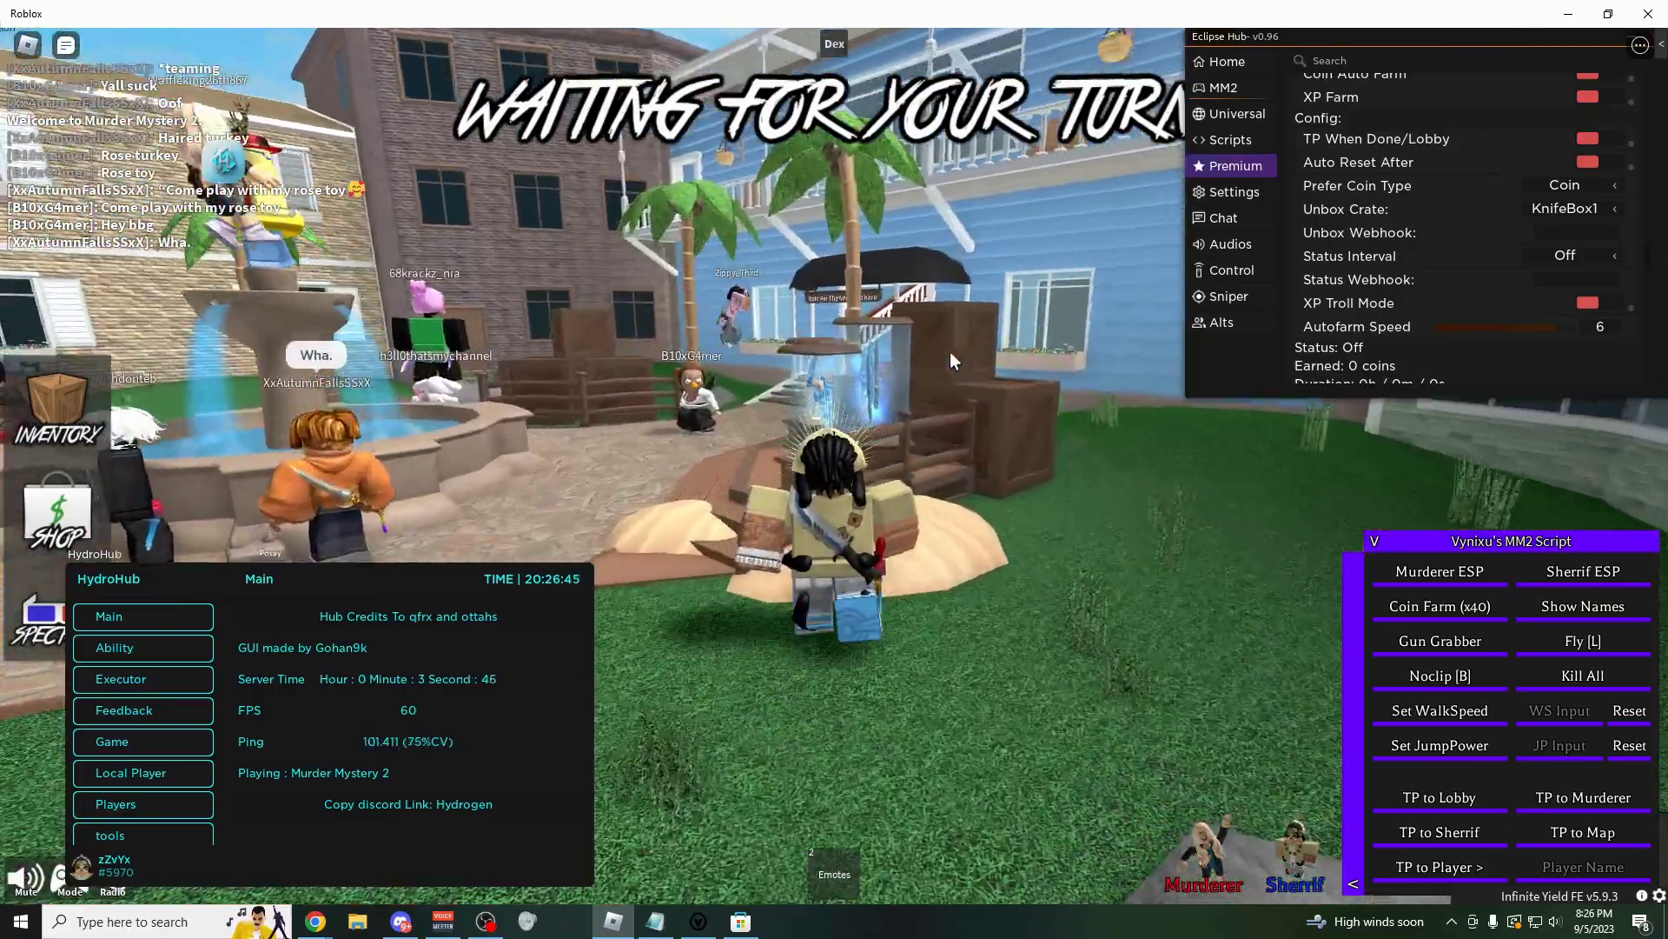
key("space")
key("w")
key("space")
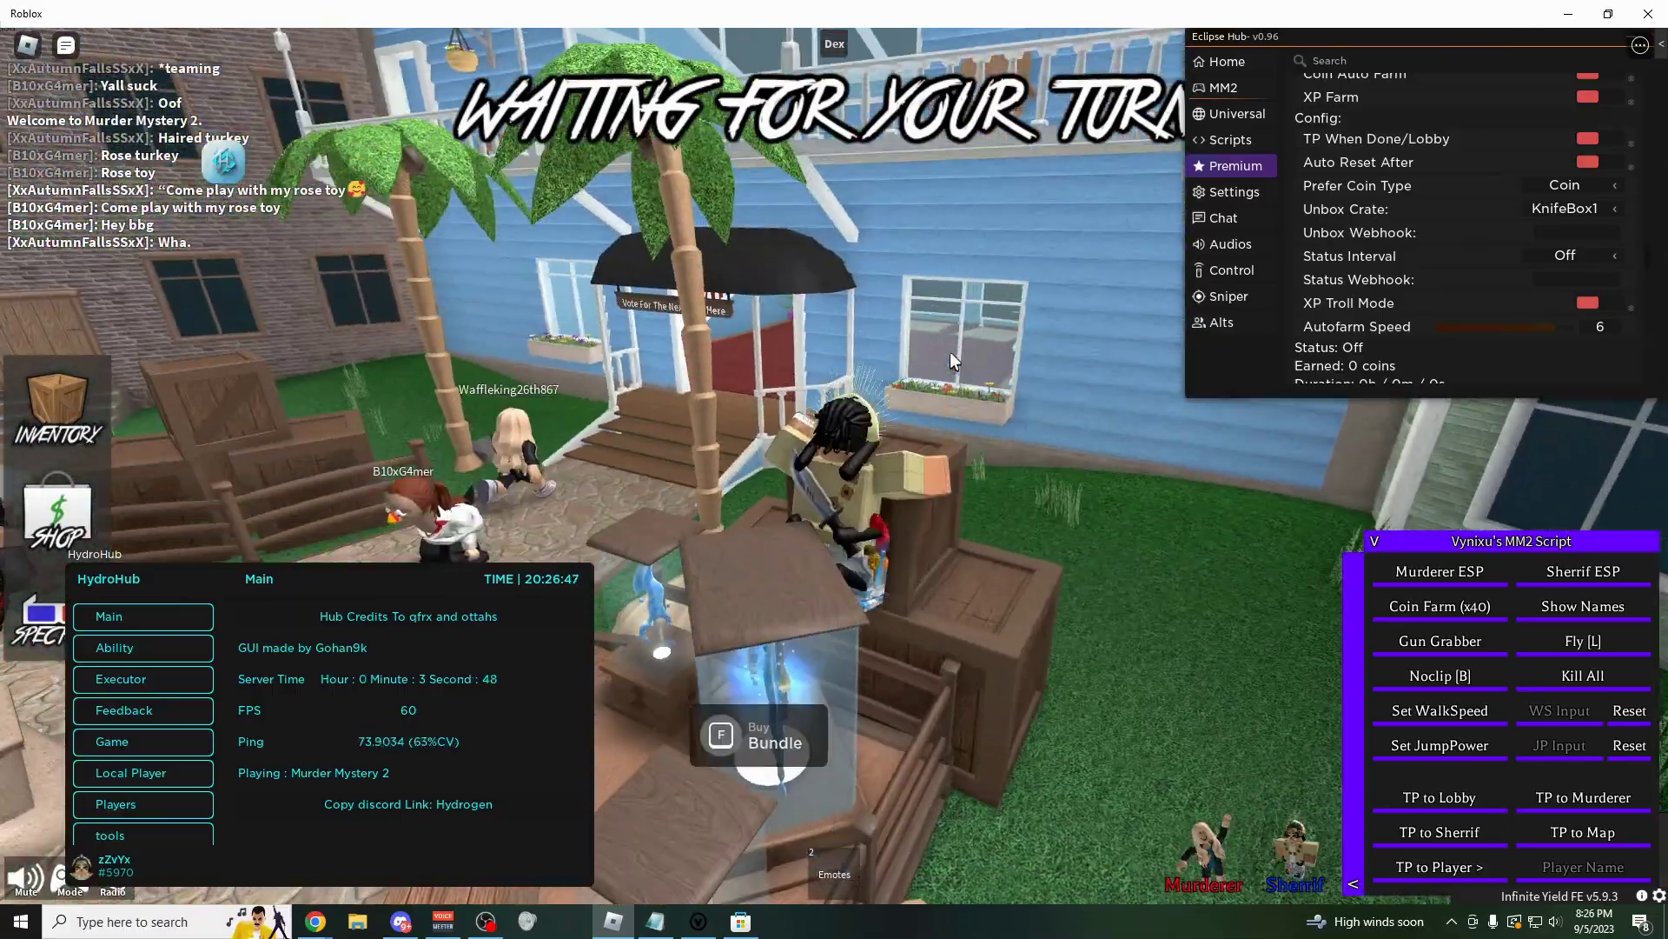
key("w")
key("space")
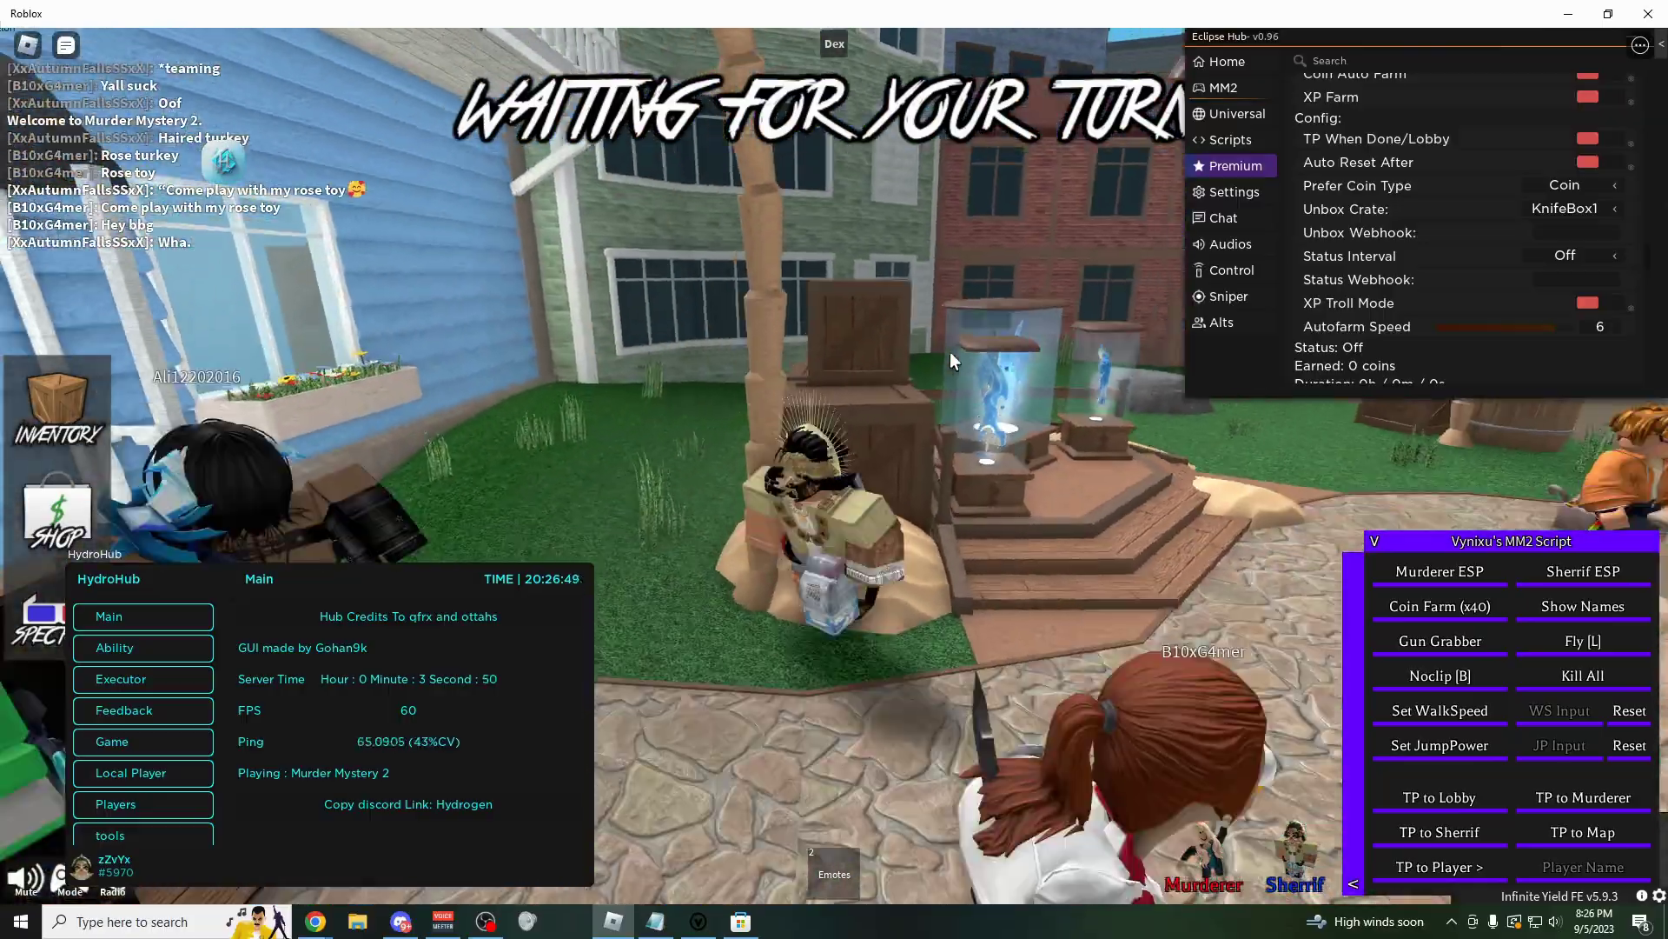
key("w")
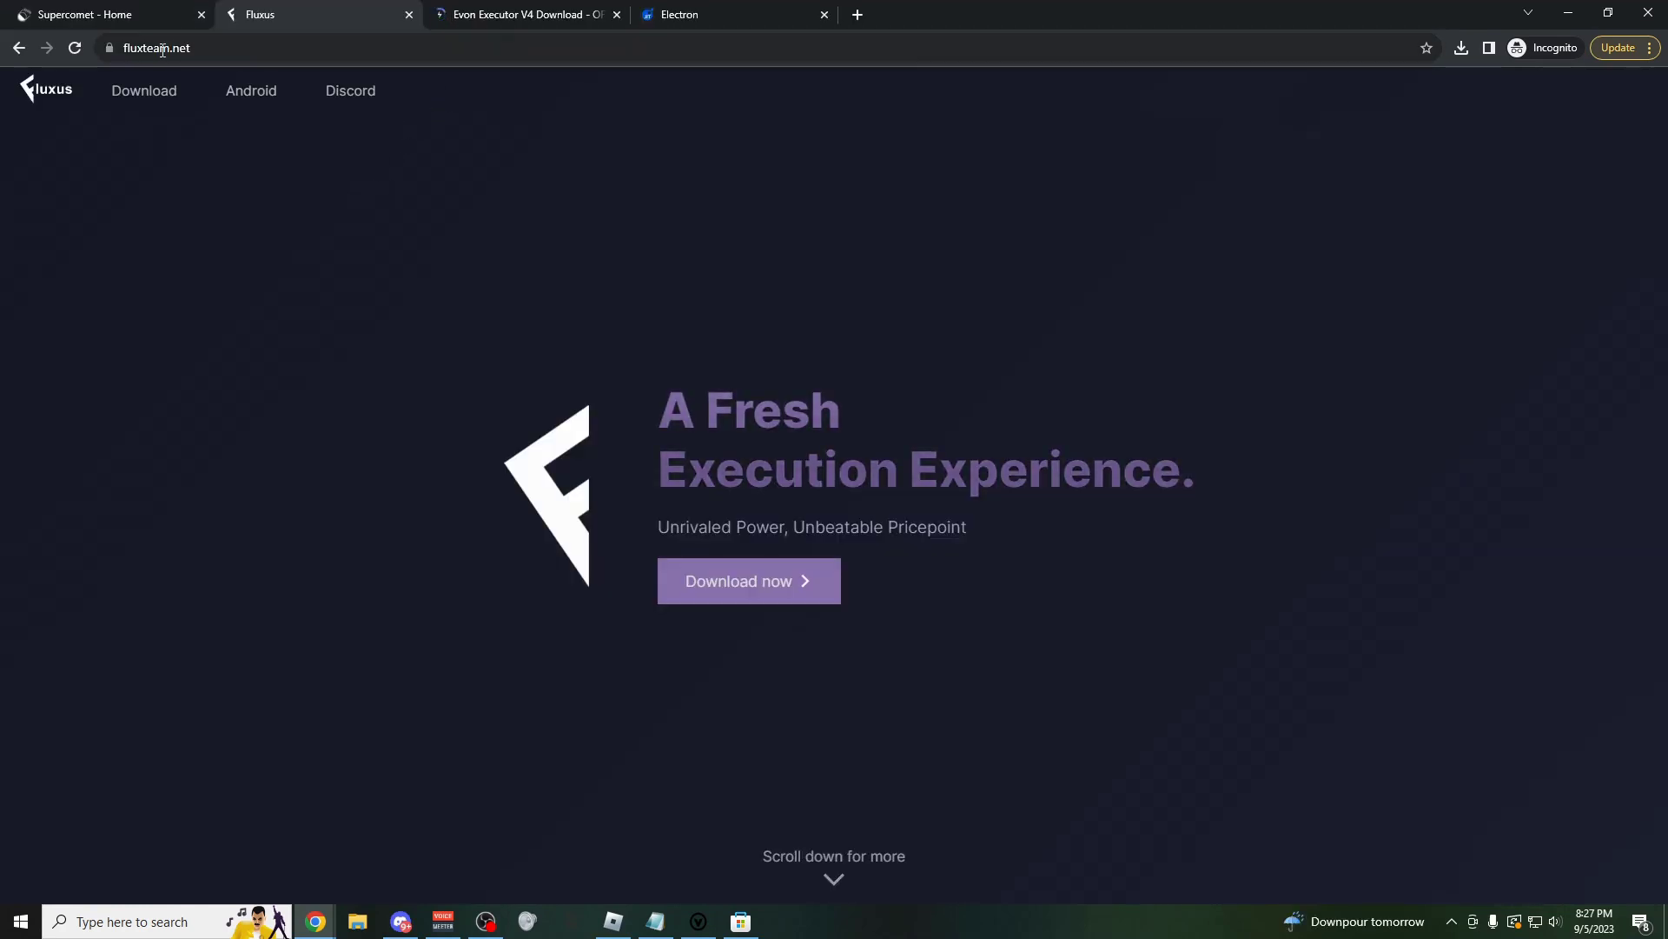
View the Evon Executor download page and the Electron website in Chrome.
left_click(528, 11)
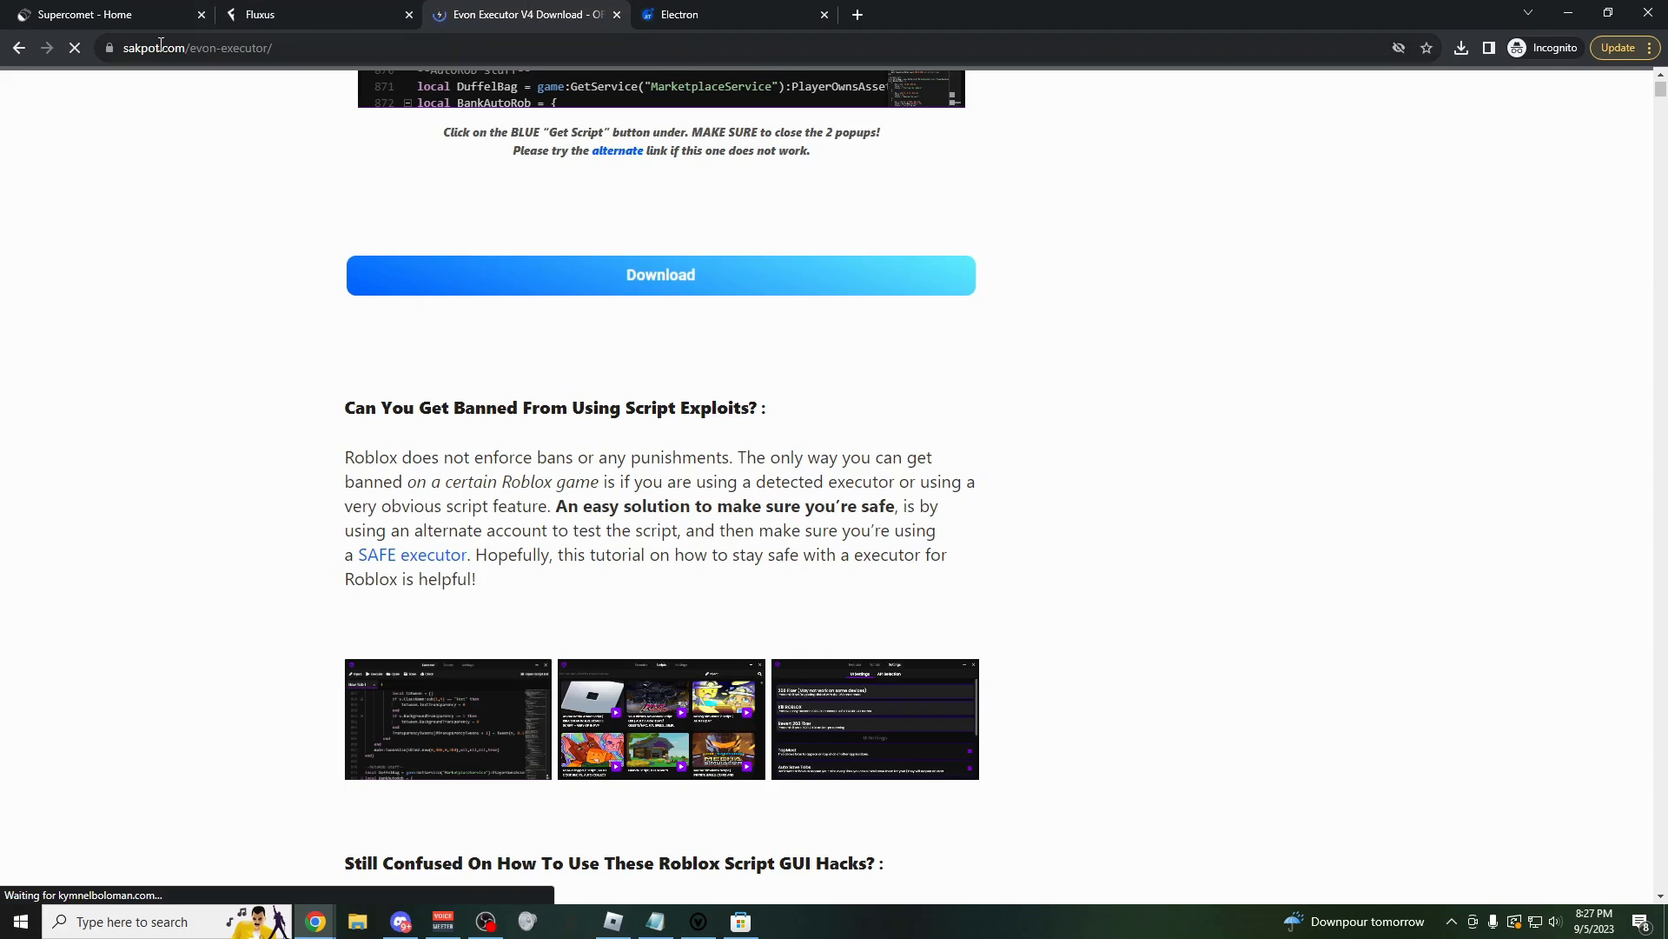
left_click(700, 11)
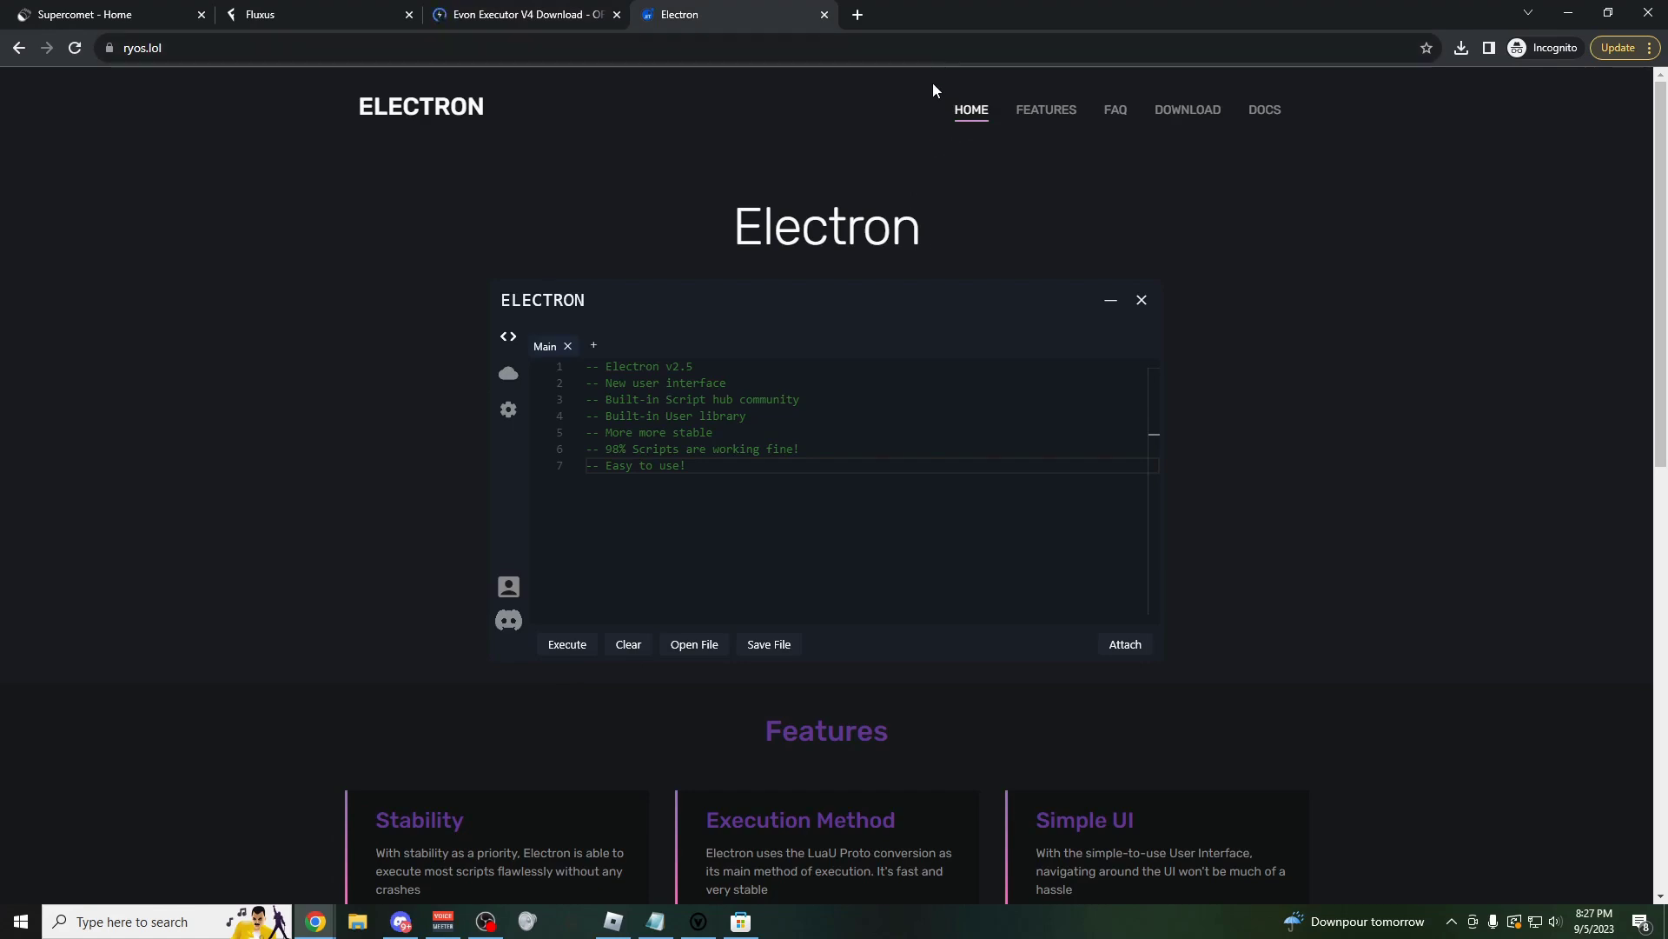
Search Google for "hydrogen executor" in a new tab and examine the web addresses of the competing download results.
left_click(858, 15)
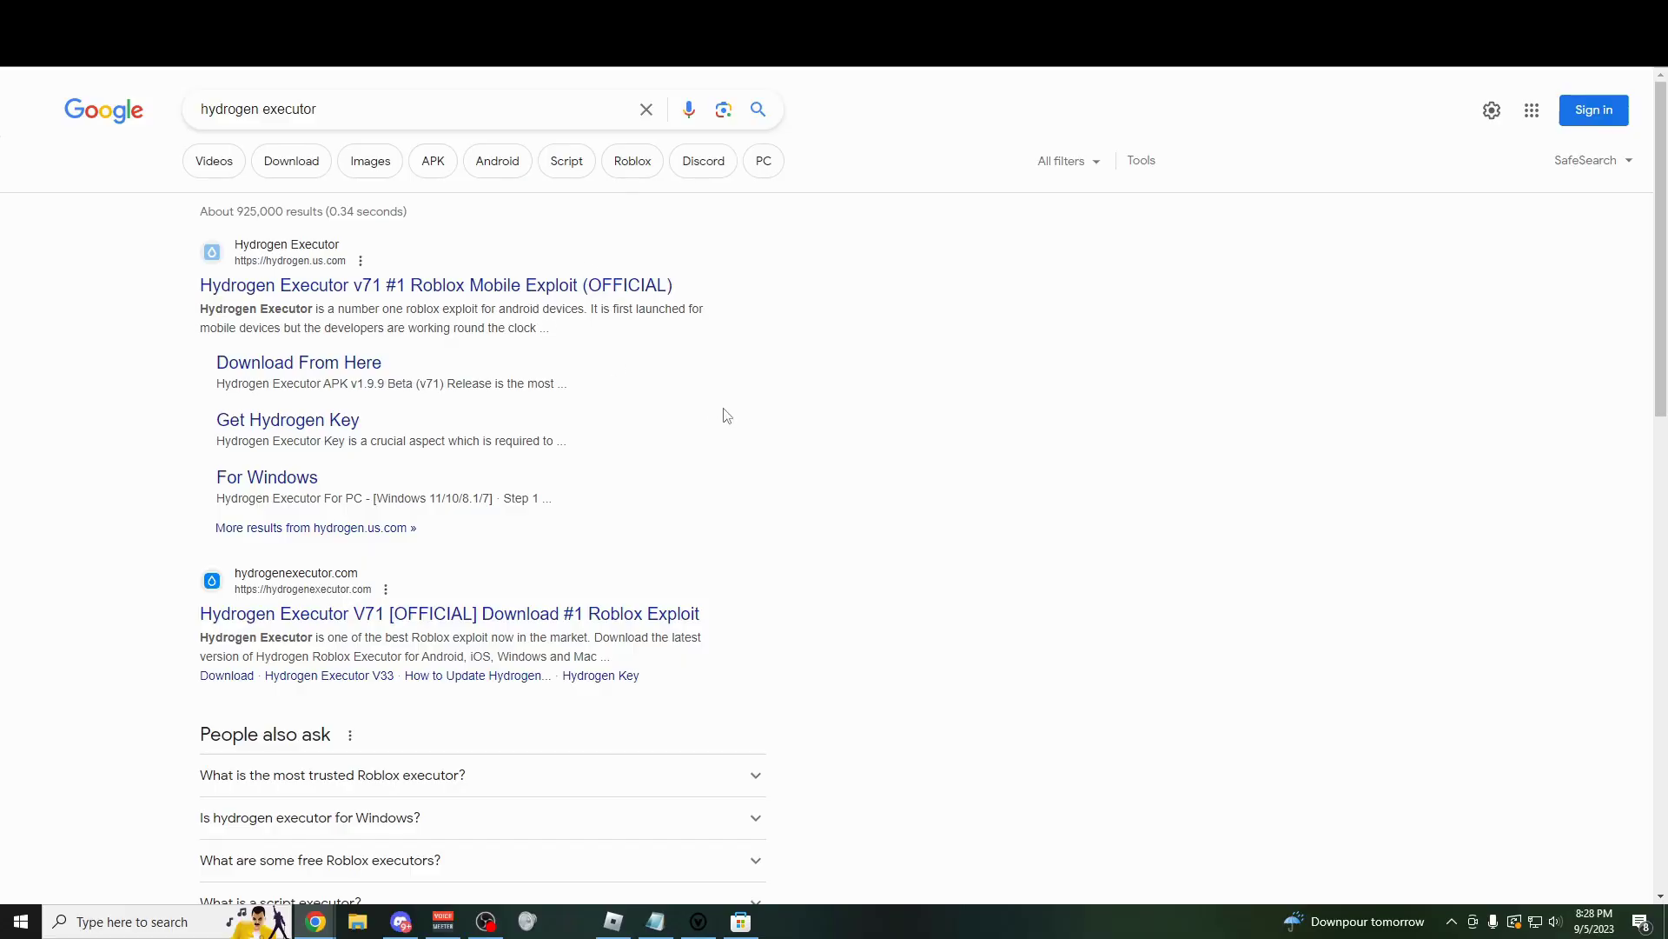
scroll(728, 415, "down", 7)
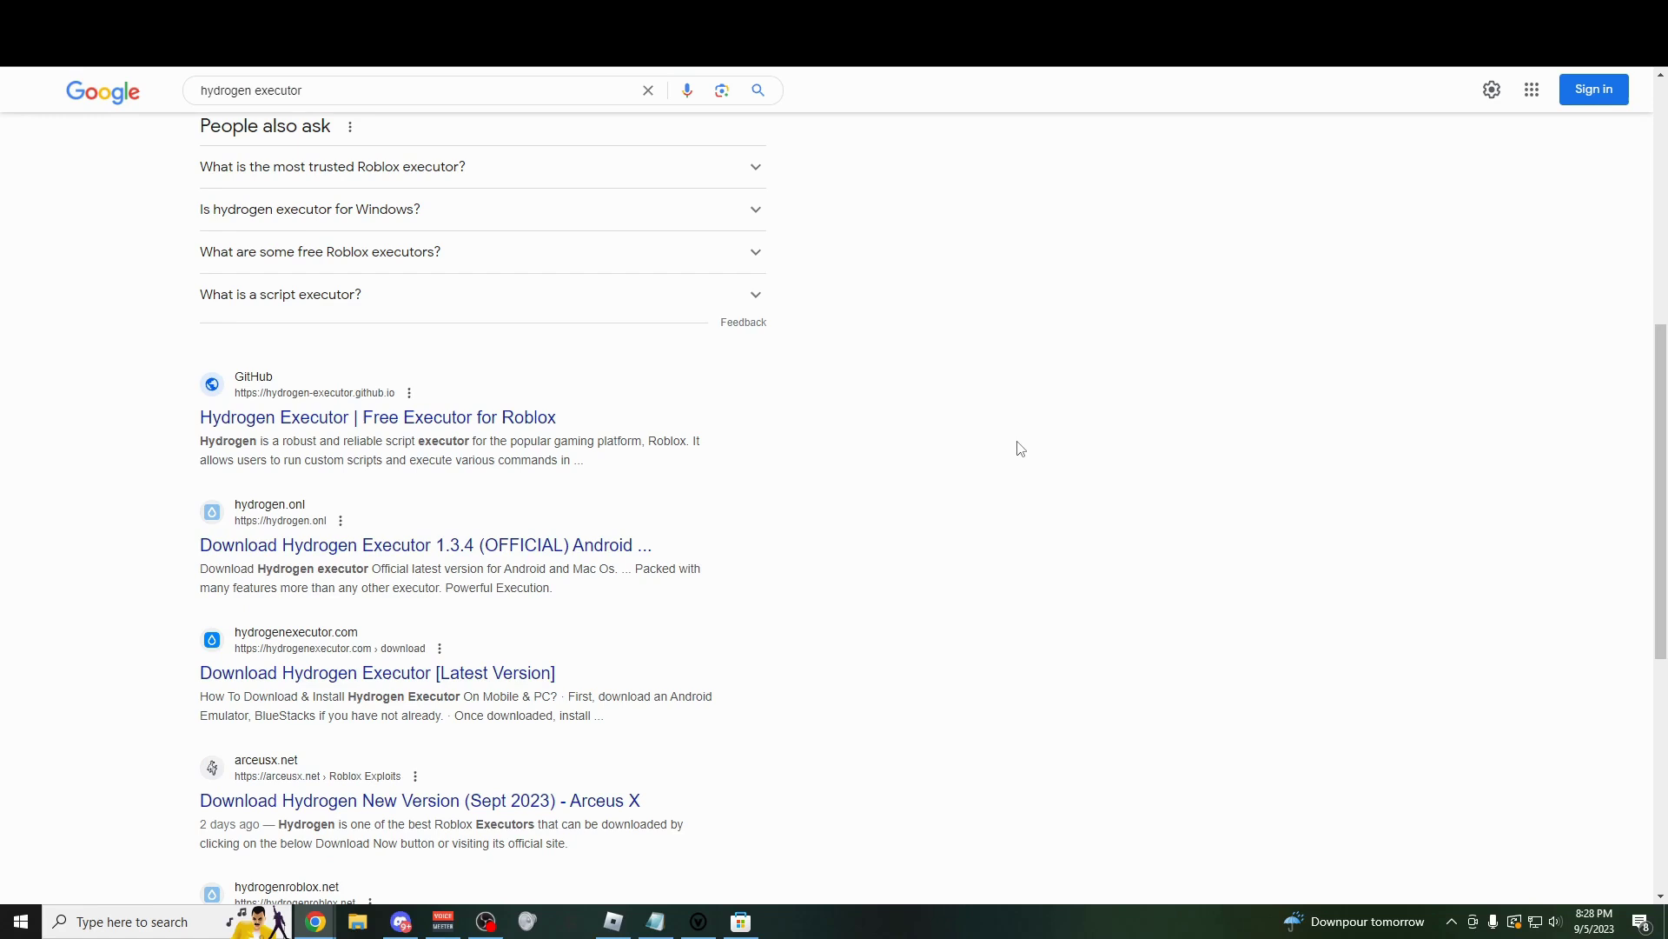
scroll(1021, 448, "up", 7)
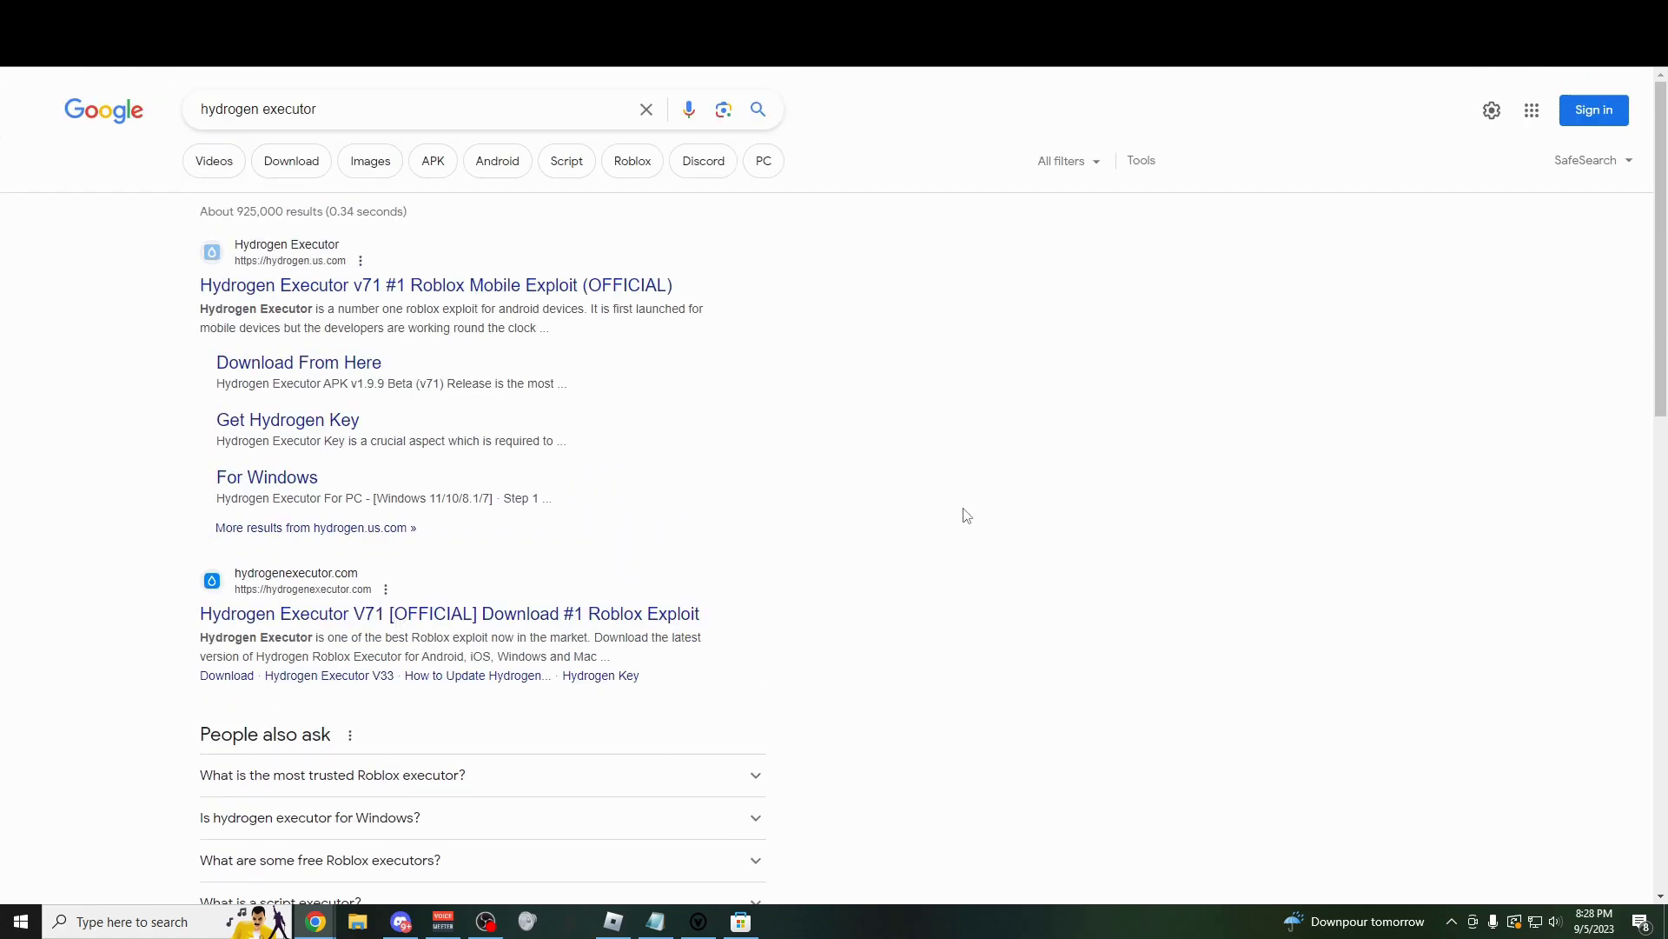
scroll(365, 418, "down", 1)
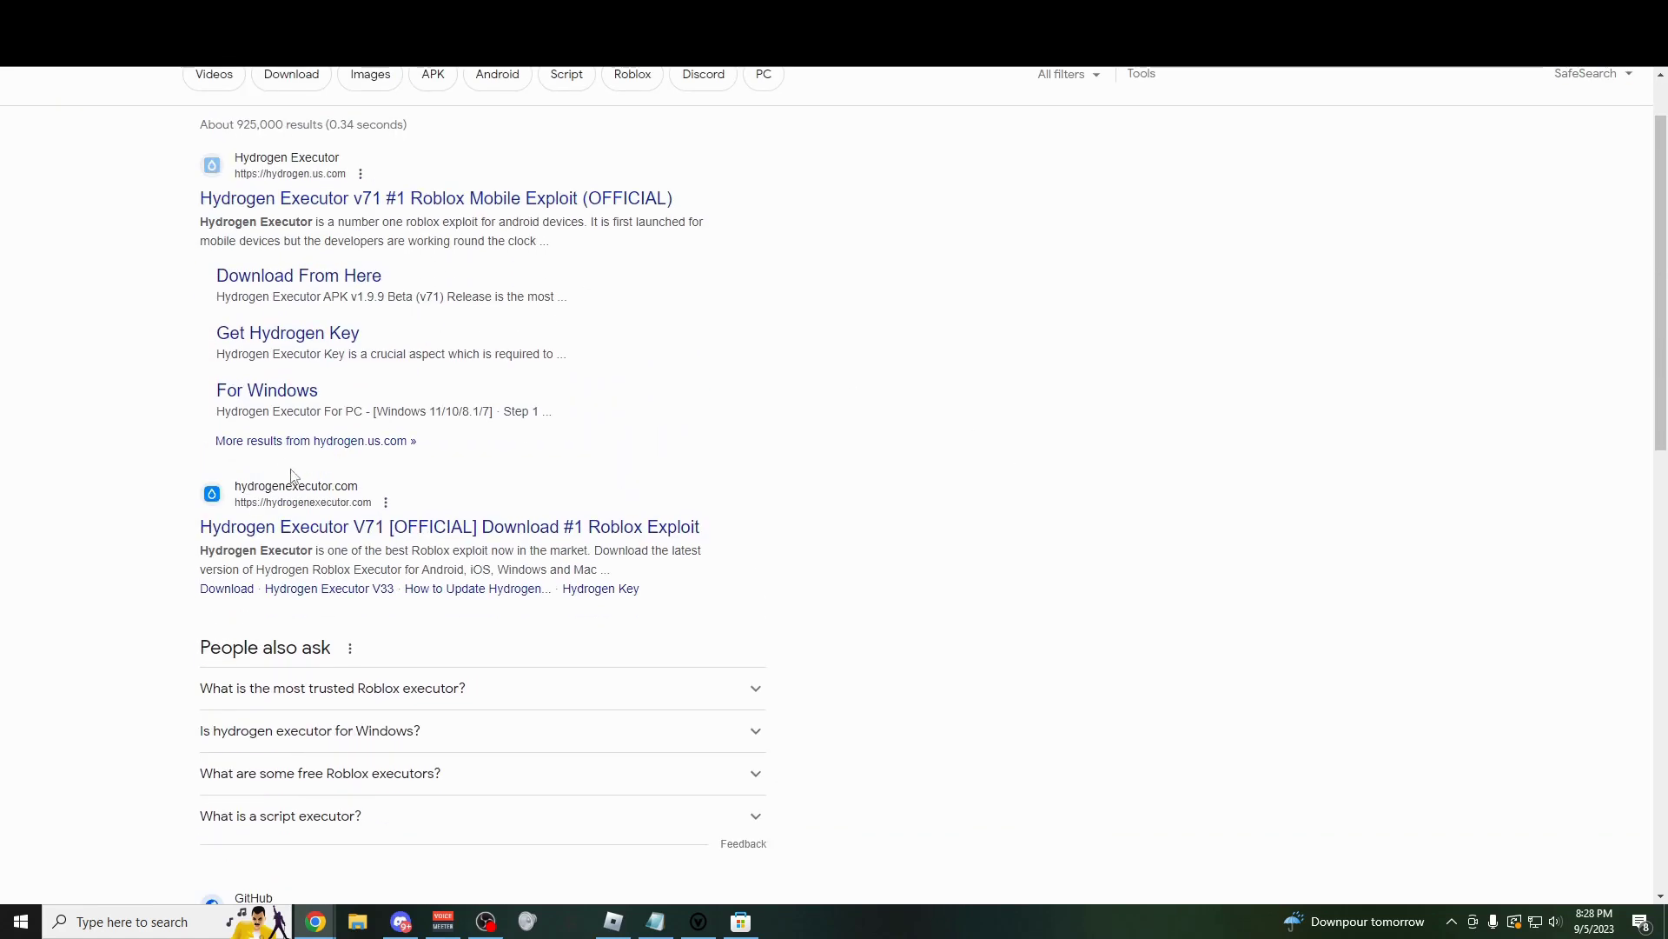
scroll(412, 491, "down", 7)
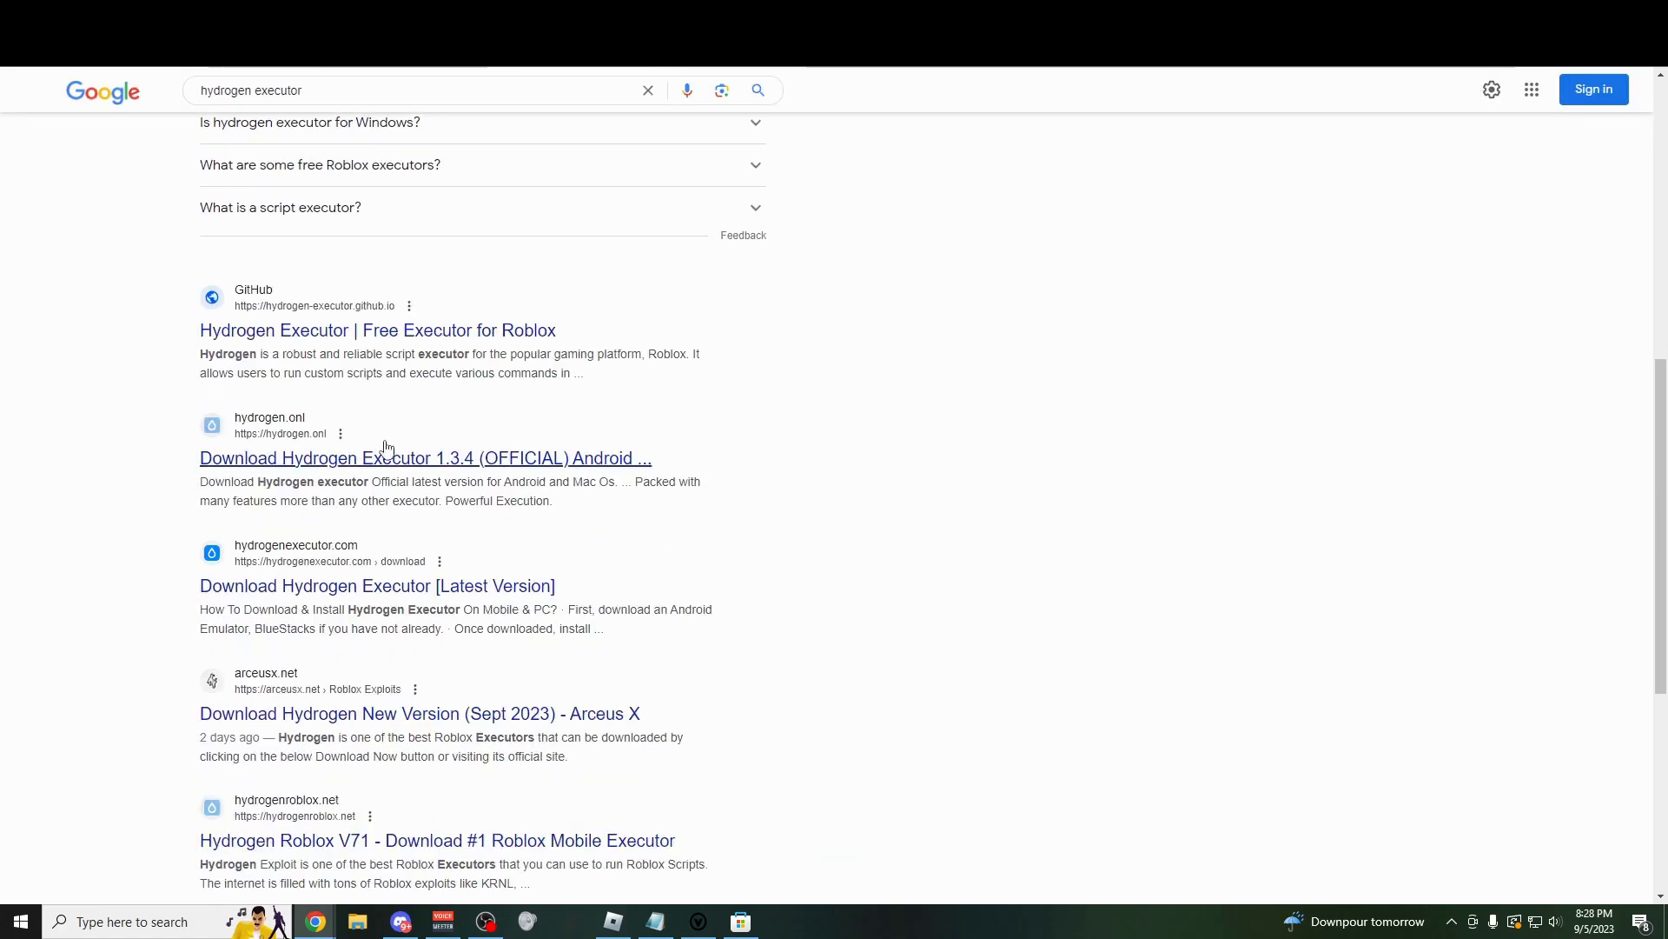
scroll(414, 453, "down", 14)
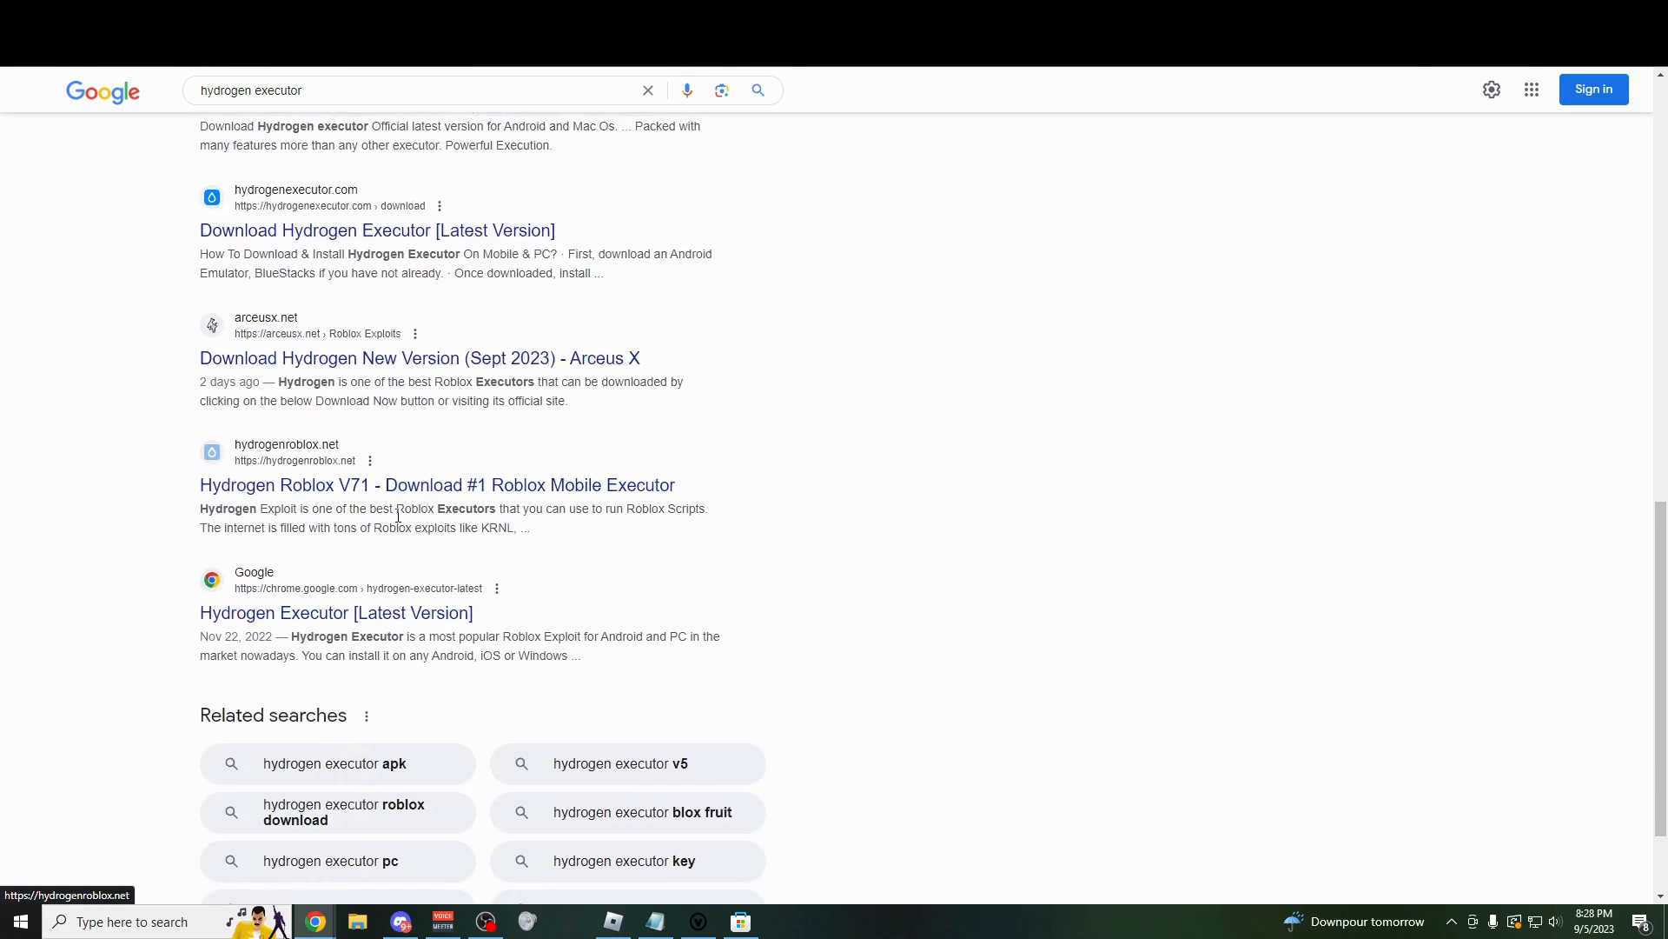
scroll(418, 519, "down", 4)
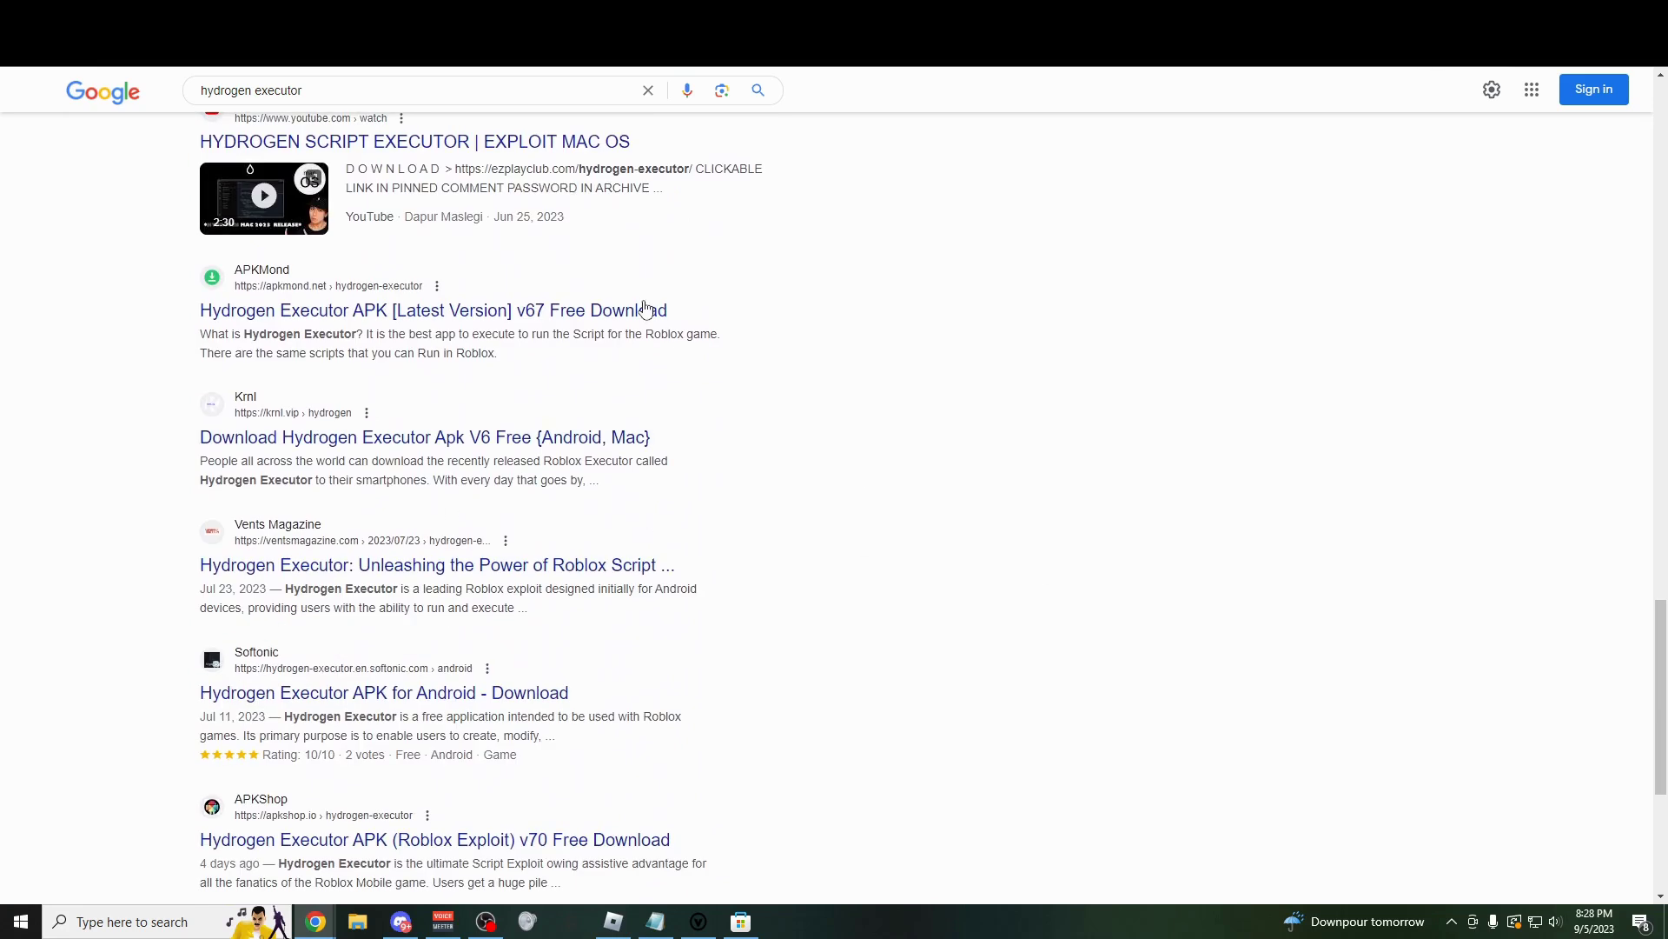
Search Google for "vega x" in place of the Hydrogen query.
triple_click(305, 90)
type("vega x")
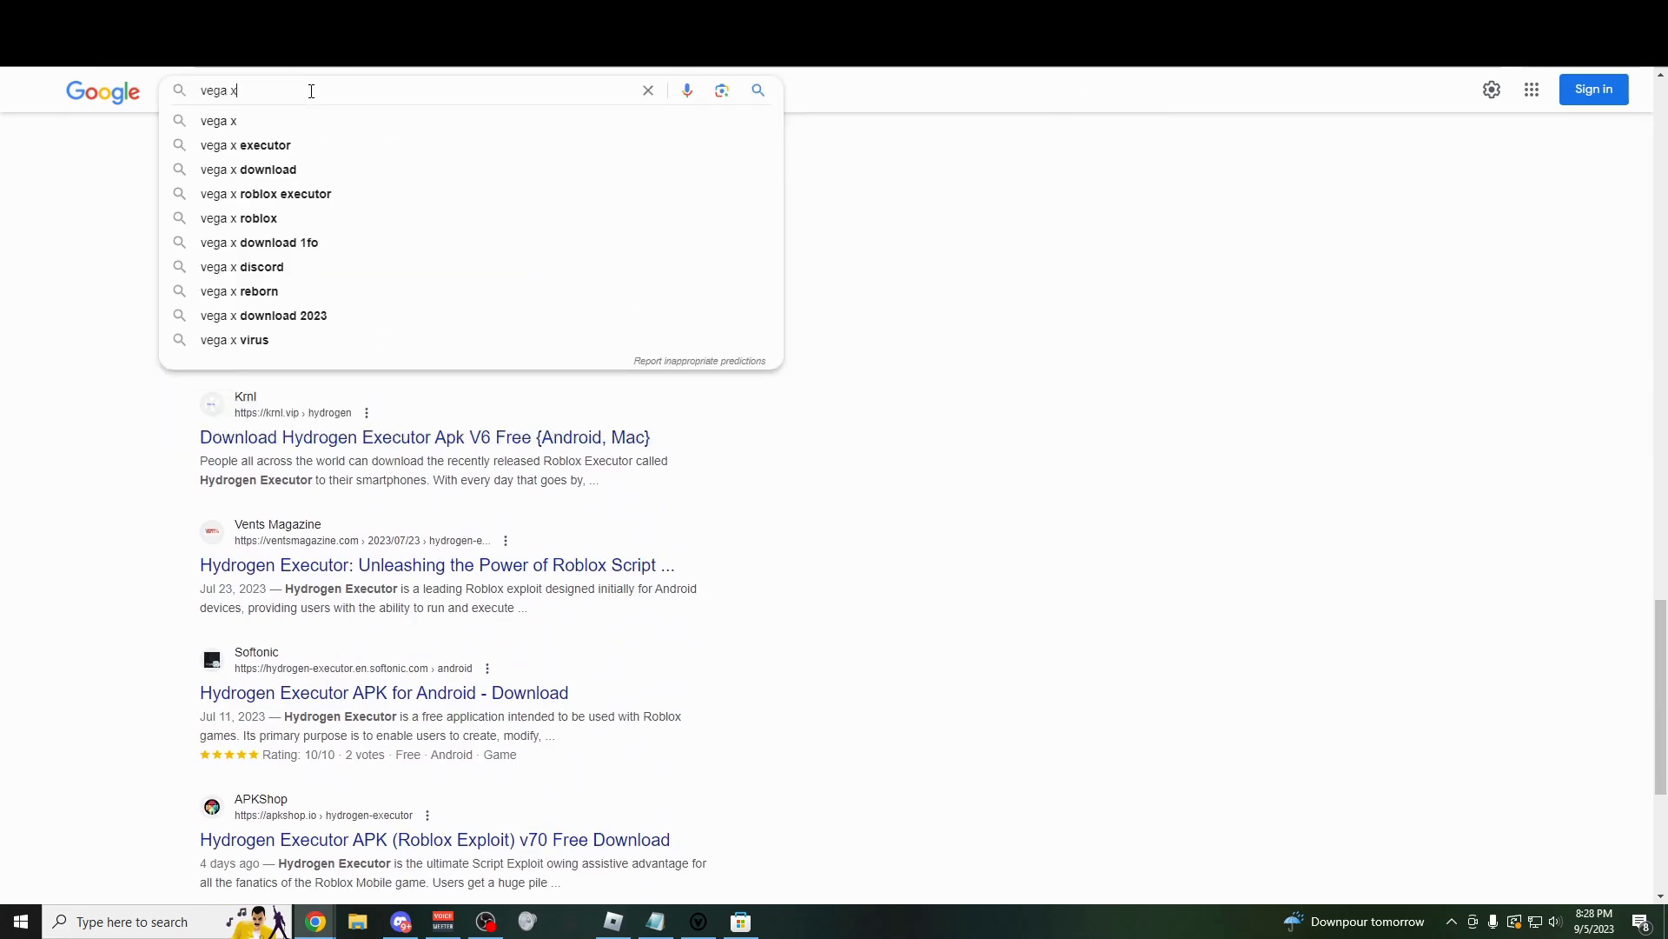
key("Return")
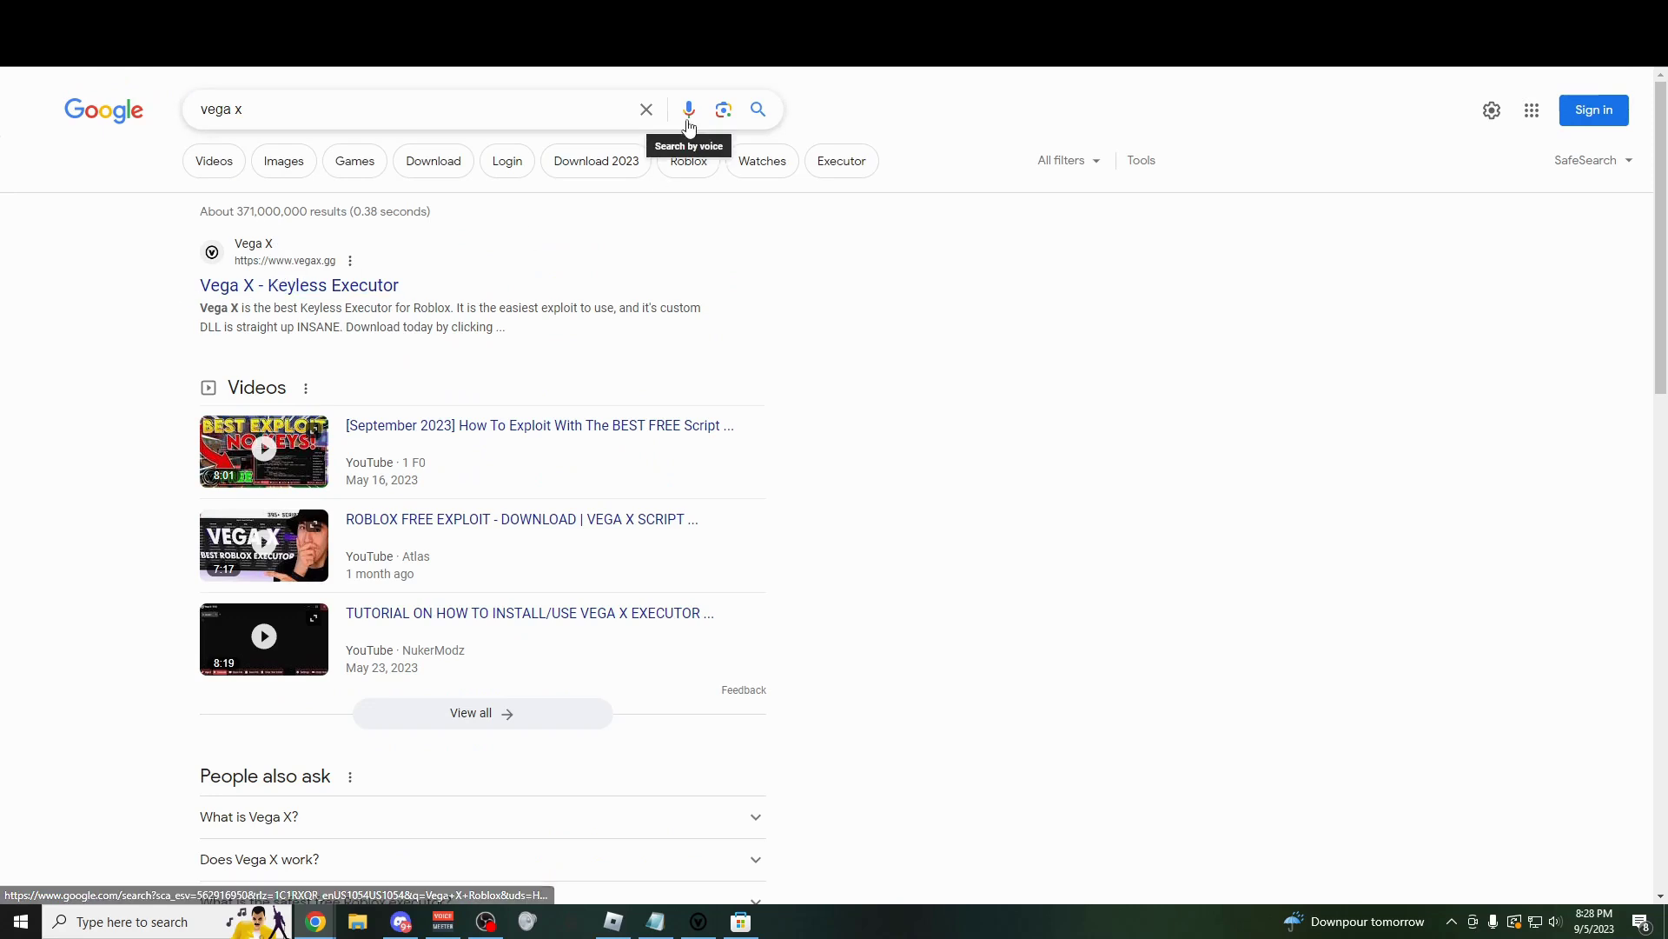
Bring up the Notepad outline to view its fifth item, and minimize Notepad.
left_click(667, 919)
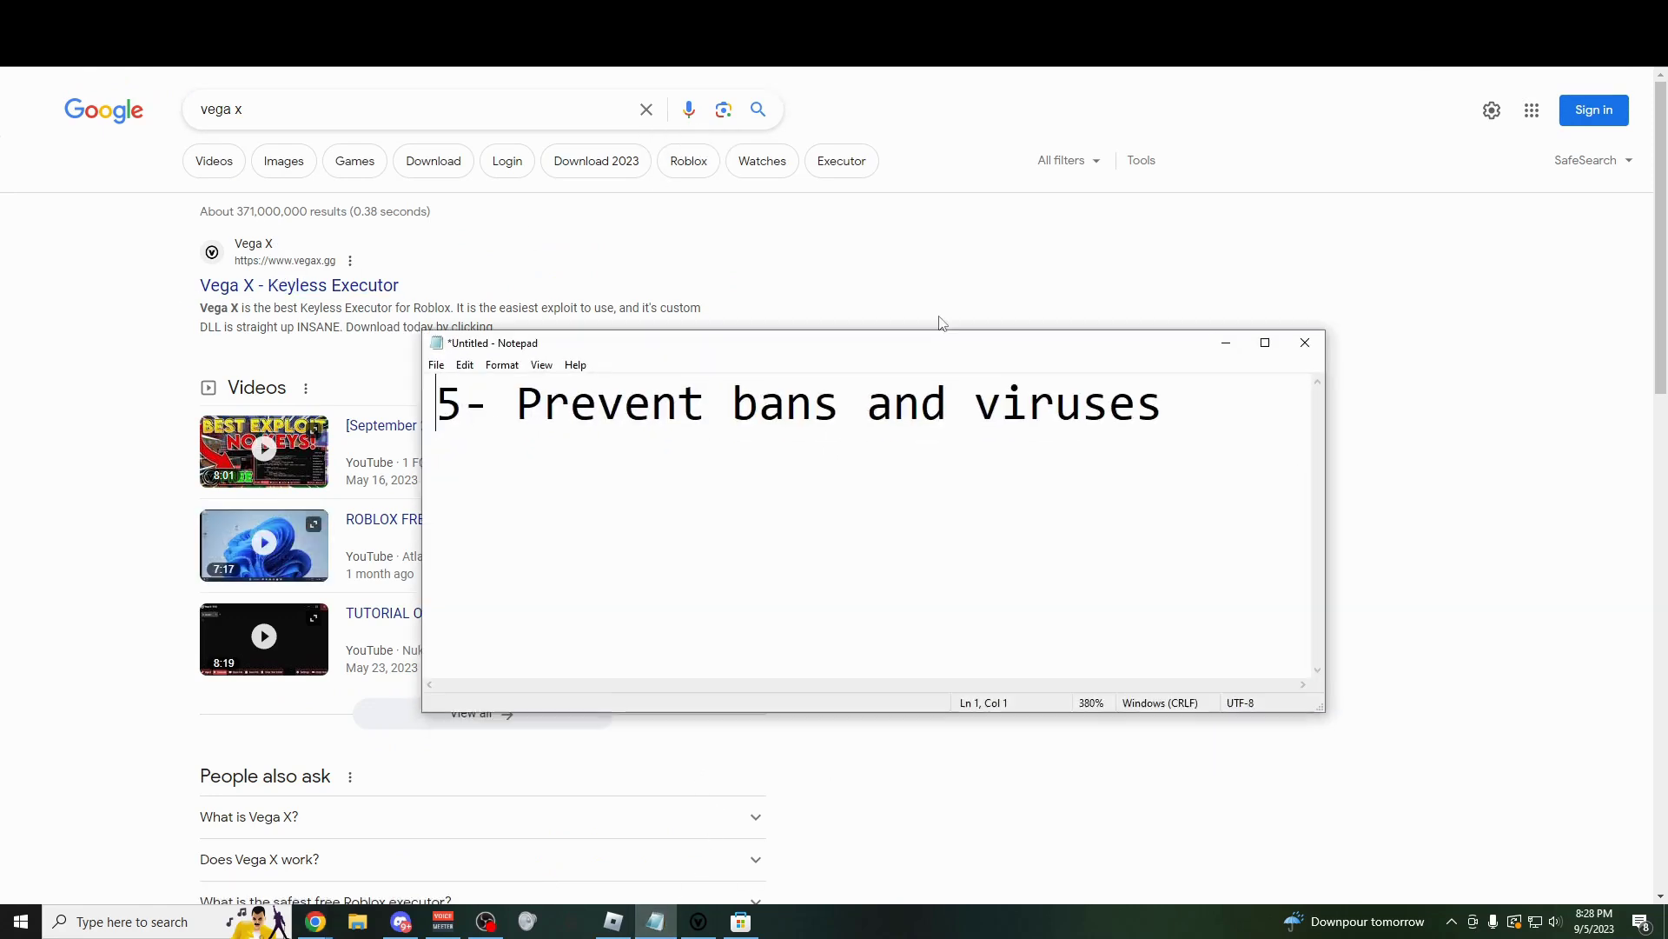
left_click(1221, 345)
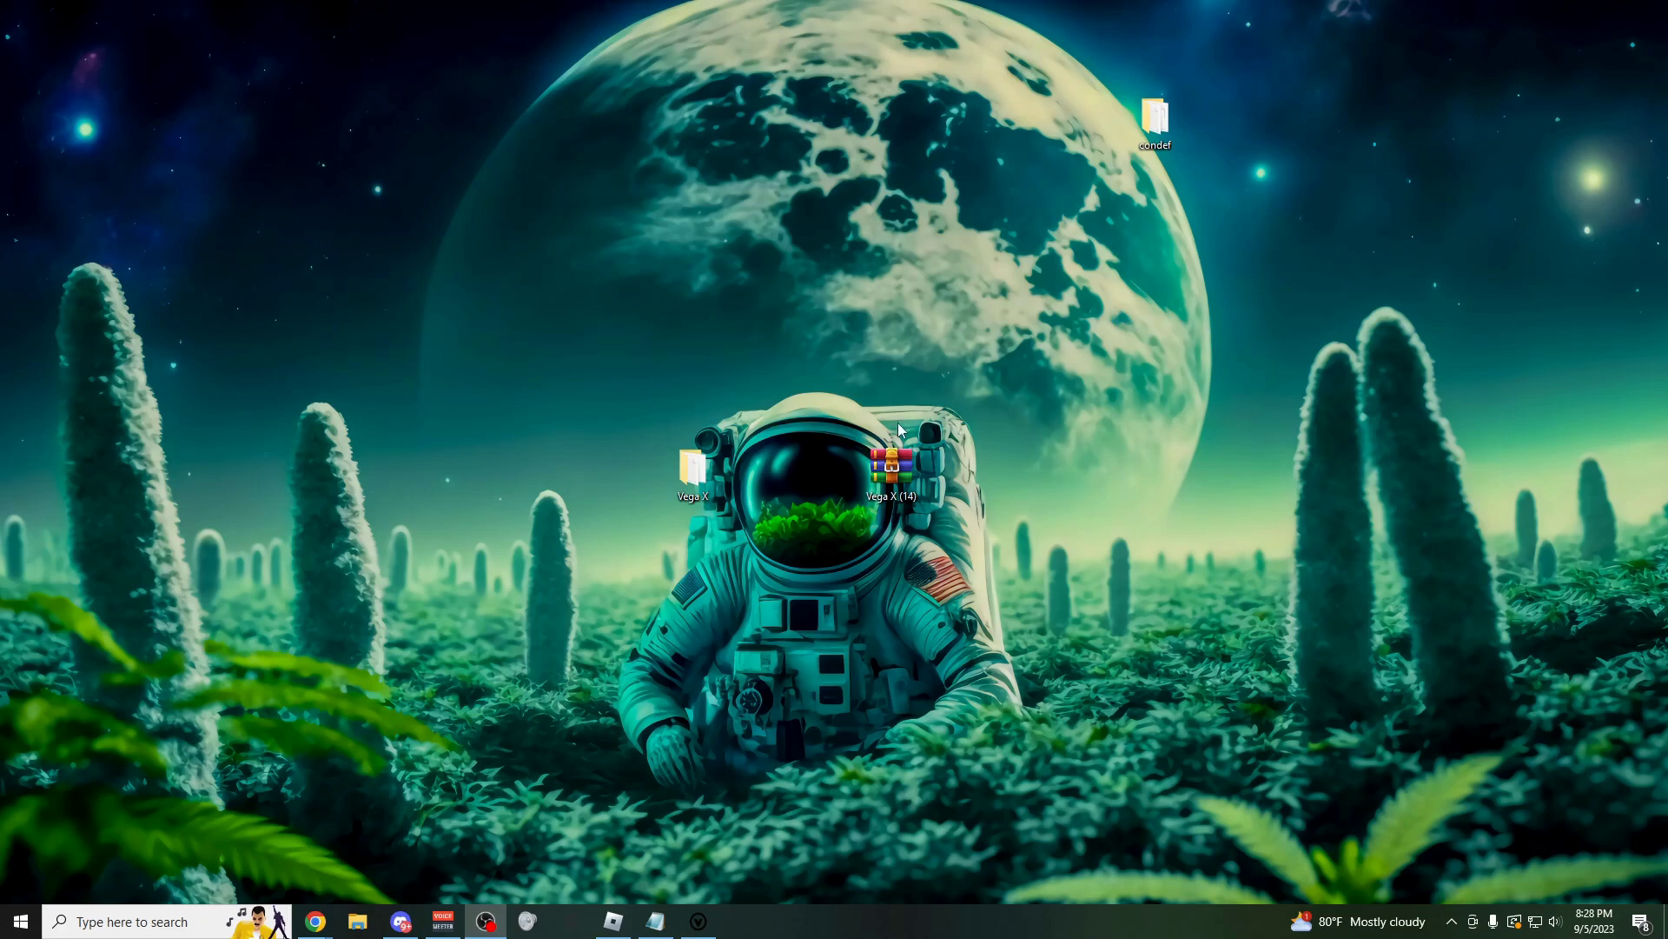
left_click_drag(845, 437, 938, 513)
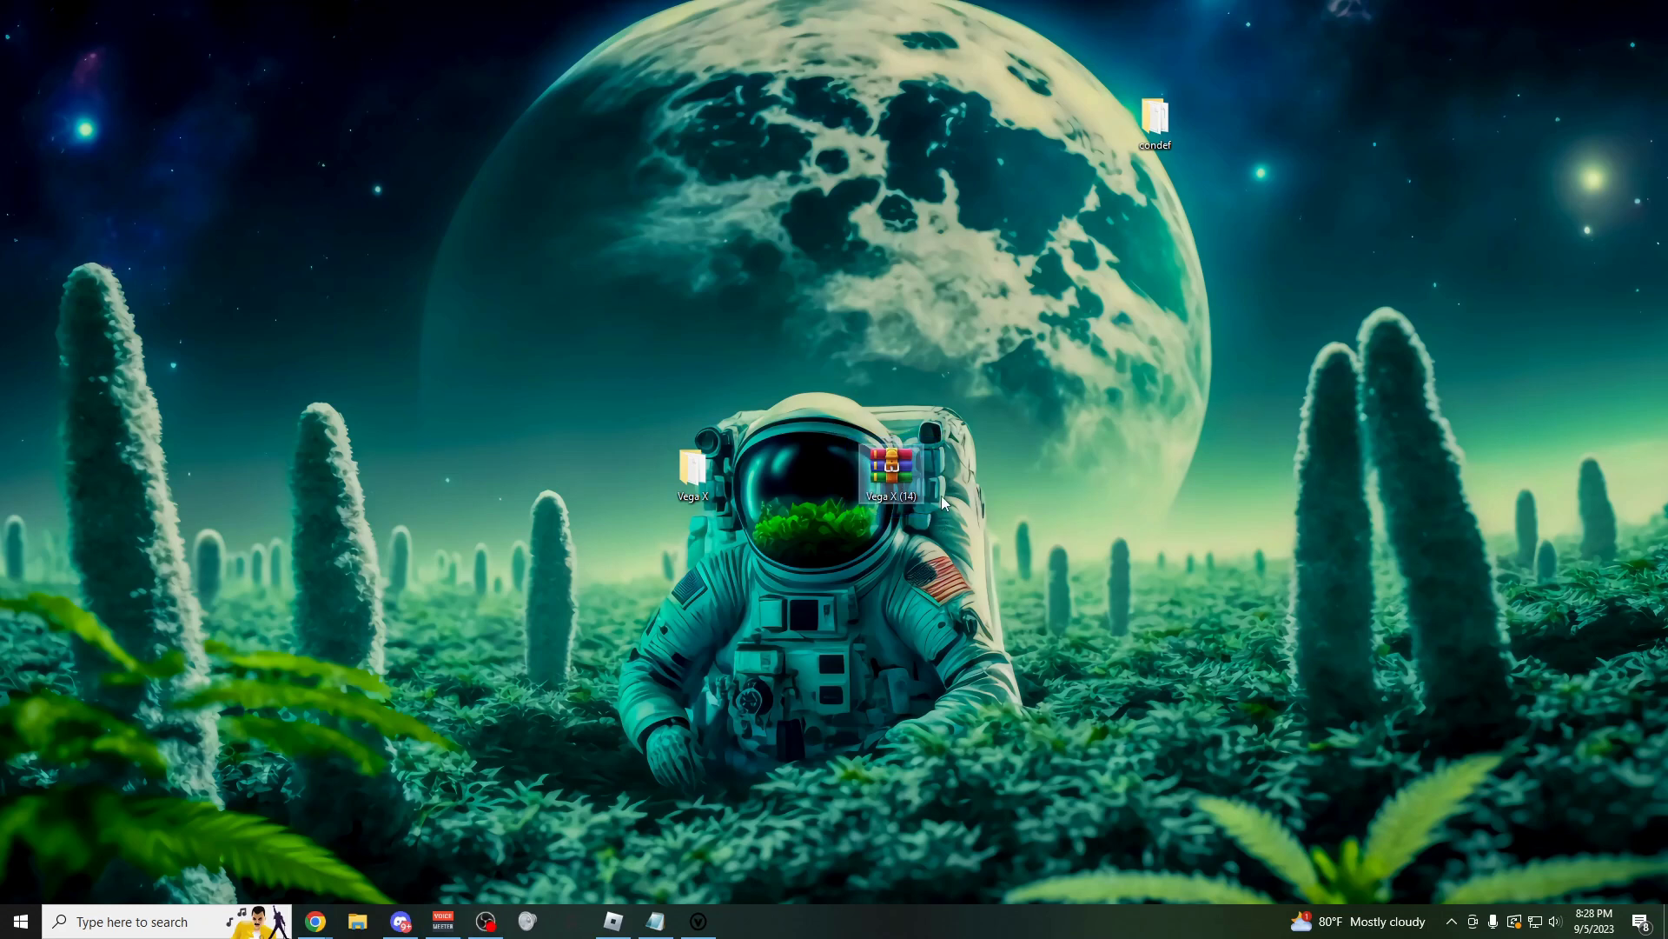
left_click(941, 496)
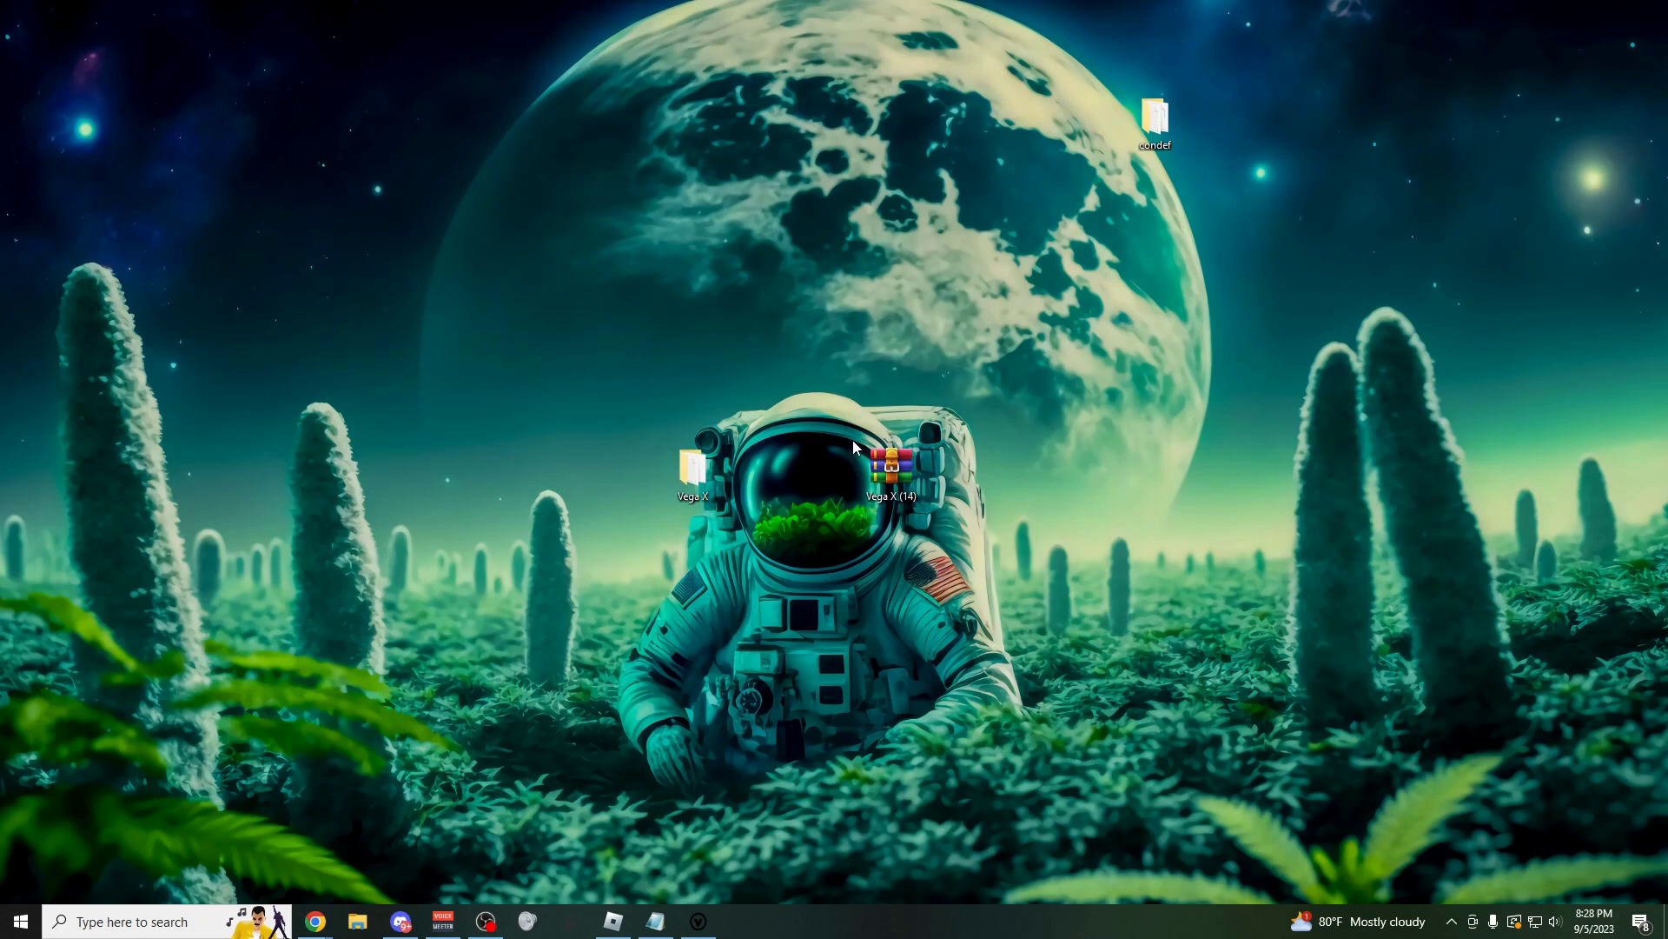
Open the Microsoft Store, search it for "roblox" and view the Roblox result.
left_click(131, 921)
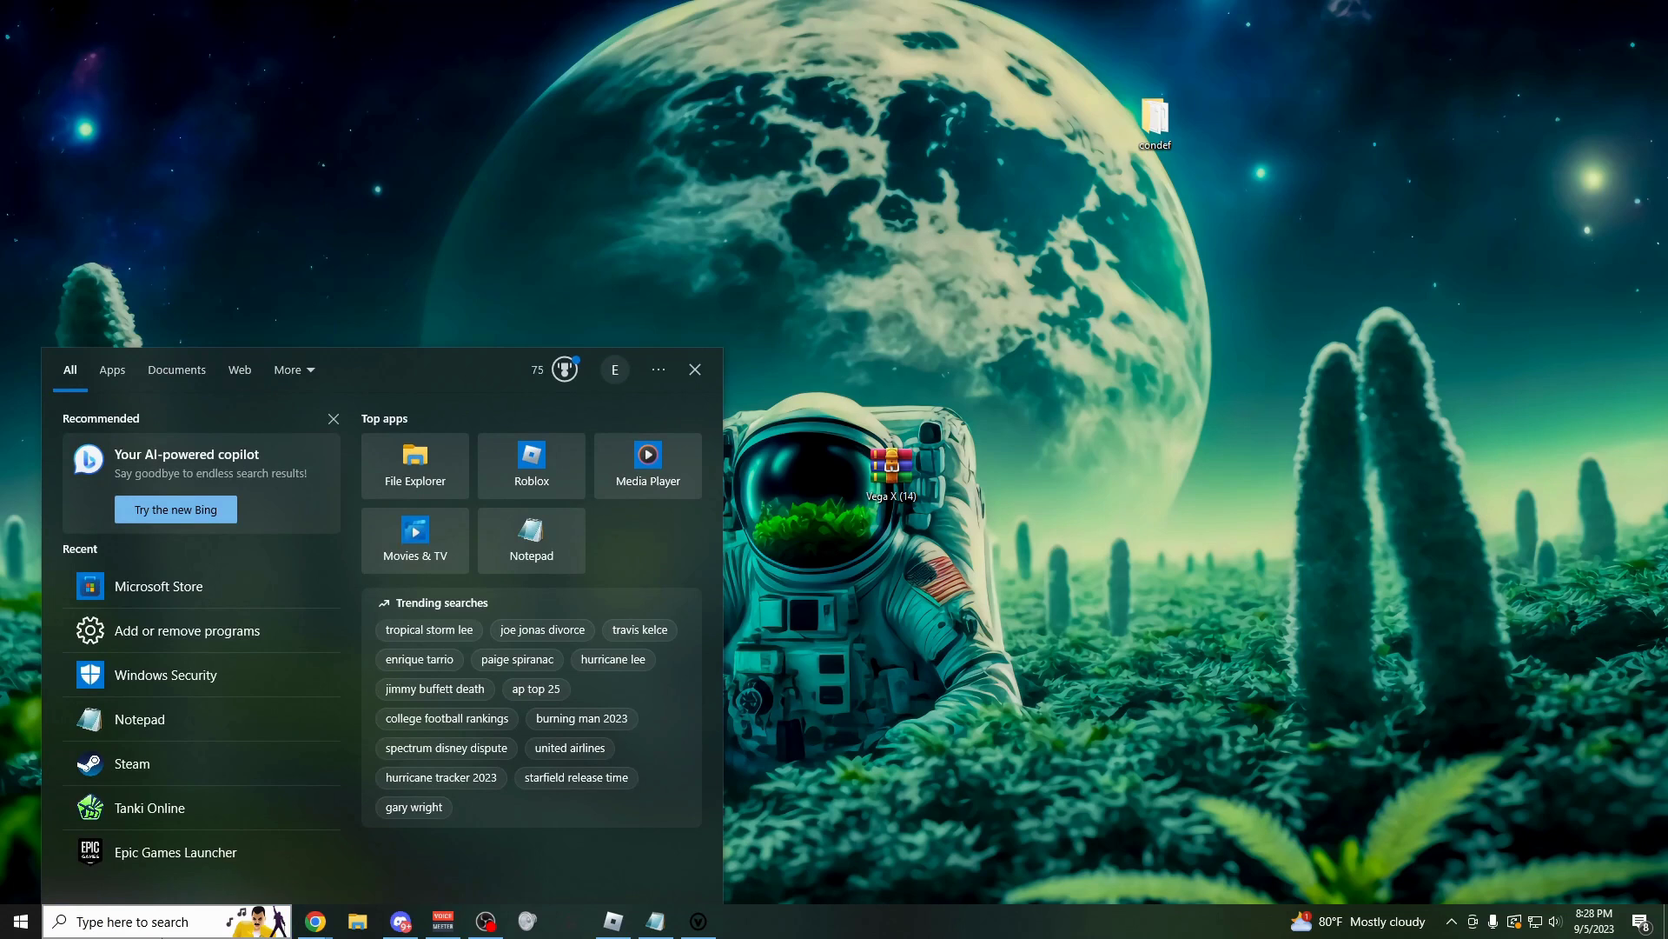
left_click(160, 575)
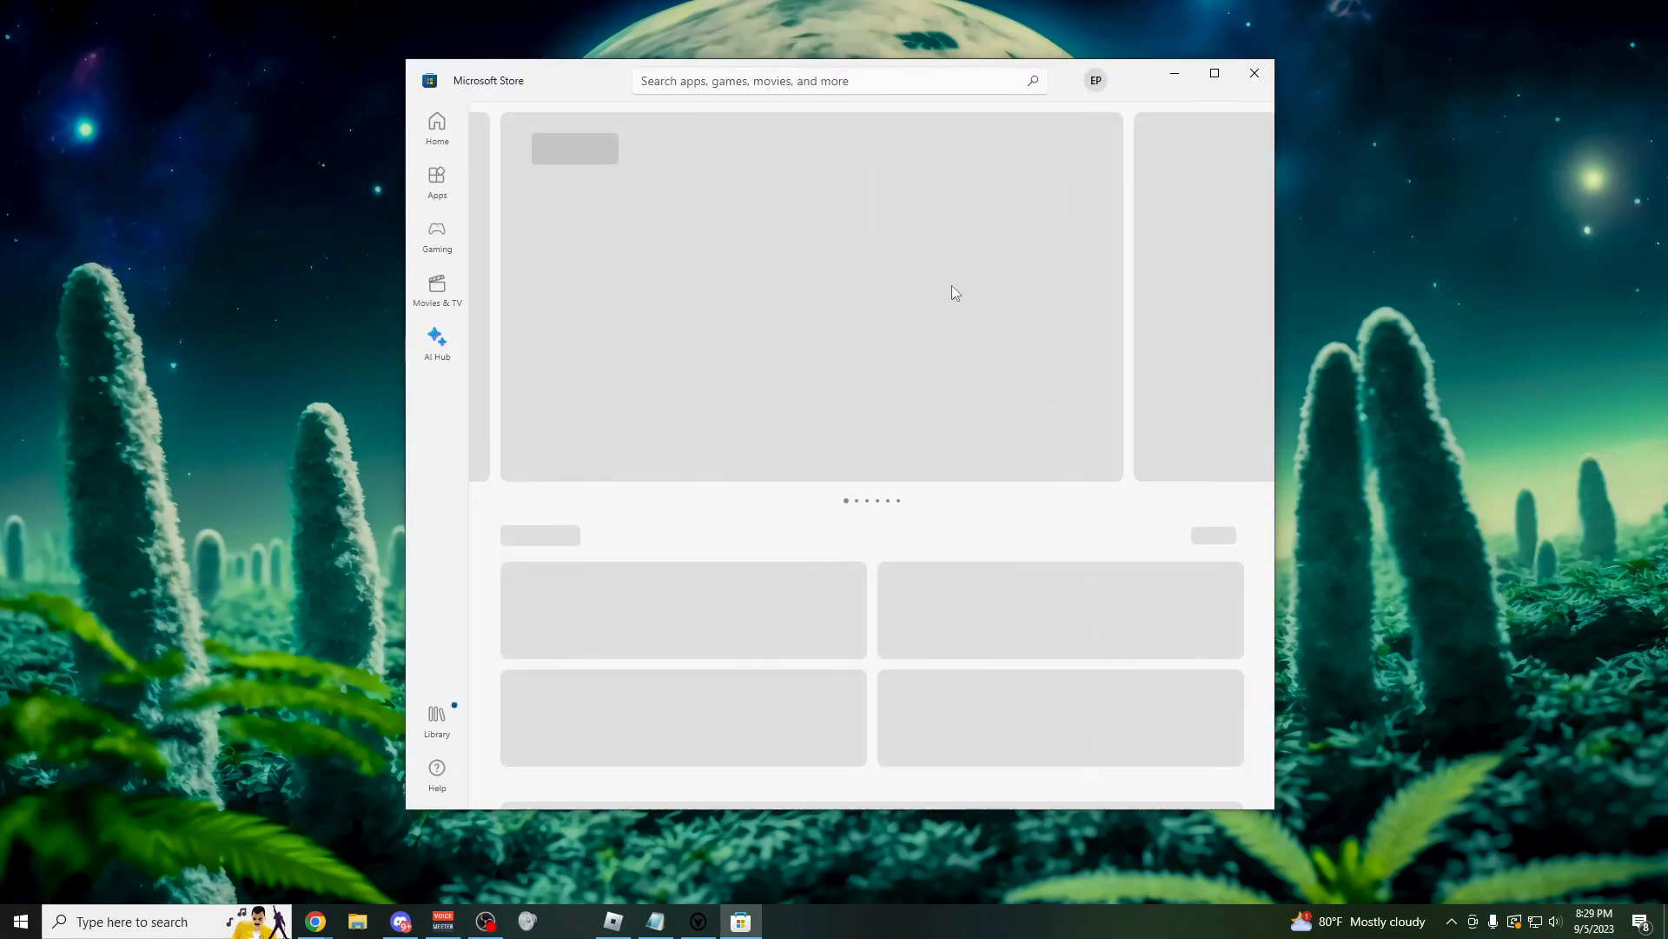
left_click(855, 70)
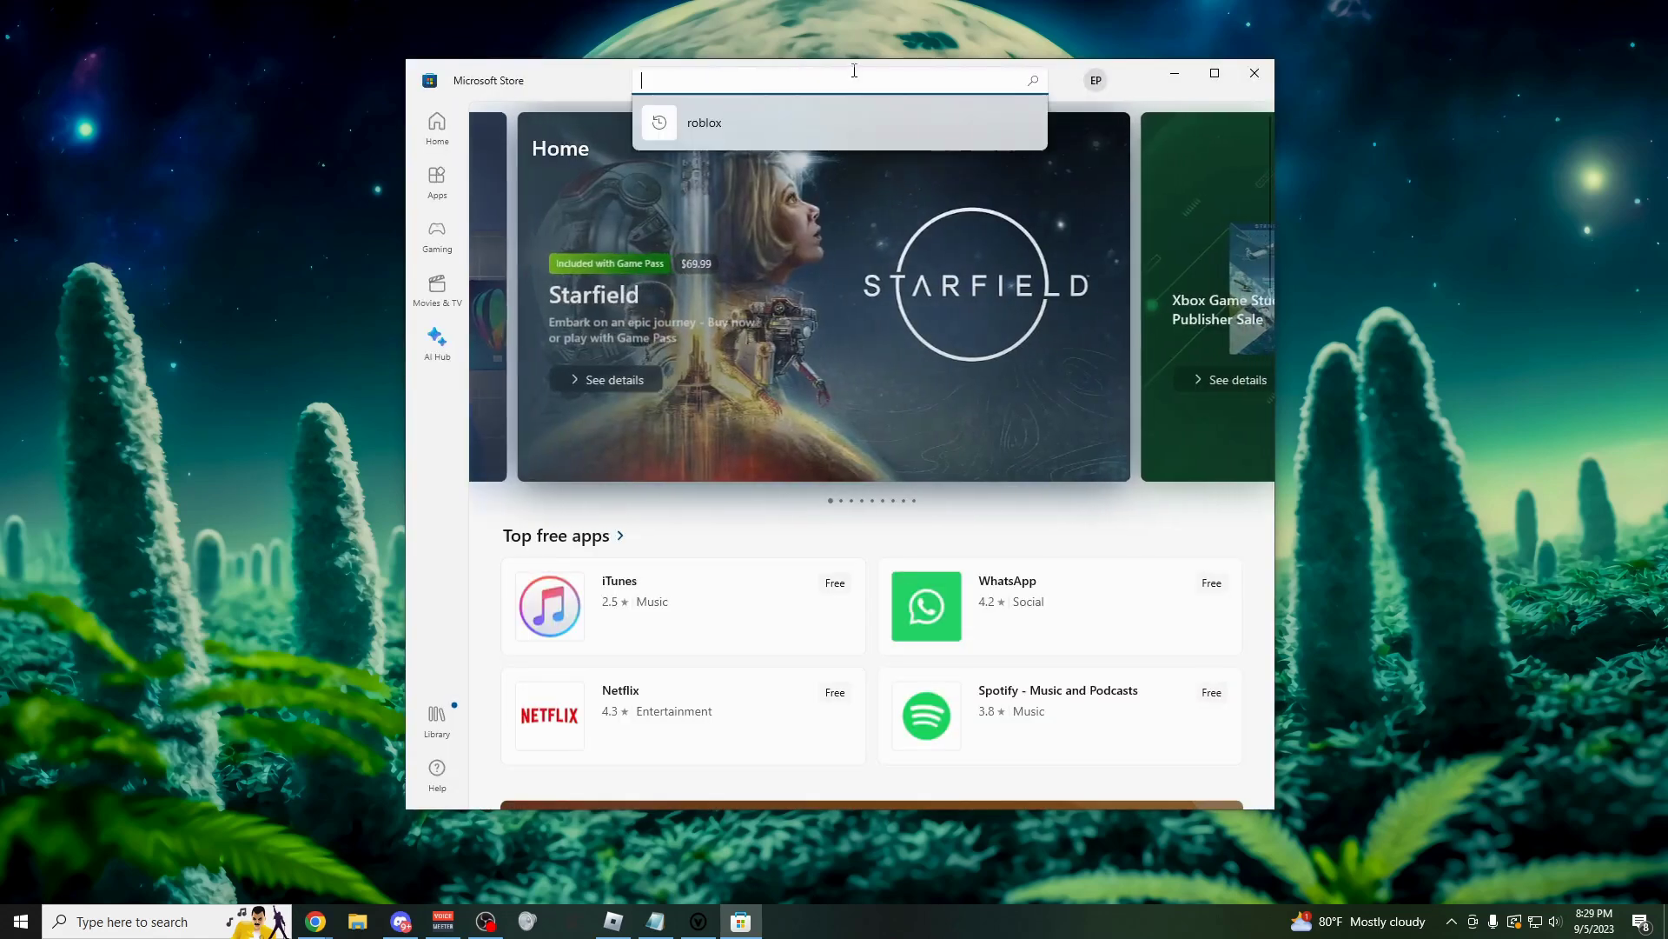
left_click(721, 123)
left_click(677, 383)
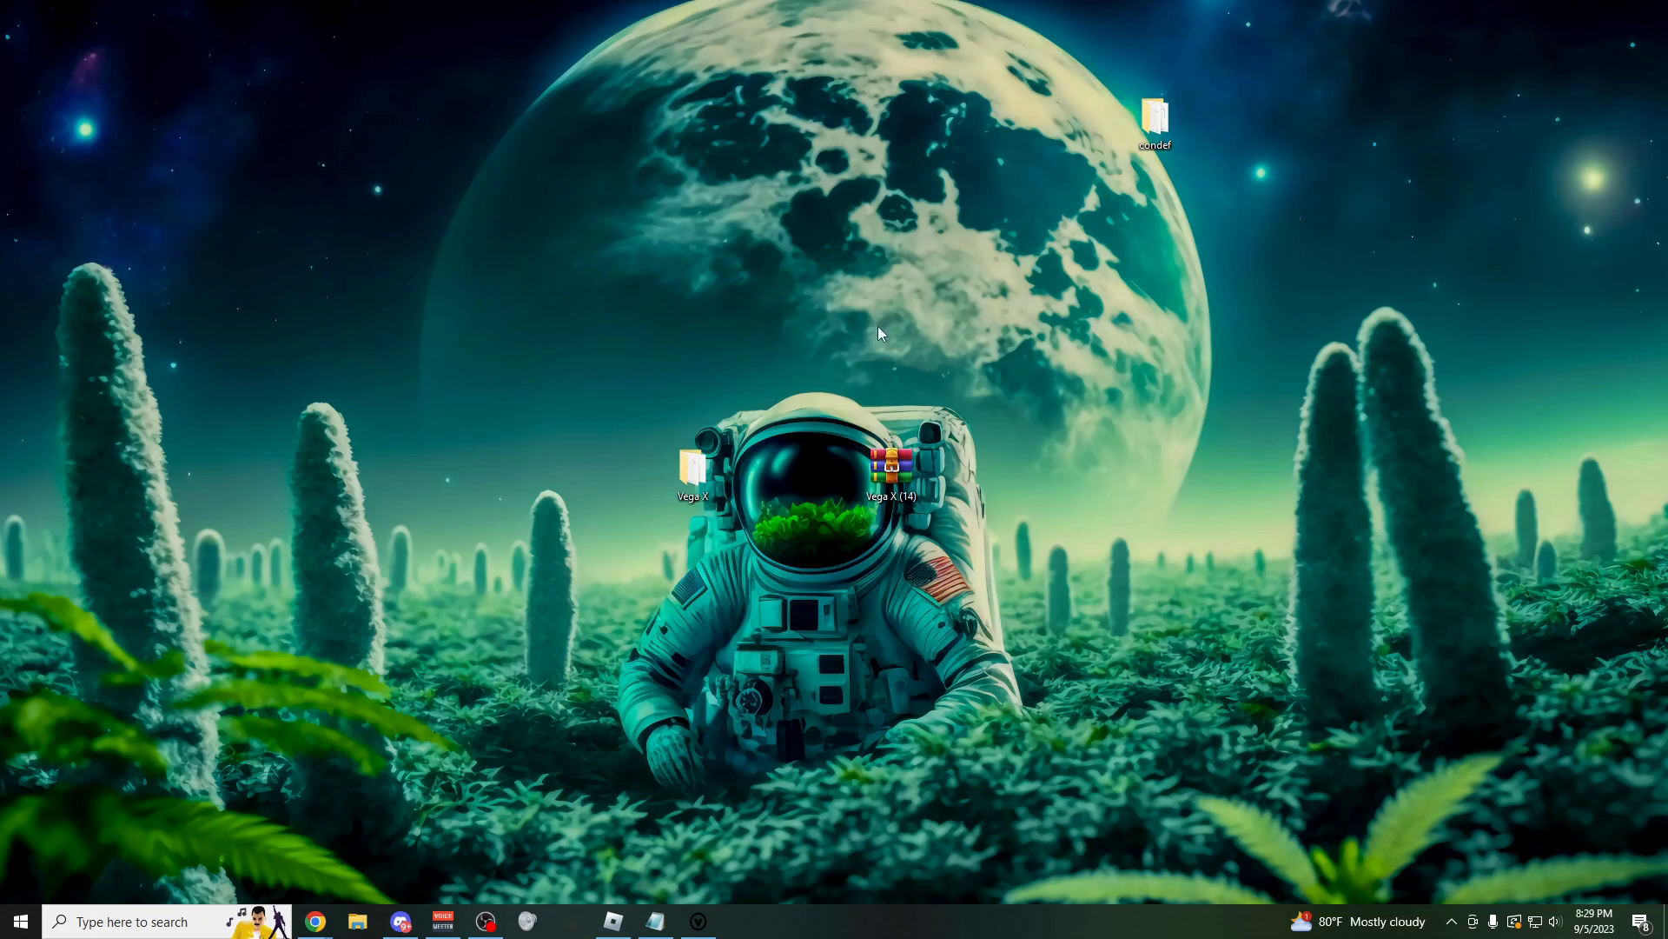
Open the Vega X folder from the desktop and restart Vega X to view its script editor, and close it.
double_click(692, 470)
left_click(698, 921)
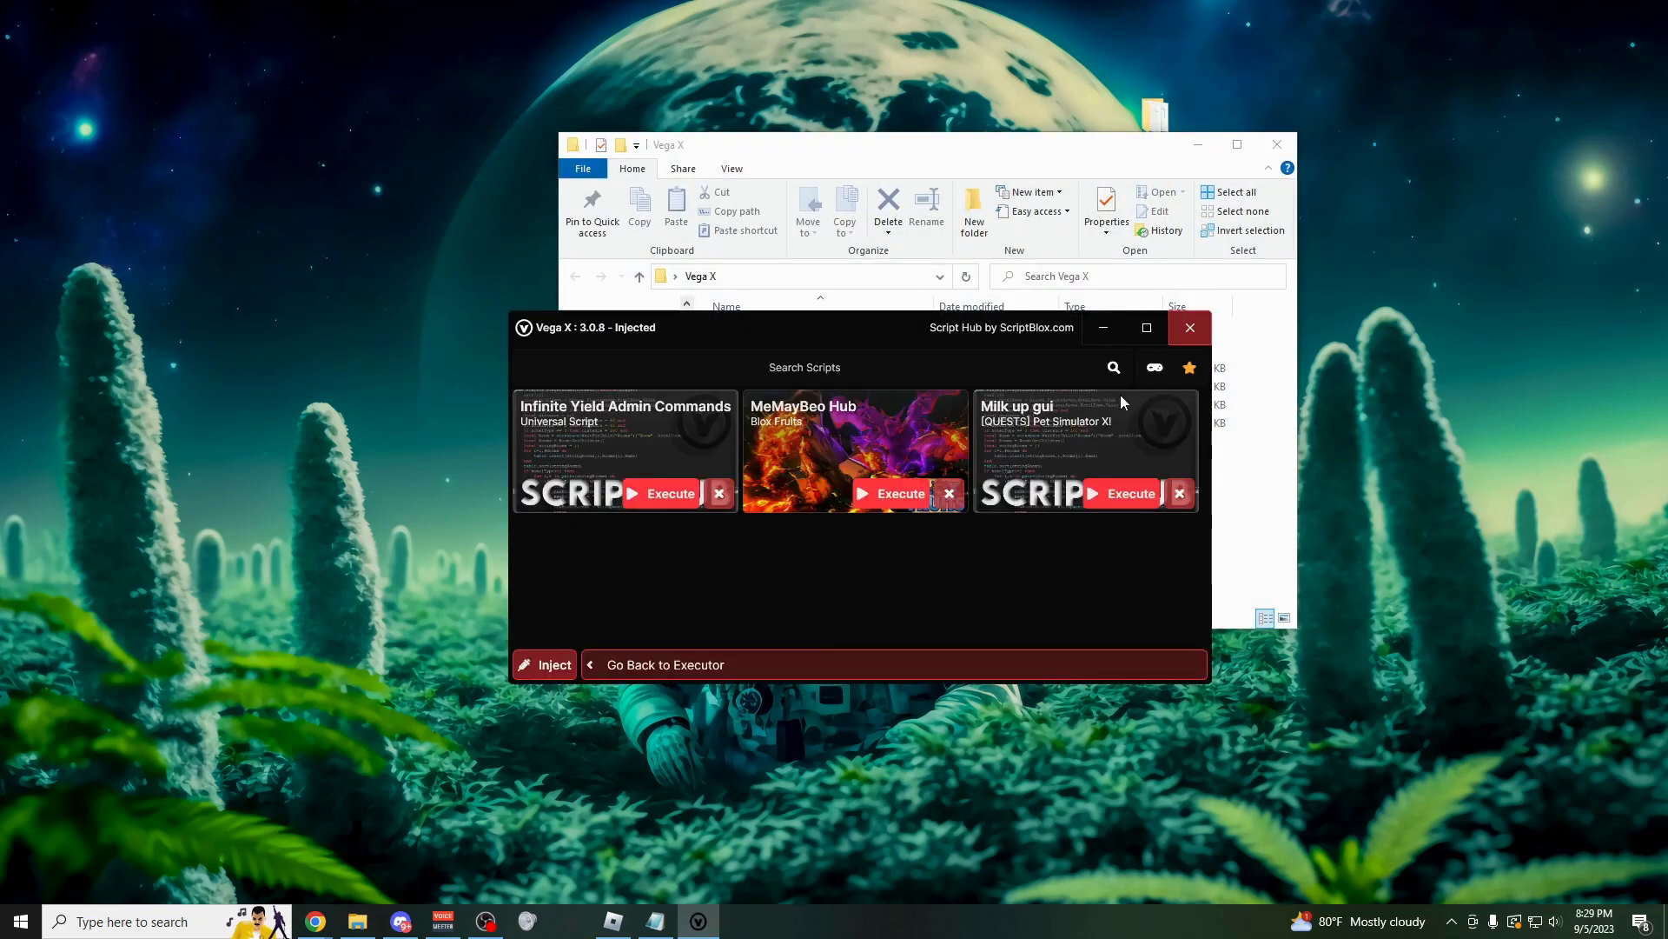
left_click(1190, 326)
double_click(734, 405)
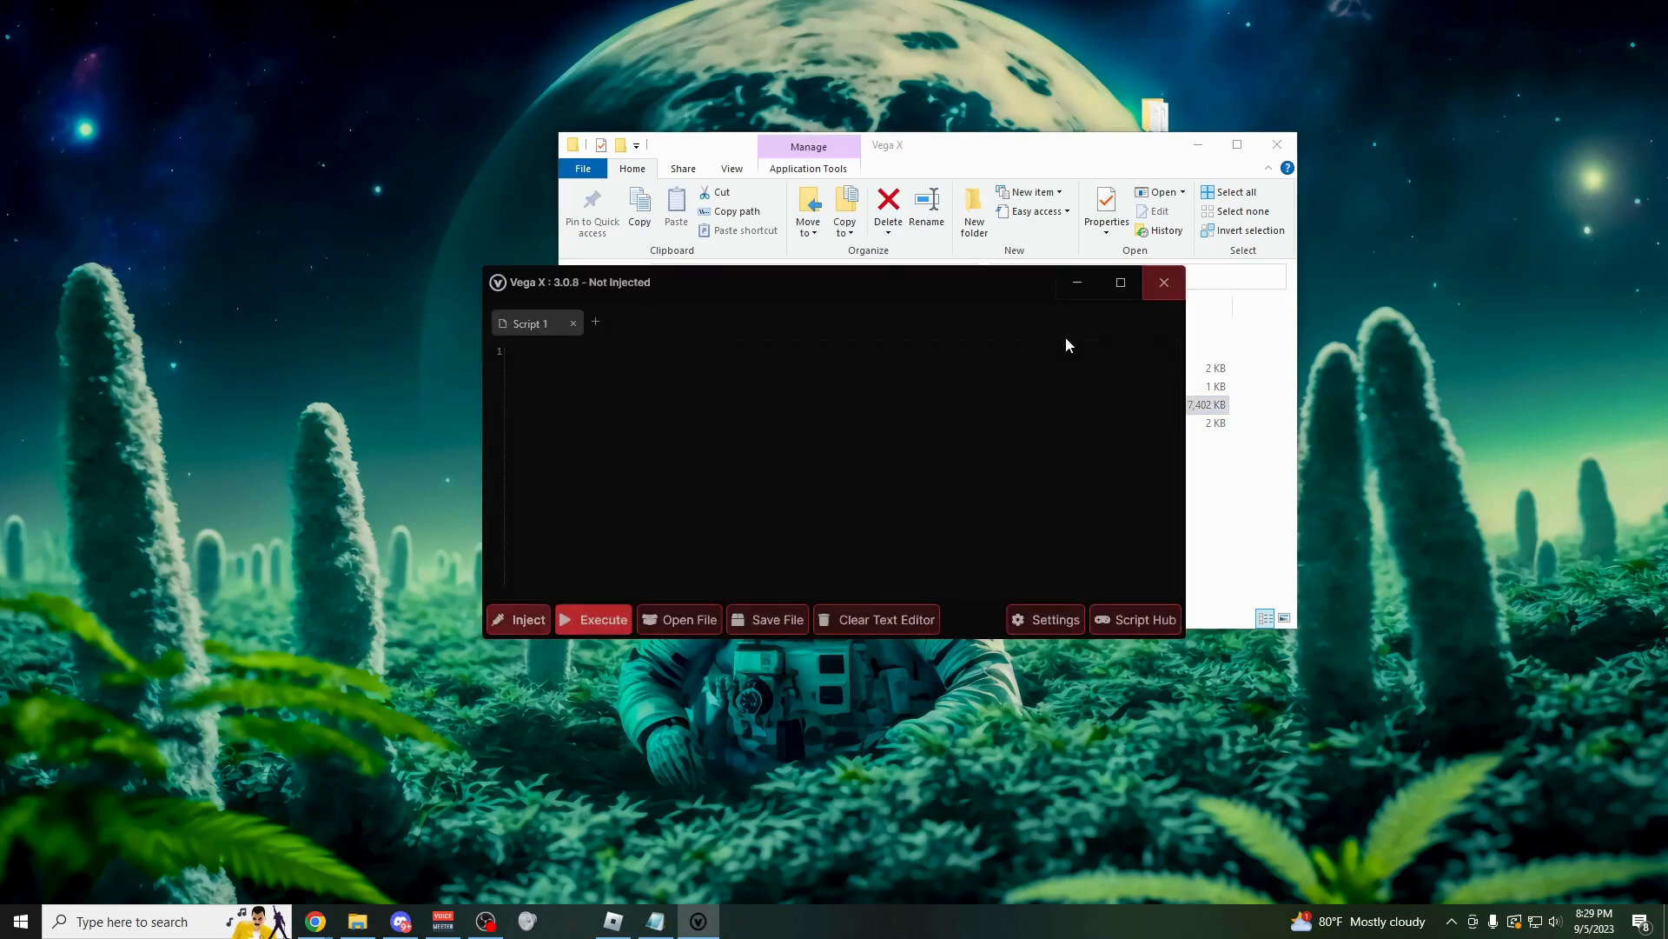
left_click(1167, 290)
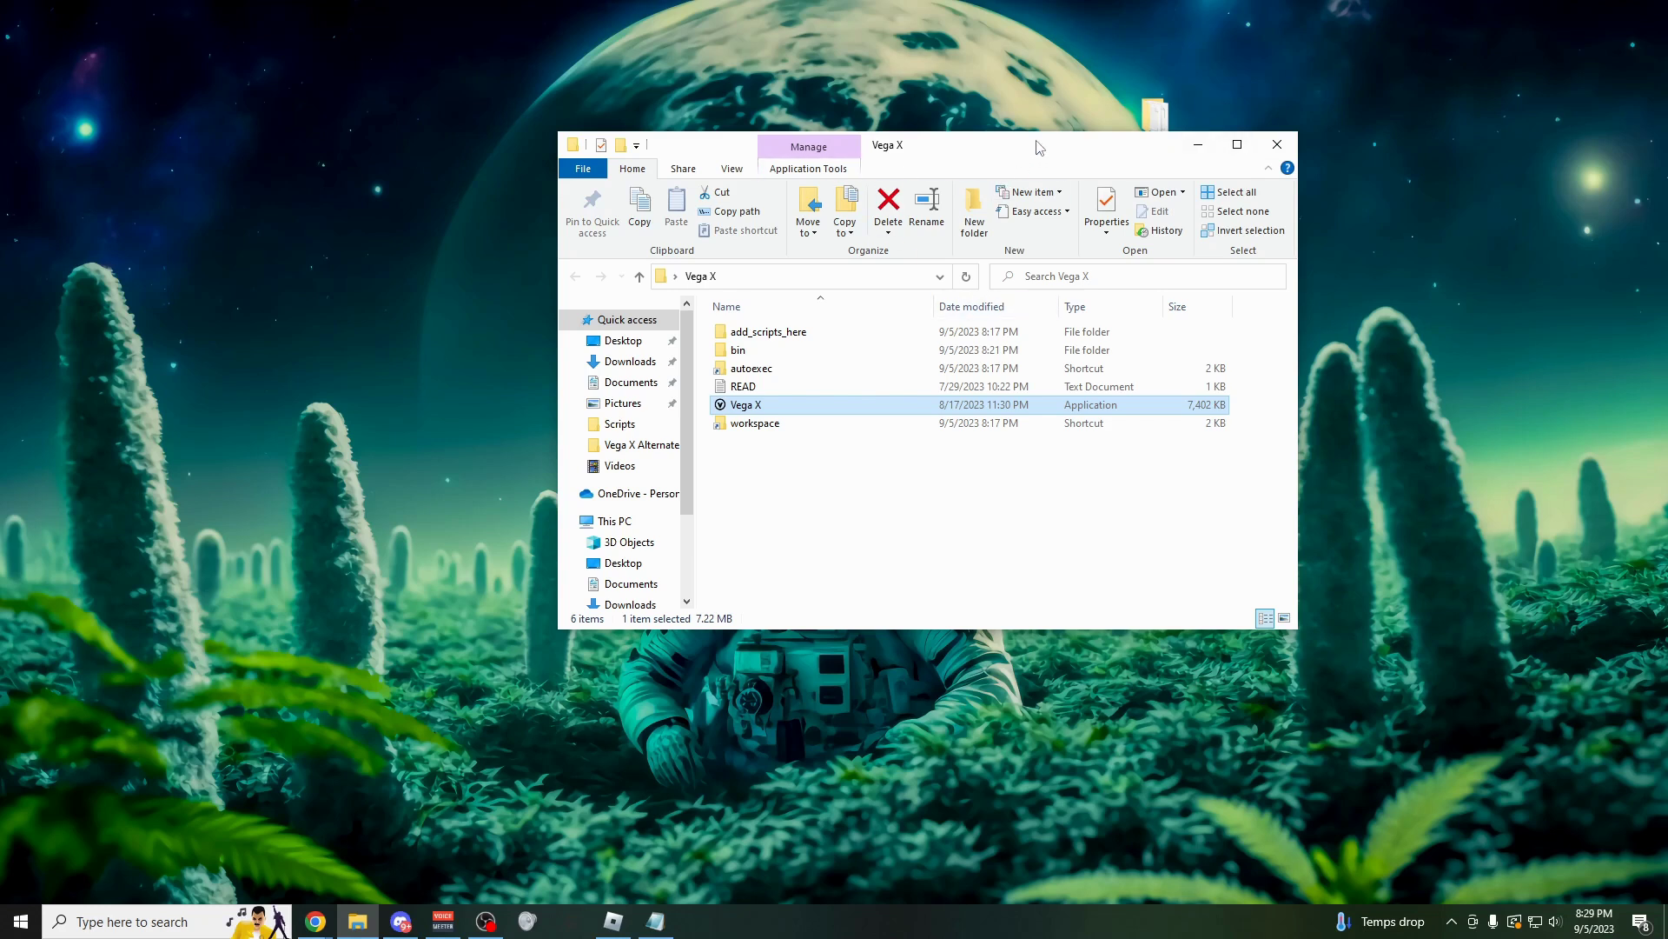
Copy all the script files from the Scripts folder of Vega X - v3.0 and close that folder.
left_click_drag(1040, 148, 964, 192)
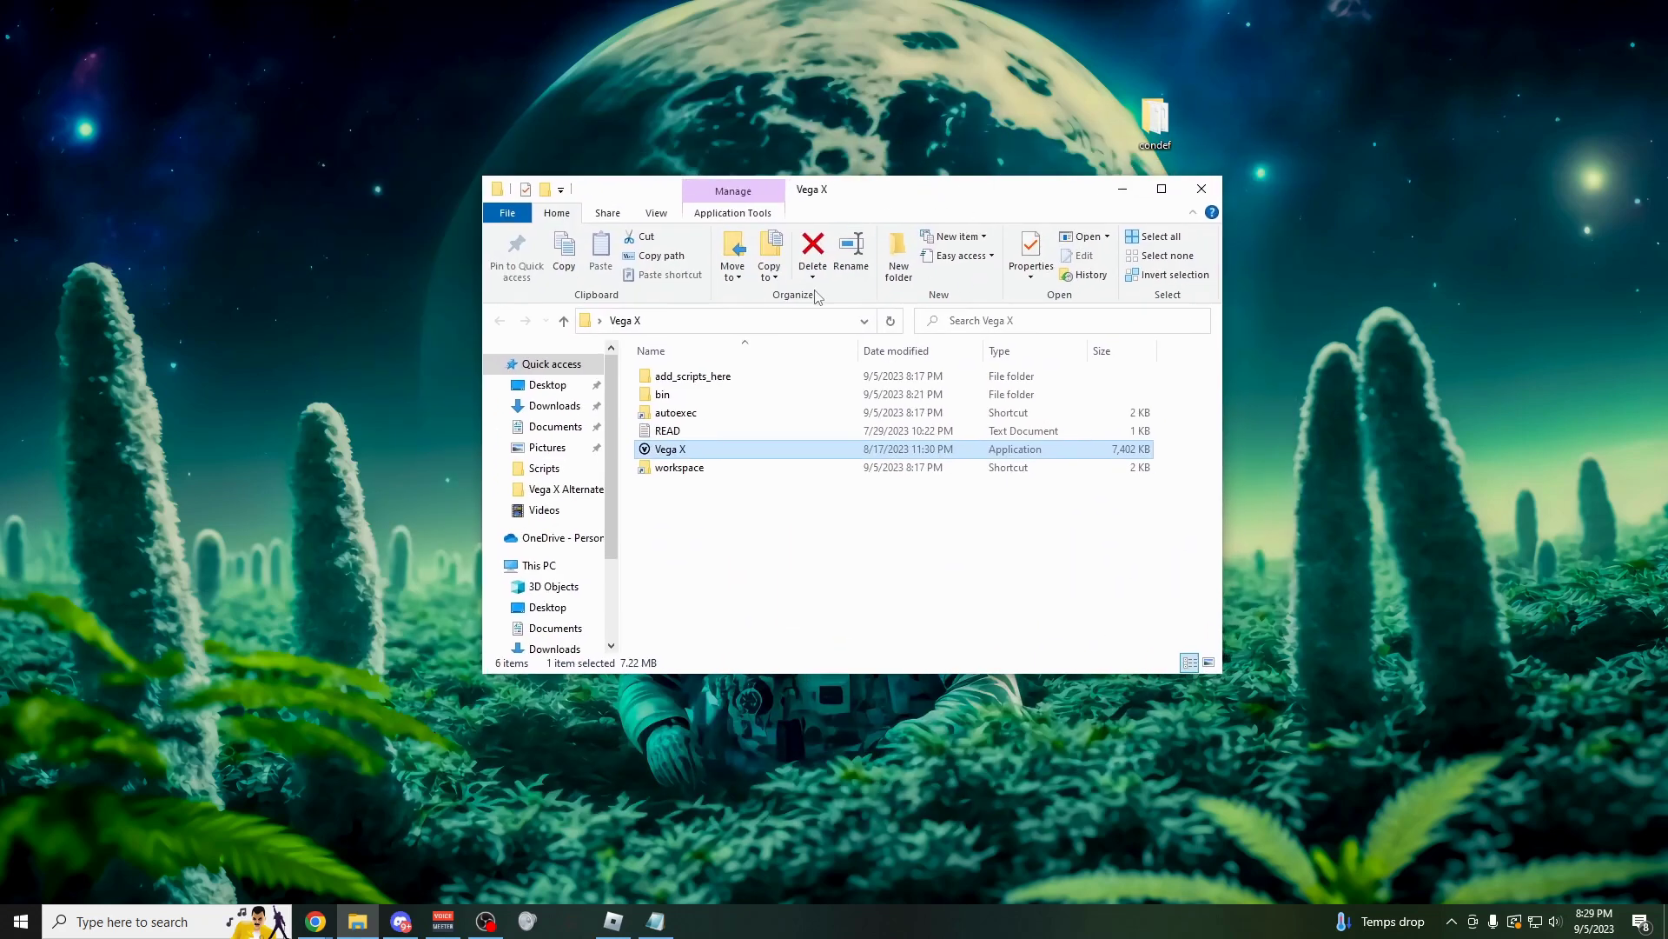
left_click_drag(688, 528, 715, 379)
left_click(719, 510)
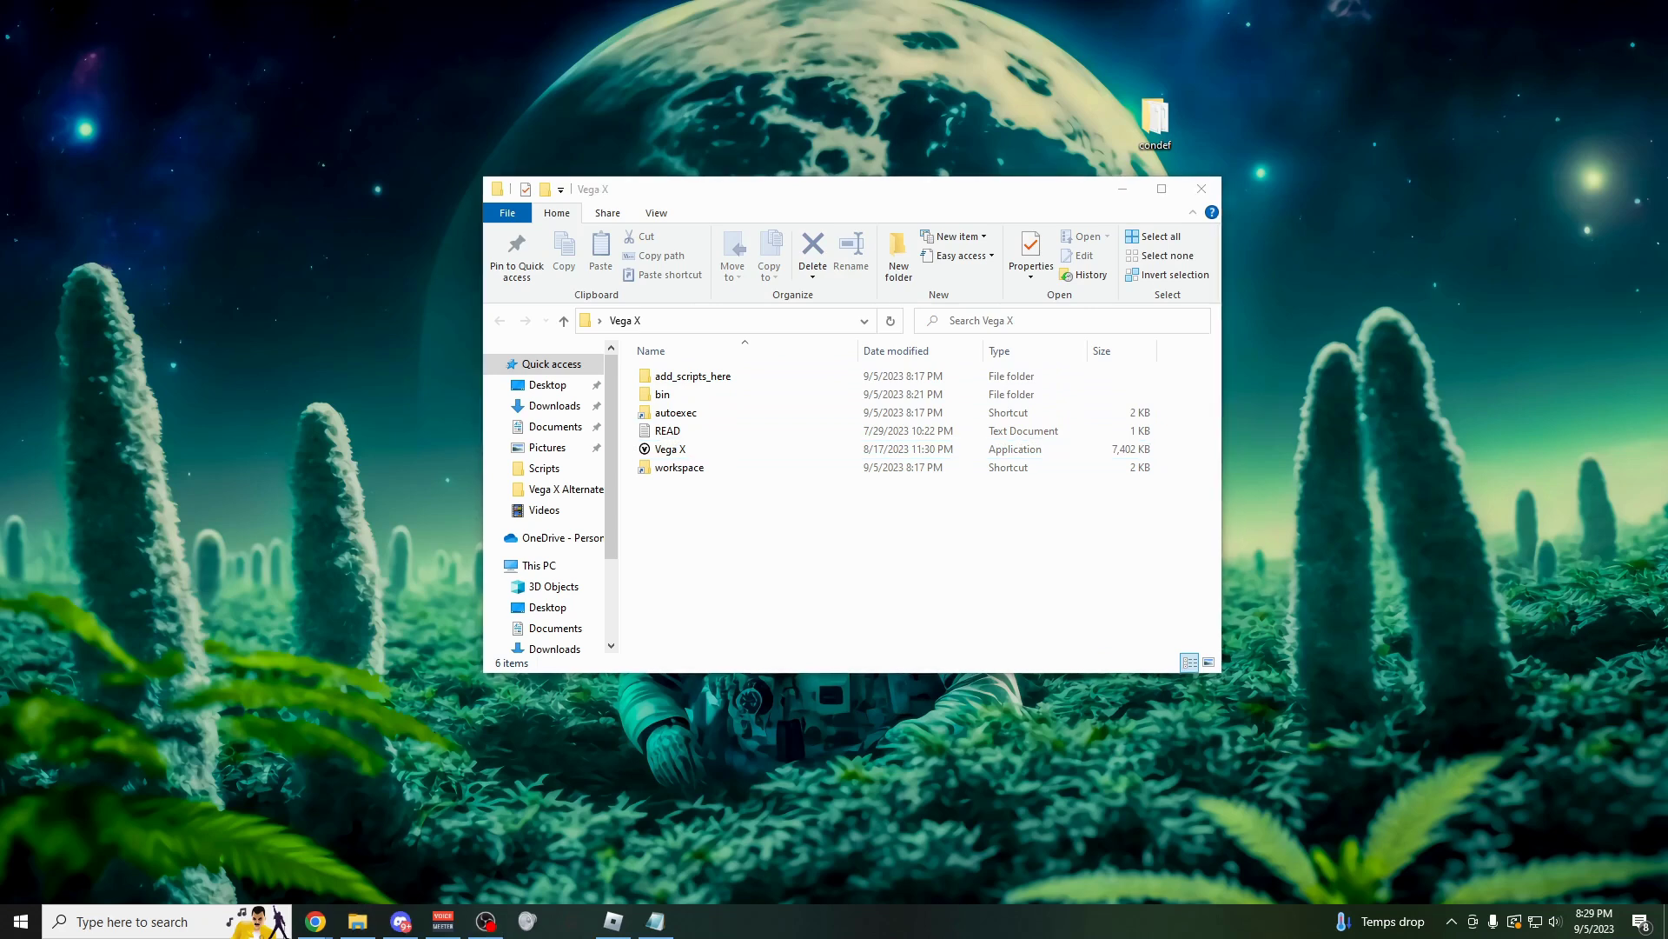
double_click(725, 405)
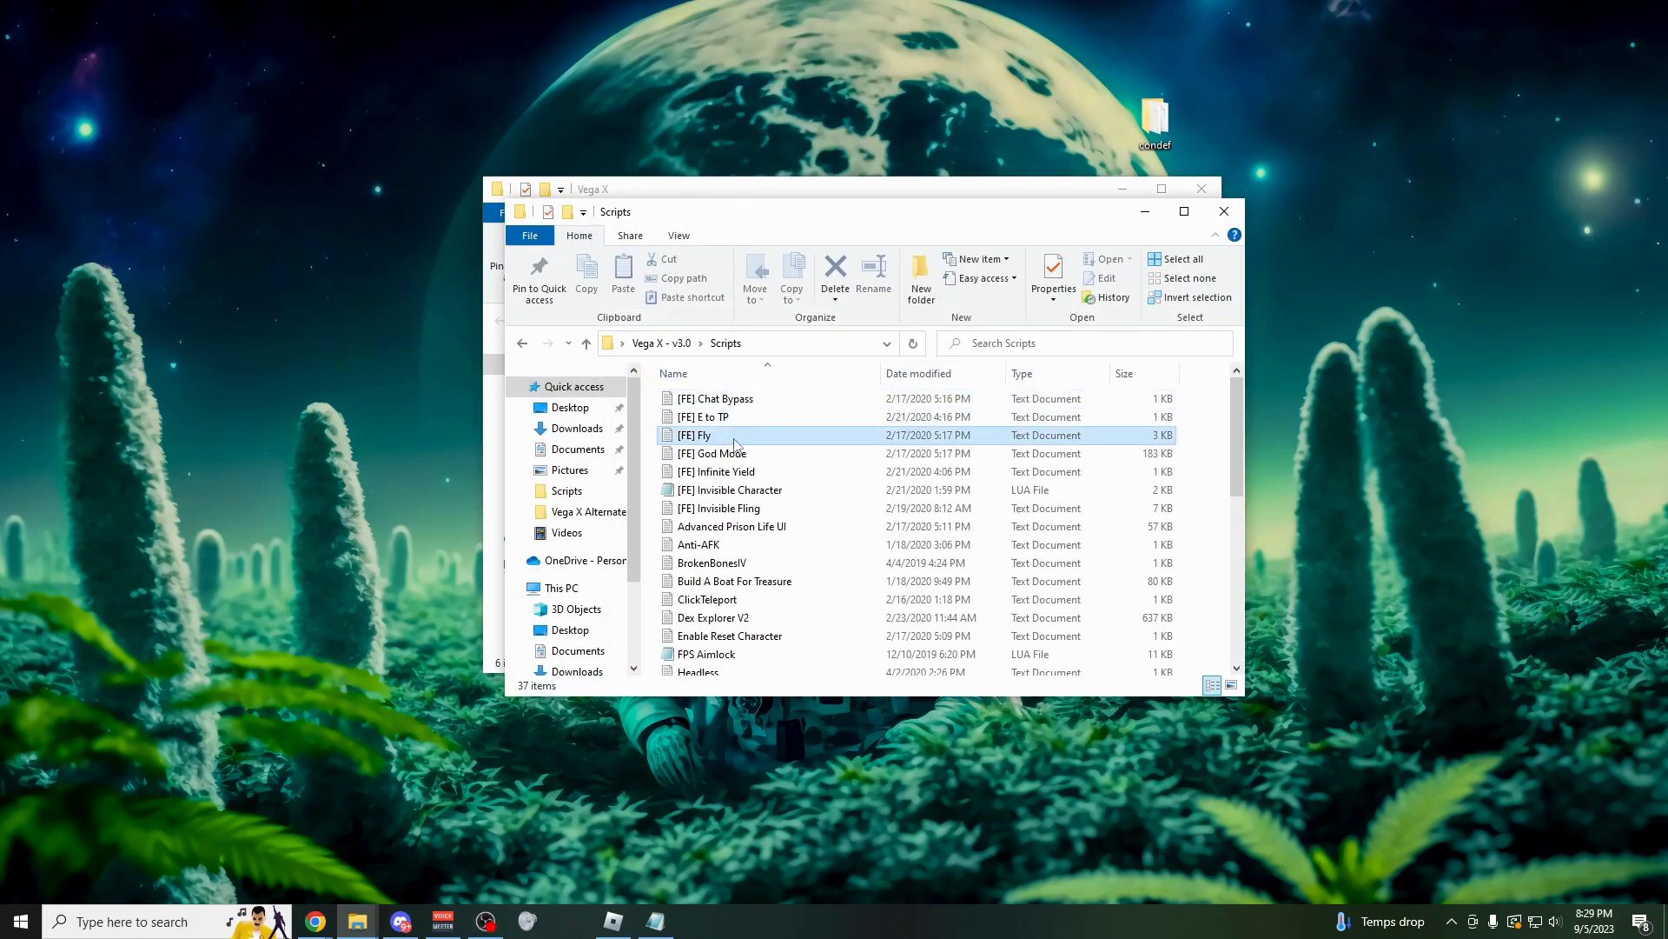
key("ctrl+a")
key("ctrl+c")
left_click(1224, 211)
Paste the copied scripts into the add_scripts_here folder and return to the Vega X folder.
double_click(727, 383)
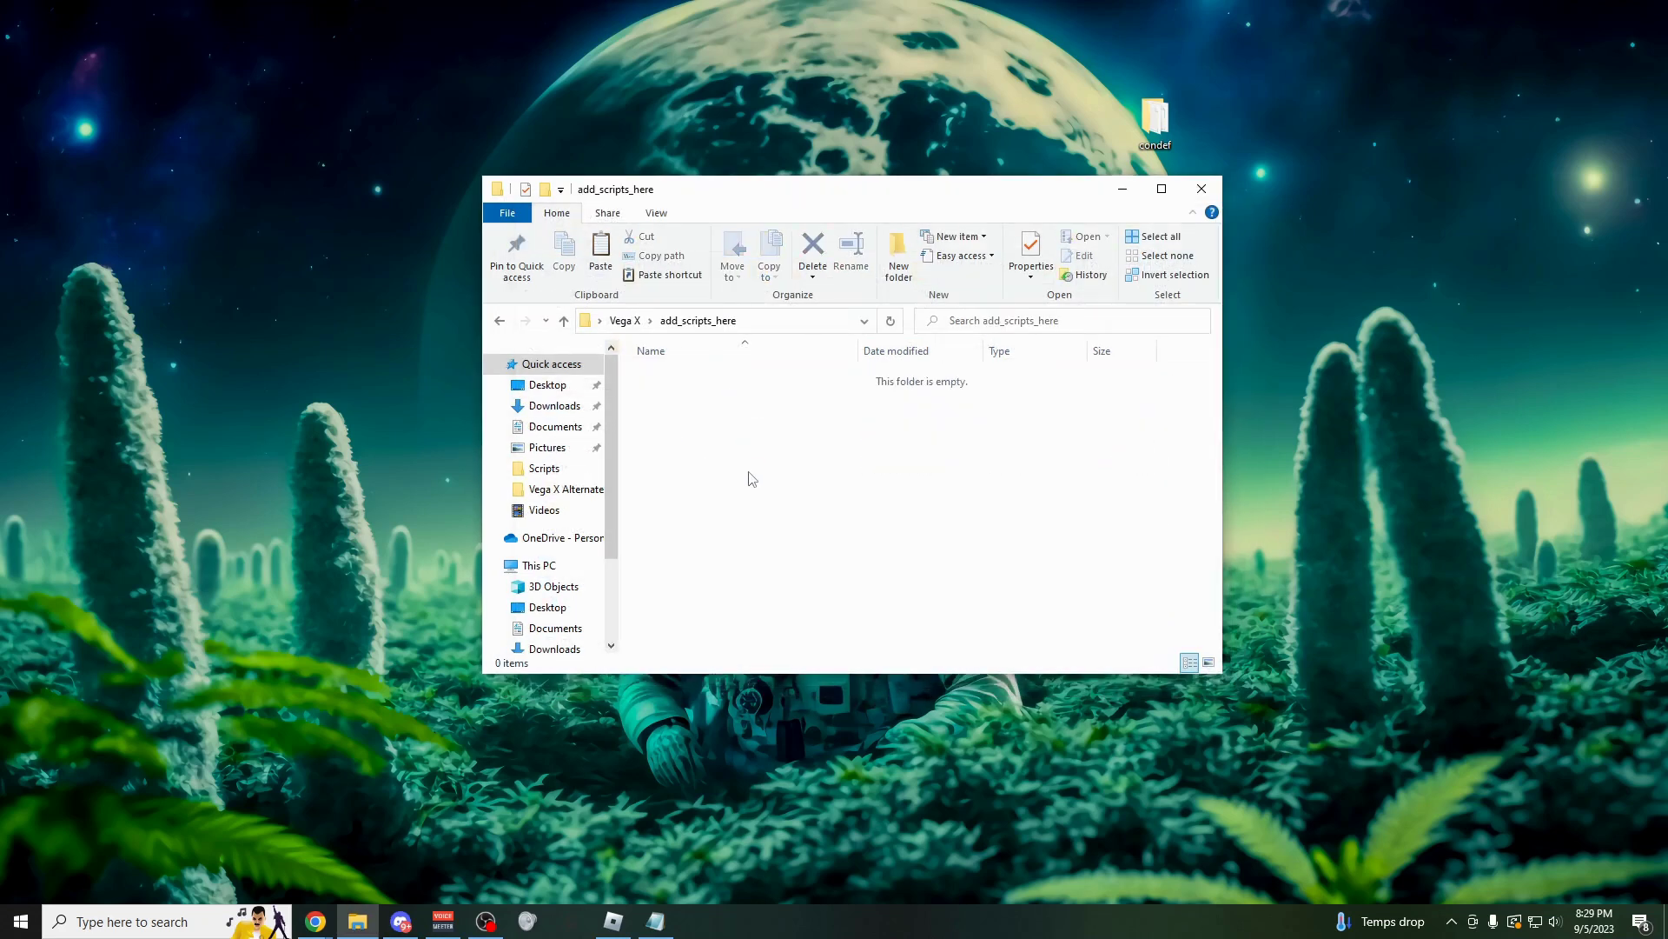
key("ctrl+v")
key("alt+Up")
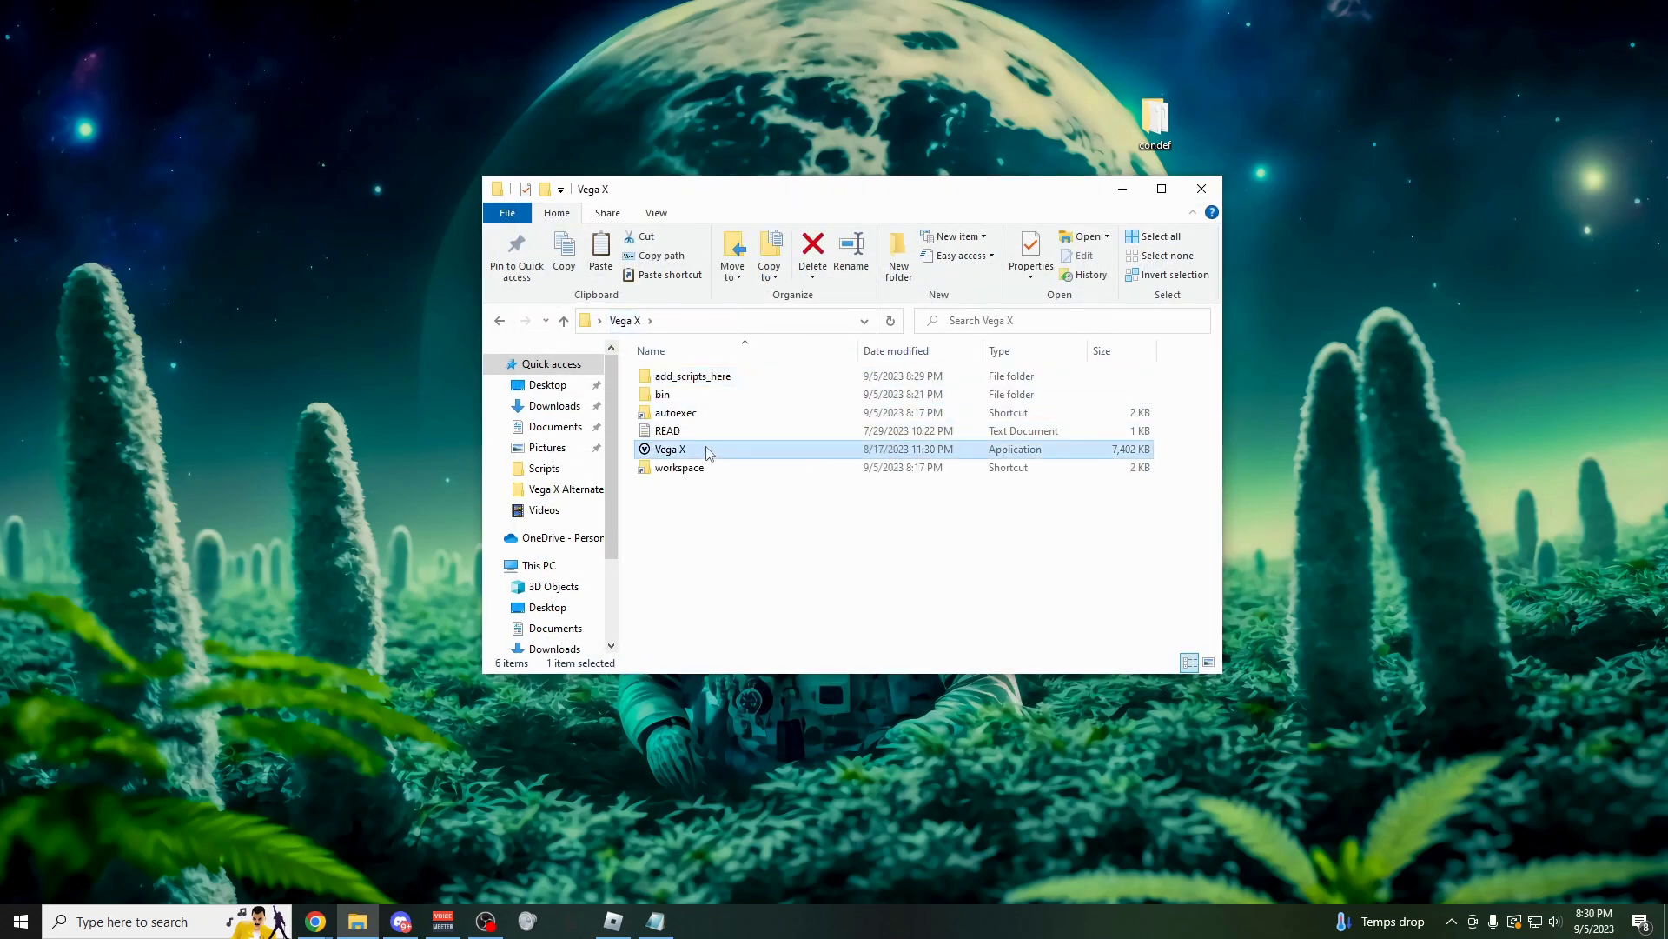
Launch Vega X, close its folder, and load several listed scripts into the editor, including [FE] E to TP.txt and [FE] Chat Bypass.txt.
double_click(707, 450)
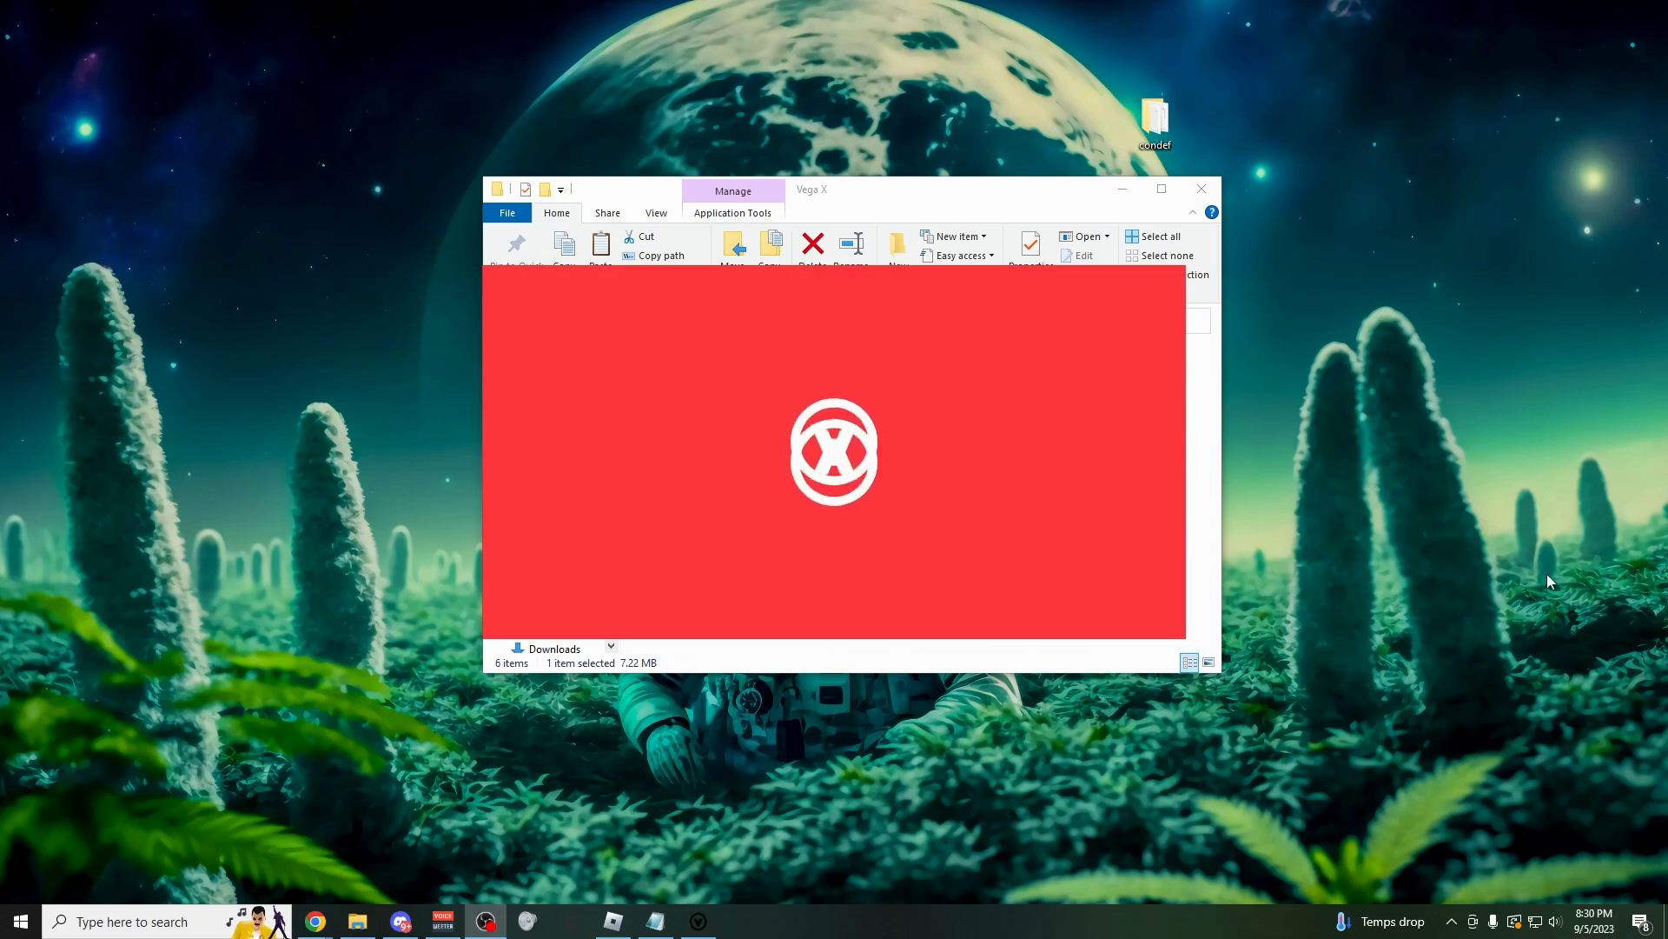
left_click(1214, 199)
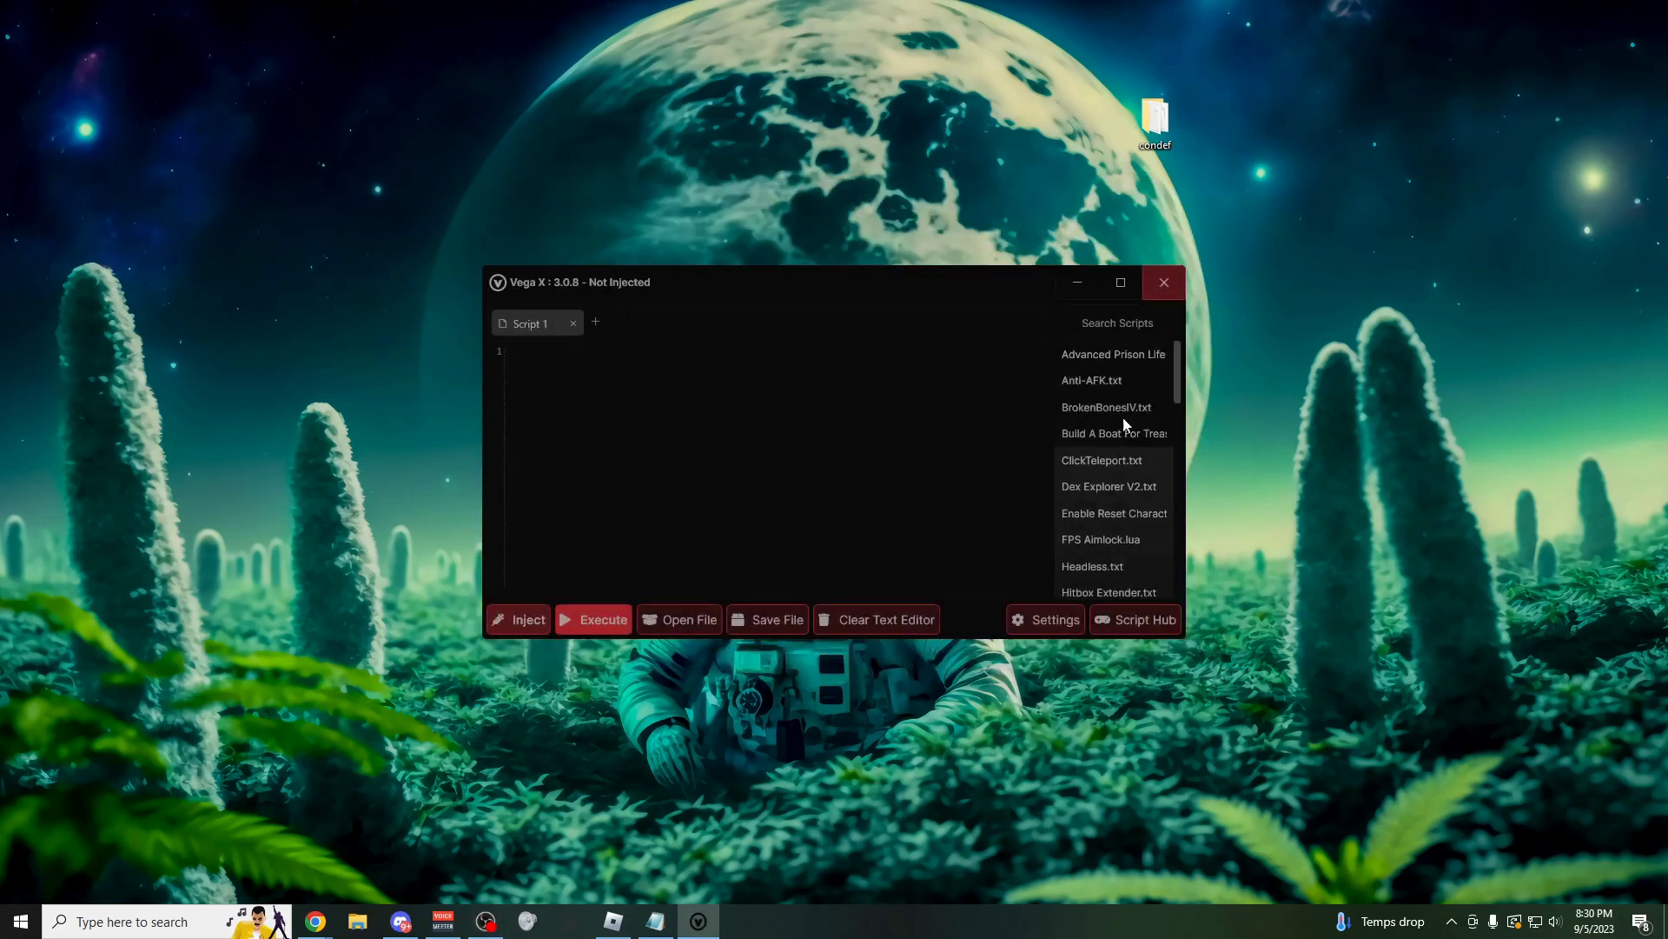
scroll(1121, 425, "down", 8)
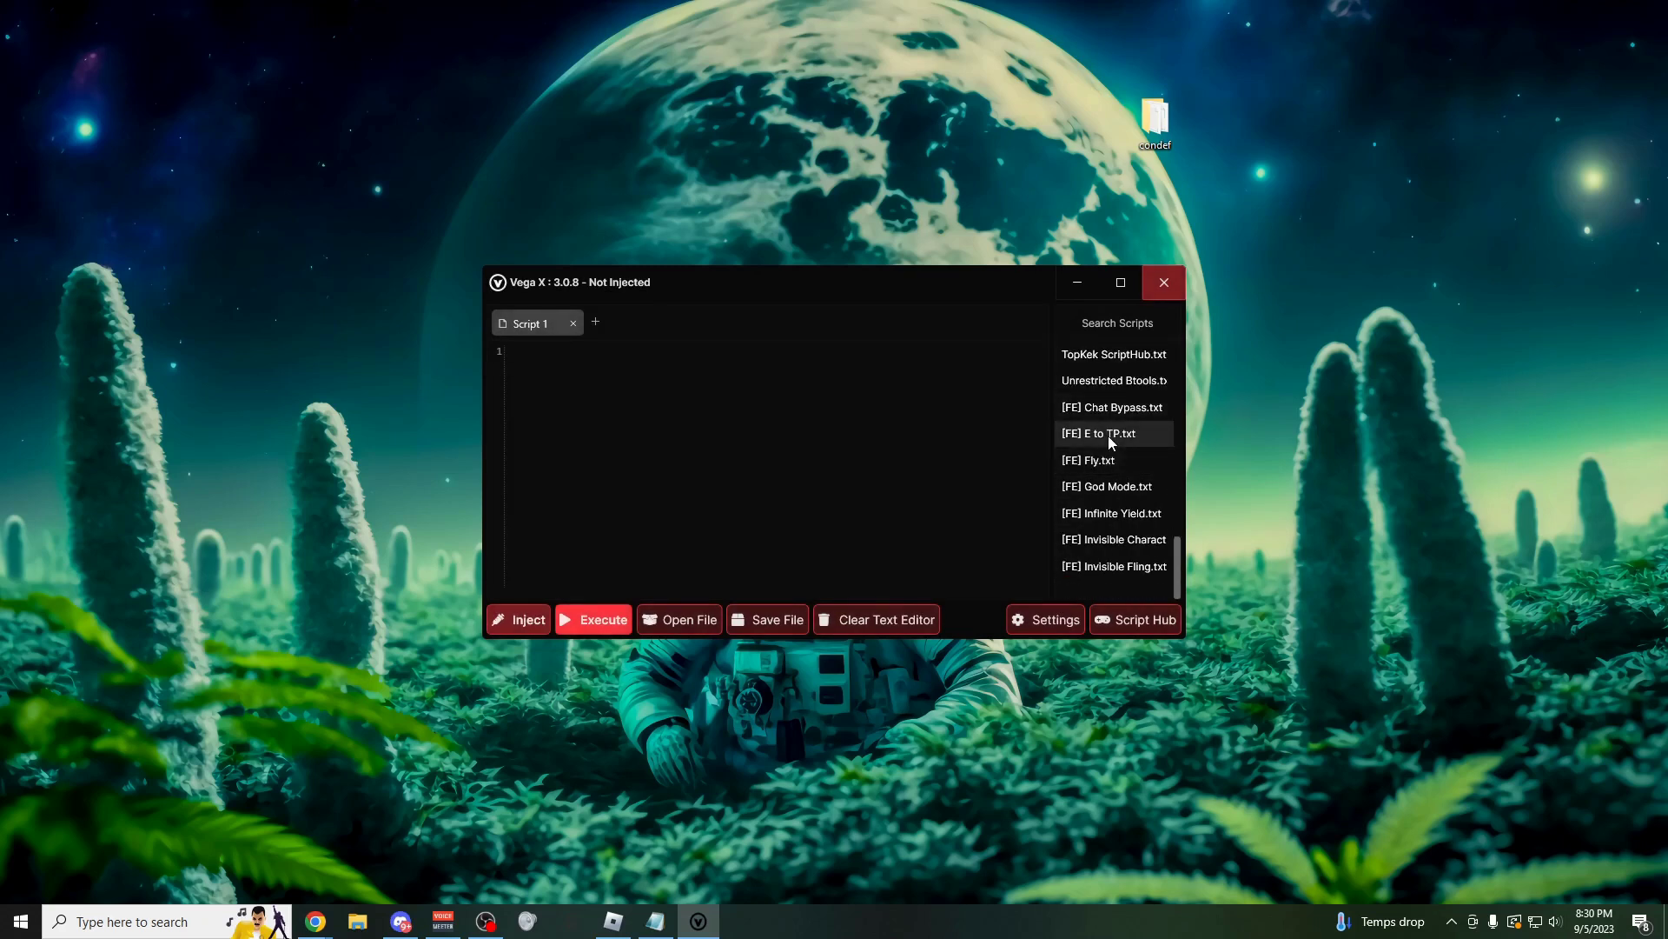
left_click(1108, 436)
left_click(1110, 406)
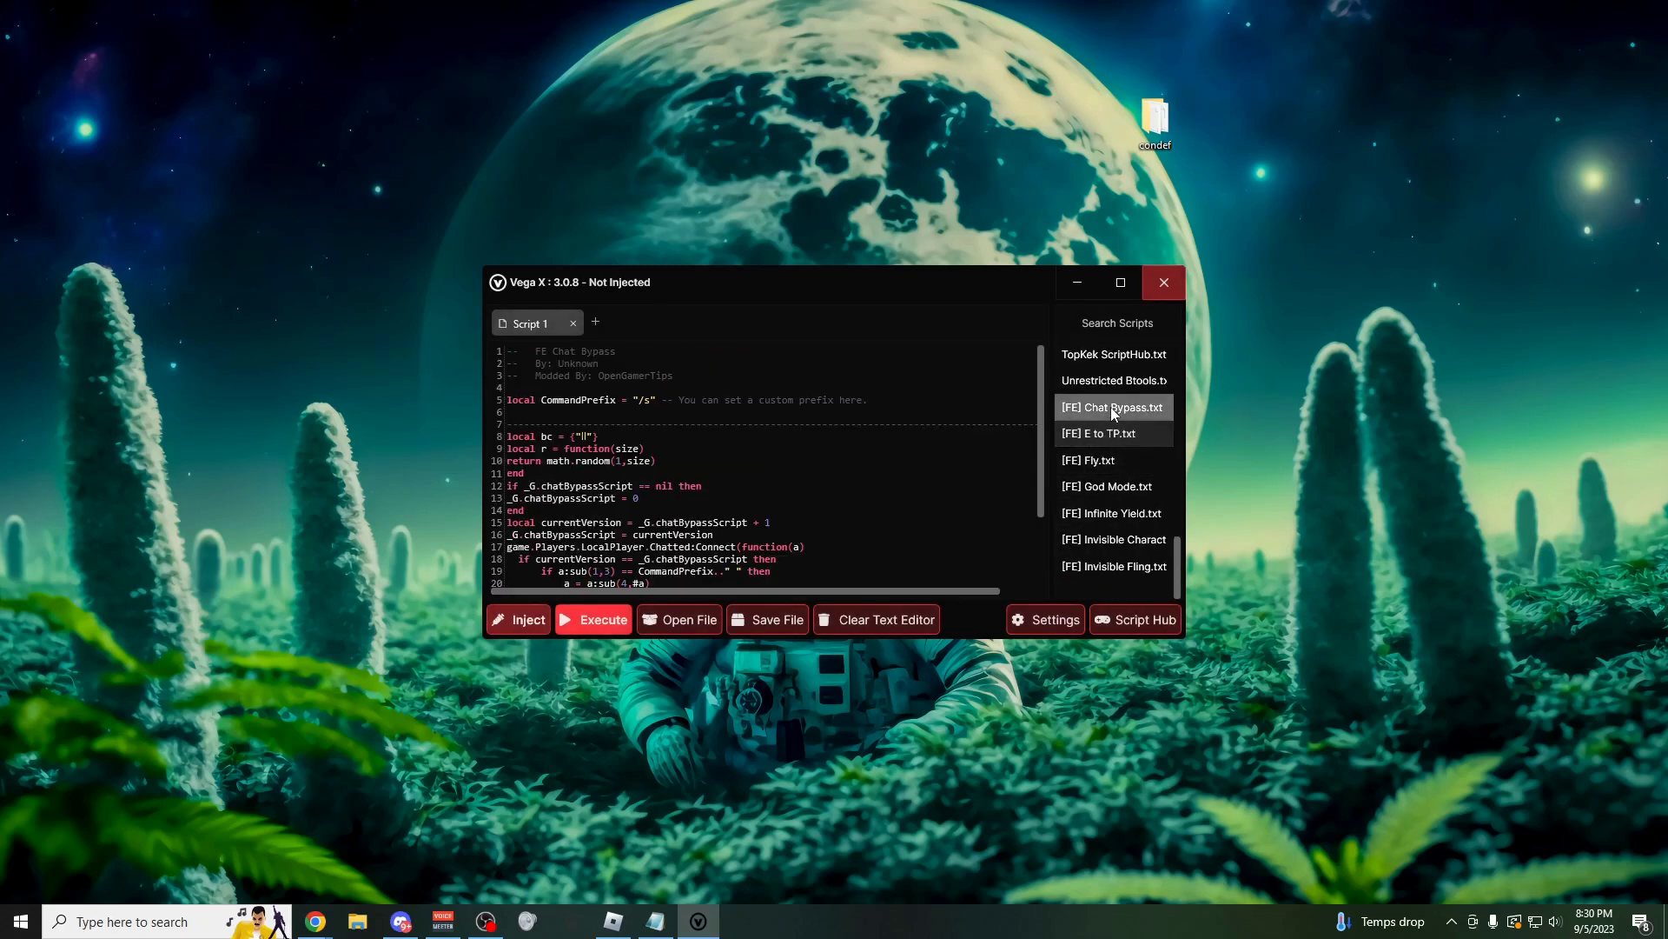
scroll(1117, 399, "up", 3)
left_click(1119, 382)
left_click(1114, 408)
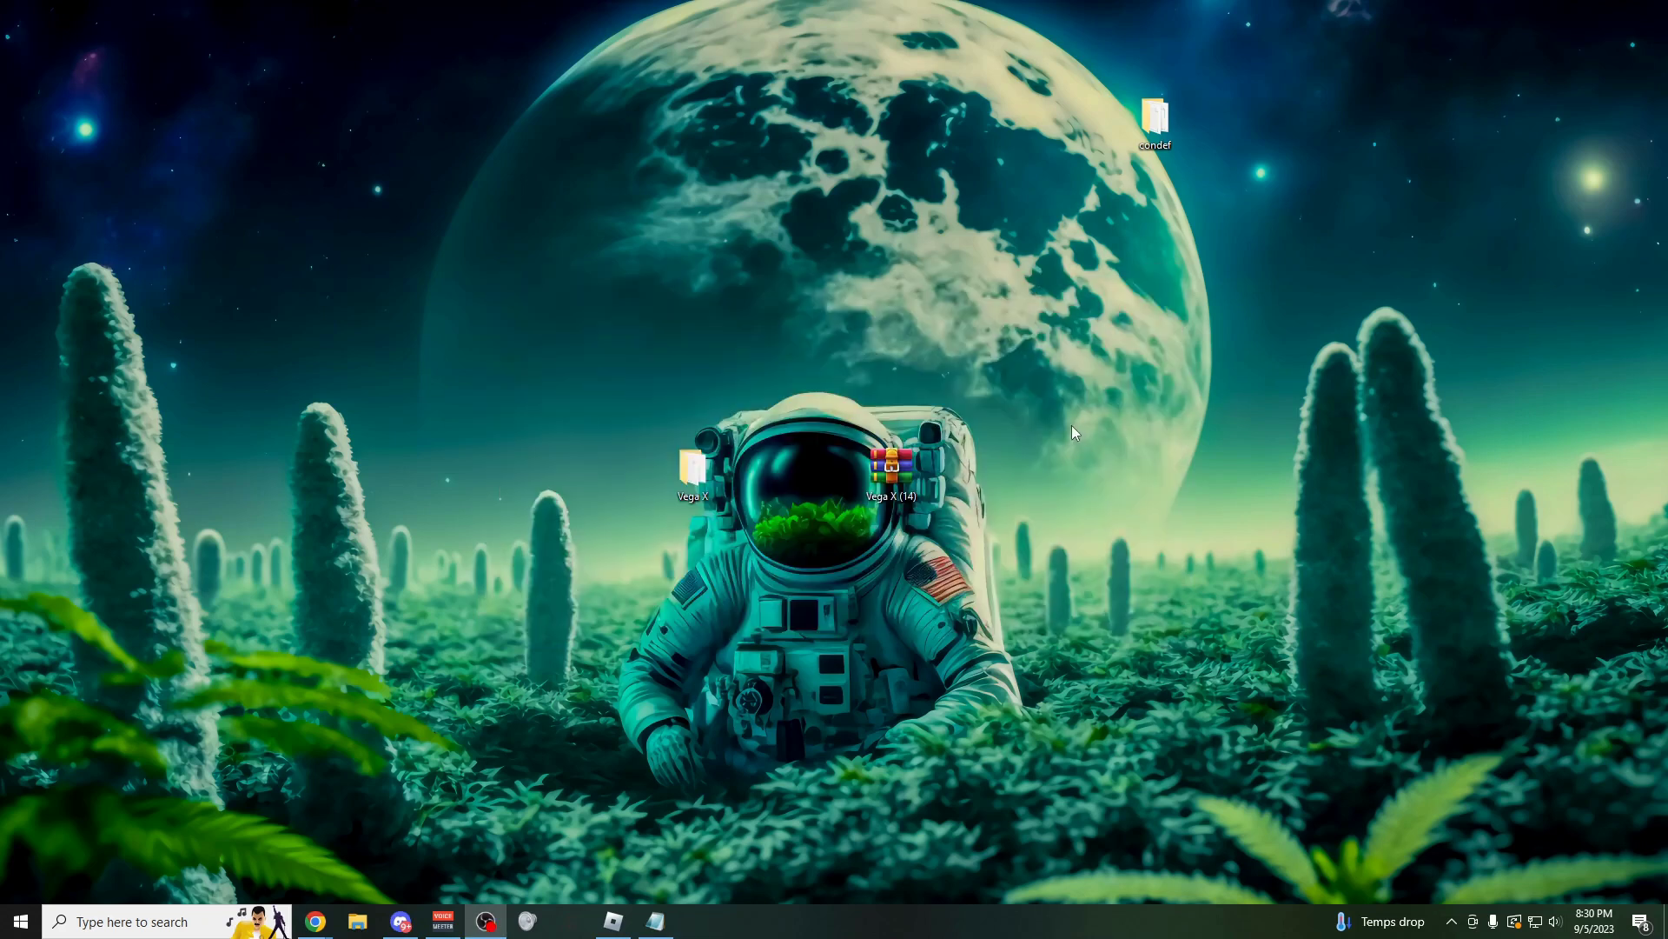
Select the Vega X folder and the Vega X (14) archive together on the desktop.
left_click_drag(643, 414, 960, 541)
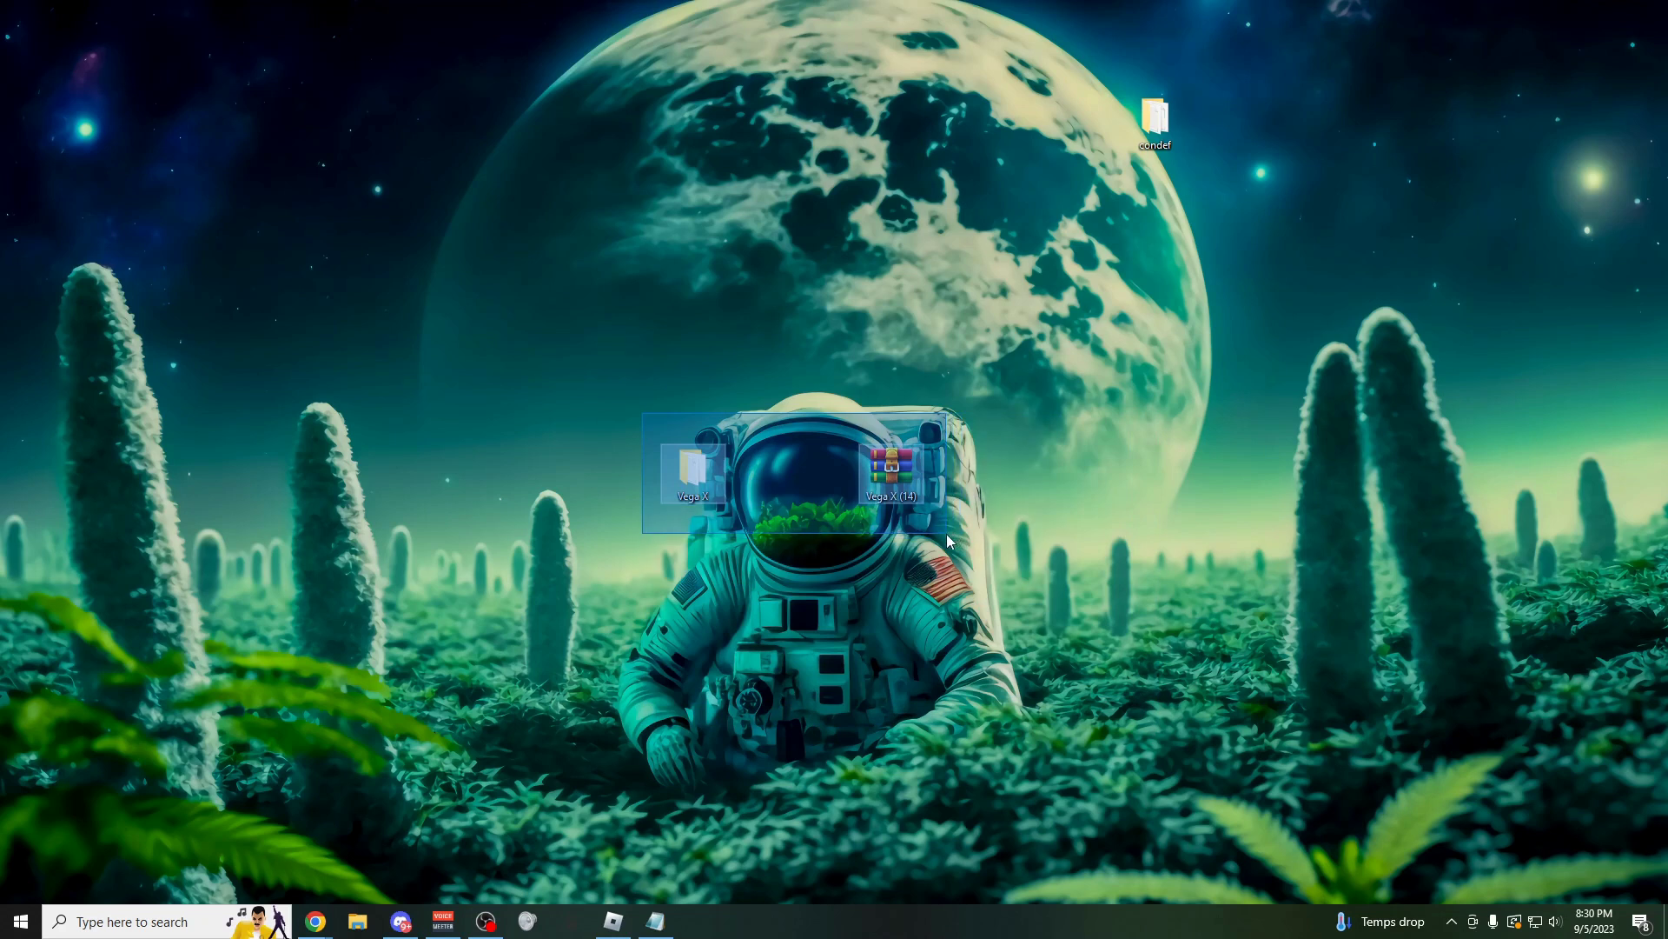
left_click_drag(946, 534, 945, 534)
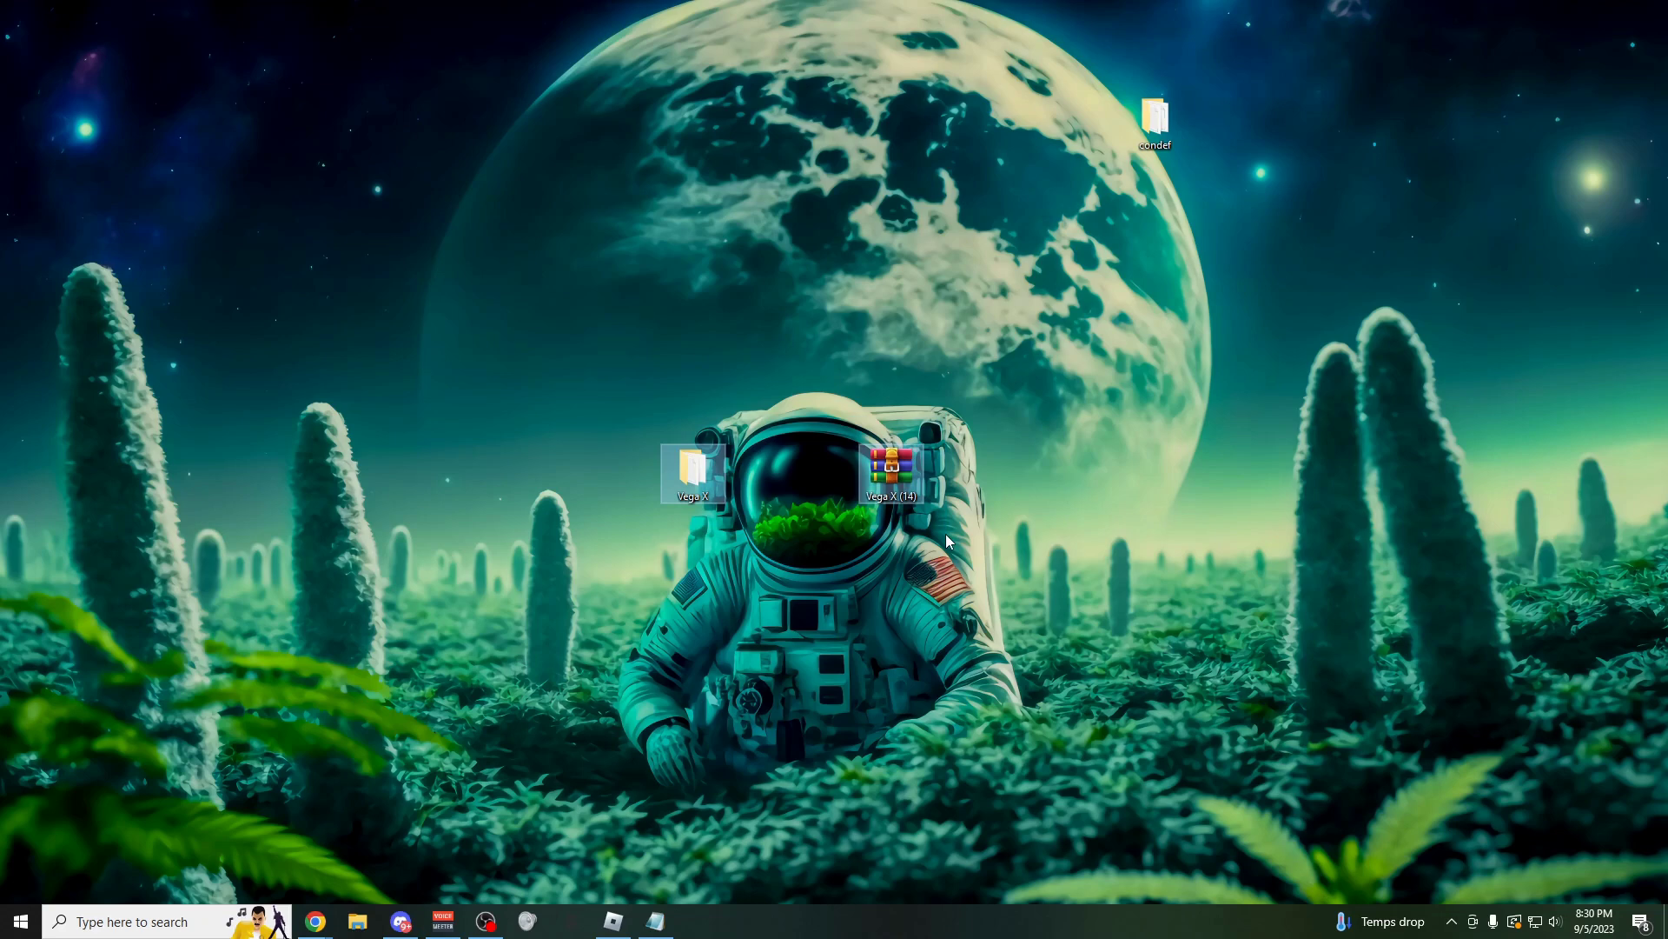